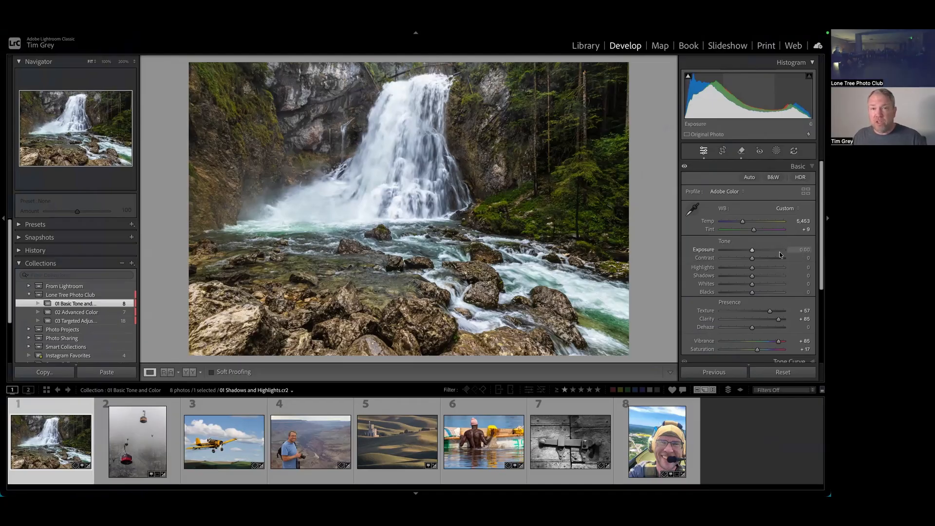
Step: Raise the waterfall photo's Exposure to +0.30
{"action": "left_click_drag", "start_coordinate": [752, 250], "coordinate": [753, 252]}
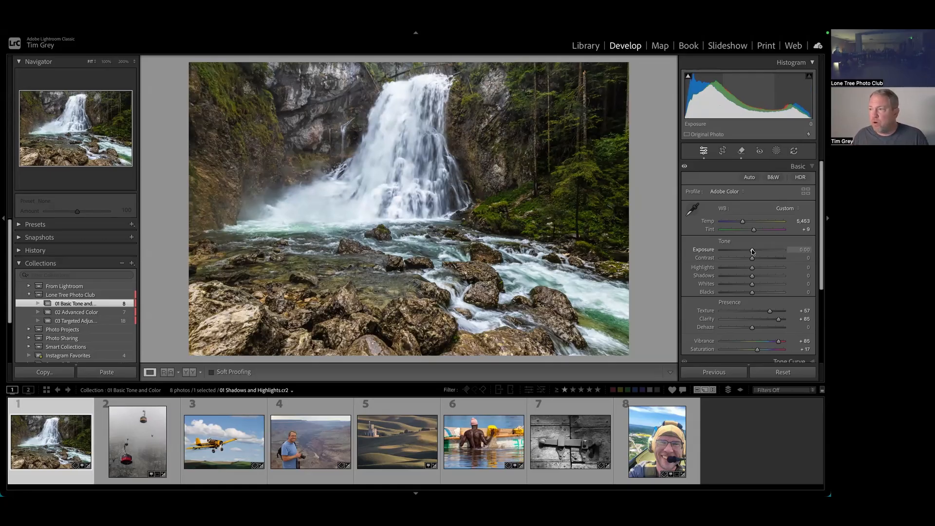
{"action": "left_click_drag", "start_coordinate": [752, 251], "coordinate": [754, 252]}
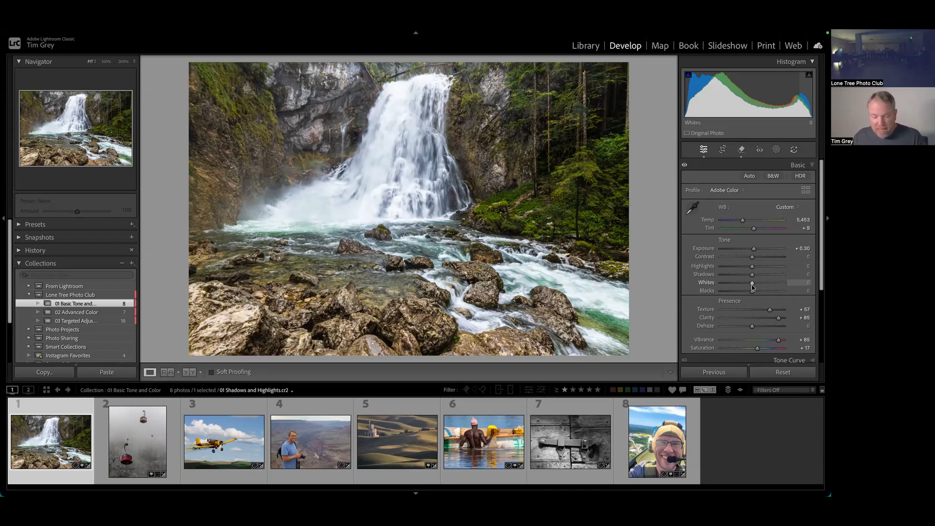
Step: Set the waterfall photo's Whites to +4 while previewing highlight clipping, testing the slider up to +100
{"action": "key", "text": "ctrl+Escape"}
{"action": "key", "text": "ctrl+Escape"}
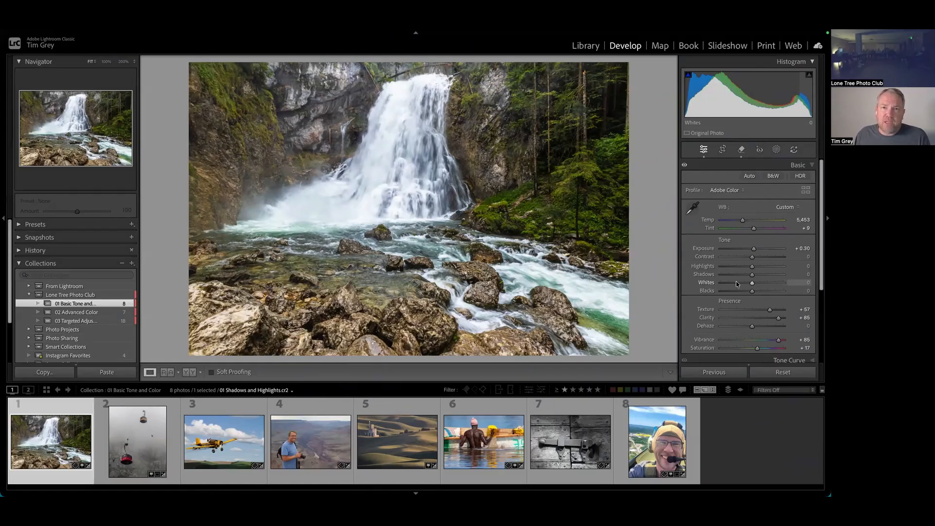
{"action": "key", "text": "alt"}
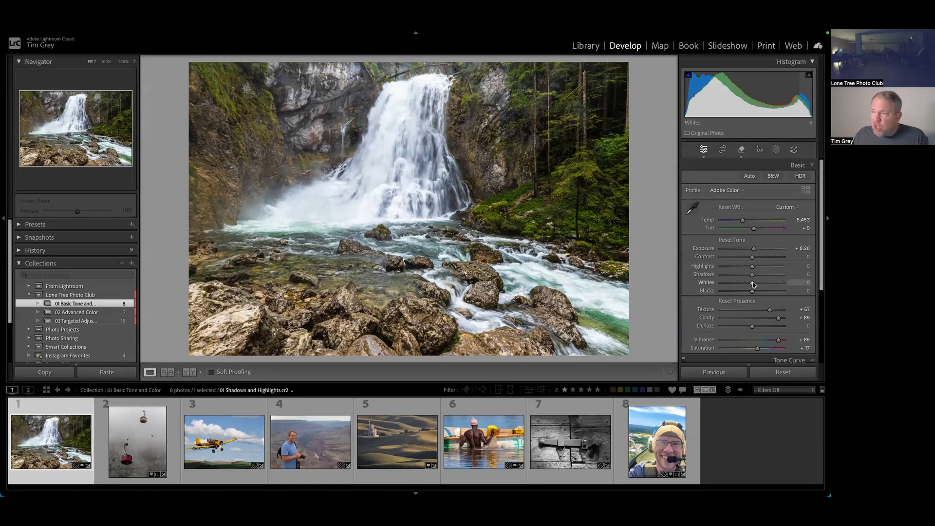
{"action": "left_click_drag", "start_coordinate": [753, 285], "coordinate": [755, 285]}
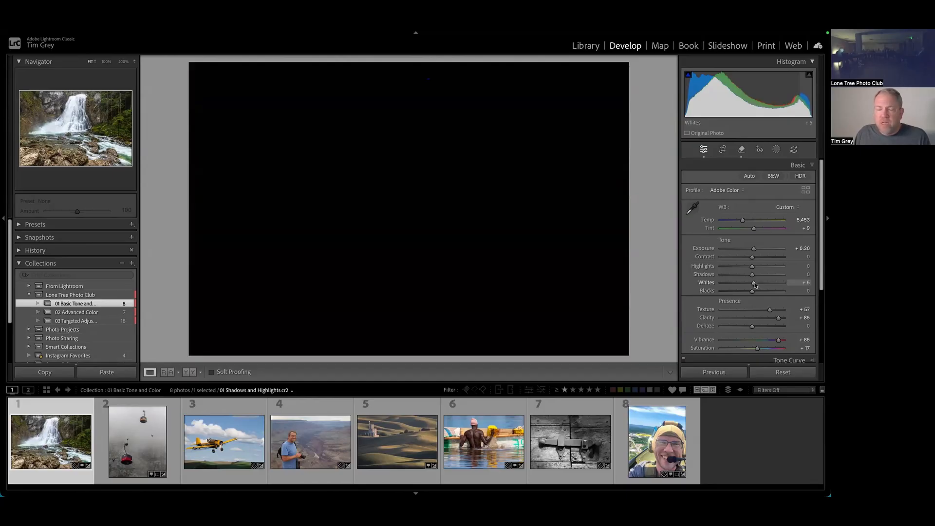
{"action": "left_click_drag", "start_coordinate": [754, 285], "coordinate": [800, 283]}
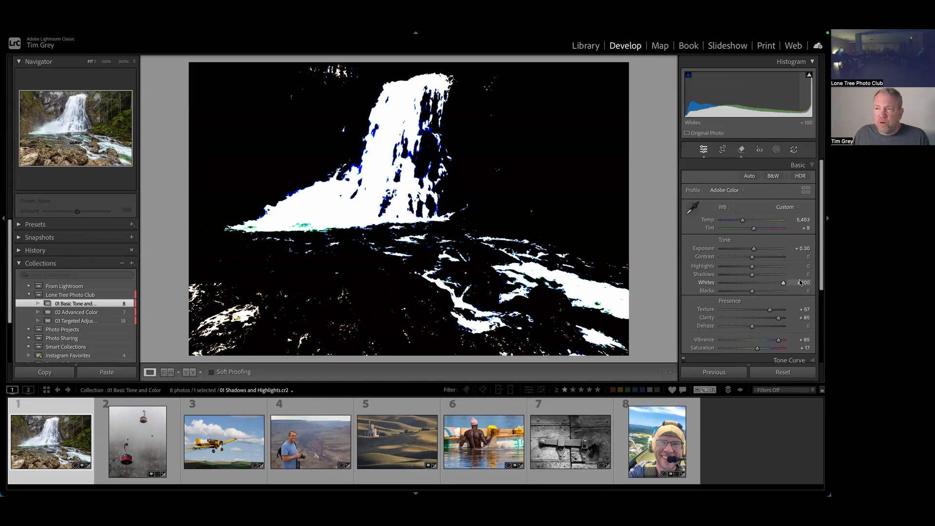
{"action": "left_click_drag", "start_coordinate": [800, 283], "coordinate": [801, 283]}
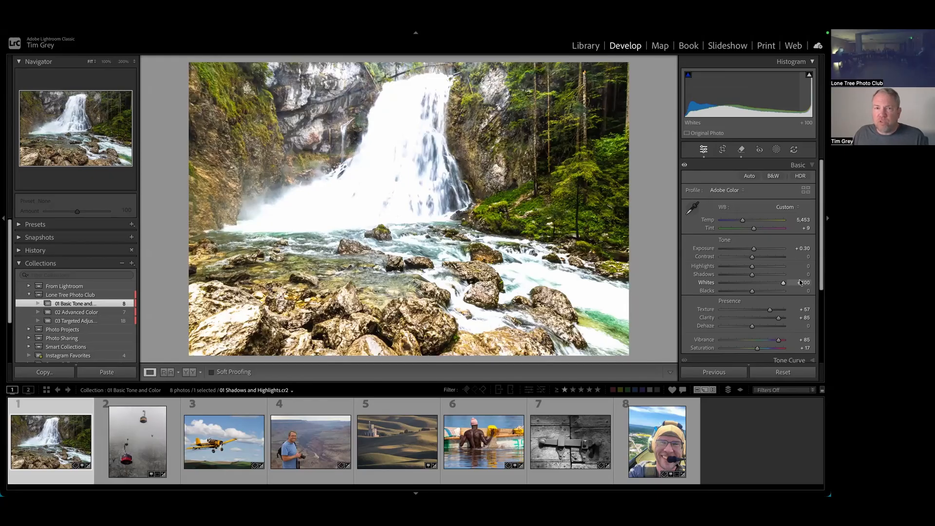
{"action": "left_click", "coordinate": [801, 283], "text": "alt"}
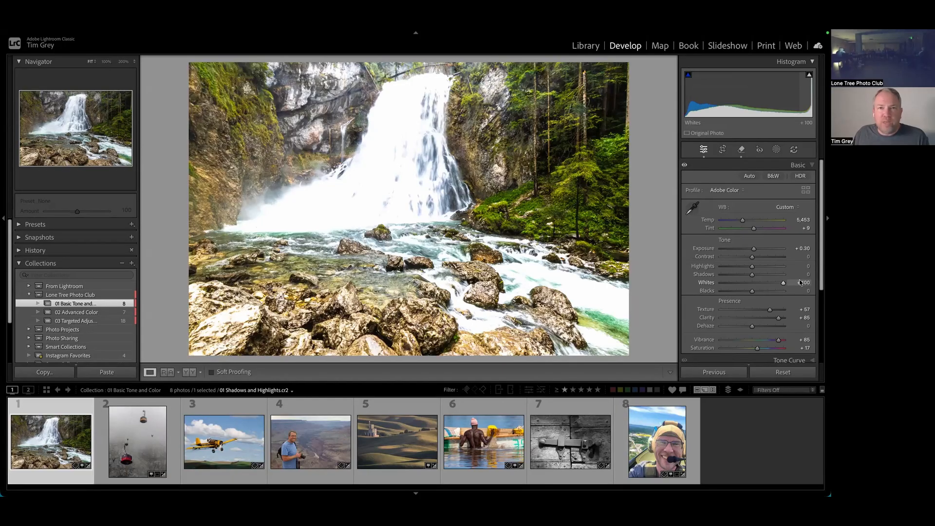
{"action": "left_click_drag", "start_coordinate": [800, 283], "coordinate": [760, 285], "text": "alt"}
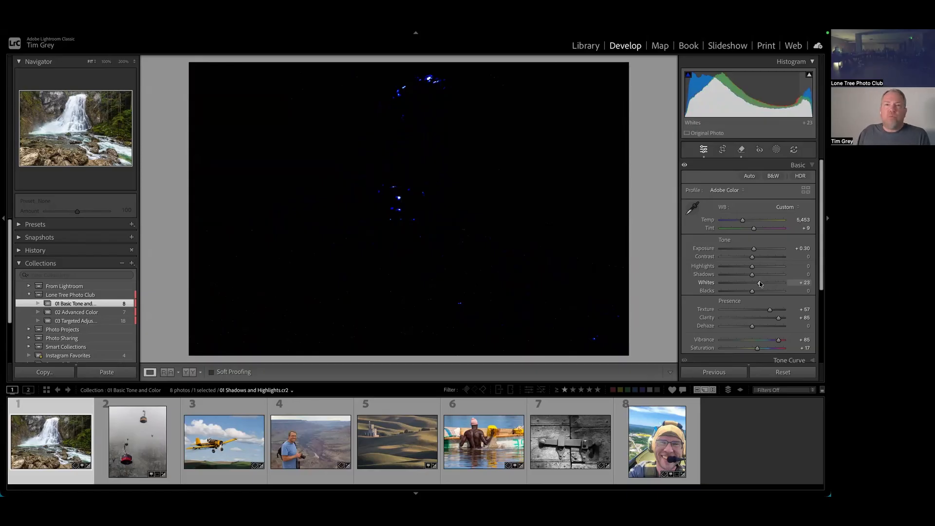
{"action": "left_click_drag", "start_coordinate": [761, 285], "coordinate": [753, 282], "text": "alt"}
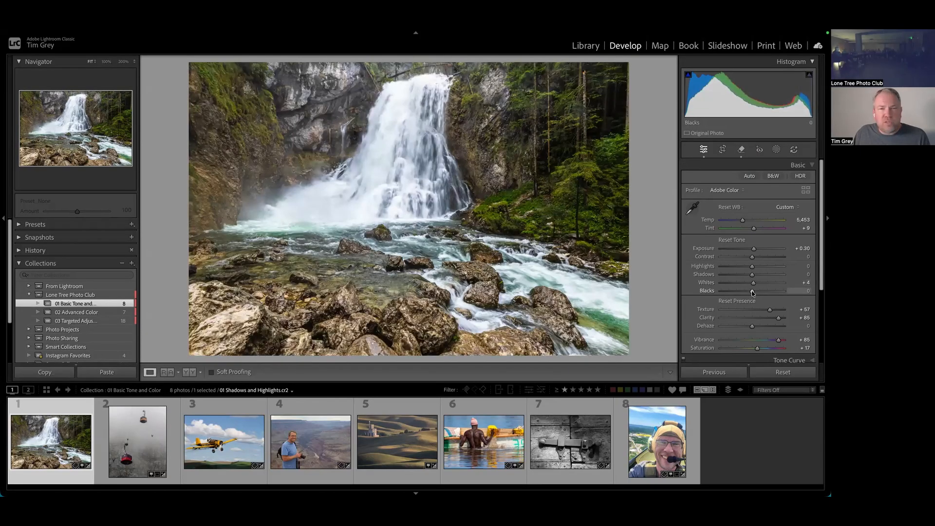
Step: Set the waterfall photo's Blacks to −2 while previewing shadow clipping, testing the slider down to about −98
{"action": "left_click_drag", "start_coordinate": [753, 293], "coordinate": [722, 294], "text": "alt"}
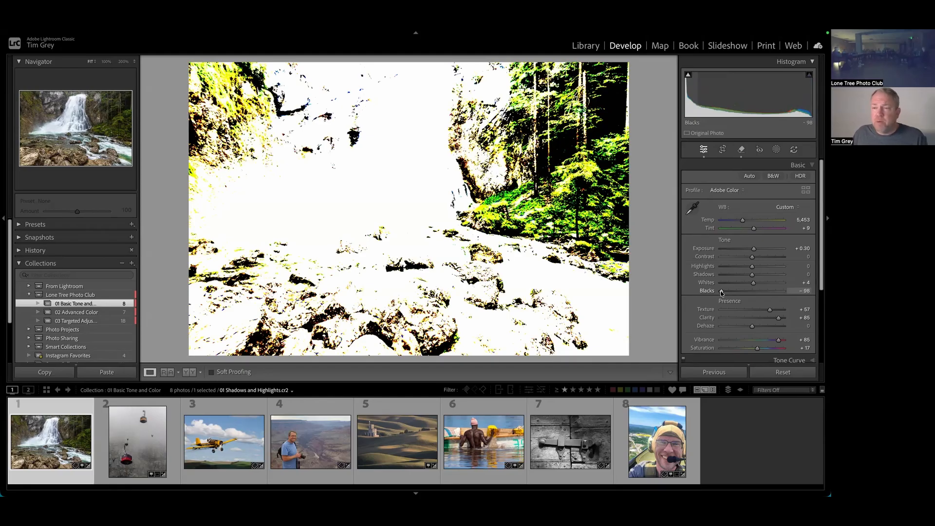
{"action": "left_click_drag", "start_coordinate": [721, 293], "coordinate": [751, 292], "text": "alt"}
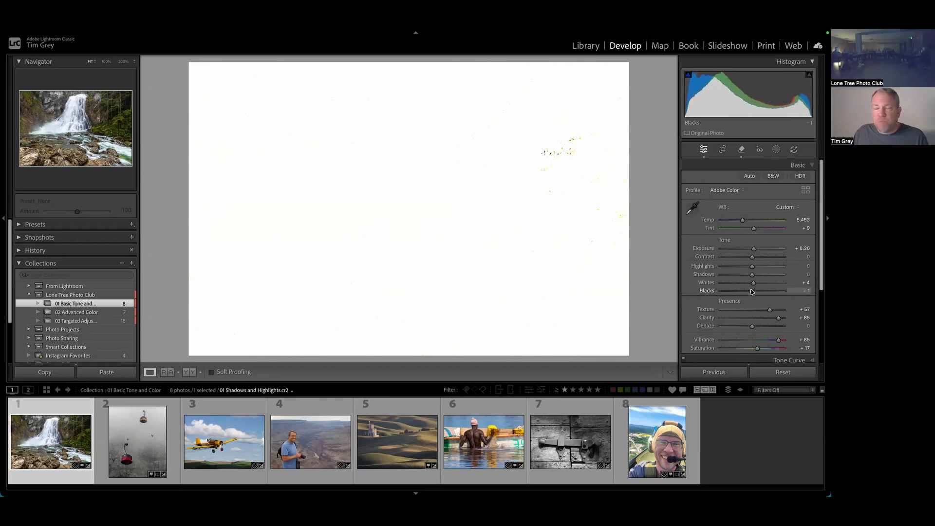
{"action": "left_click_drag", "start_coordinate": [752, 292], "coordinate": [752, 292], "text": "alt"}
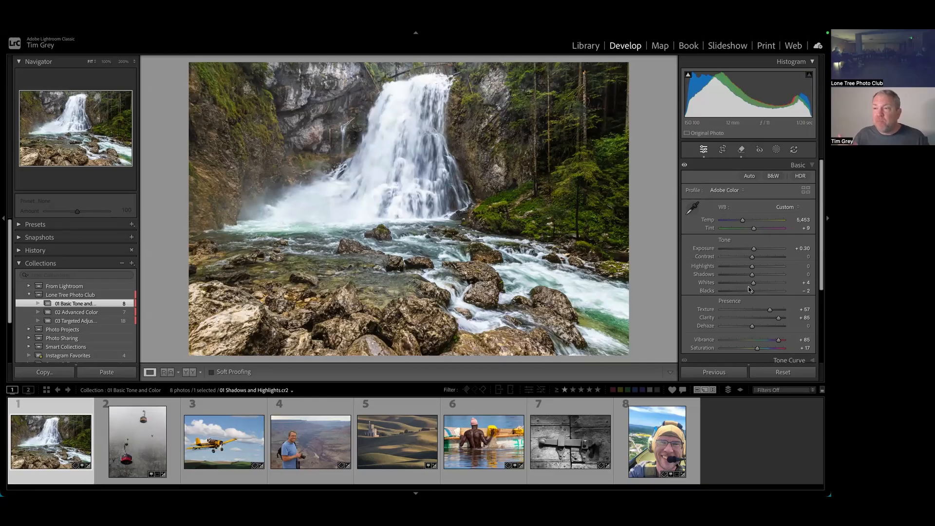
Step: Lower the waterfall photo's Highlights to −32 to bring out detail in the bright water
{"action": "key", "text": "super+F1"}
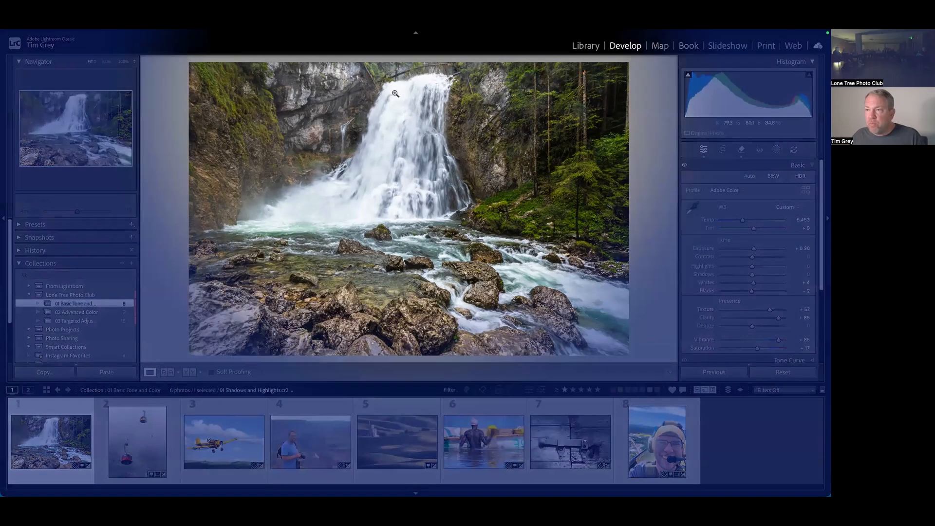
{"action": "key", "text": "super+F1"}
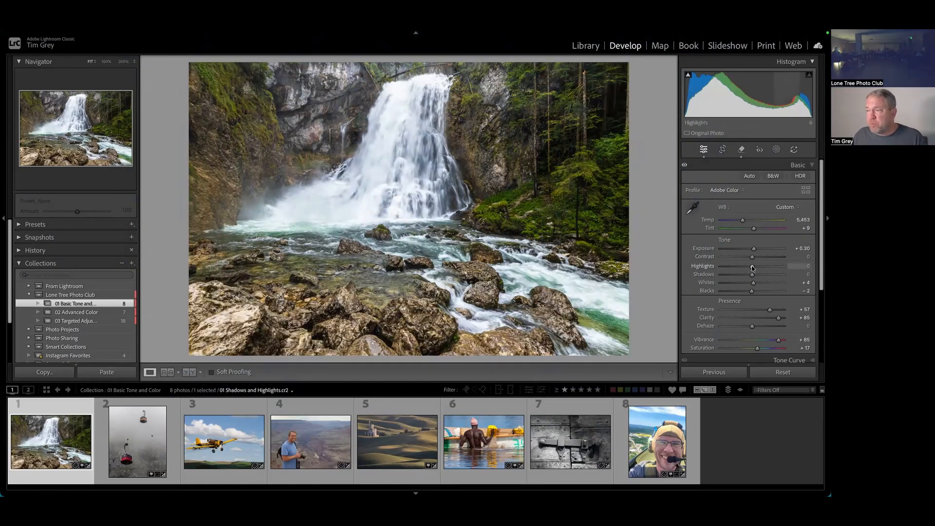
{"action": "mouse_move", "coordinate": [752, 268]}
{"action": "left_mouse_down"}
{"action": "mouse_move", "coordinate": [798, 267]}
{"action": "mouse_move", "coordinate": [751, 268]}
{"action": "left_mouse_up"}
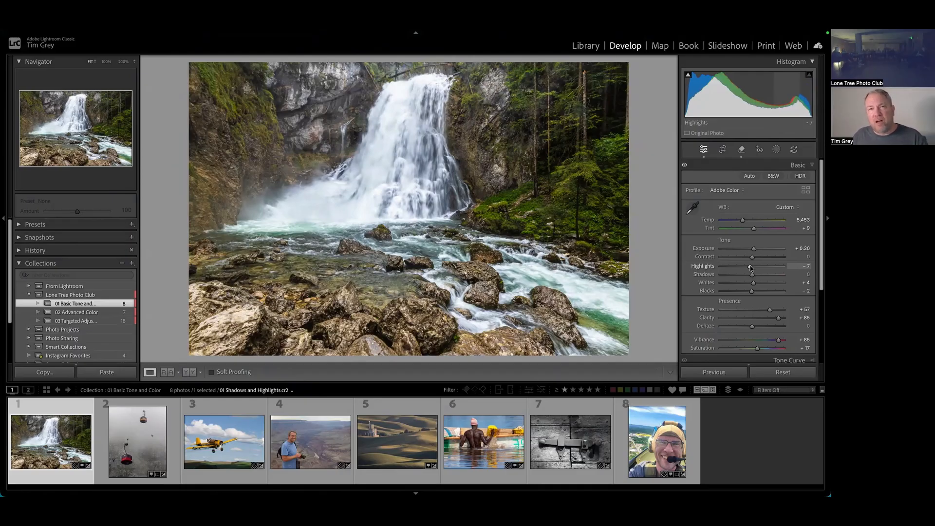
{"action": "mouse_move", "coordinate": [751, 267]}
{"action": "left_mouse_down"}
{"action": "mouse_move", "coordinate": [733, 268]}
{"action": "mouse_move", "coordinate": [742, 266]}
{"action": "left_mouse_up"}
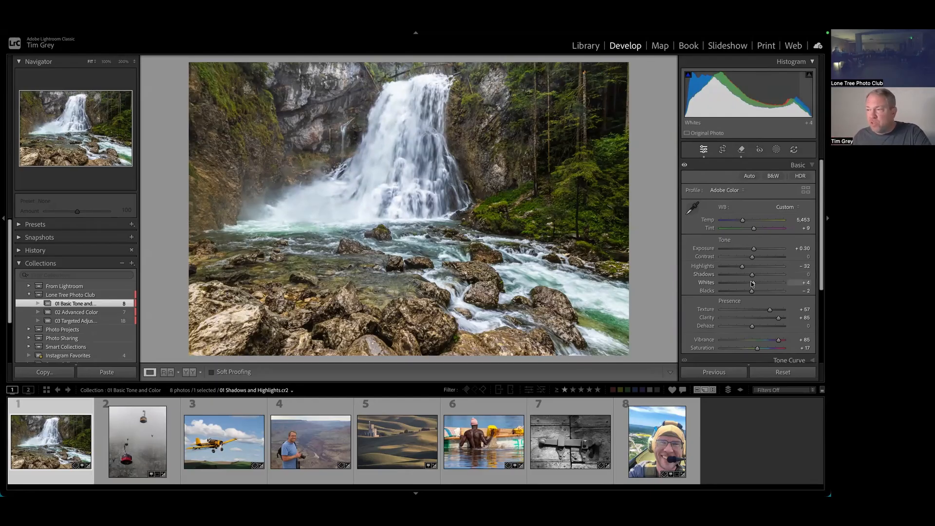
Step: Set the waterfall photo's Shadows to +11, trying −100 on the way, and leave Contrast at 0
{"action": "left_click_drag", "start_coordinate": [748, 276], "coordinate": [721, 277]}
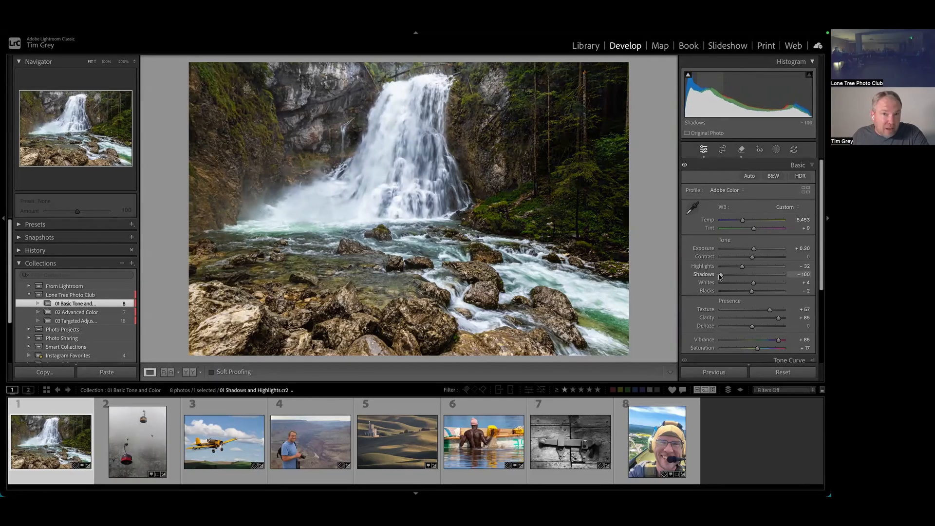
{"action": "left_click_drag", "start_coordinate": [720, 276], "coordinate": [740, 277]}
{"action": "key", "text": "F1"}
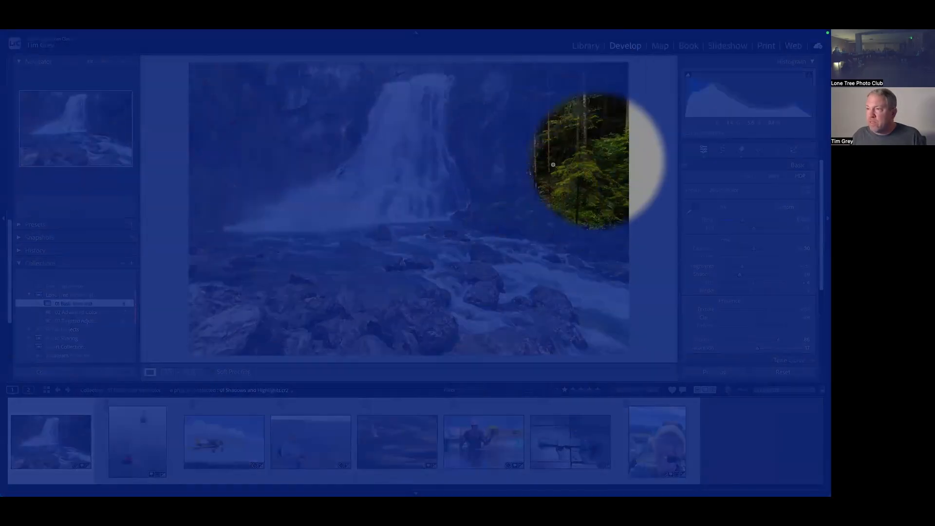
{"action": "key", "text": "F1"}
{"action": "mouse_move", "coordinate": [739, 275]}
{"action": "left_mouse_down"}
{"action": "mouse_move", "coordinate": [762, 276]}
{"action": "mouse_move", "coordinate": [742, 275]}
{"action": "mouse_move", "coordinate": [750, 273]}
{"action": "left_mouse_up"}
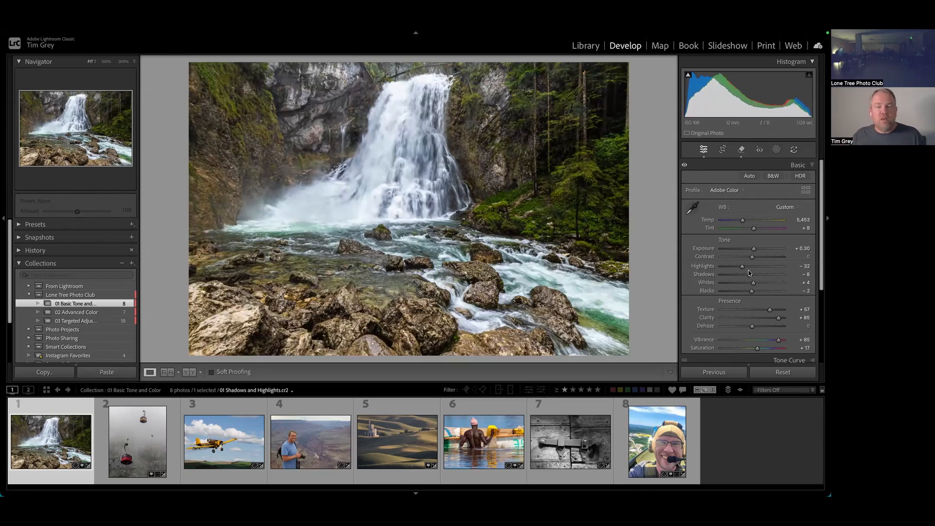
{"action": "left_click_drag", "start_coordinate": [749, 273], "coordinate": [756, 276]}
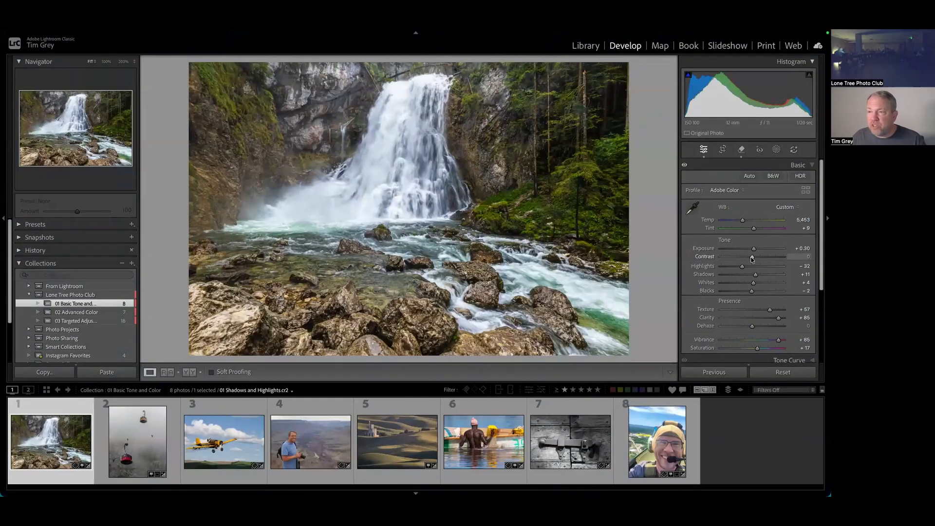
{"action": "mouse_move", "coordinate": [754, 258]}
{"action": "left_mouse_down"}
{"action": "mouse_move", "coordinate": [764, 257]}
{"action": "mouse_move", "coordinate": [742, 257]}
{"action": "mouse_move", "coordinate": [753, 257]}
{"action": "left_mouse_up"}
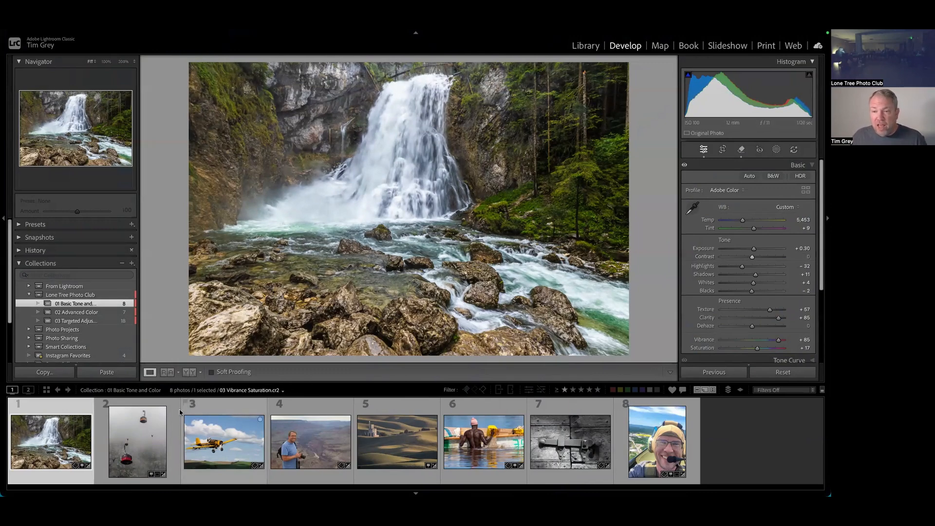
Step: Open the cable car photo 02 White Balance.cr2 for editing
{"action": "left_click", "coordinate": [130, 438]}
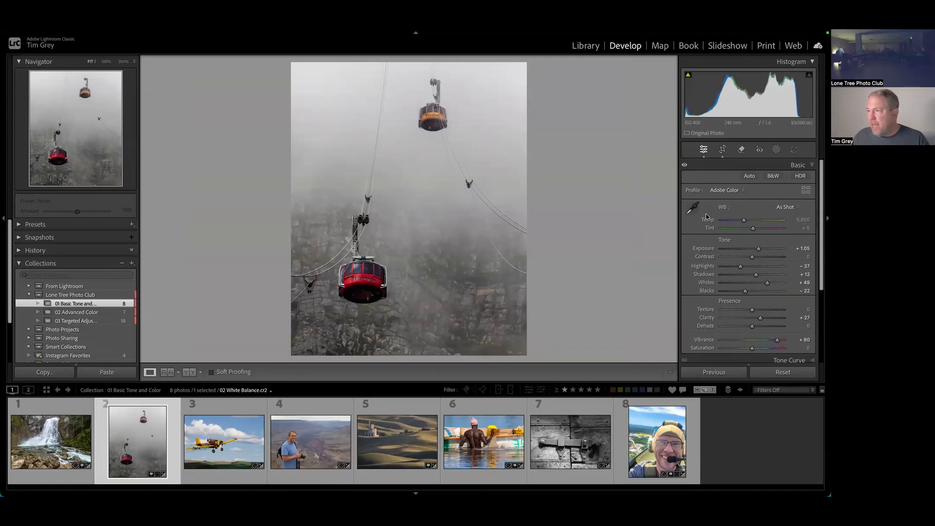
{"action": "key", "text": "F1"}
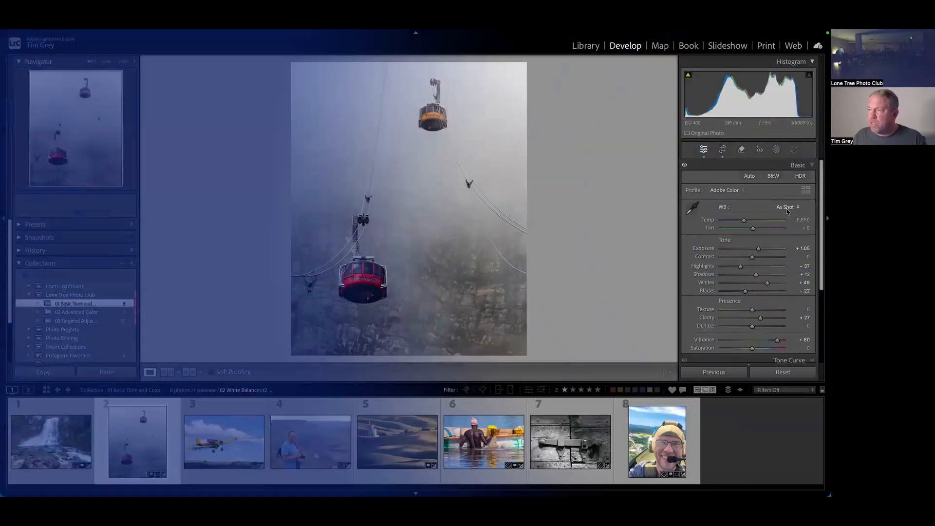
Step: Try the Cloudy, Shade and Daylight white balance presets on the cable car photo and restore As Shot
{"action": "left_click", "coordinate": [787, 209]}
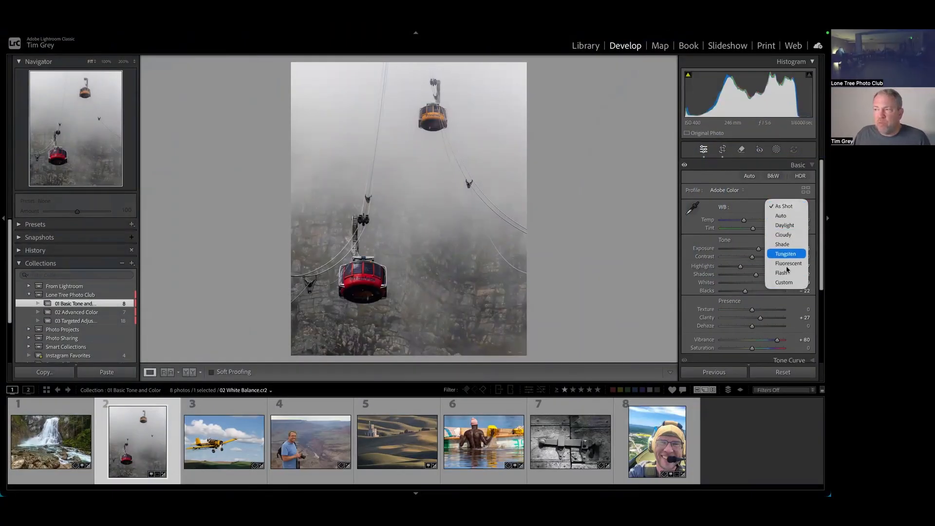
{"action": "left_click", "coordinate": [790, 236]}
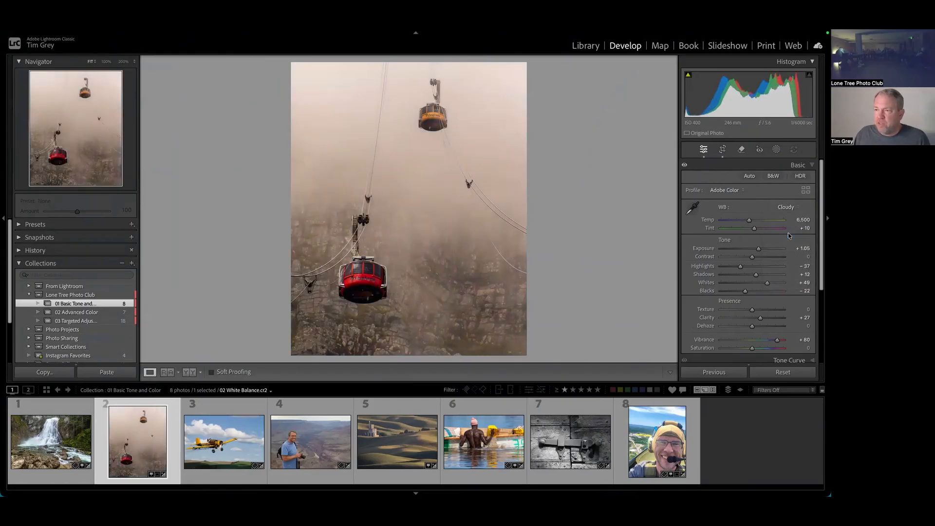
{"action": "left_click", "coordinate": [787, 208]}
{"action": "left_click", "coordinate": [785, 216]}
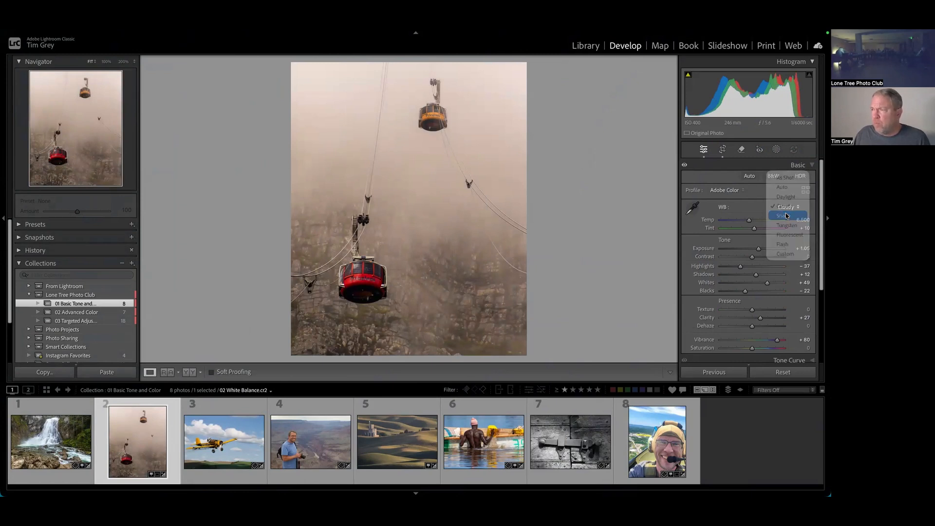
{"action": "left_click", "coordinate": [787, 209]}
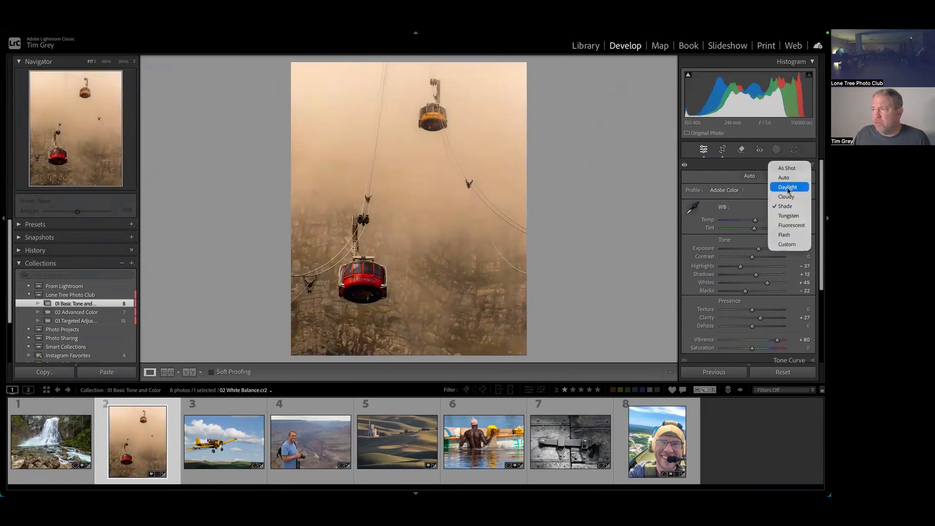
{"action": "left_click", "coordinate": [788, 188]}
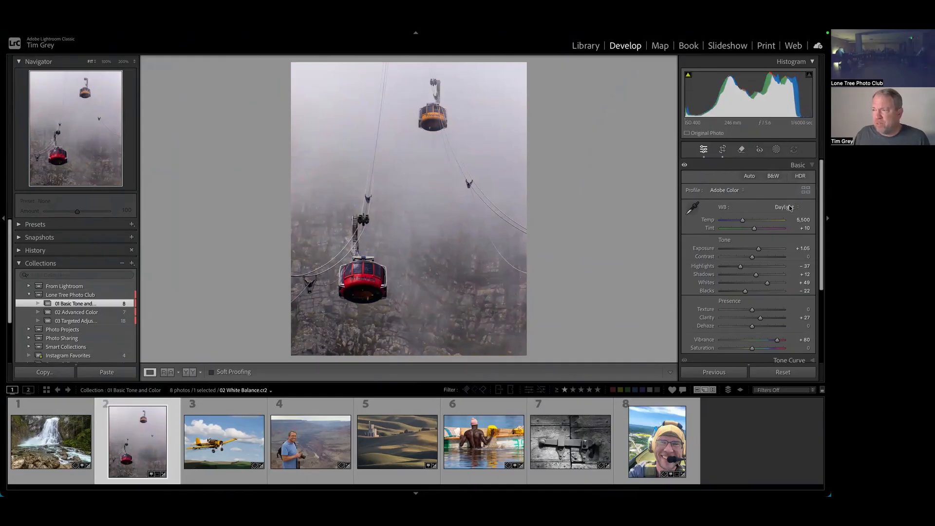
{"action": "left_click", "coordinate": [790, 209]}
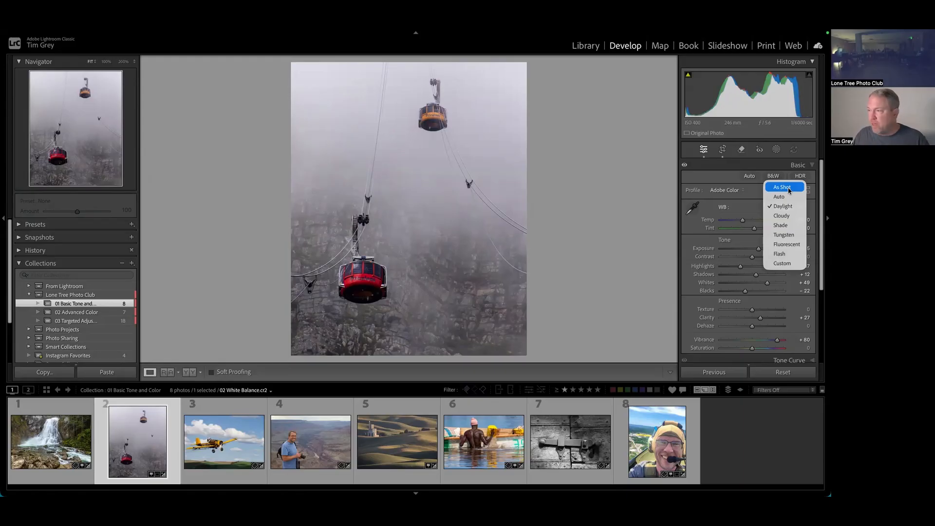
{"action": "left_click", "coordinate": [789, 187]}
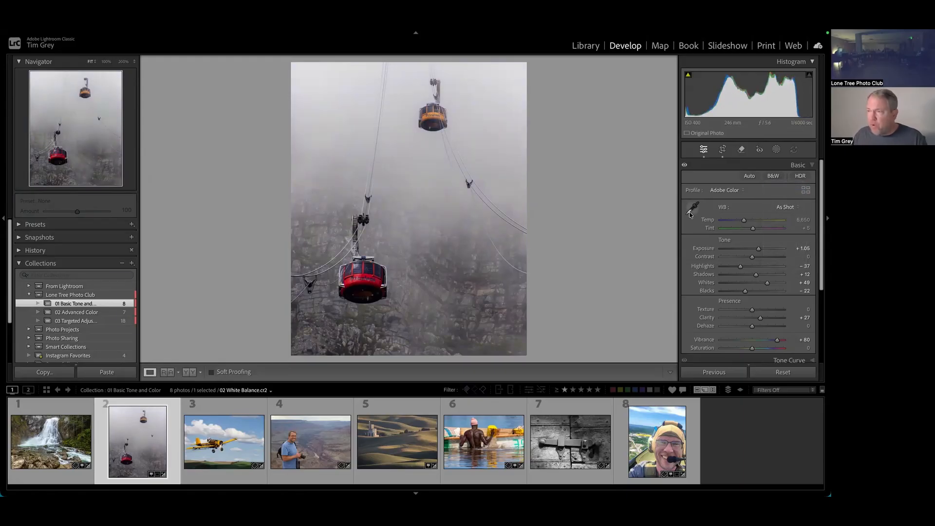
Step: Use the White Balance Selector to sample the gray fog as the neutral target, and try sampling the red cable car
{"action": "key", "text": "F1"}
{"action": "key", "text": "F1"}
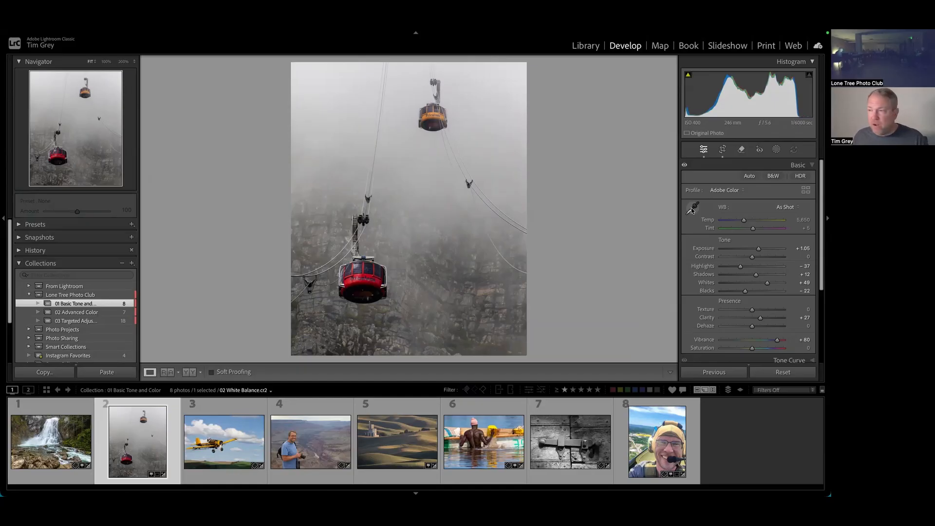
{"action": "left_click", "coordinate": [691, 209]}
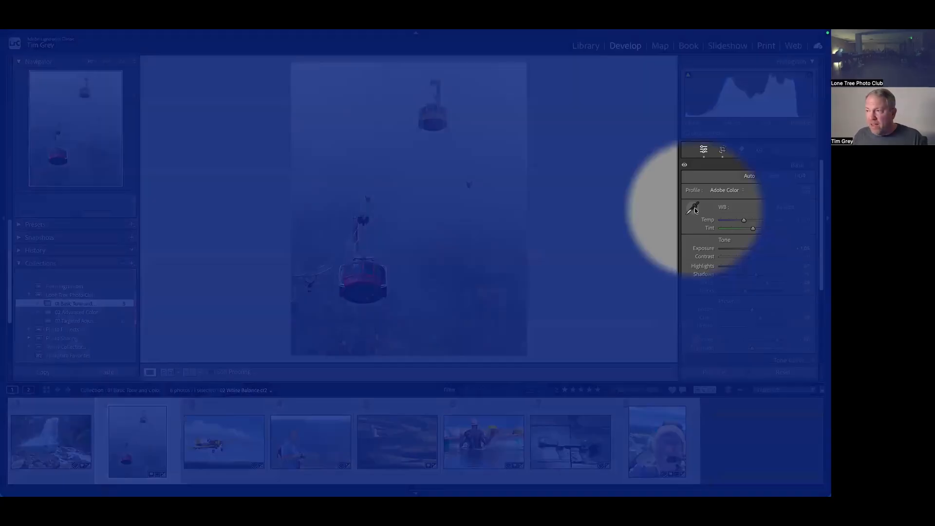
{"action": "left_click", "coordinate": [423, 232]}
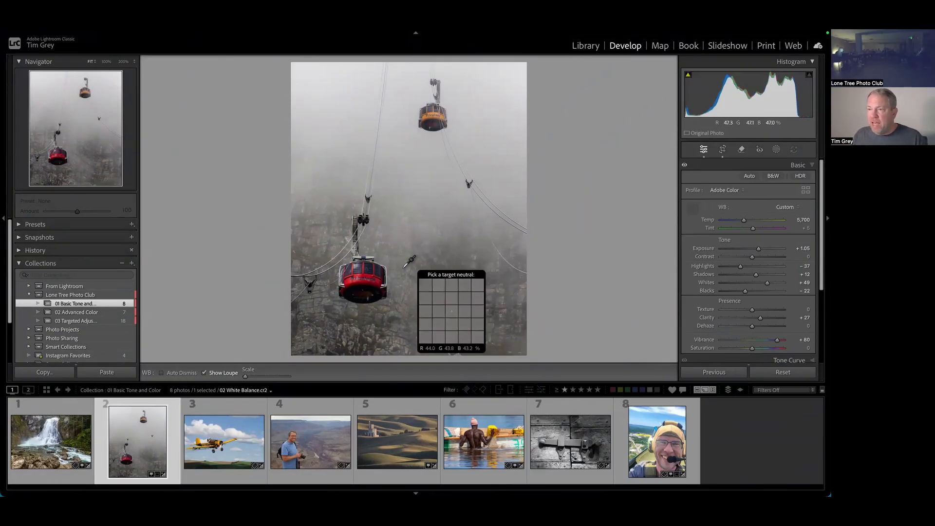
{"action": "left_click", "coordinate": [369, 274]}
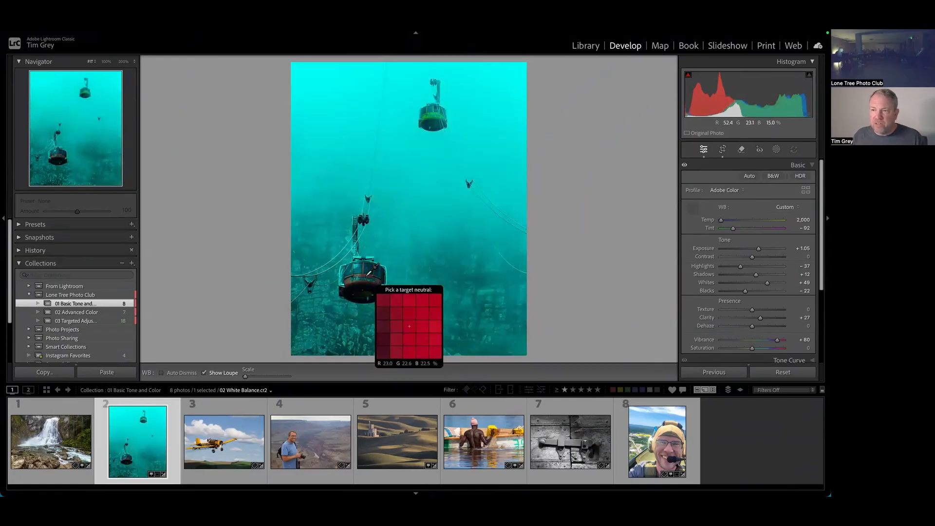
Step: Try sampling the yellow cable car as neutral, sample the gray fog as the white balance target, and put the White Balance Selector away
{"action": "left_click", "coordinate": [434, 111]}
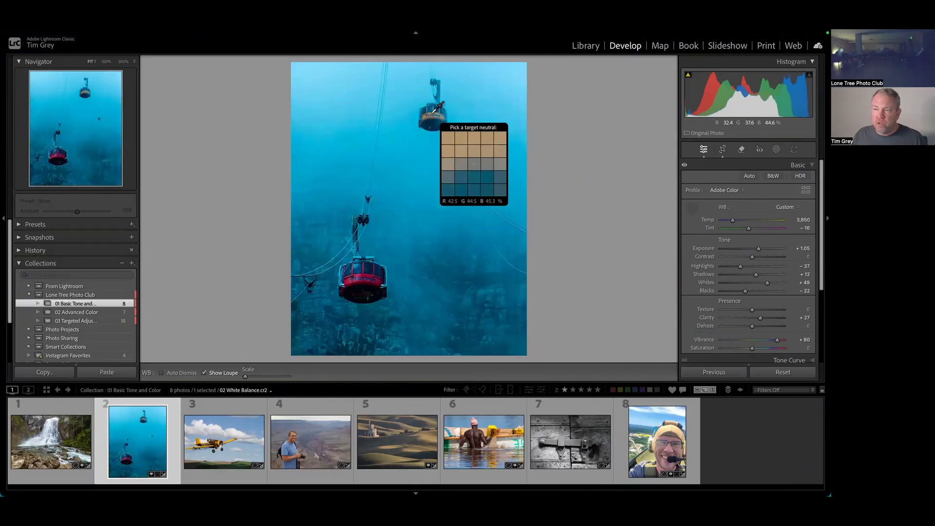
{"action": "left_click", "coordinate": [427, 181]}
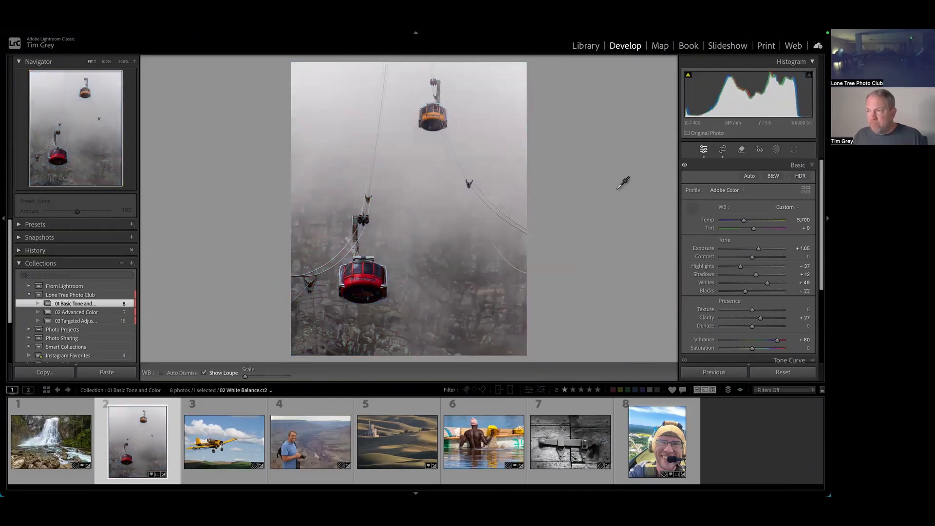
{"action": "left_click", "coordinate": [692, 209]}
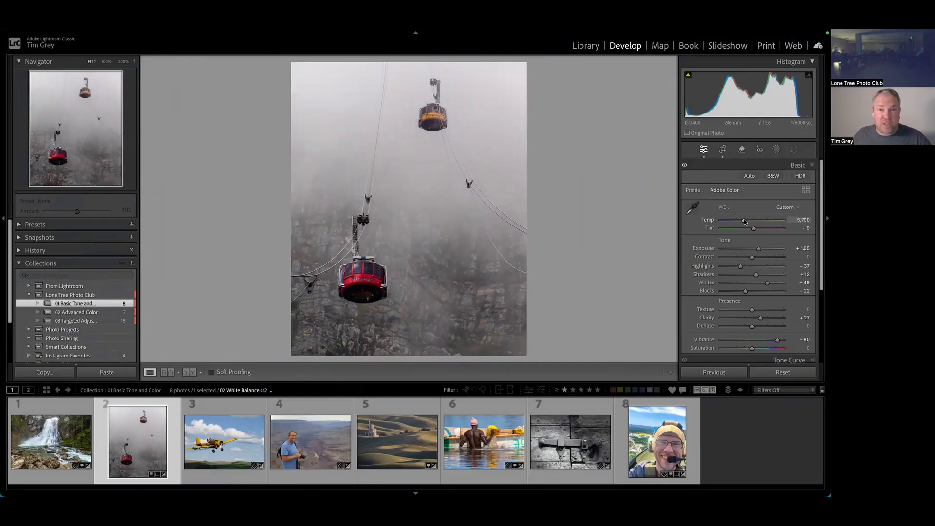
Step: Try very warm and cool Temp values on the cable car photo, including 50,000, 9,048, 4,306, 6,184 and 5,287
{"action": "left_click_drag", "start_coordinate": [745, 221], "coordinate": [807, 222]}
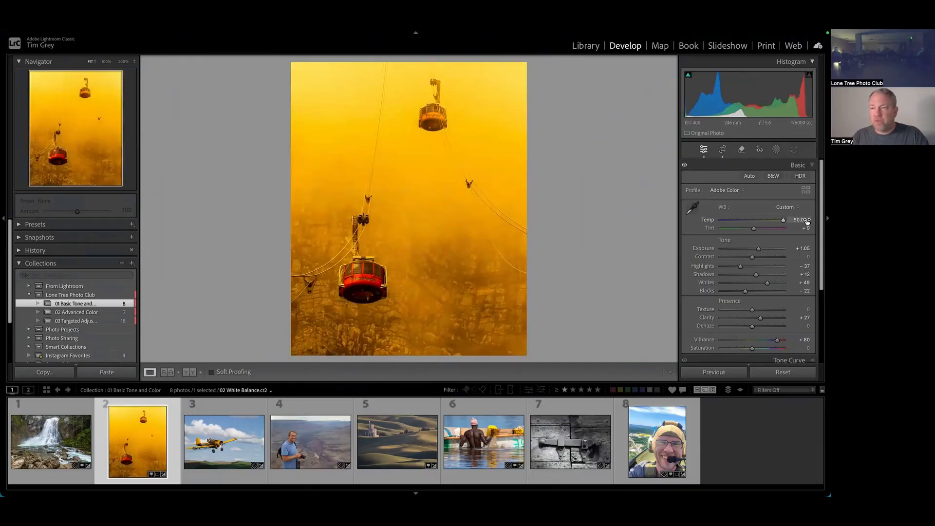
{"action": "left_click_drag", "start_coordinate": [783, 220], "coordinate": [760, 222]}
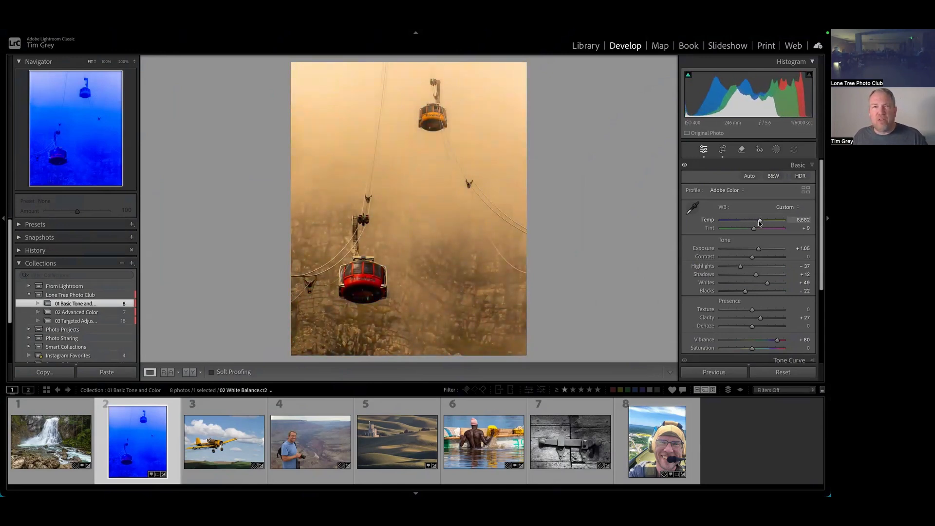
{"action": "left_click_drag", "start_coordinate": [759, 223], "coordinate": [762, 223]}
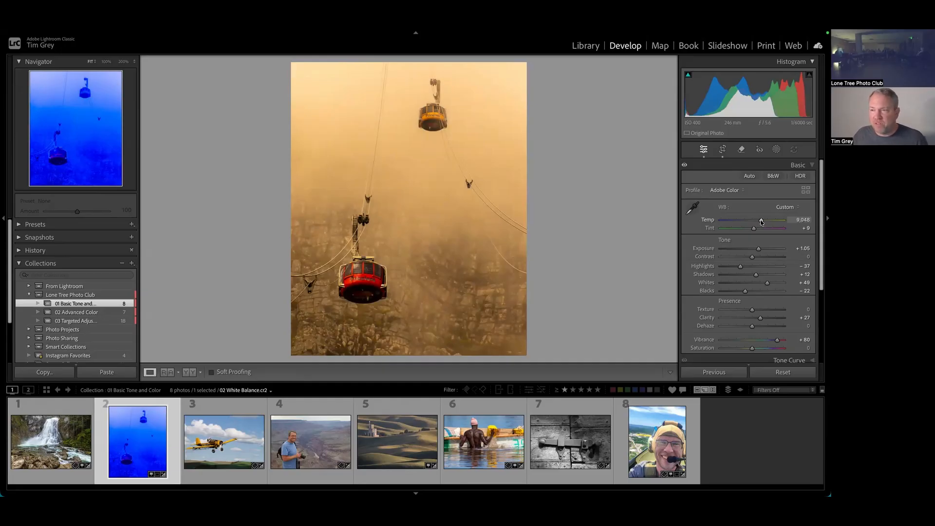
{"action": "left_click_drag", "start_coordinate": [761, 221], "coordinate": [736, 223]}
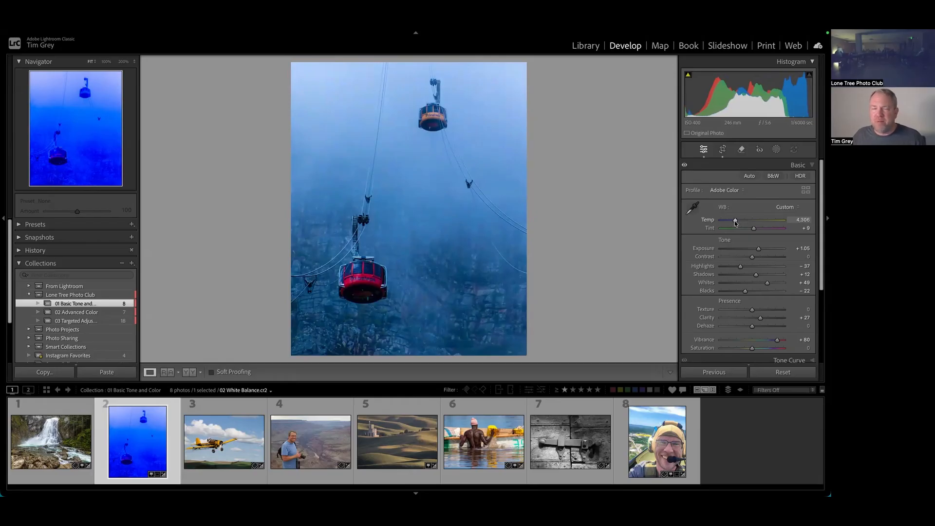
{"action": "left_click_drag", "start_coordinate": [735, 223], "coordinate": [747, 222]}
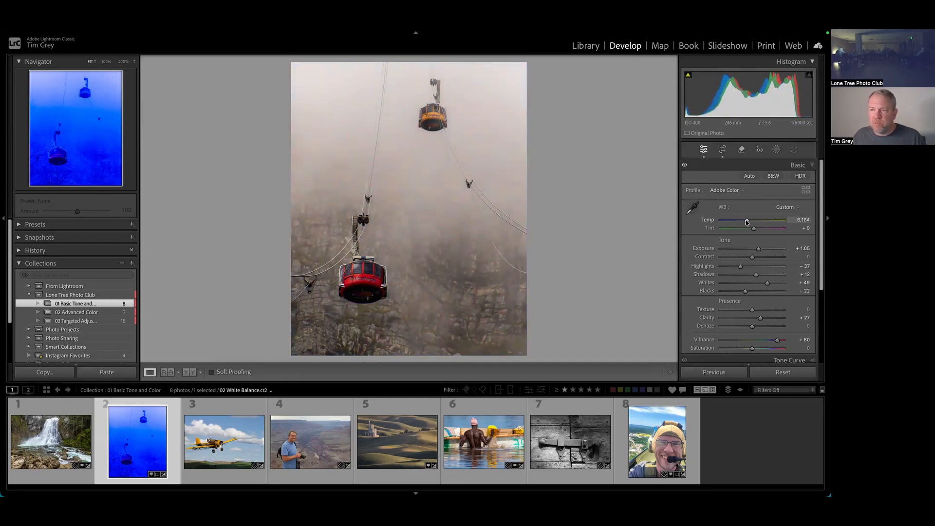
{"action": "left_click_drag", "start_coordinate": [747, 222], "coordinate": [741, 222]}
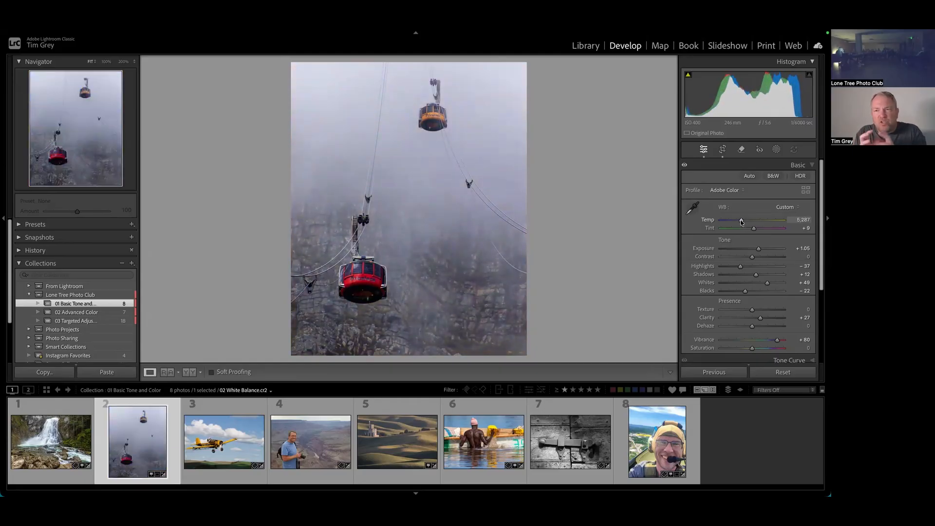
Step: Set the cable car photo's Temp to 5,855 and its Tint to 0
{"action": "left_click_drag", "start_coordinate": [741, 222], "coordinate": [748, 220]}
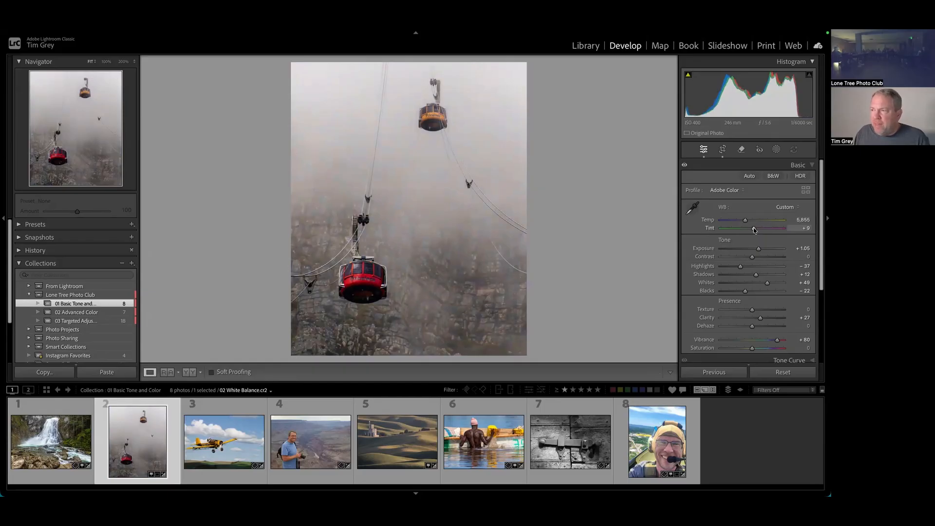
{"action": "mouse_move", "coordinate": [754, 230]}
{"action": "left_mouse_down"}
{"action": "mouse_move", "coordinate": [737, 230]}
{"action": "mouse_move", "coordinate": [771, 229]}
{"action": "mouse_move", "coordinate": [727, 231]}
{"action": "mouse_move", "coordinate": [782, 230]}
{"action": "mouse_move", "coordinate": [739, 232]}
{"action": "mouse_move", "coordinate": [756, 233]}
{"action": "left_mouse_up"}
{"action": "left_click_drag", "start_coordinate": [751, 232], "coordinate": [753, 233]}
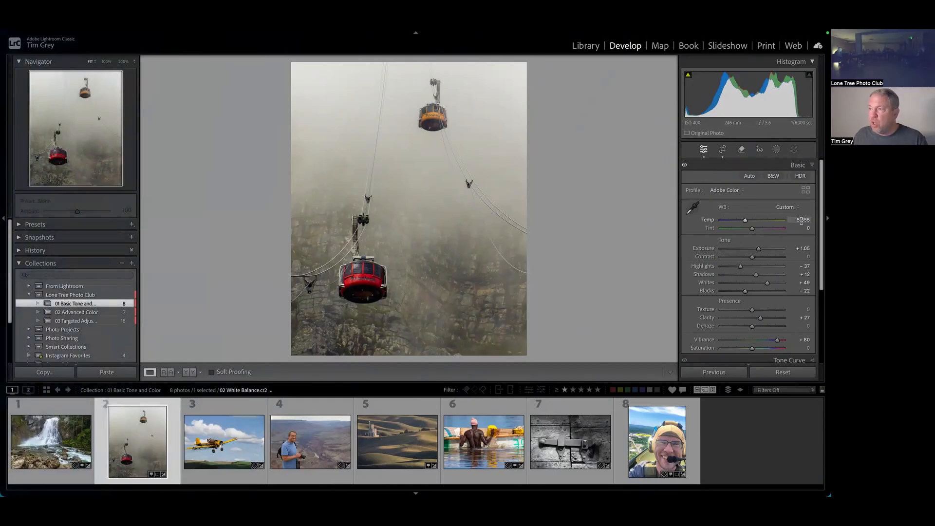
Step: Edit the Temp value directly, trying 6,255 and returning it to 5,855
{"action": "left_click", "coordinate": [804, 220]}
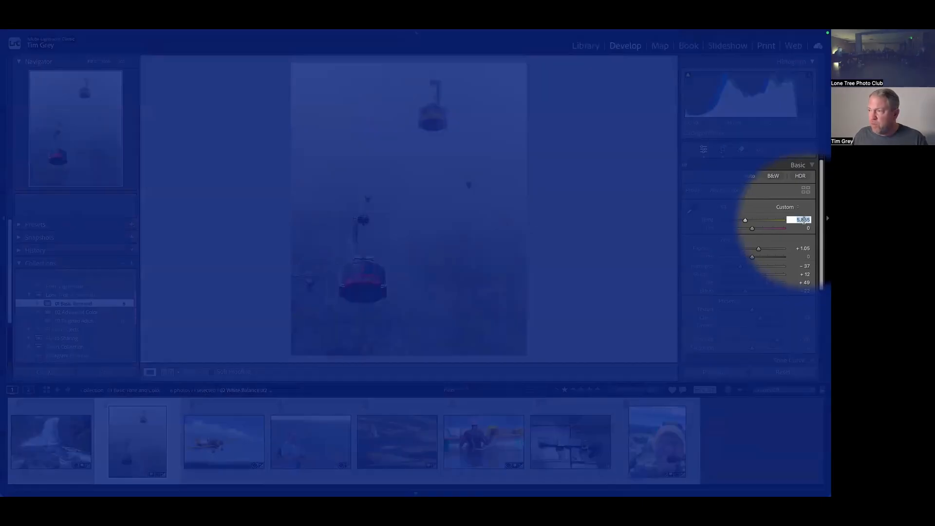
{"action": "type", "text": "6055"}
{"action": "key", "text": "Return"}
{"action": "key", "text": "Up"}
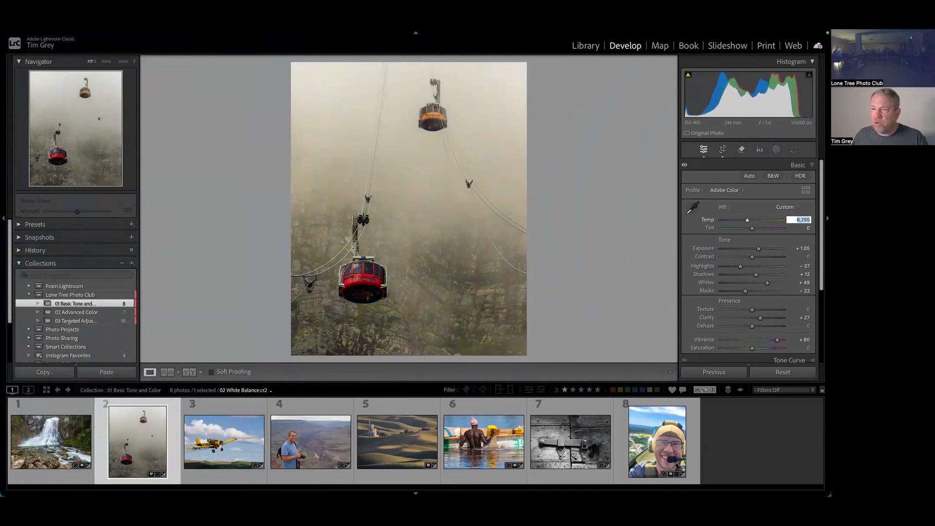
{"action": "type", "text": "5855"}
{"action": "key", "text": "Return"}
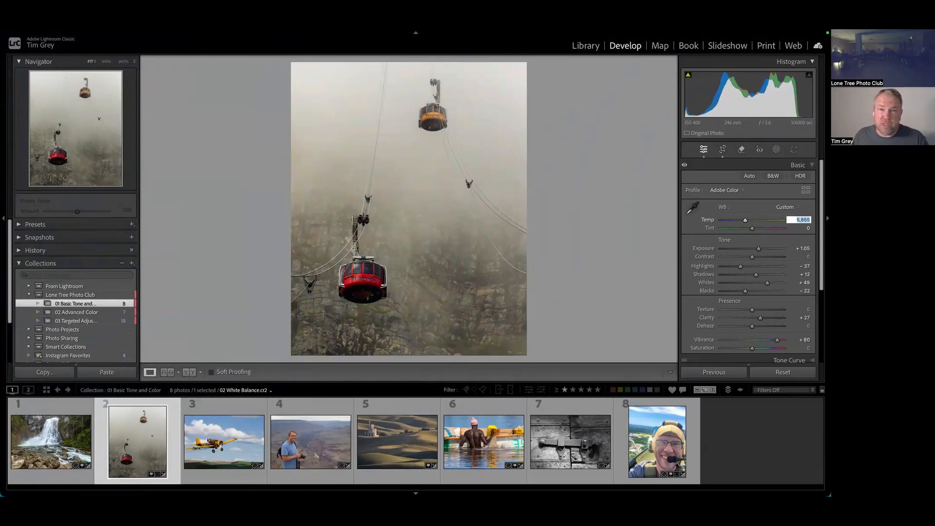
Step: Raise the cable car photo's Temp value in increments up to 6,855
{"action": "key", "text": "Up"}
{"action": "key", "text": "Up"}
{"action": "key", "text": "Up"}
{"action": "key", "text": "Up"}
{"action": "key", "text": "Up"}
{"action": "key", "text": "Up"}
{"action": "key", "text": "Up"}
{"action": "key", "text": "Up"}
{"action": "key", "text": "Up"}
{"action": "key", "text": "Up"}
{"action": "key", "text": "Up"}
{"action": "key", "text": "Up"}
{"action": "key", "text": "Up"}
{"action": "key", "text": "Up"}
{"action": "key", "text": "Up"}
{"action": "key", "text": "Up"}
{"action": "key", "text": "Up"}
{"action": "key", "text": "Up"}
{"action": "key", "text": "Up"}
{"action": "key", "text": "Up"}
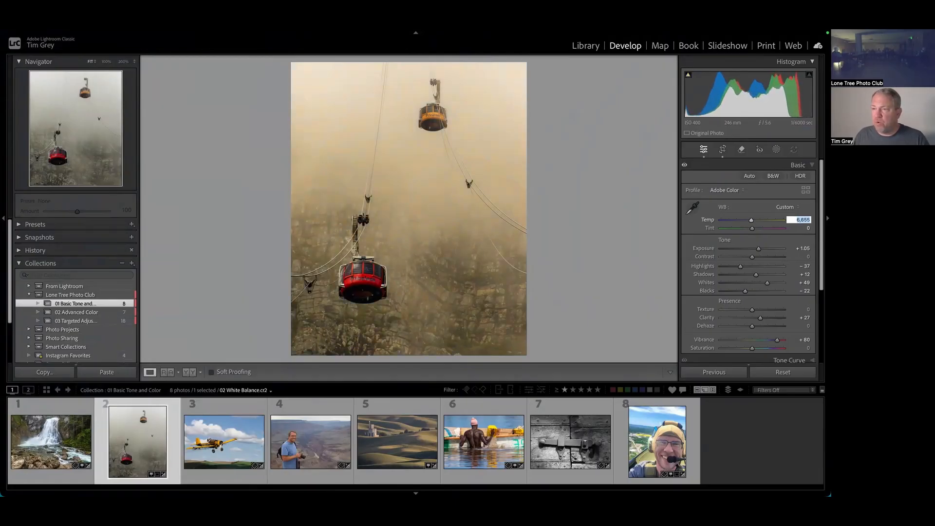
Step: Nudge the Temp down to 6,655 and back up to 6,855 in increments, and settle on a cooler 5,353
{"action": "key", "text": "Down"}
{"action": "key", "text": "Down"}
{"action": "key", "text": "Down"}
{"action": "key", "text": "Down"}
{"action": "key", "text": "Down"}
{"action": "key", "text": "Down"}
{"action": "key", "text": "Down"}
{"action": "key", "text": "Down"}
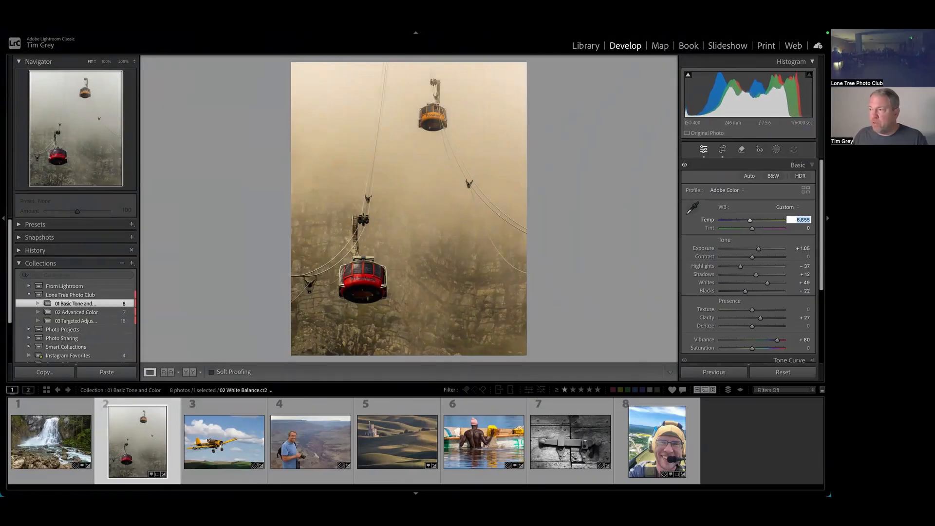
{"action": "key", "text": "Up"}
{"action": "key", "text": "Up"}
{"action": "key", "text": "Up"}
{"action": "key", "text": "Up"}
{"action": "key", "text": "Up"}
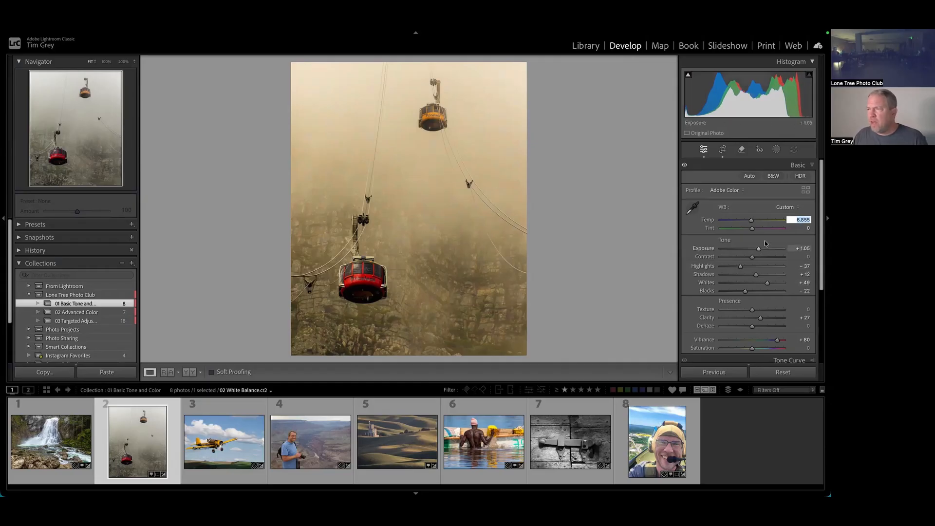
{"action": "left_click_drag", "start_coordinate": [751, 221], "coordinate": [742, 224]}
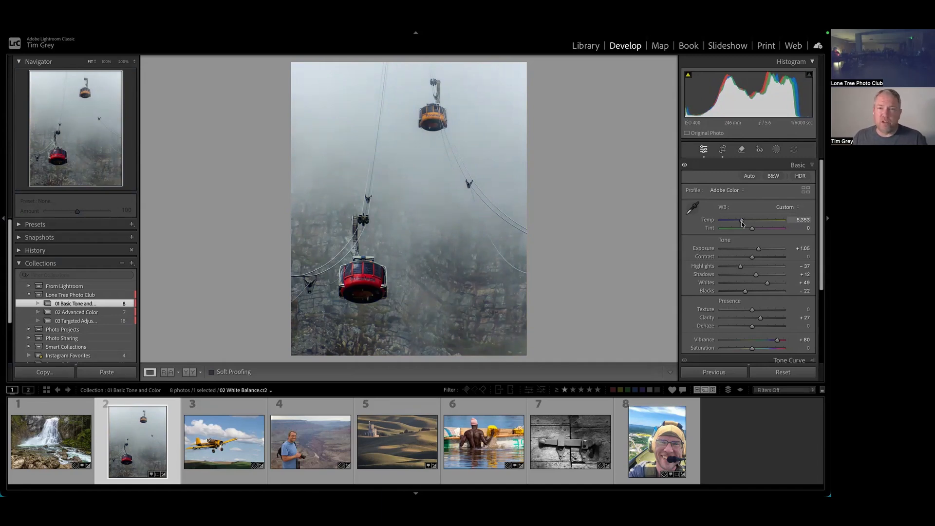
Step: Open the canyon portrait 03B Vibrance Saturation 2.cr2, try Saturation +100 and Vibrance +100 in turn, and reset each to 0
{"action": "left_click", "coordinate": [225, 428]}
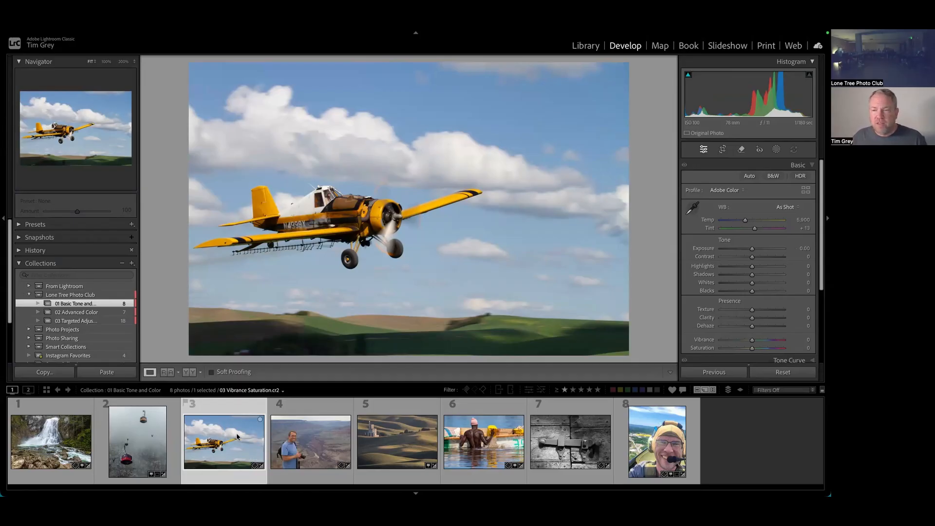
{"action": "left_click", "coordinate": [294, 438]}
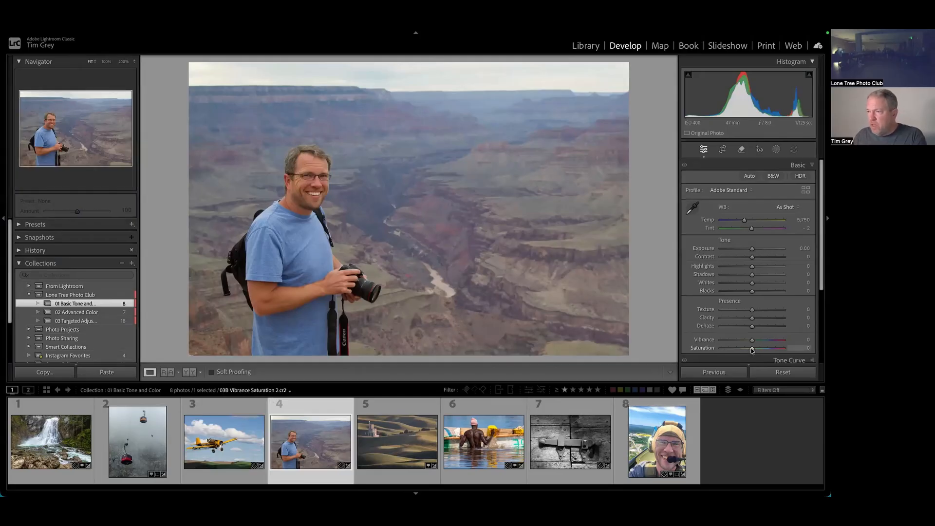
{"action": "left_click_drag", "start_coordinate": [753, 349], "coordinate": [799, 347]}
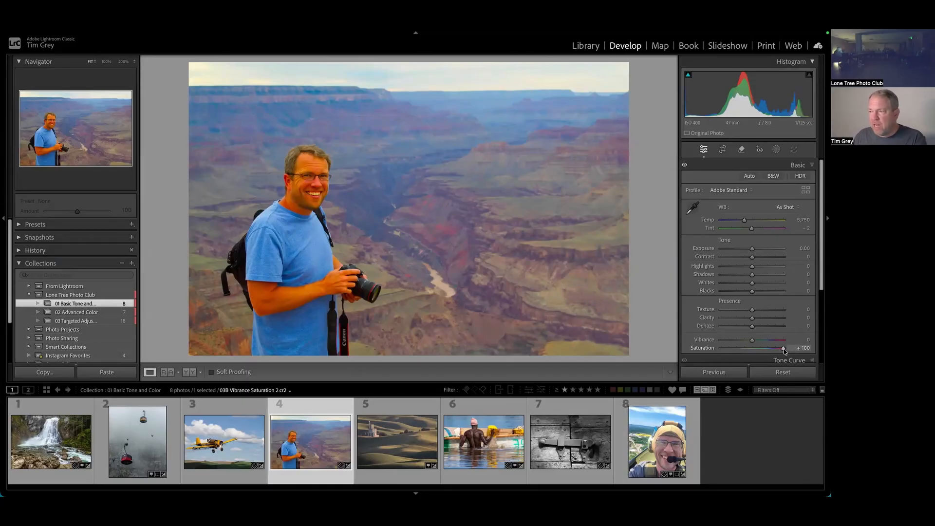
{"action": "double_click", "coordinate": [785, 349]}
{"action": "left_click_drag", "start_coordinate": [753, 340], "coordinate": [803, 343]}
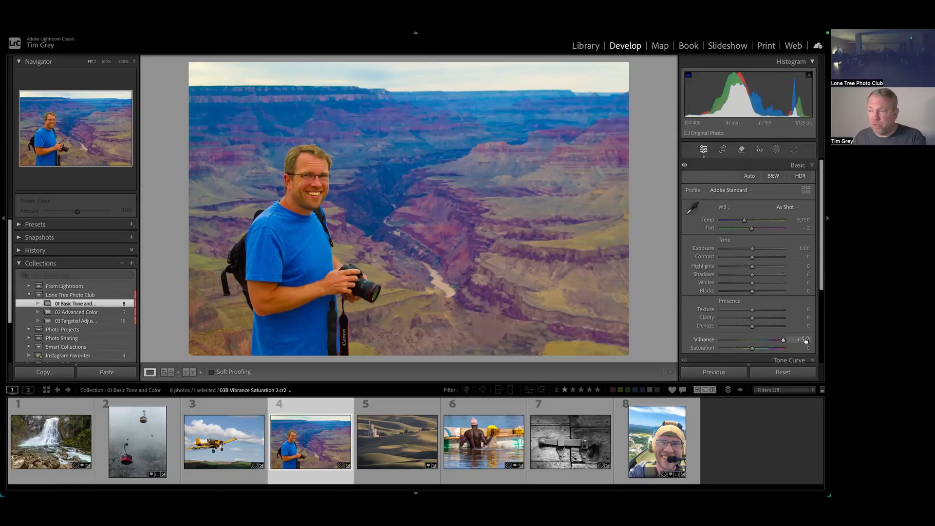
{"action": "double_click", "coordinate": [784, 340]}
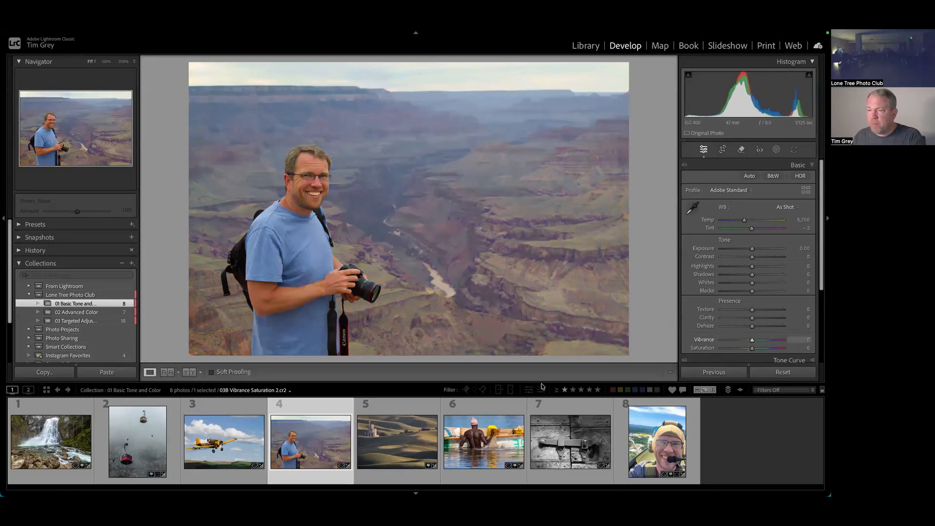
Step: Open the airplane photo 03 Vibrance Saturation.cr2 and examine the yellow airplane and the green hills
{"action": "left_click", "coordinate": [221, 430]}
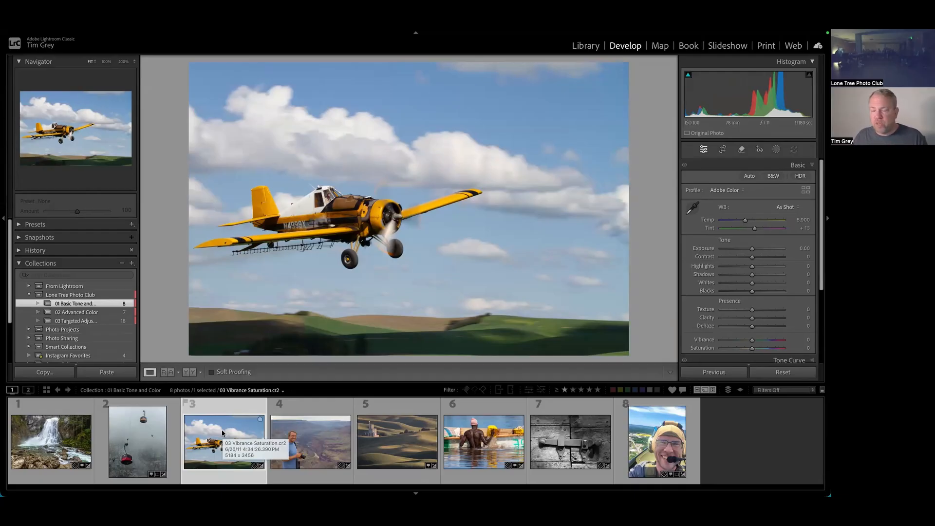
{"action": "key", "text": "F1"}
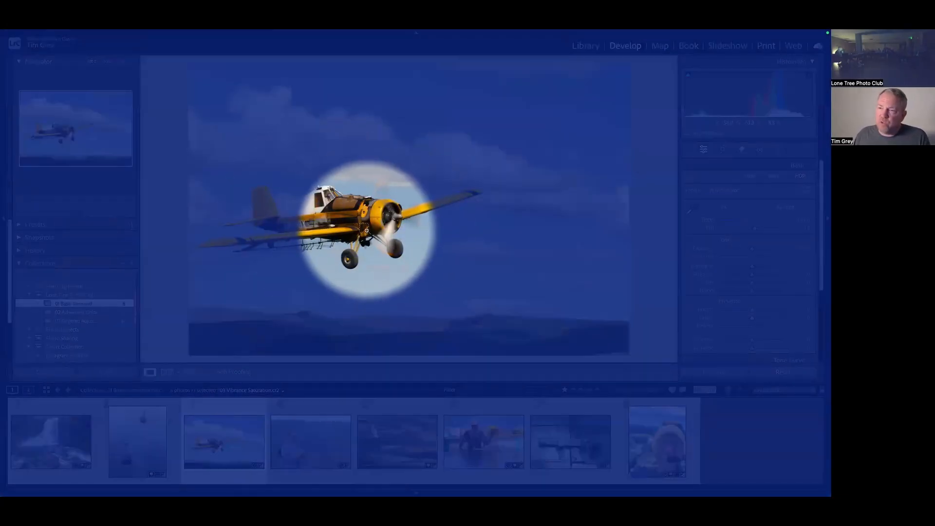
{"action": "key", "text": "F1"}
{"action": "key", "text": "F1"}
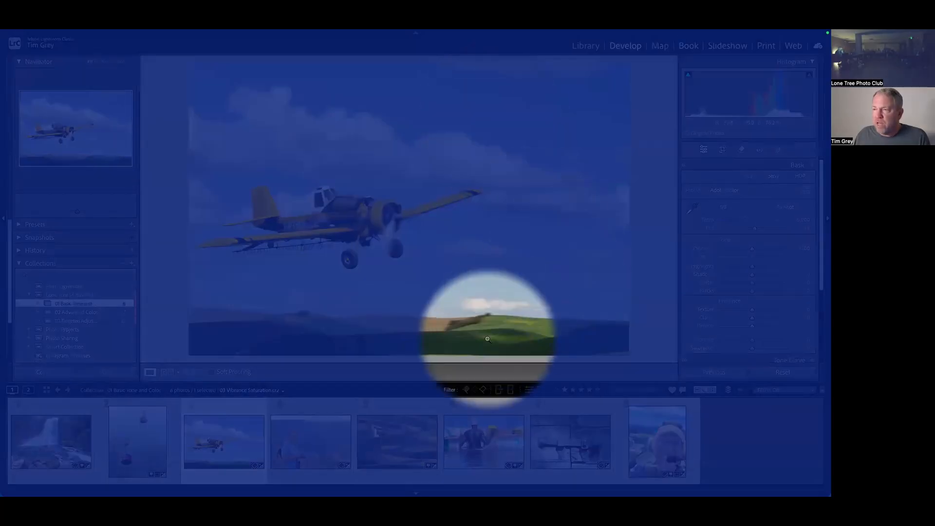
{"action": "key", "text": "F1"}
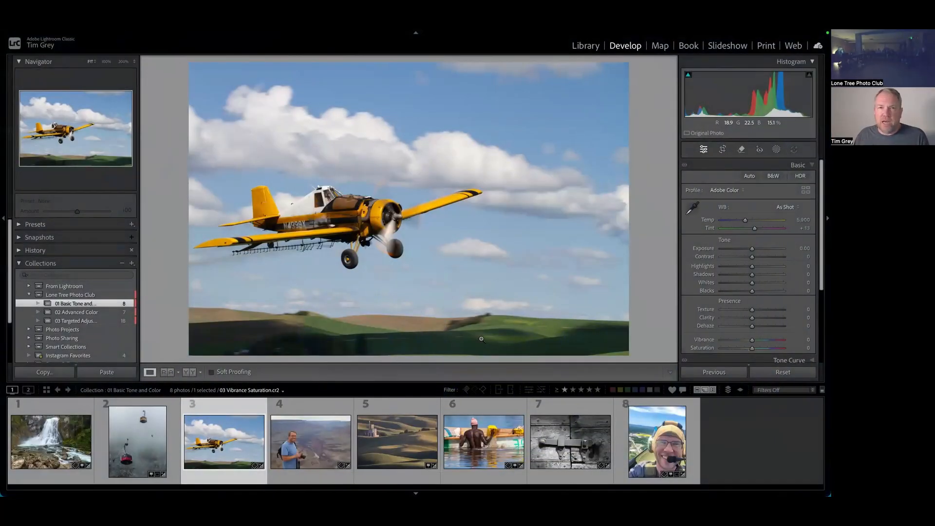
Step: Try Saturation +100 on the airplane photo and reset it, and try Vibrance at +100, +22 and +79
{"action": "left_click_drag", "start_coordinate": [752, 348], "coordinate": [790, 351]}
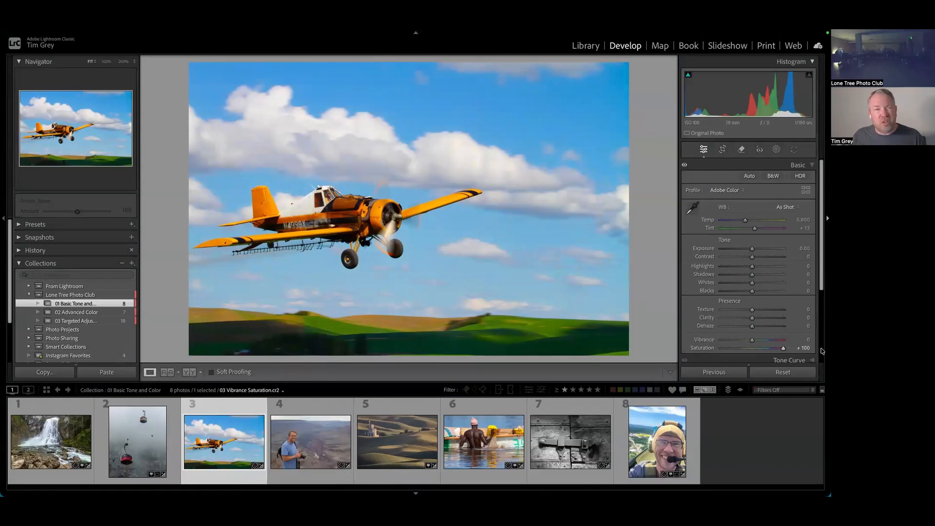
{"action": "double_click", "coordinate": [783, 347]}
{"action": "left_click_drag", "start_coordinate": [752, 342], "coordinate": [788, 337]}
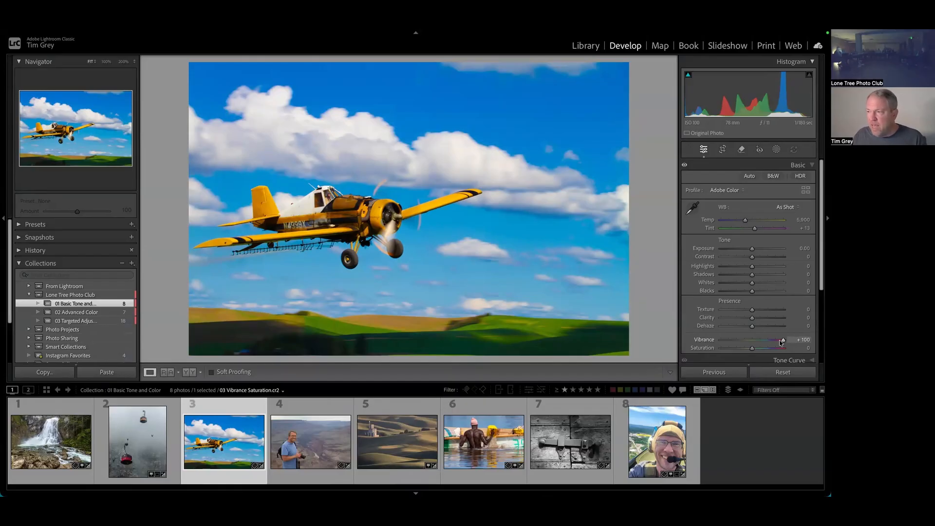
{"action": "left_click_drag", "start_coordinate": [784, 341], "coordinate": [763, 342]}
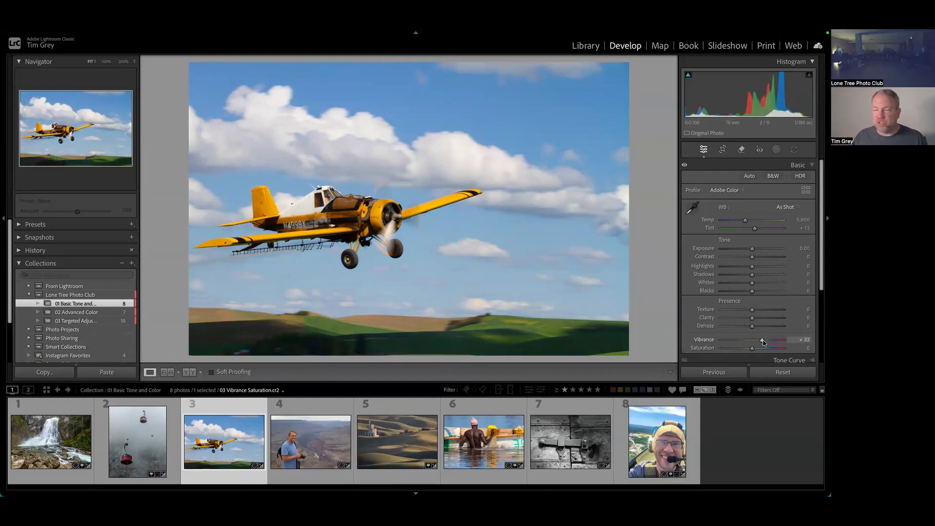
{"action": "left_click_drag", "start_coordinate": [763, 342], "coordinate": [779, 340]}
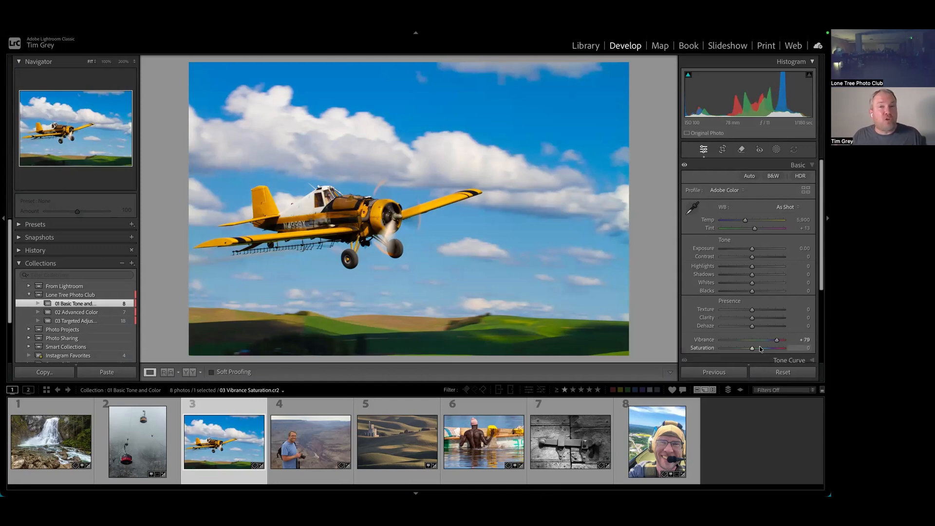
Step: Set the airplane photo's Vibrance to +64 and Saturation to −19, trying Saturation −20 and Vibrance −100 on the way
{"action": "left_click_drag", "start_coordinate": [753, 349], "coordinate": [746, 351]}
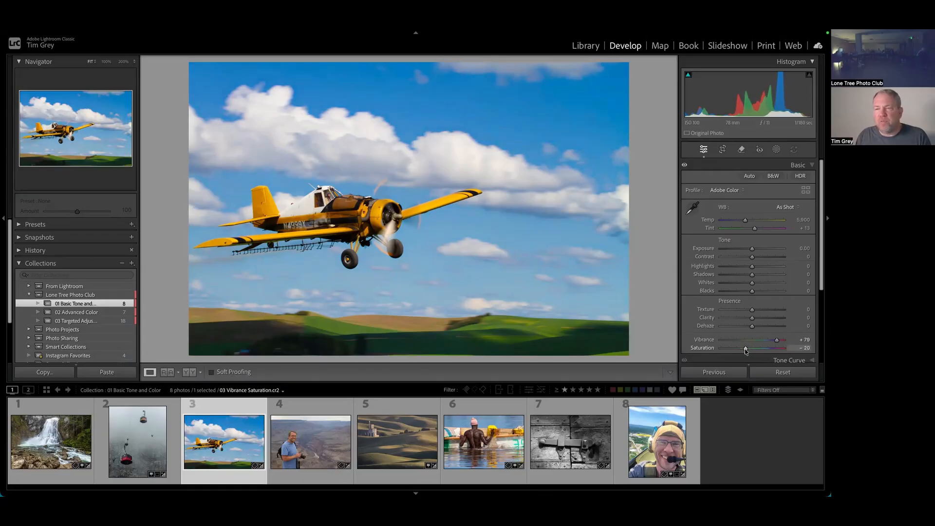
{"action": "double_click", "coordinate": [746, 350]}
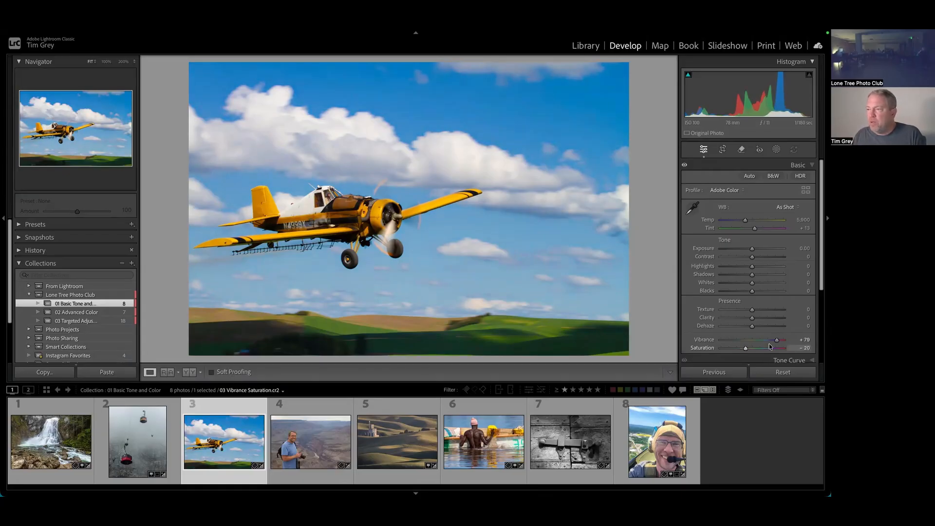
{"action": "left_click_drag", "start_coordinate": [776, 340], "coordinate": [714, 342]}
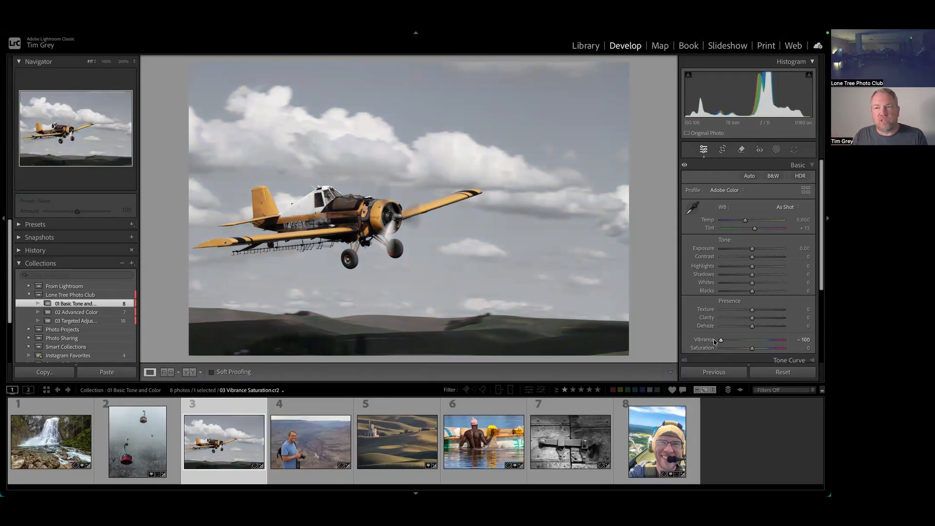
{"action": "left_click_drag", "start_coordinate": [714, 341], "coordinate": [747, 350]}
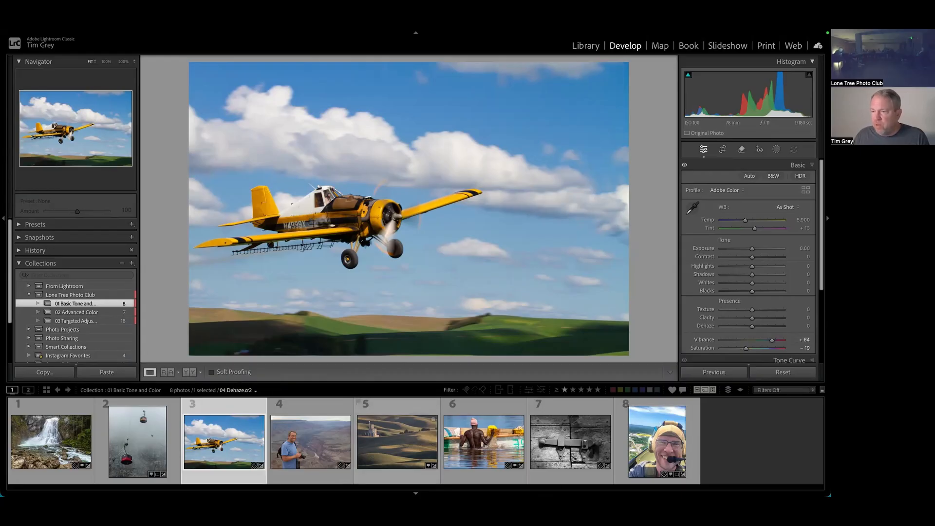
Step: Open the rolling hills photo 04 Dehaze.cr2 and raise Dehaze to +100
{"action": "left_click", "coordinate": [418, 449]}
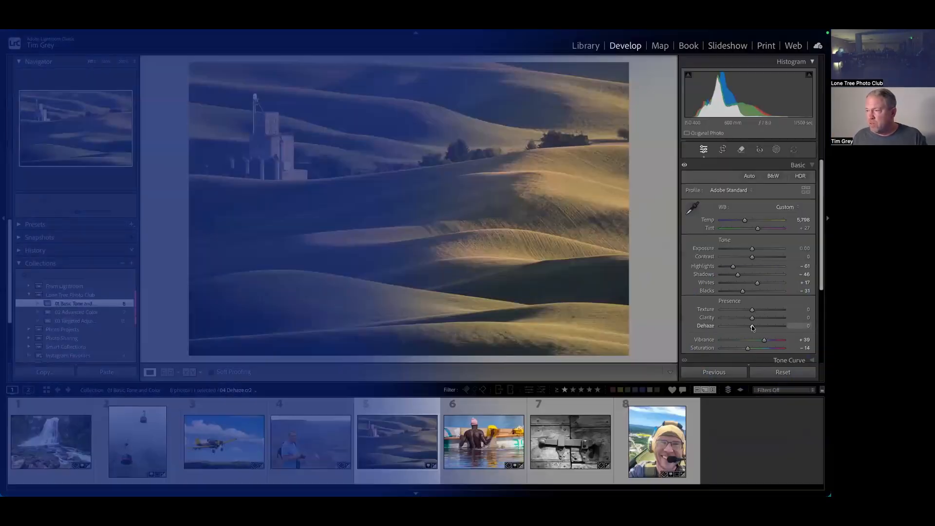
{"action": "left_click_drag", "start_coordinate": [752, 328], "coordinate": [784, 328]}
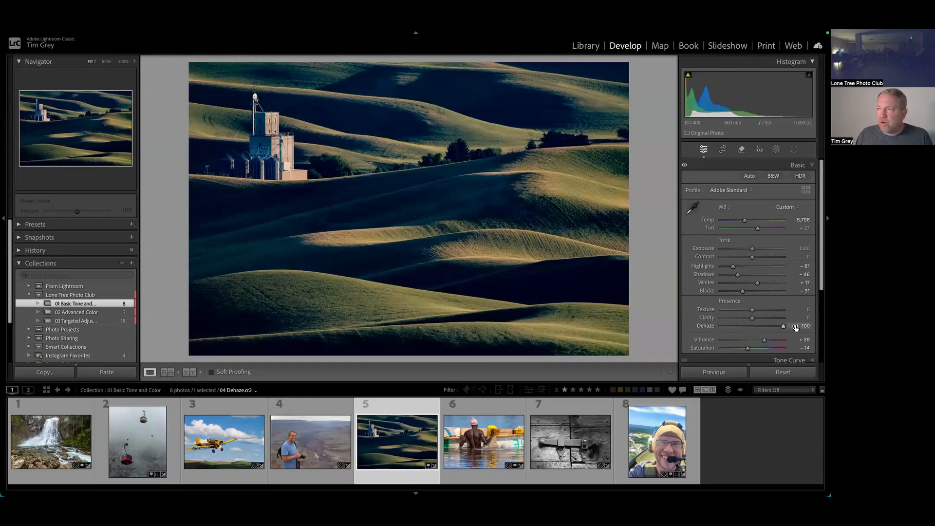
{"action": "key", "text": "F1"}
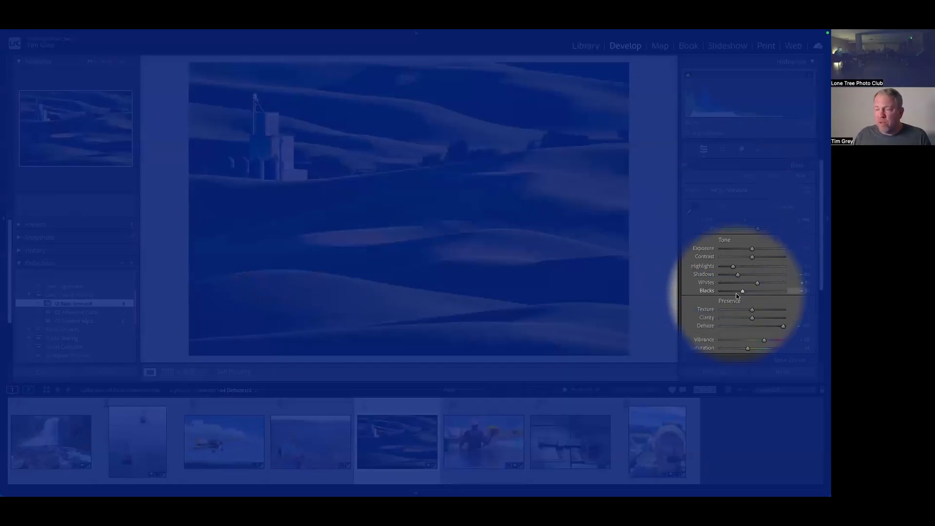
{"action": "key", "text": "F1"}
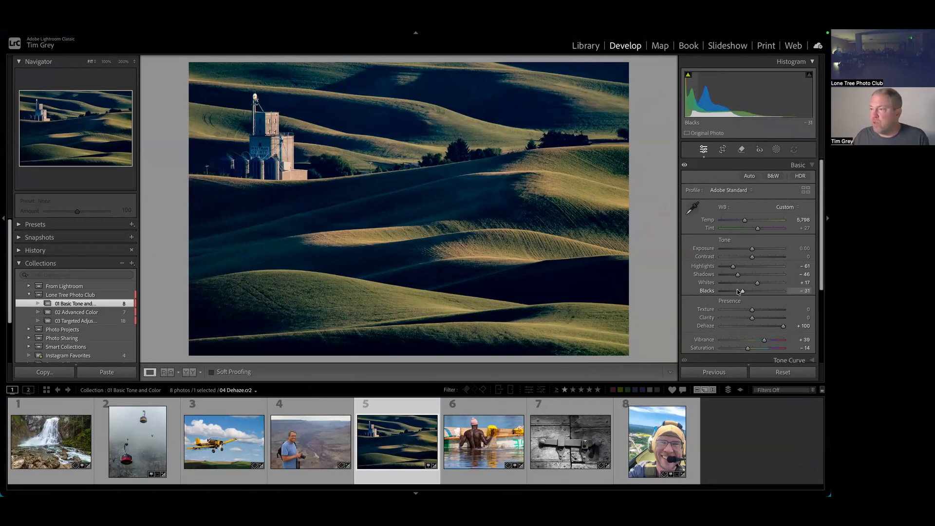
Step: Set the hills photo's Shadows to −35 and Temp to 6,812, and reduce Dehaze to +85
{"action": "left_click_drag", "start_coordinate": [738, 275], "coordinate": [742, 275]}
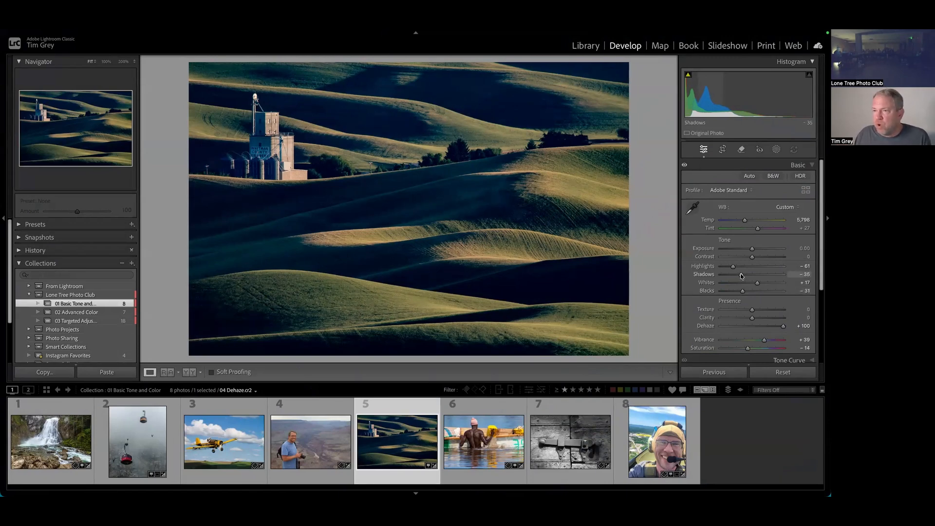
{"action": "left_click_drag", "start_coordinate": [744, 220], "coordinate": [751, 222]}
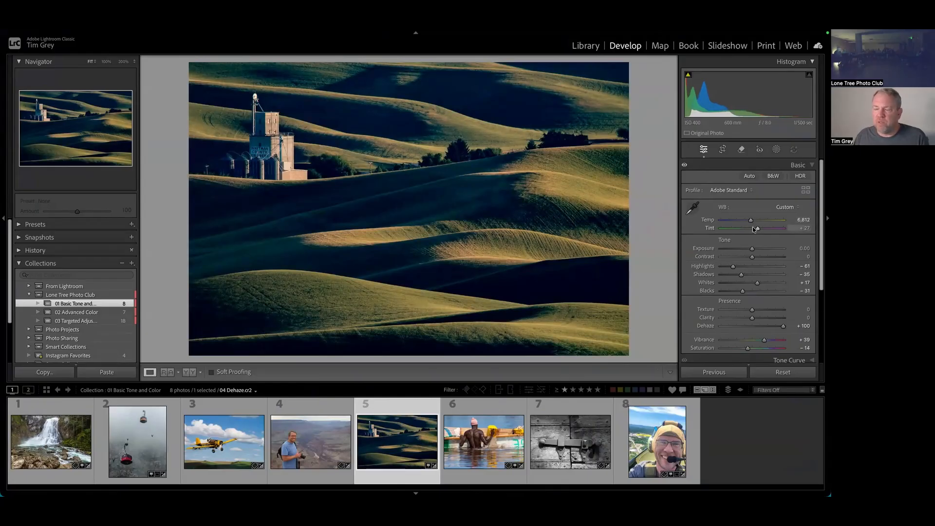
{"action": "mouse_move", "coordinate": [783, 326]}
{"action": "left_mouse_down"}
{"action": "mouse_move", "coordinate": [749, 330]}
{"action": "mouse_move", "coordinate": [790, 330]}
{"action": "mouse_move", "coordinate": [721, 328]}
{"action": "mouse_move", "coordinate": [778, 328]}
{"action": "left_mouse_up"}
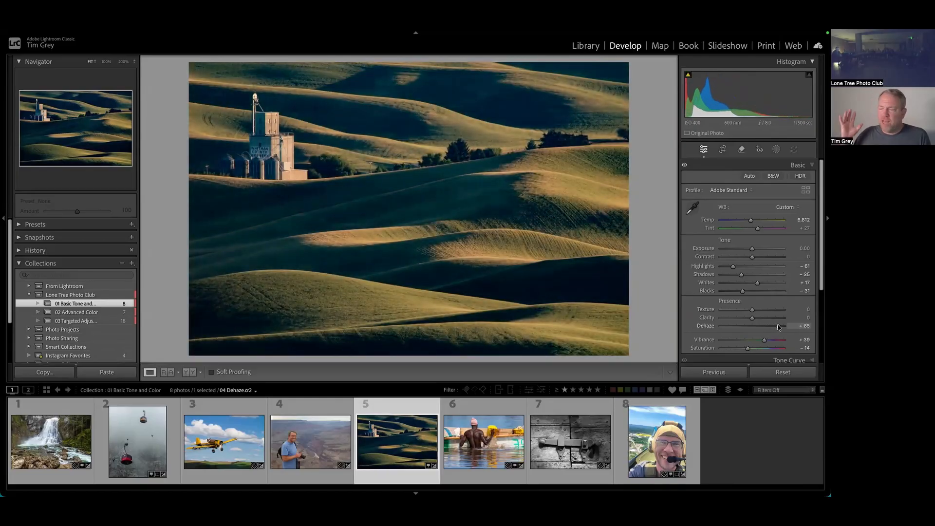
Step: Open the boat-washing photo 05 Clarity.cr2 and set Clarity to +61
{"action": "left_click", "coordinate": [449, 427]}
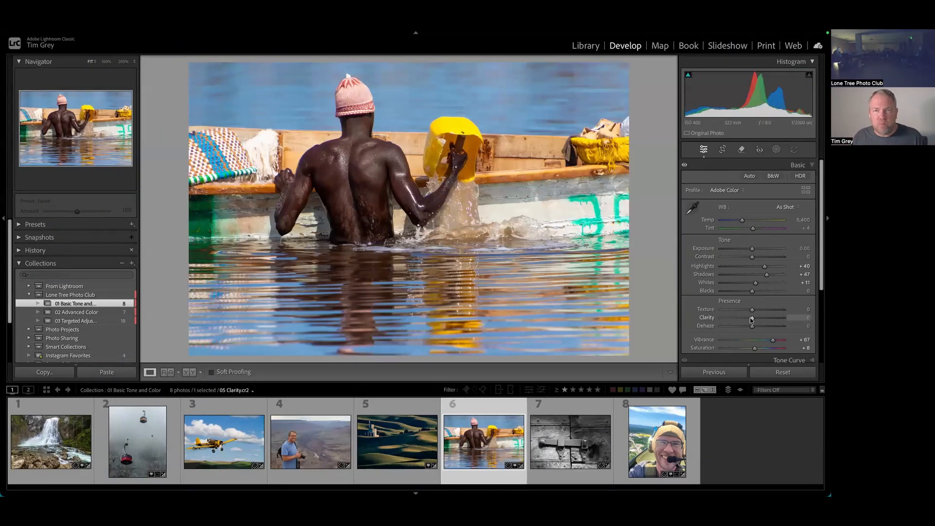
{"action": "left_click_drag", "start_coordinate": [752, 319], "coordinate": [772, 317]}
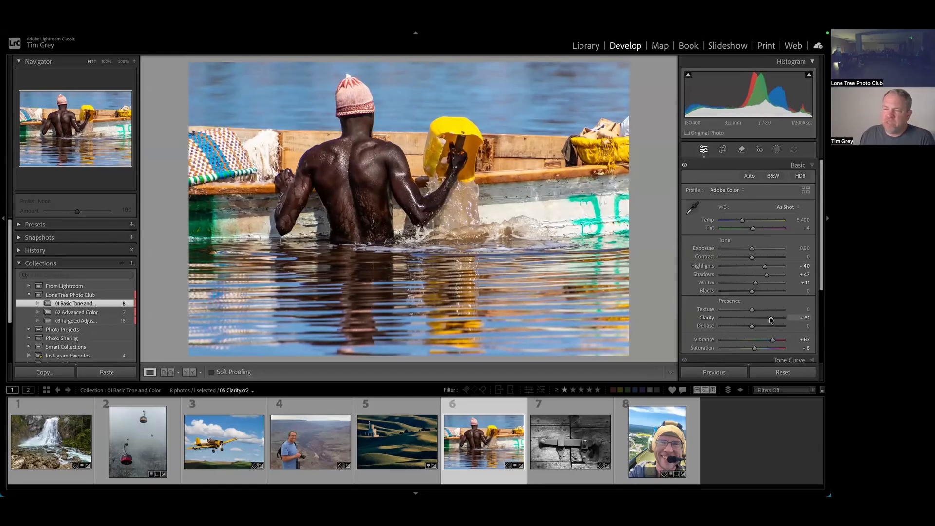
{"action": "scroll", "coordinate": [762, 317], "scroll_direction": "down", "scroll_amount": 1}
{"action": "scroll", "coordinate": [753, 308], "scroll_direction": "up", "scroll_amount": 1}
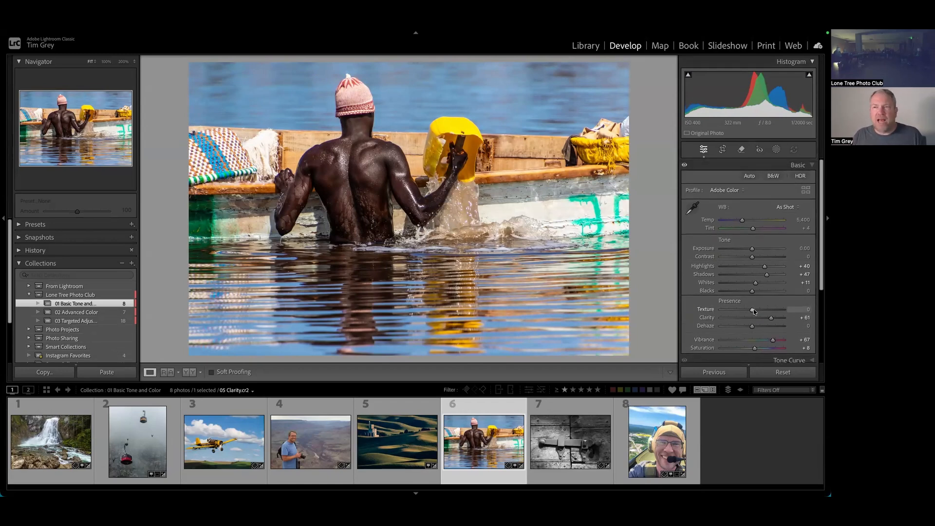
Step: Open the black-and-white door latch photo 06 Texture.cr2, try Texture at +100, and set Clarity to +64 and Texture to +47
{"action": "left_click", "coordinate": [590, 434]}
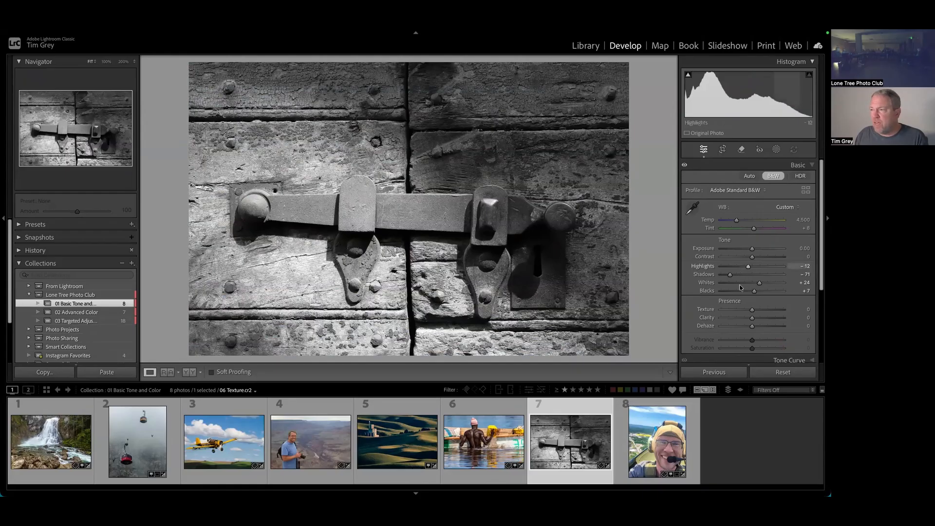
{"action": "left_click_drag", "start_coordinate": [752, 310], "coordinate": [783, 312]}
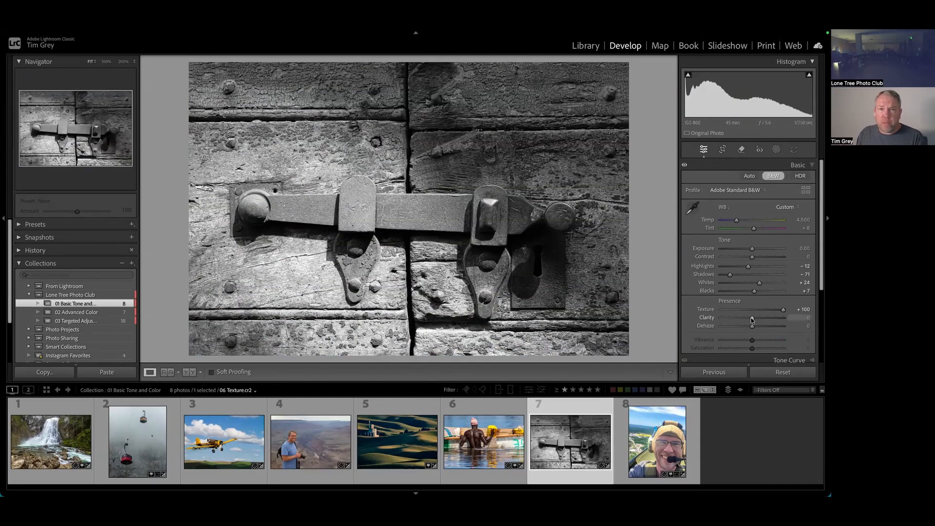
{"action": "left_click_drag", "start_coordinate": [752, 320], "coordinate": [773, 319]}
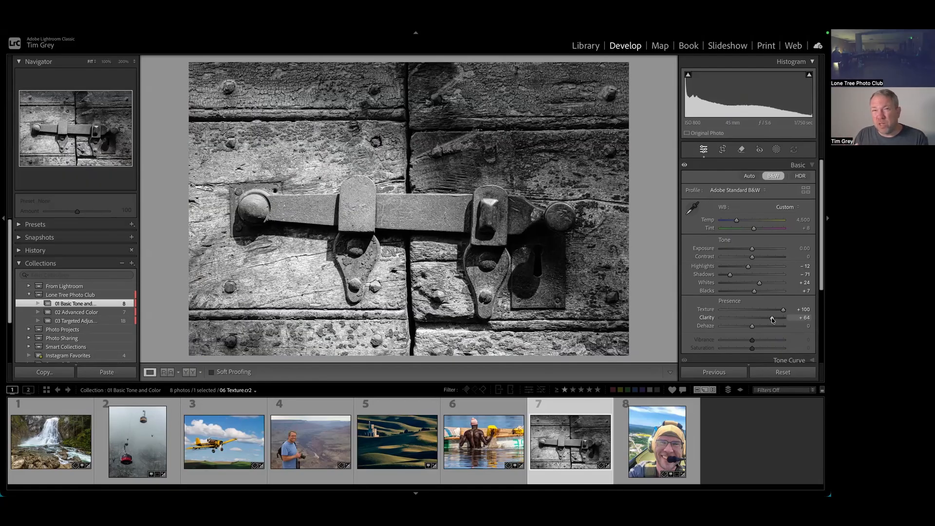
{"action": "left_click_drag", "start_coordinate": [784, 311], "coordinate": [767, 311]}
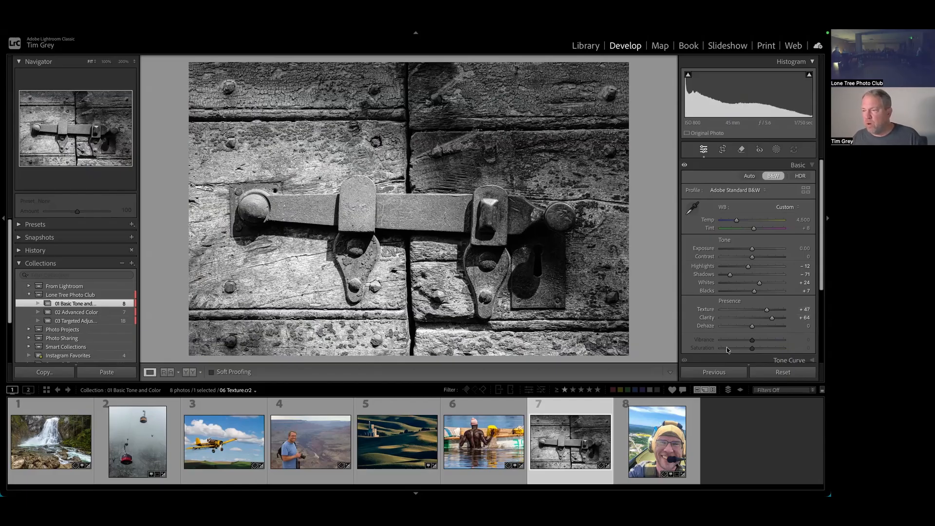
Step: Open the cockpit selfie 21 Negative Clarity or Texture.jpg, try Texture +100, and set Texture to −45 and Clarity to +59
{"action": "left_click", "coordinate": [662, 425]}
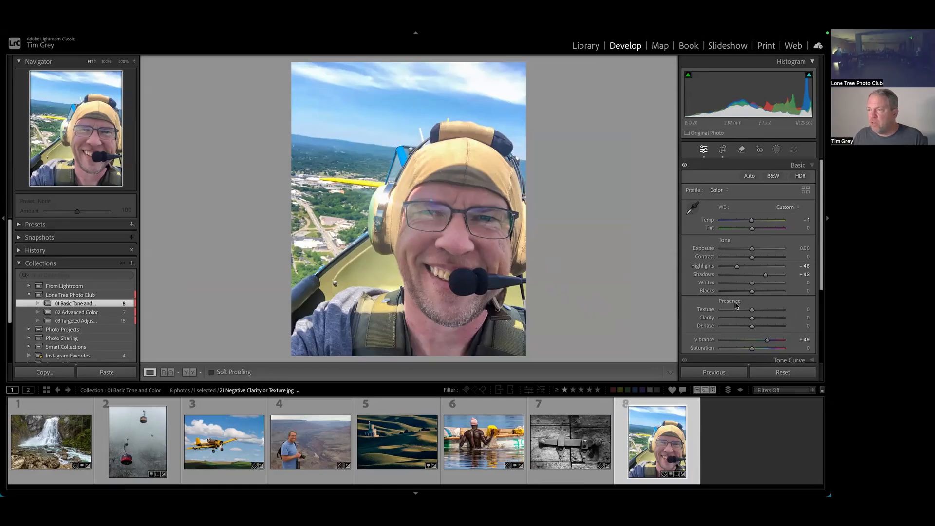
{"action": "left_click_drag", "start_coordinate": [752, 311], "coordinate": [817, 312]}
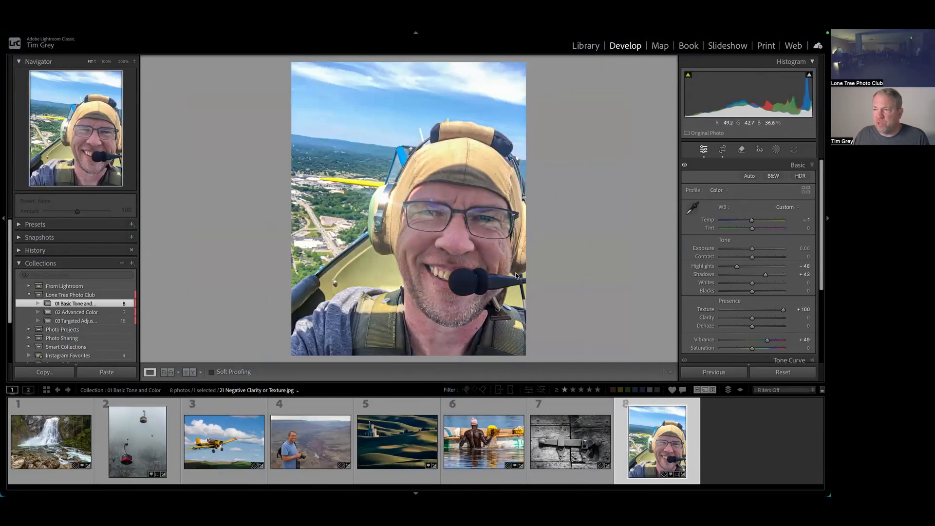
{"action": "left_click_drag", "start_coordinate": [785, 313], "coordinate": [737, 312]}
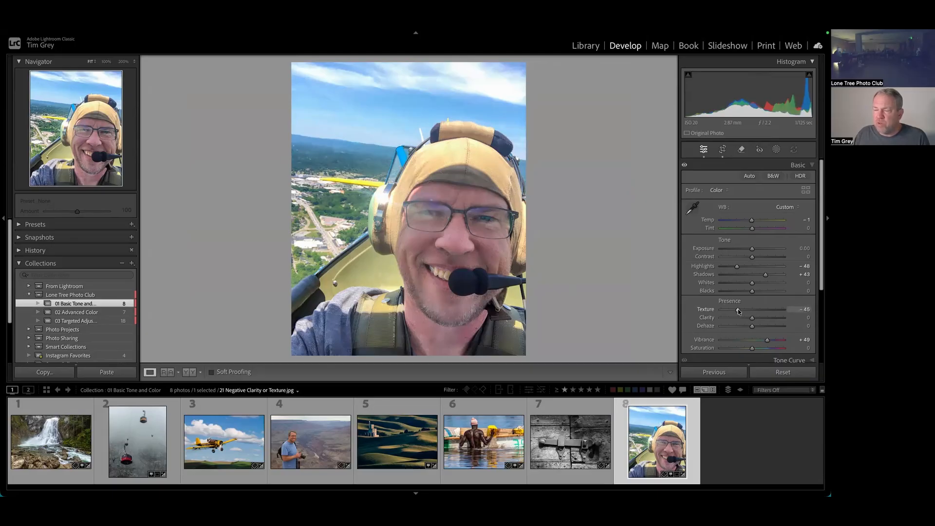
{"action": "left_click_drag", "start_coordinate": [754, 319], "coordinate": [771, 319]}
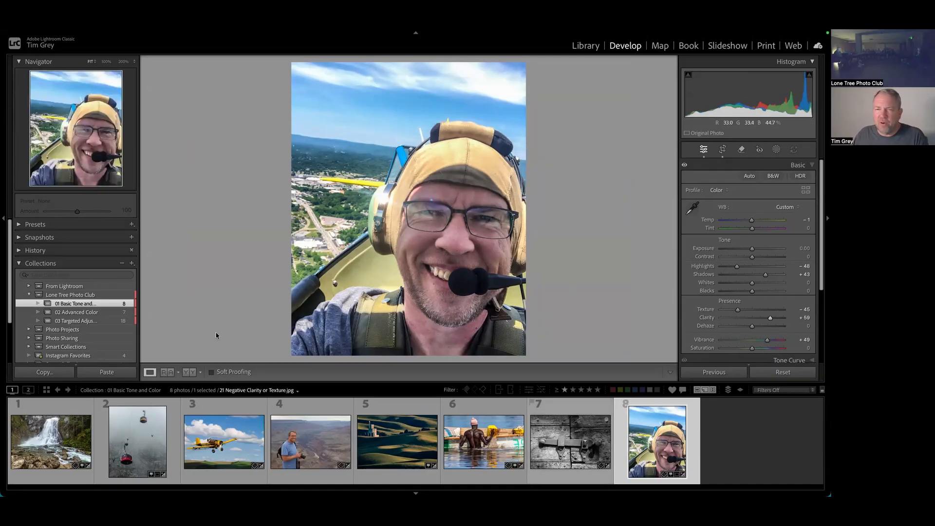
Step: Open the 02 Advanced Color collection and display the Color Mixer's Mixer controls for the motorcycle photo 01 HSL Color.cr2
{"action": "left_click", "coordinate": [93, 311]}
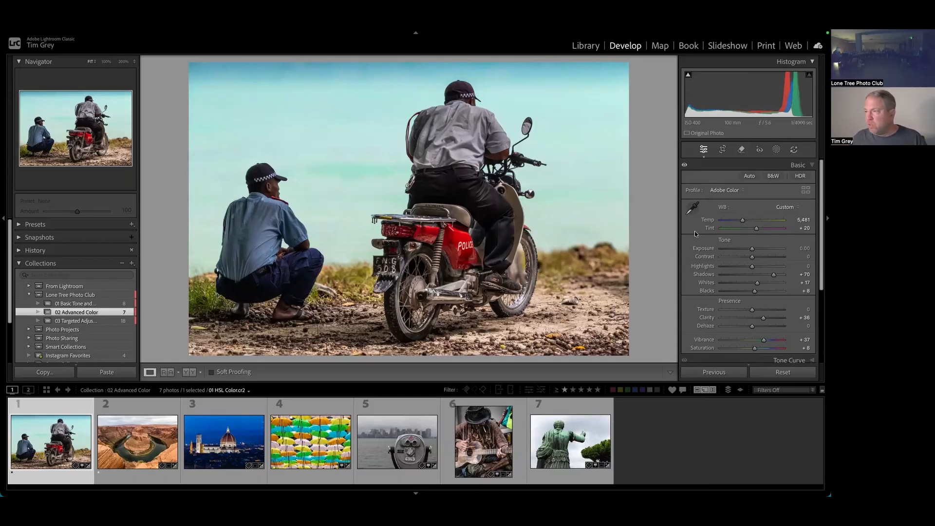
{"action": "scroll", "coordinate": [730, 279], "scroll_direction": "down", "scroll_amount": 5}
{"action": "left_click", "coordinate": [779, 317]}
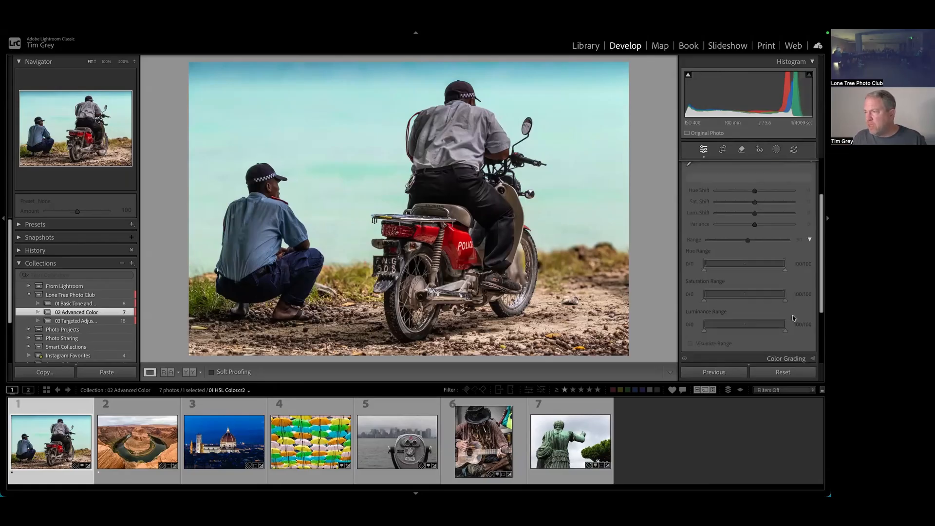
{"action": "key", "text": "F1"}
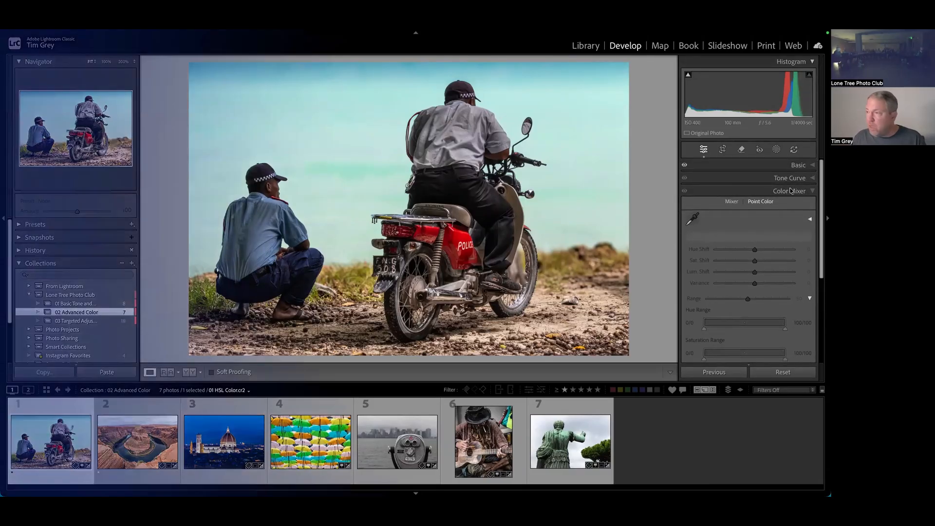
{"action": "left_click", "coordinate": [731, 203]}
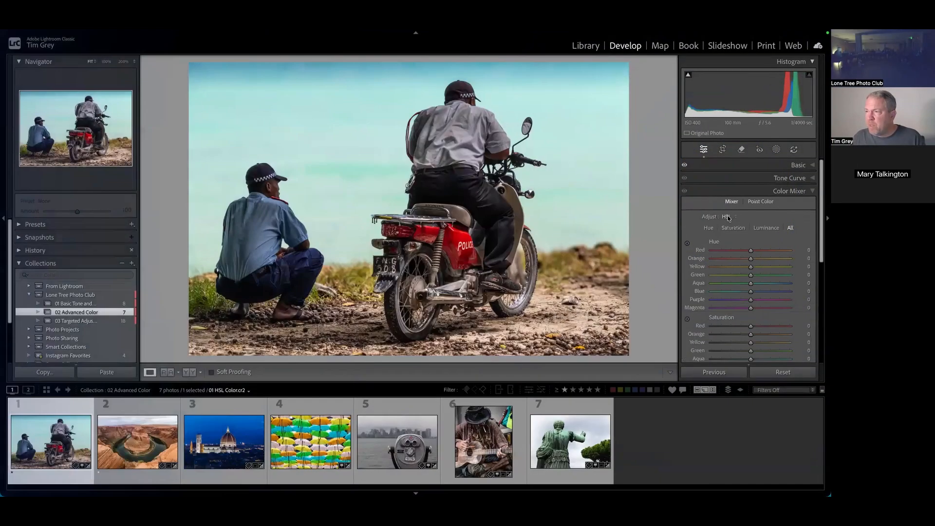
Step: Check the Color Mixer's adjustment modes, keep HSL, and examine the Hue, Saturation and Luminance sliders for every color
{"action": "left_click", "coordinate": [728, 216]}
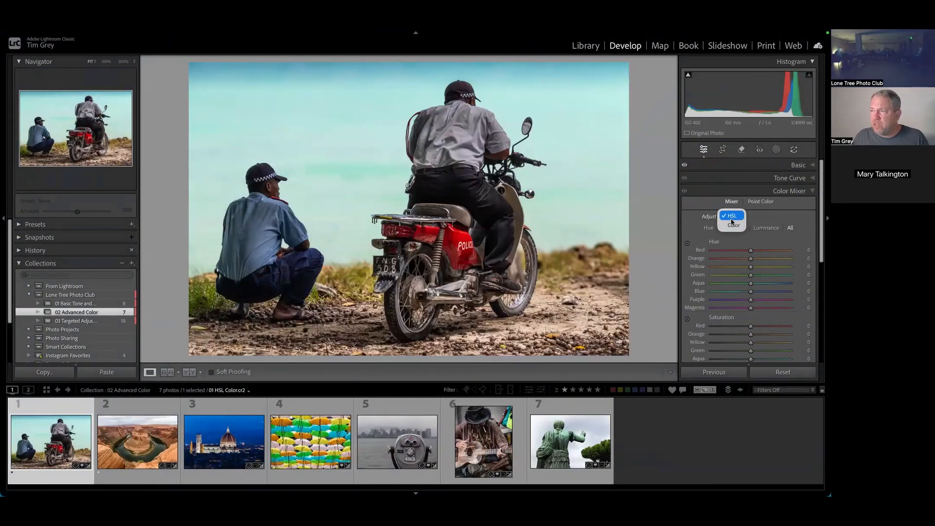
{"action": "left_click", "coordinate": [754, 217]}
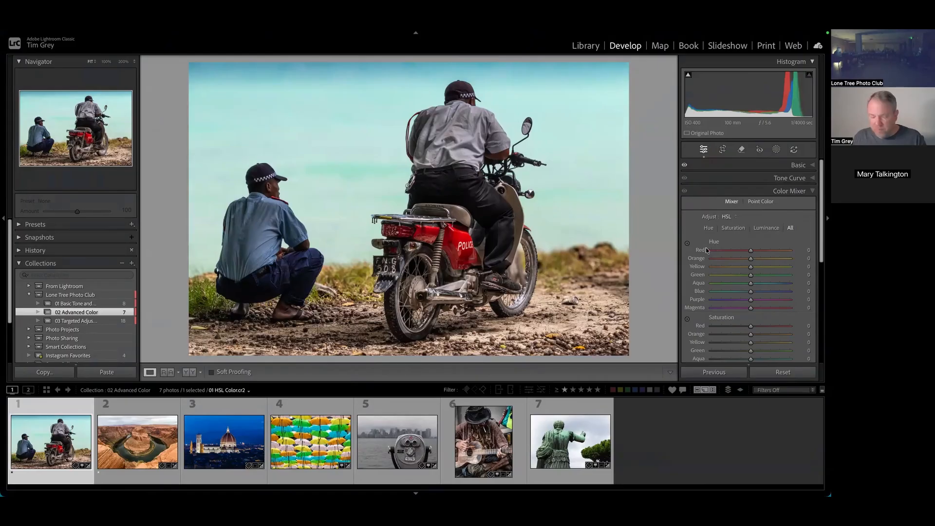
{"action": "key", "text": "F1"}
{"action": "scroll", "coordinate": [726, 292], "scroll_direction": "down", "scroll_amount": 5}
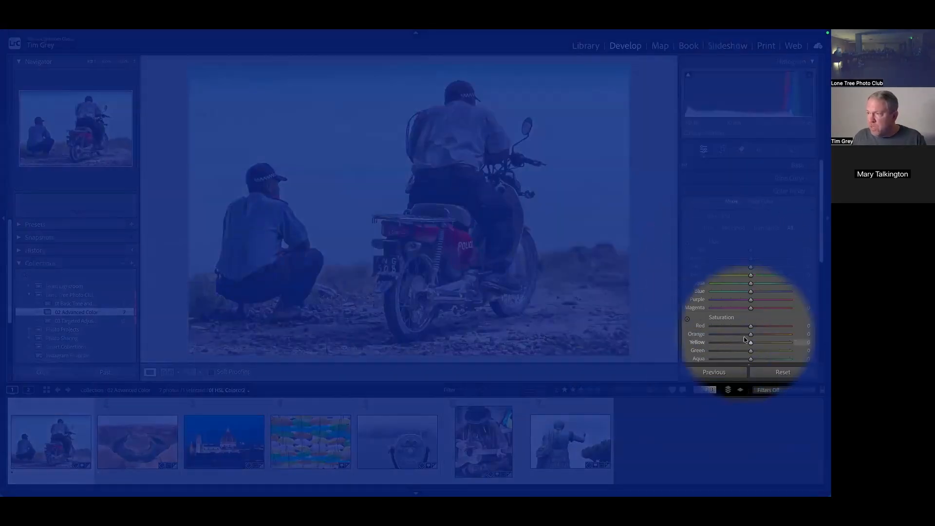
{"action": "scroll", "coordinate": [743, 335], "scroll_direction": "up", "scroll_amount": 5}
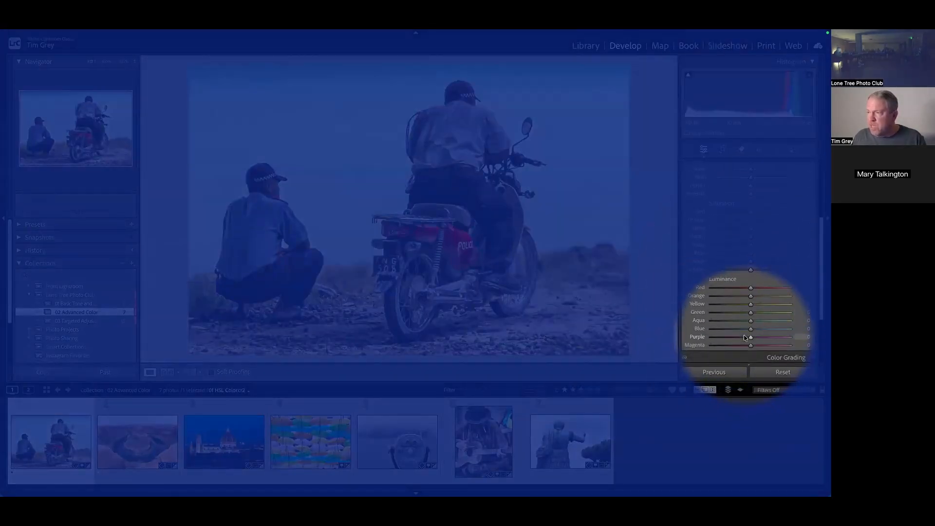
{"action": "key", "text": "F1"}
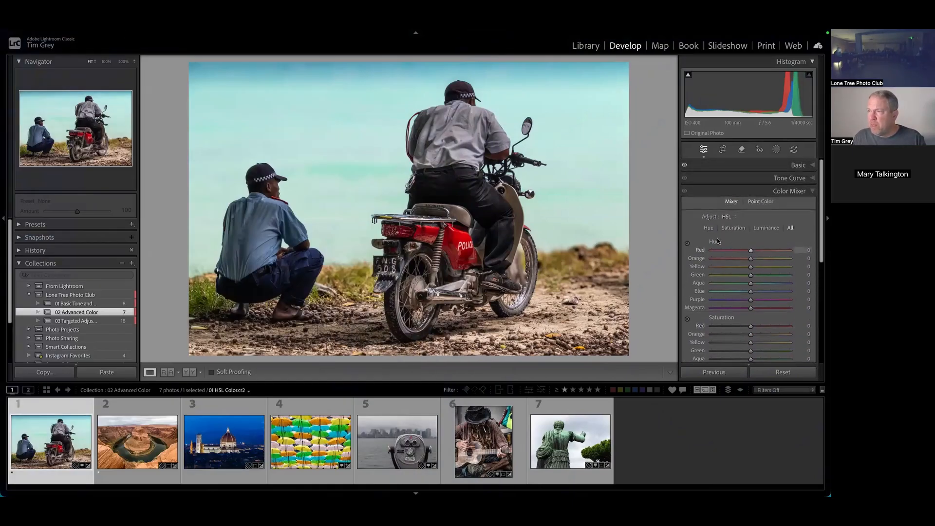
Step: Switch the Color Mixer's adjustment mode to Color and examine the sliders grouped by individual color
{"action": "left_click", "coordinate": [728, 216]}
{"action": "left_click", "coordinate": [731, 225]}
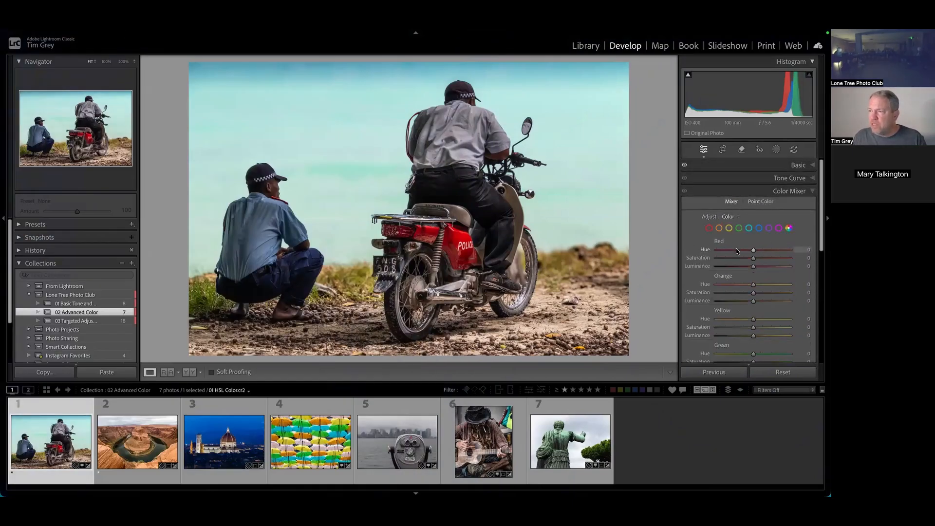
{"action": "key", "text": "F1"}
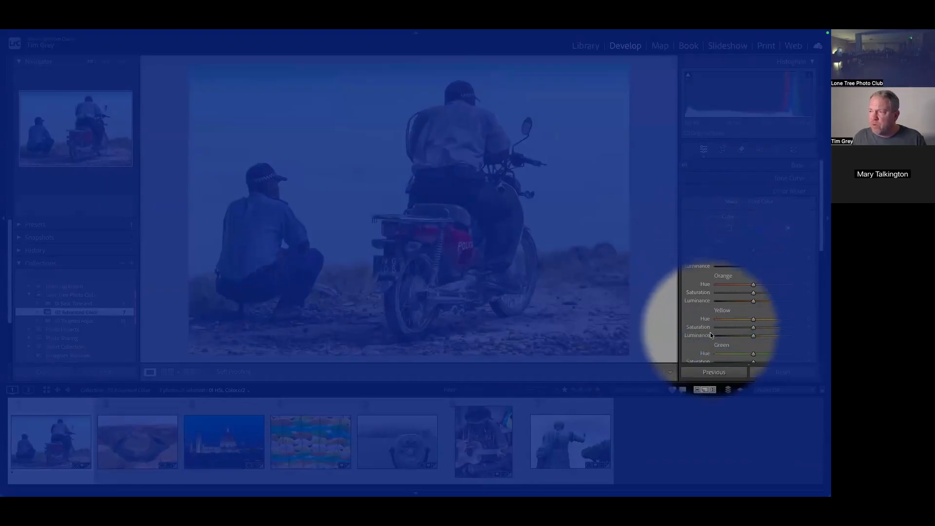
{"action": "key", "text": "F1"}
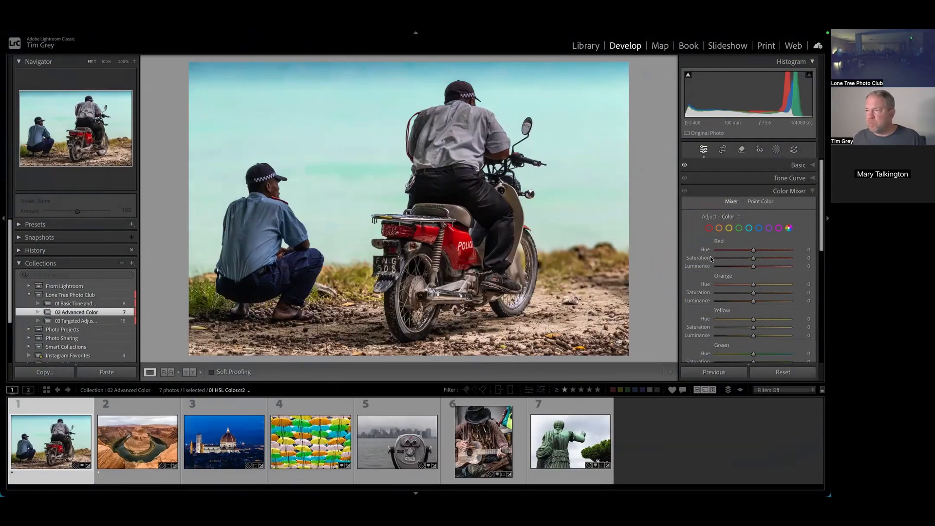
Step: Show only the red and orange slider sets in turn, and restore the display of all colors
{"action": "left_click", "coordinate": [709, 229]}
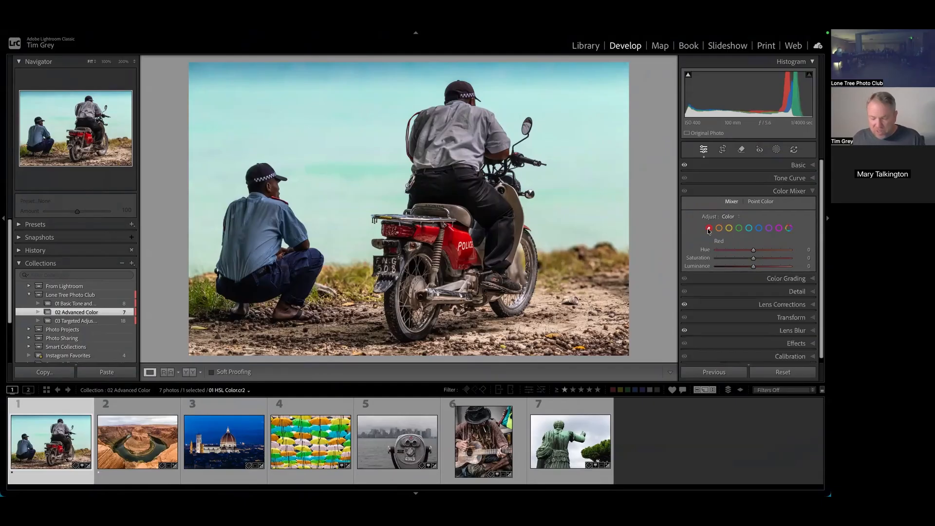
{"action": "key", "text": "F1"}
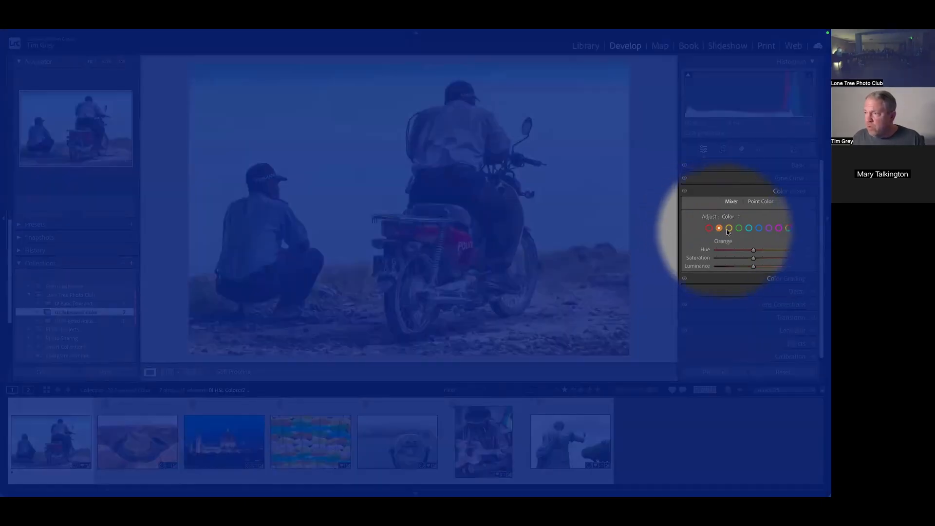
{"action": "left_click", "coordinate": [789, 228]}
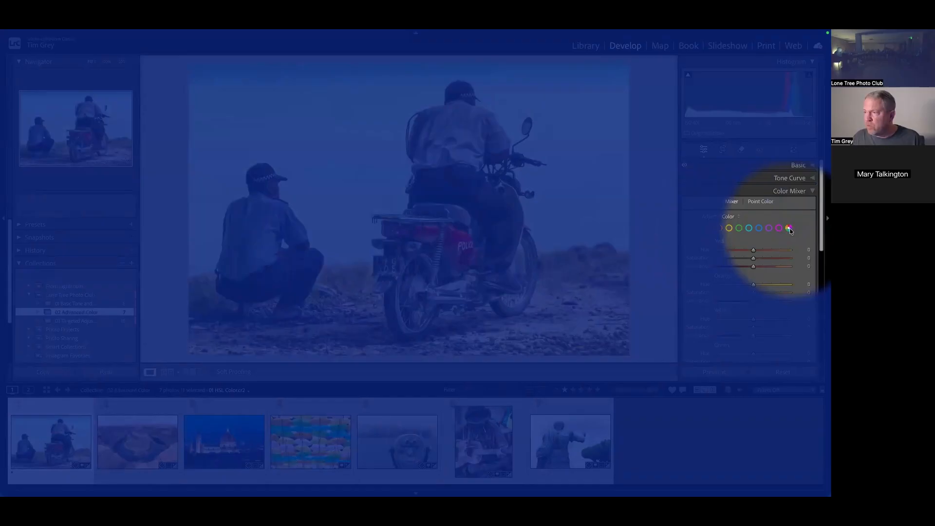
{"action": "key", "text": "F1"}
Step: Return the Color Mixer to HSL mode and show the Hue and Saturation slider groups individually
{"action": "left_click", "coordinate": [729, 216]}
{"action": "left_click", "coordinate": [729, 205]}
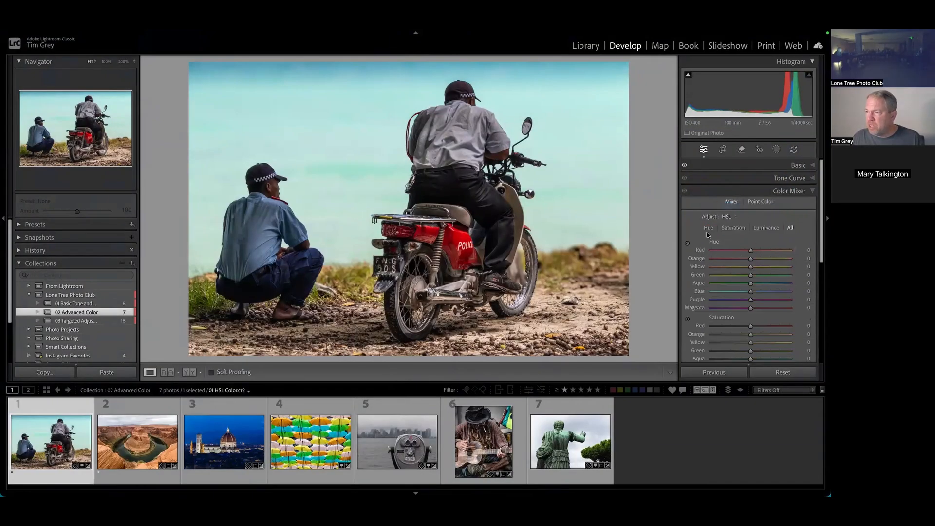
{"action": "left_click", "coordinate": [708, 229]}
{"action": "left_click", "coordinate": [729, 229]}
{"action": "key", "text": "F1"}
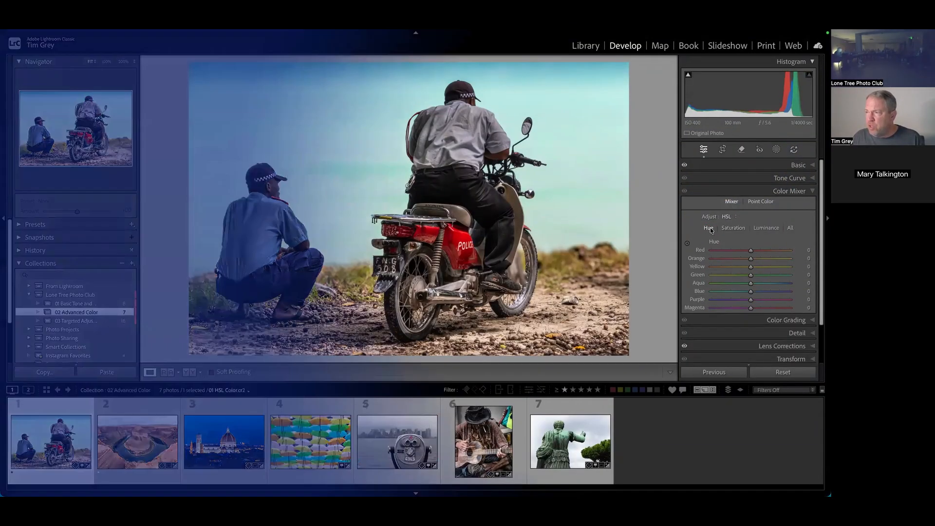
Step: Show the HSL Luminance sliders, and switch to displaying the Hue, Saturation and Luminance groups all together
{"action": "left_click", "coordinate": [767, 230]}
{"action": "left_click", "coordinate": [790, 228]}
{"action": "key", "text": "F1"}
Step: Switch the Color Mixer to Color mode and set Red to Hue -46, Saturation +46 and Luminance -16
{"action": "left_click", "coordinate": [730, 217]}
{"action": "left_click", "coordinate": [734, 226]}
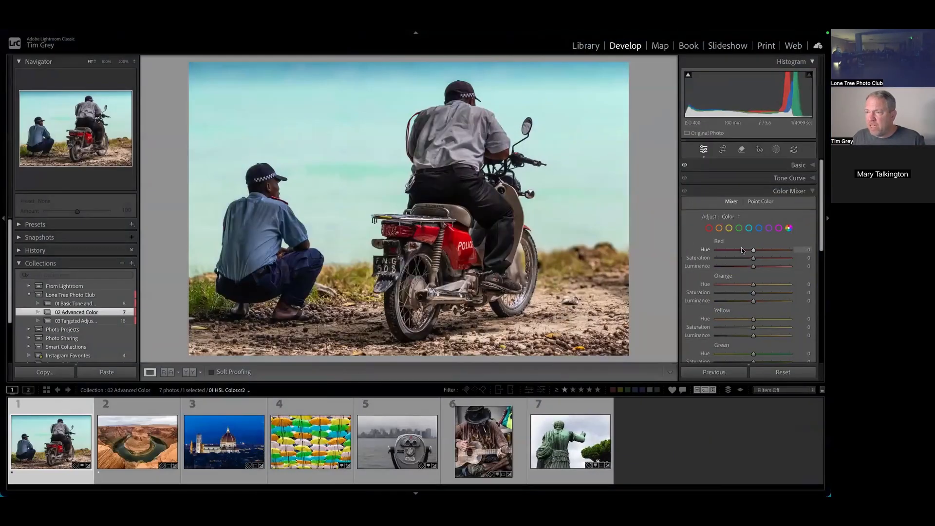
{"action": "left_click_drag", "start_coordinate": [753, 251], "coordinate": [715, 250]}
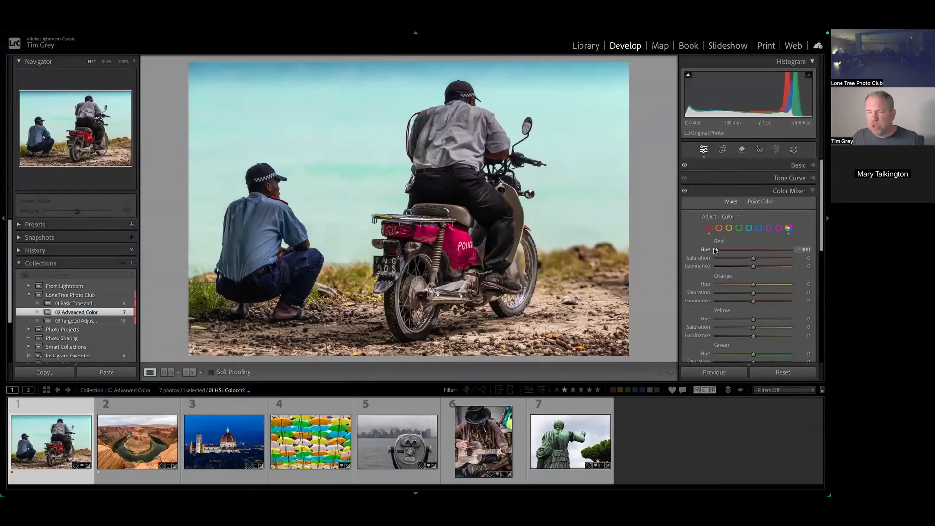
{"action": "left_click_drag", "start_coordinate": [715, 251], "coordinate": [758, 268]}
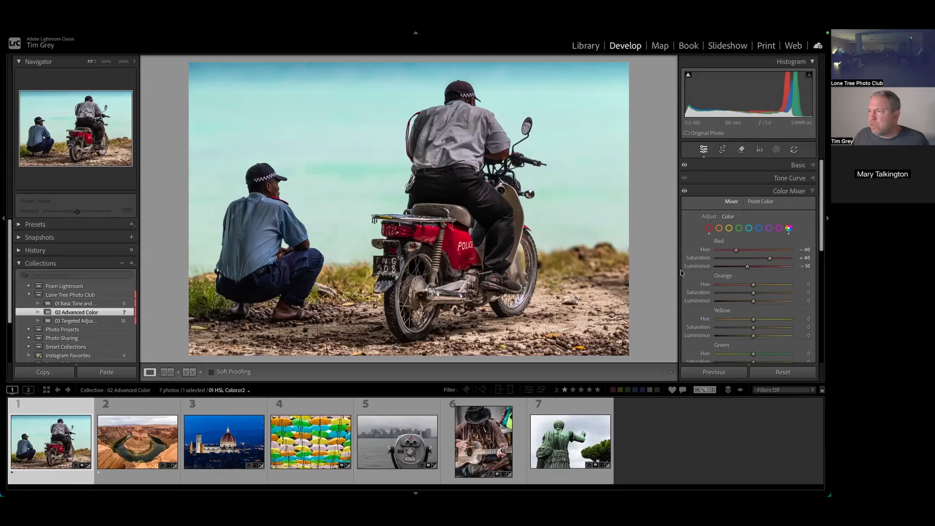
Step: Set the Blue sliders in the Color Mixer to Hue +8, Saturation +48 and Luminance +45
{"action": "scroll", "coordinate": [764, 301], "scroll_direction": "down", "scroll_amount": 1}
{"action": "scroll", "coordinate": [764, 301], "scroll_direction": "down", "scroll_amount": 3}
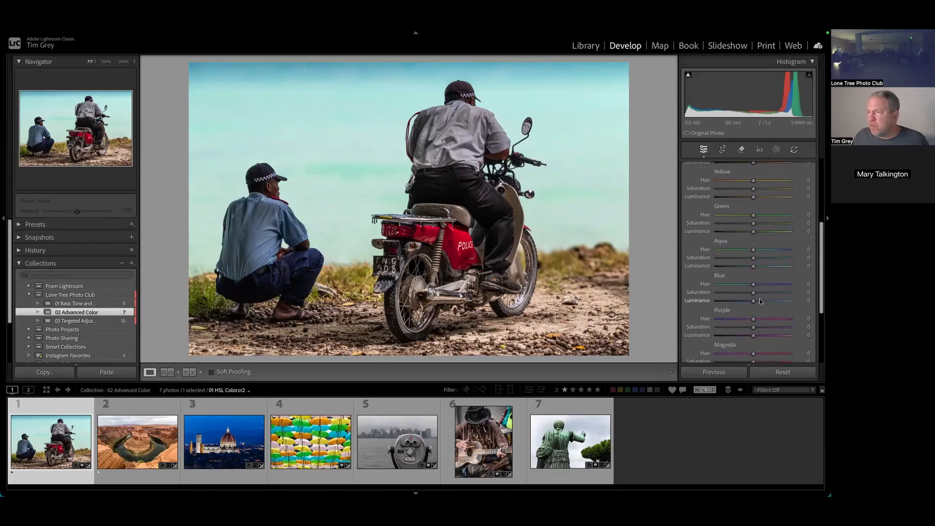
{"action": "mouse_move", "coordinate": [754, 286]}
{"action": "left_mouse_down"}
{"action": "mouse_move", "coordinate": [783, 286]}
{"action": "mouse_move", "coordinate": [755, 287]}
{"action": "left_mouse_up"}
{"action": "key", "text": "F1"}
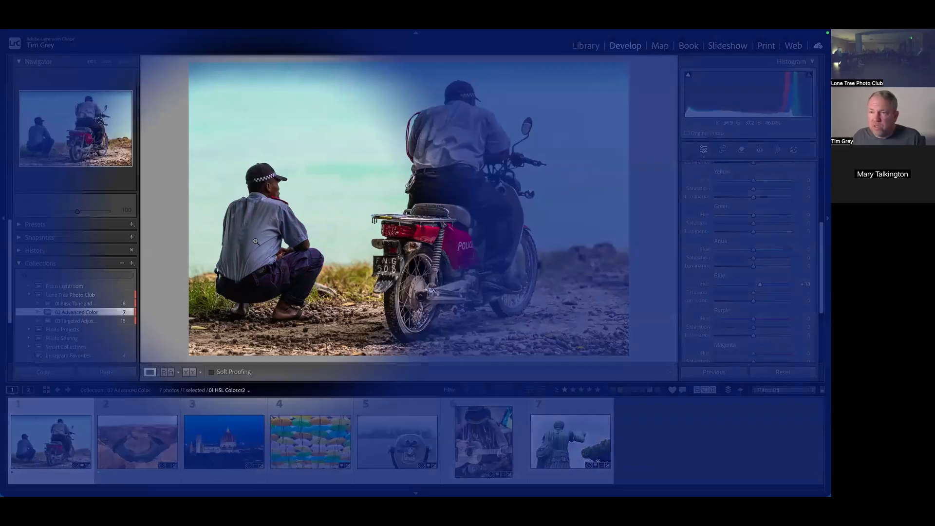
{"action": "key", "text": "F1"}
{"action": "left_click_drag", "start_coordinate": [761, 285], "coordinate": [770, 302]}
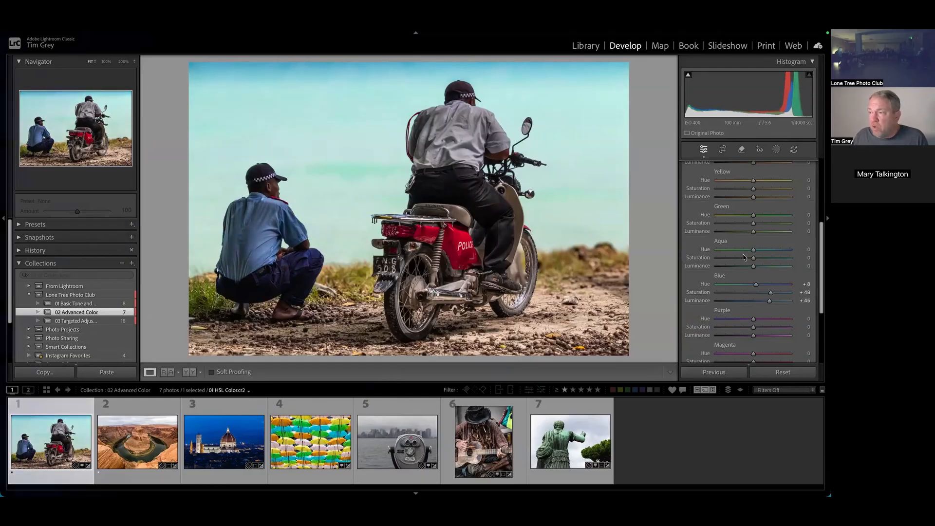
Step: Set the Aqua sliders in the Color Mixer to Hue +39, Saturation +70 and Luminance -13
{"action": "key", "text": "F1"}
{"action": "key", "text": "F1"}
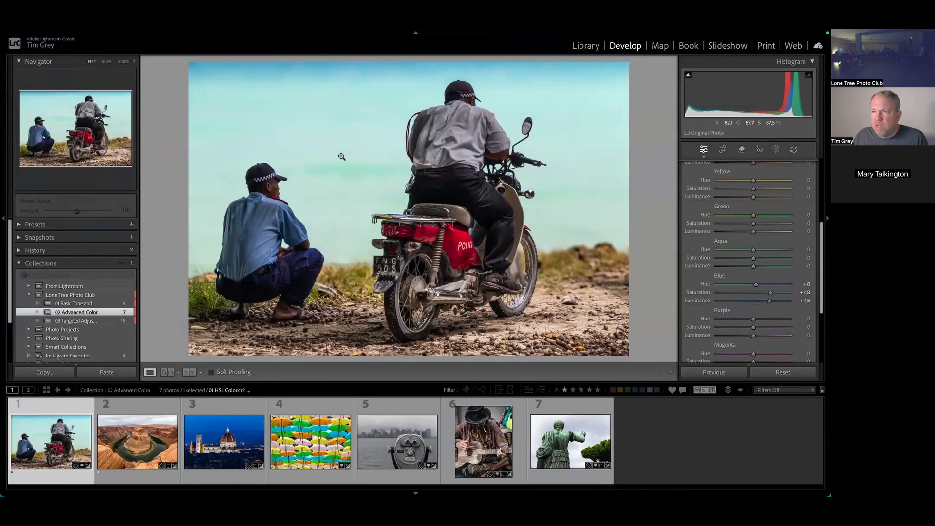
{"action": "mouse_move", "coordinate": [753, 251]}
{"action": "left_mouse_down"}
{"action": "mouse_move", "coordinate": [780, 254]}
{"action": "mouse_move", "coordinate": [720, 252]}
{"action": "mouse_move", "coordinate": [772, 253]}
{"action": "mouse_move", "coordinate": [772, 267]}
{"action": "mouse_move", "coordinate": [749, 266]}
{"action": "mouse_move", "coordinate": [768, 251]}
{"action": "left_mouse_up"}
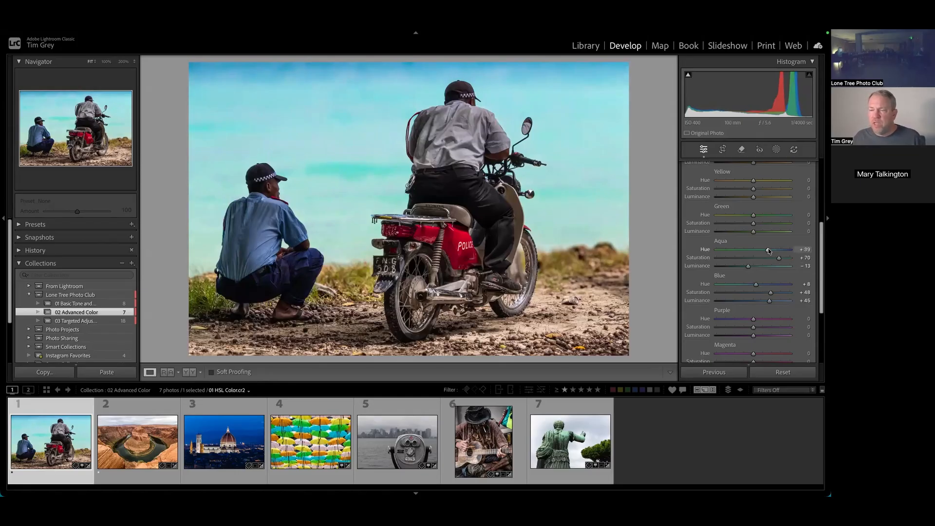
Step: Set the Yellow sliders in the Color Mixer to Hue +46, Saturation +41 and Luminance -10
{"action": "scroll", "coordinate": [755, 217], "scroll_direction": "up", "scroll_amount": 2}
{"action": "mouse_move", "coordinate": [753, 214]}
{"action": "left_mouse_down"}
{"action": "mouse_move", "coordinate": [777, 215]}
{"action": "mouse_move", "coordinate": [756, 216]}
{"action": "left_mouse_up"}
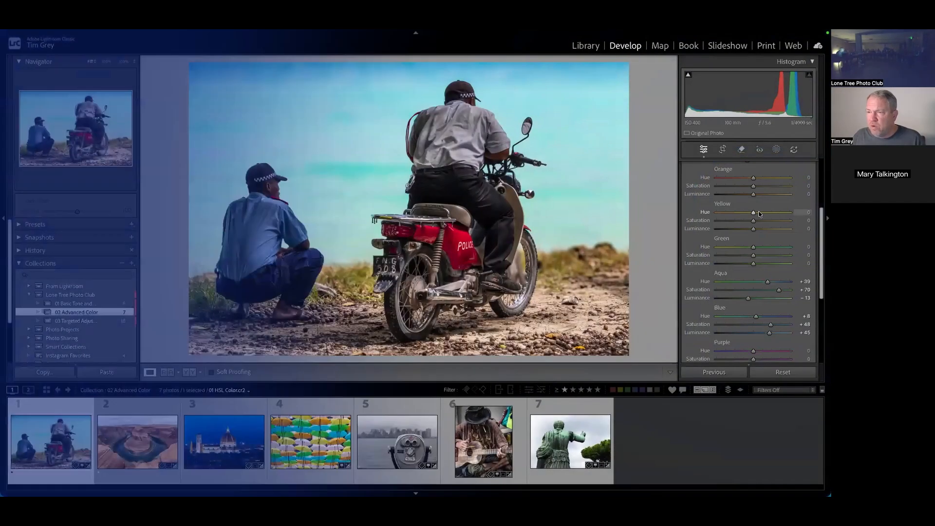
{"action": "left_click_drag", "start_coordinate": [753, 213], "coordinate": [769, 221]}
{"action": "left_click_drag", "start_coordinate": [753, 228], "coordinate": [749, 230]}
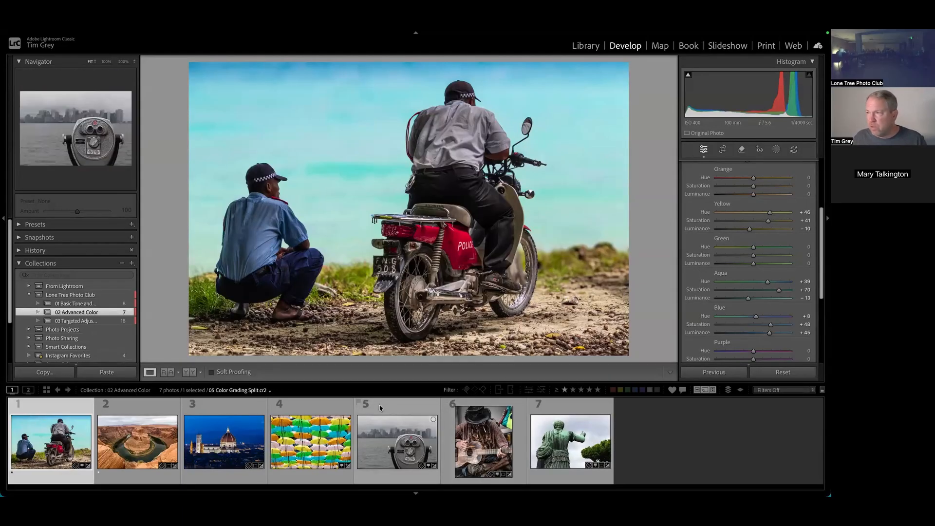
Step: Open the umbrella photo 04 Point Color.cr2 and switch the Color Mixer to Point Color
{"action": "left_click", "coordinate": [314, 438]}
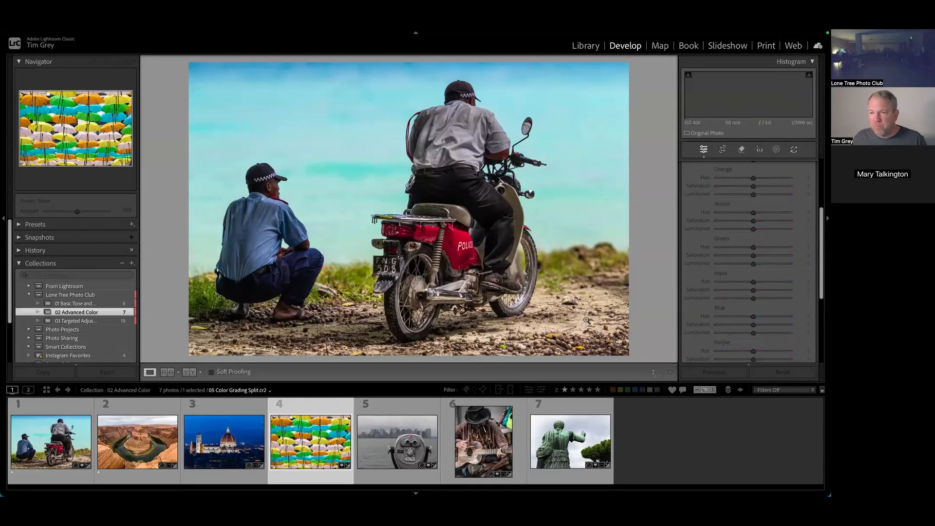
{"action": "scroll", "coordinate": [750, 278], "scroll_direction": "up", "scroll_amount": 3}
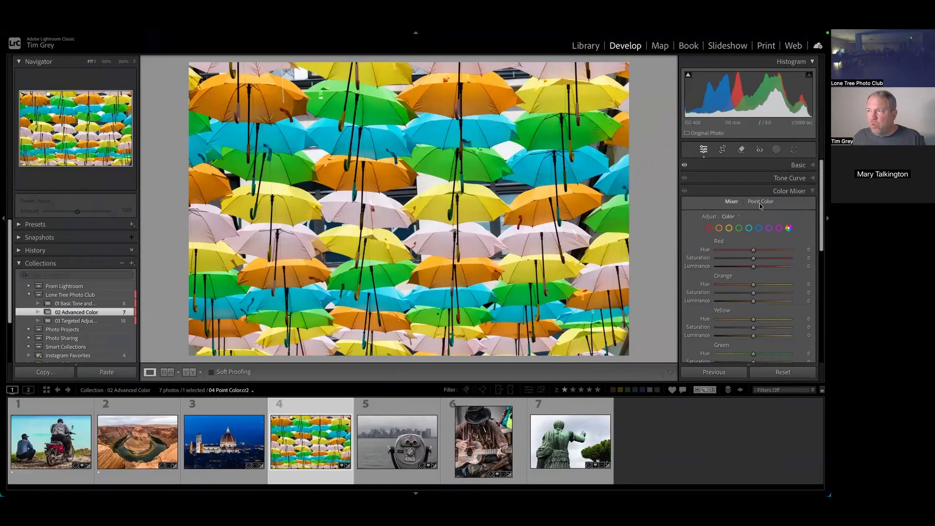
{"action": "left_click", "coordinate": [760, 202]}
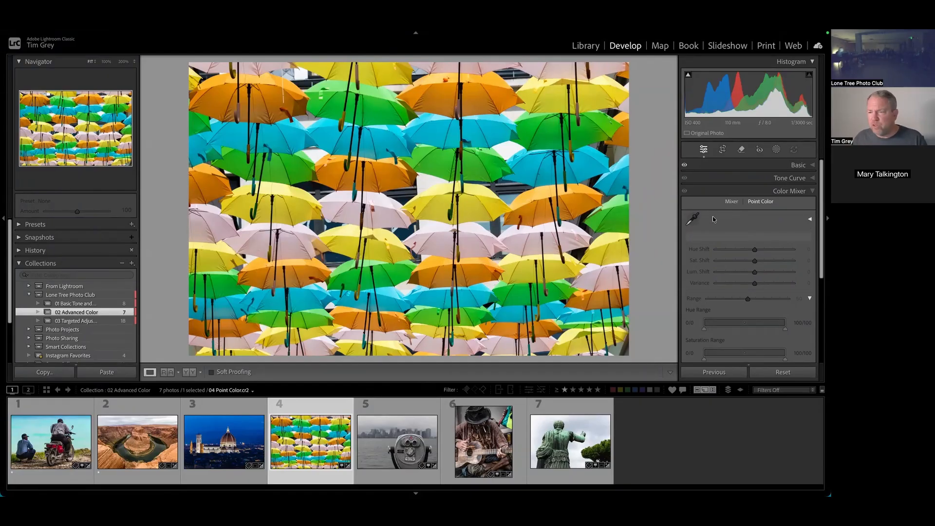
Step: Sample the orange of an umbrella near the photo's center as a Point Color swatch
{"action": "key", "text": "F1"}
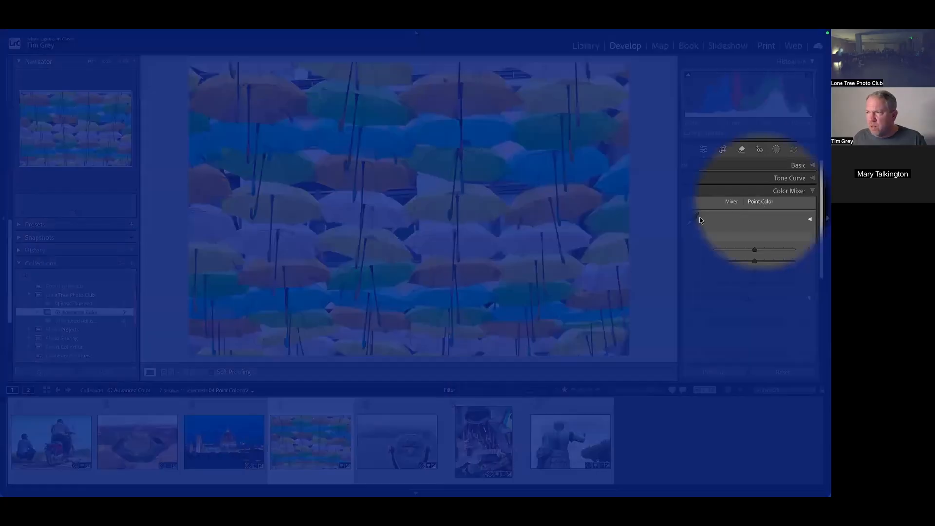
{"action": "left_click", "coordinate": [693, 219]}
{"action": "key", "text": "F1"}
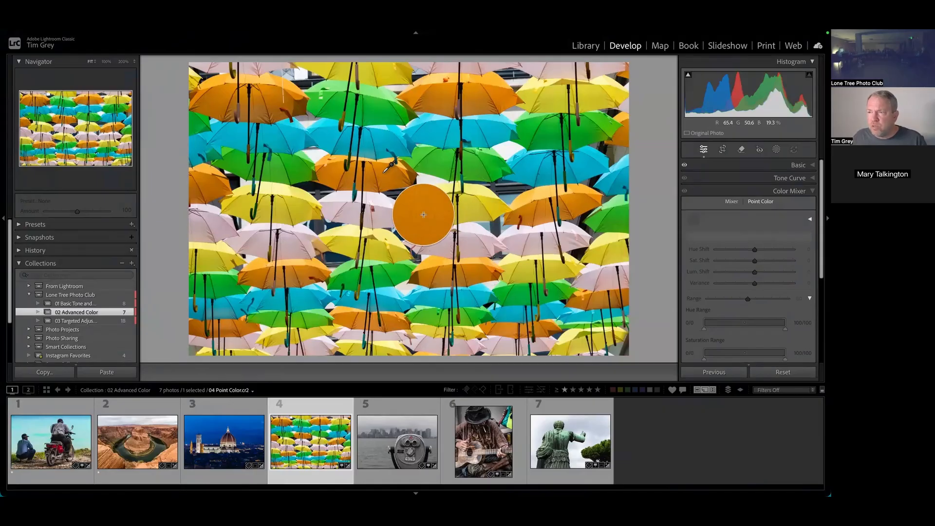
{"action": "left_click", "coordinate": [384, 172]}
{"action": "key", "text": "F1"}
{"action": "key", "text": "F1"}
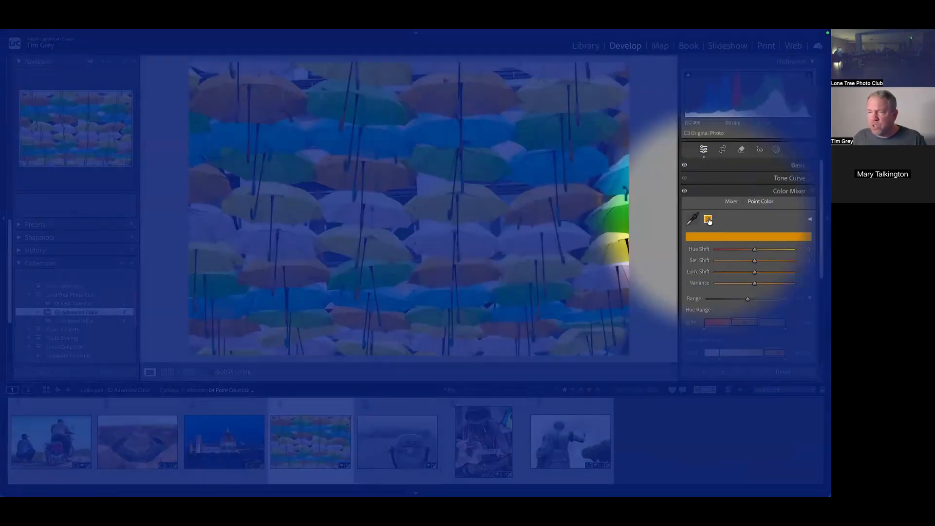
Step: Turn on Visualize Range for the orange swatch and examine which umbrellas its hue, saturation and luminance ranges cover
{"action": "scroll", "coordinate": [708, 234], "scroll_direction": "down", "scroll_amount": 2}
{"action": "scroll", "coordinate": [708, 233], "scroll_direction": "down", "scroll_amount": 3}
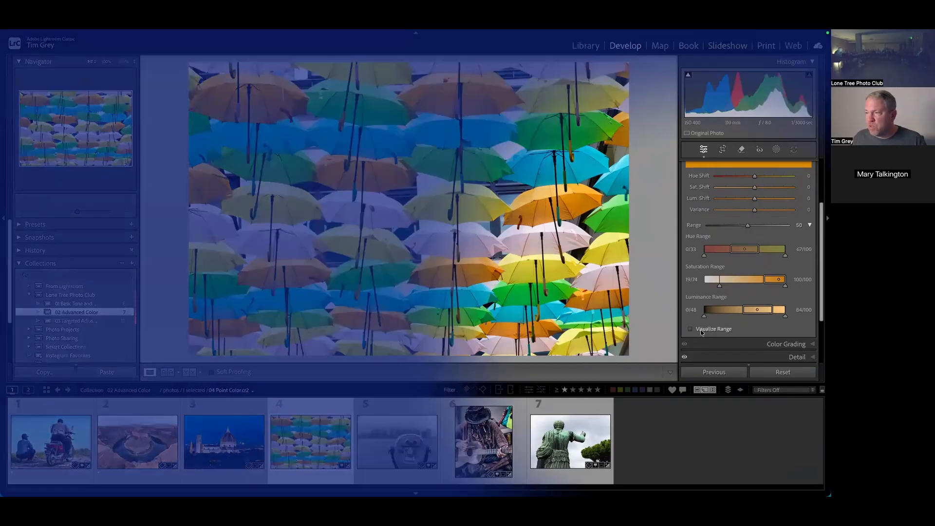
{"action": "left_click", "coordinate": [703, 330]}
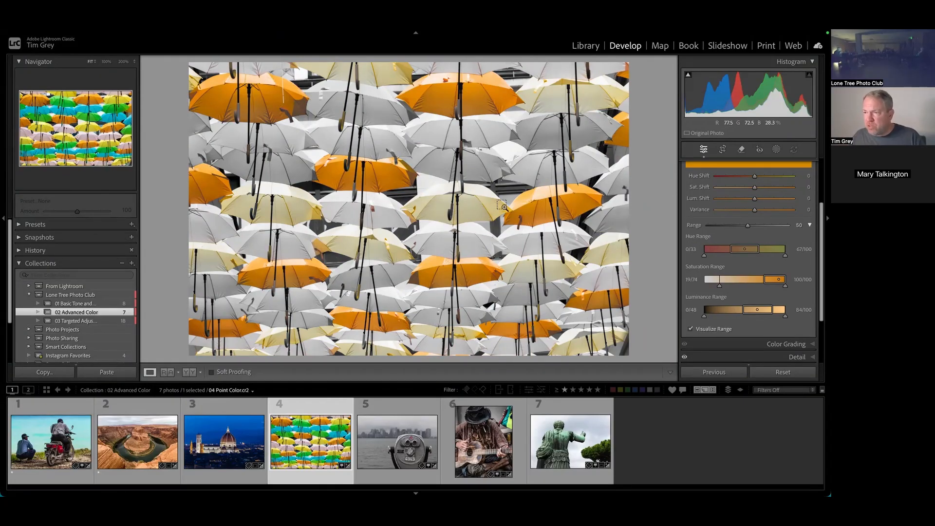
{"action": "key", "text": "F1"}
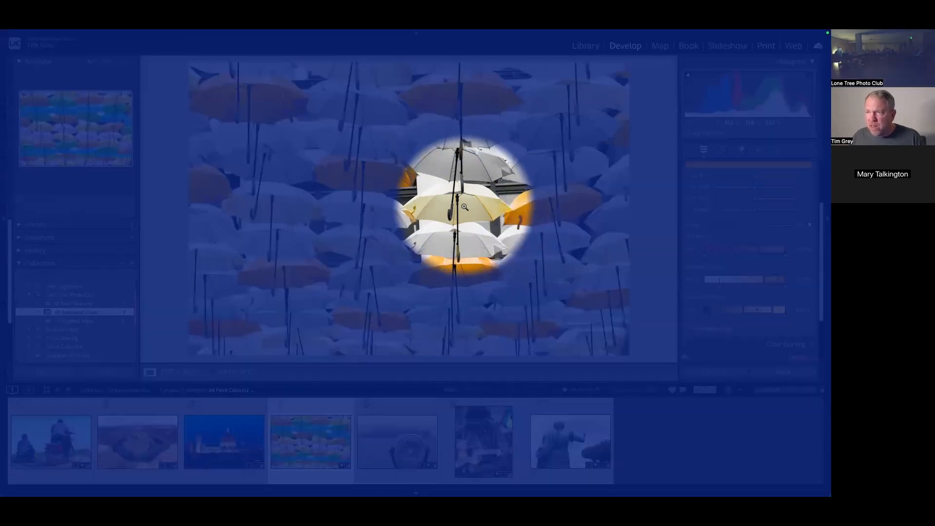
{"action": "key", "text": "F1"}
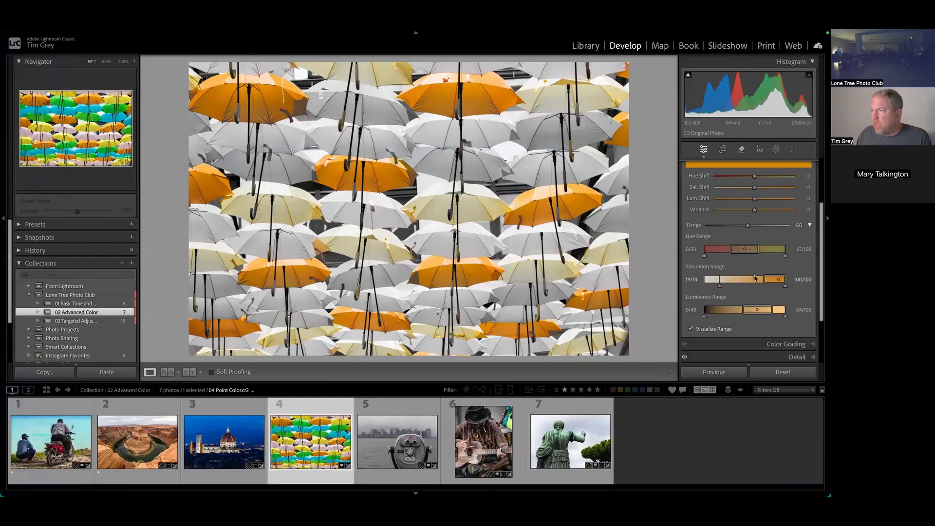
{"action": "key", "text": "F1"}
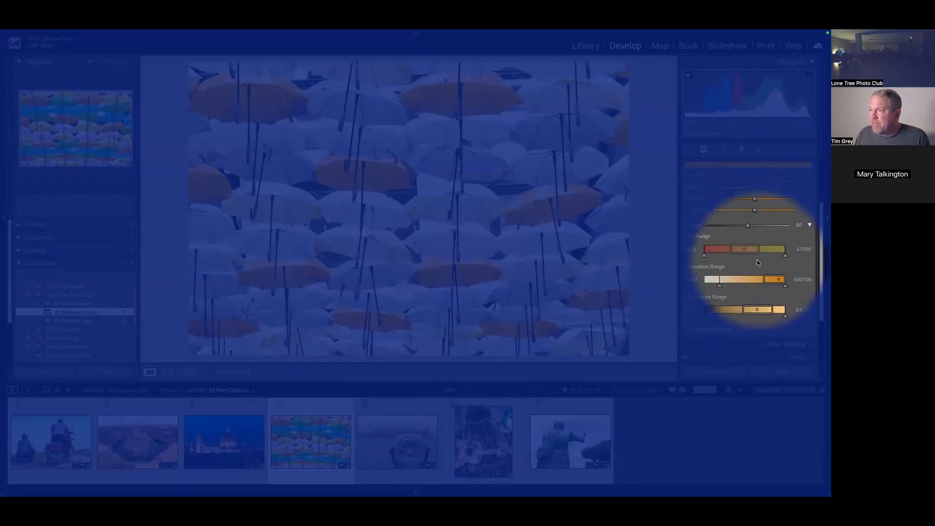
{"action": "key", "text": "F1"}
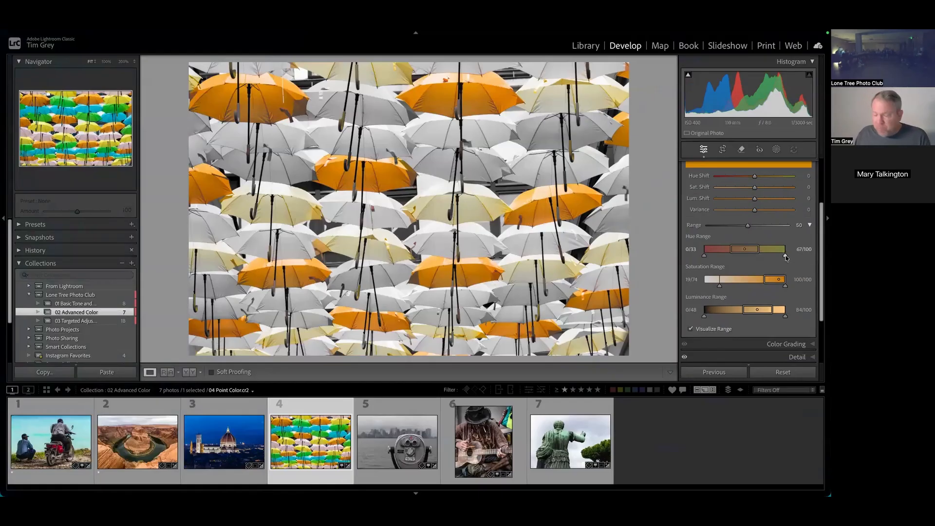
Step: Narrow the orange swatch's Hue Range to 13/20 at the lower end and 67/69 at the upper end
{"action": "left_click_drag", "start_coordinate": [786, 257], "coordinate": [758, 257]}
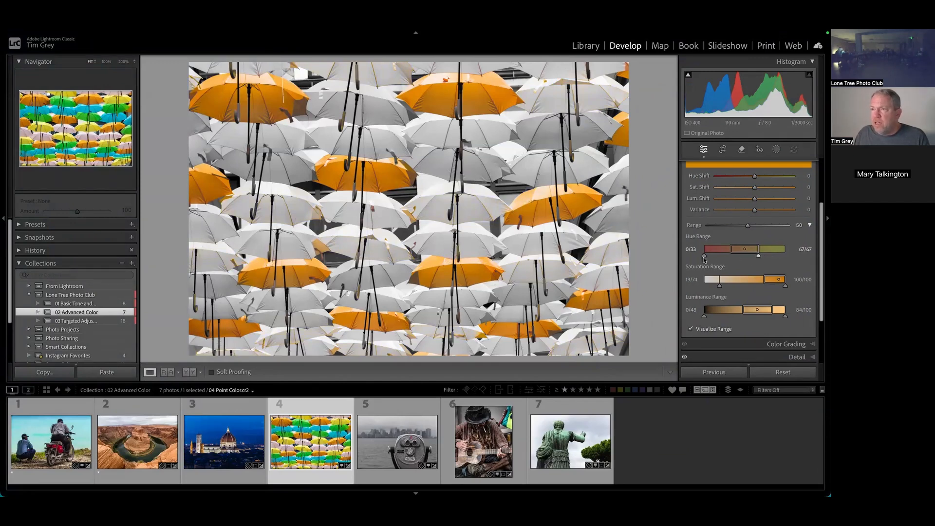
{"action": "left_click_drag", "start_coordinate": [706, 257], "coordinate": [719, 257]}
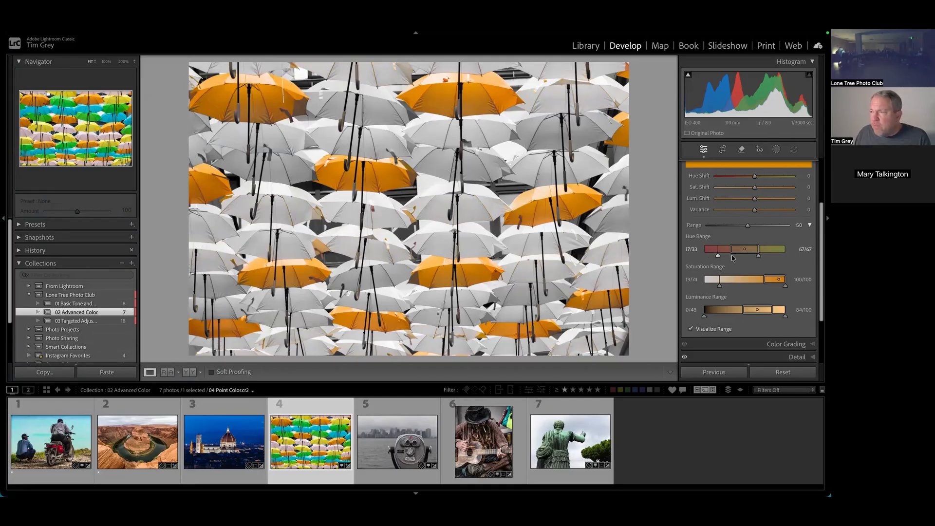
{"action": "key", "text": "F1"}
{"action": "left_click_drag", "start_coordinate": [725, 258], "coordinate": [731, 255]}
{"action": "key", "text": "F1"}
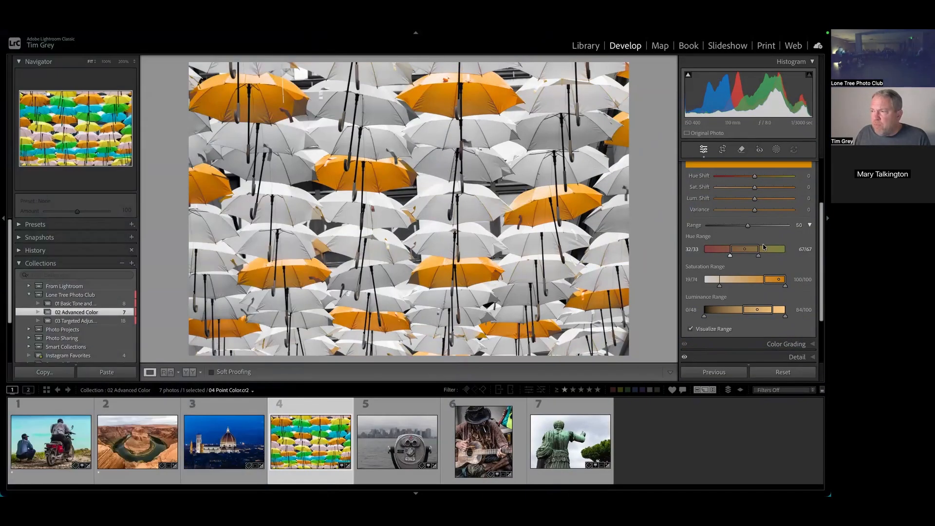
{"action": "left_click_drag", "start_coordinate": [732, 249], "coordinate": [719, 251]}
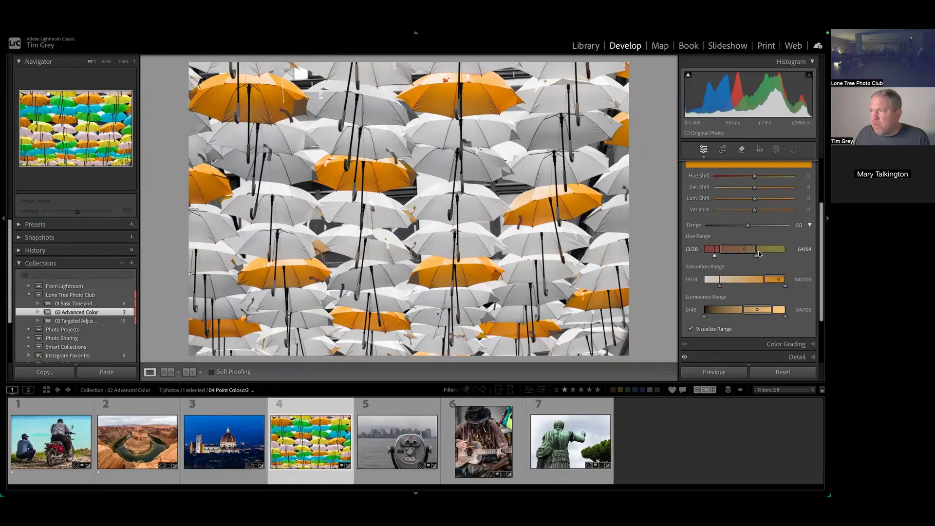
{"action": "left_click_drag", "start_coordinate": [756, 252], "coordinate": [760, 257]}
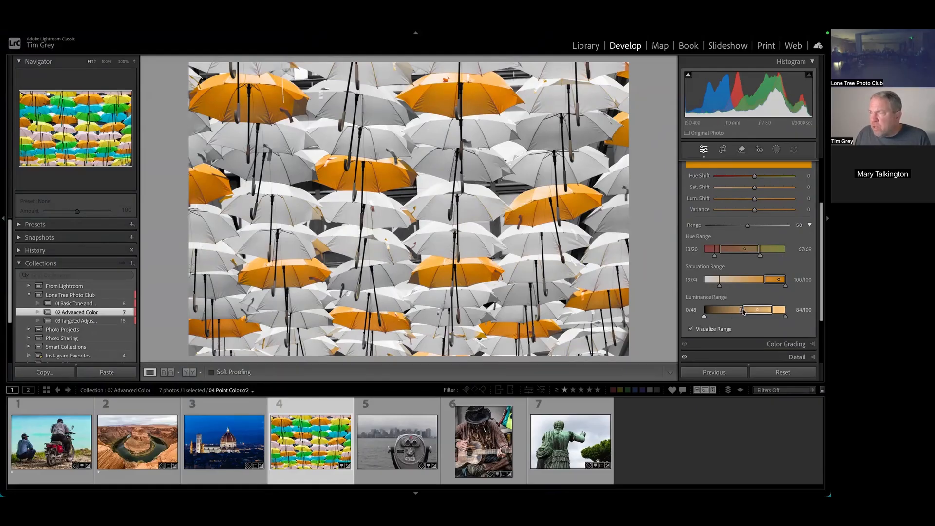
Step: Set the lower Luminance Range to 0/33 and the lower Saturation Range to 33/53, and turn off Visualize Range
{"action": "left_click_drag", "start_coordinate": [741, 310], "coordinate": [730, 312]}
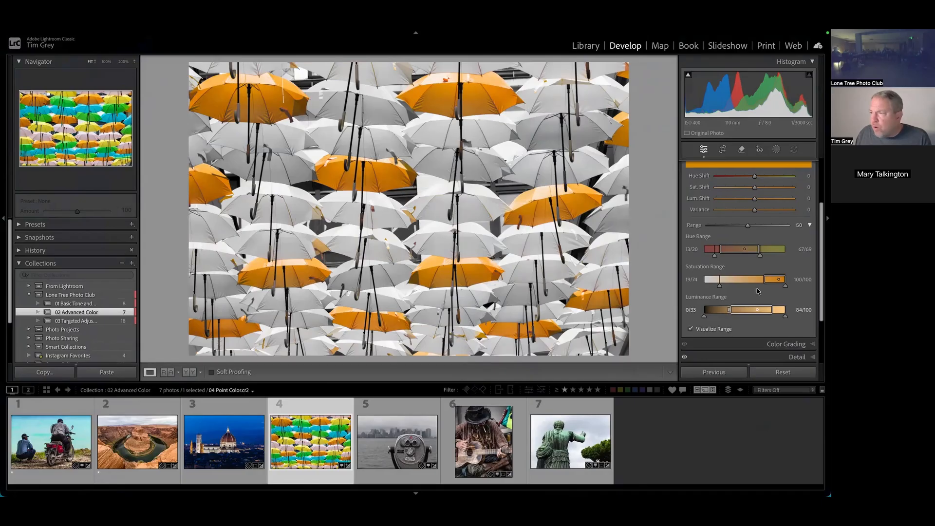
{"action": "left_click_drag", "start_coordinate": [764, 282], "coordinate": [731, 287]}
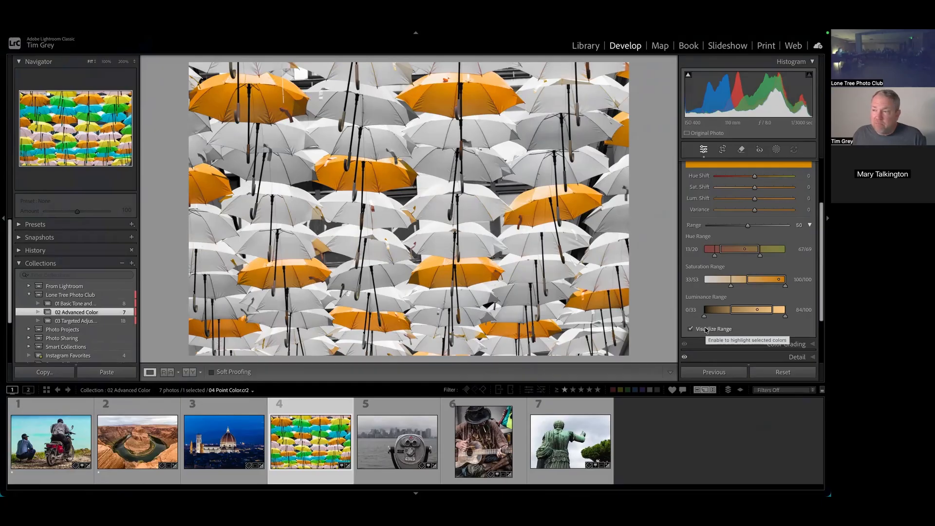
{"action": "left_click", "coordinate": [706, 330]}
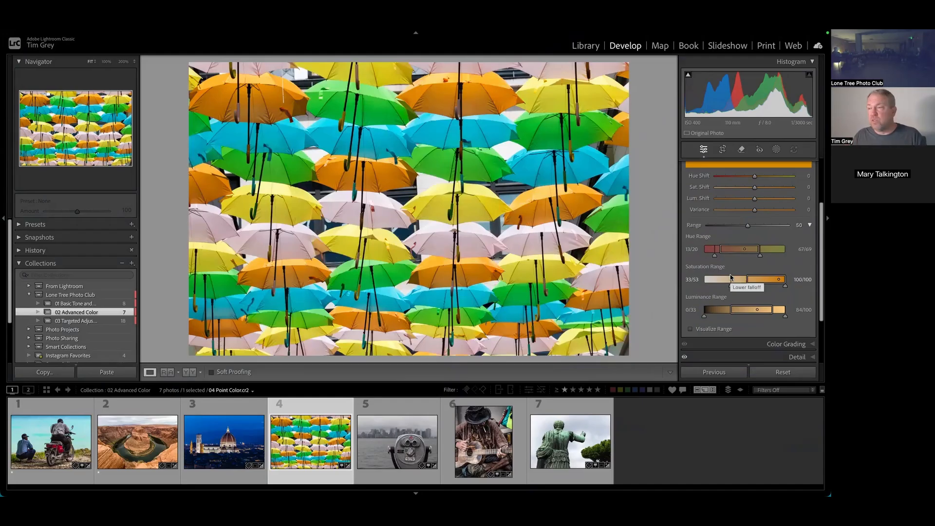
Step: Expand the orange swatch's color field and luminance bar to examine them, and collapse them again
{"action": "scroll", "coordinate": [753, 261], "scroll_direction": "up", "scroll_amount": 3}
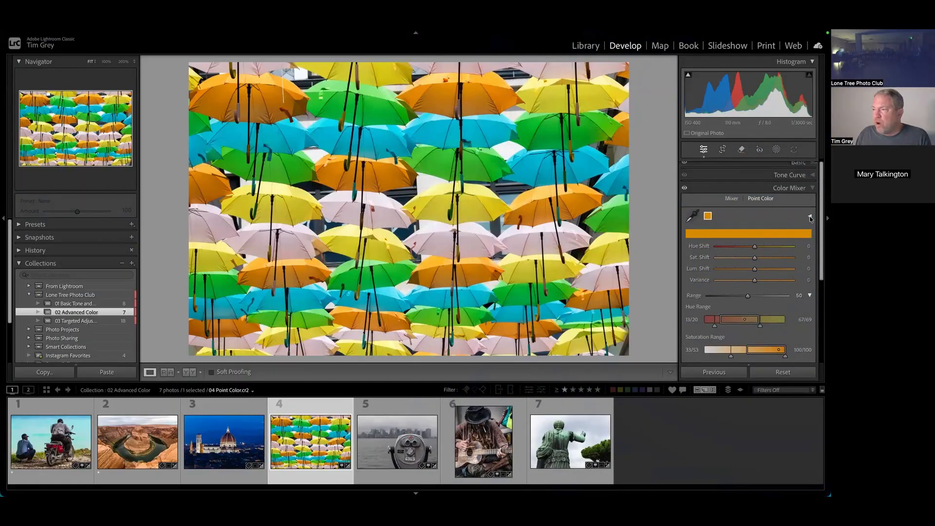
{"action": "left_click", "coordinate": [810, 217]}
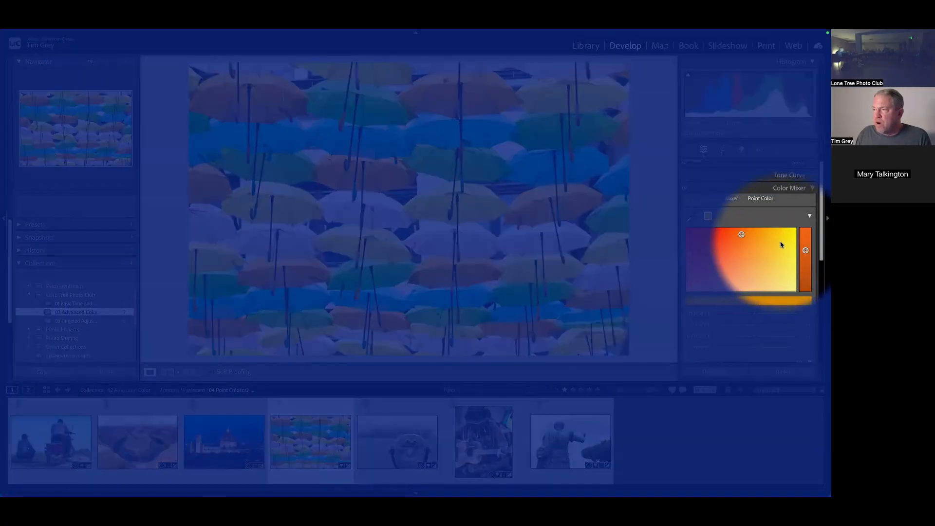
{"action": "left_click", "coordinate": [811, 216]}
{"action": "left_click", "coordinate": [810, 217]}
{"action": "left_click", "coordinate": [810, 216]}
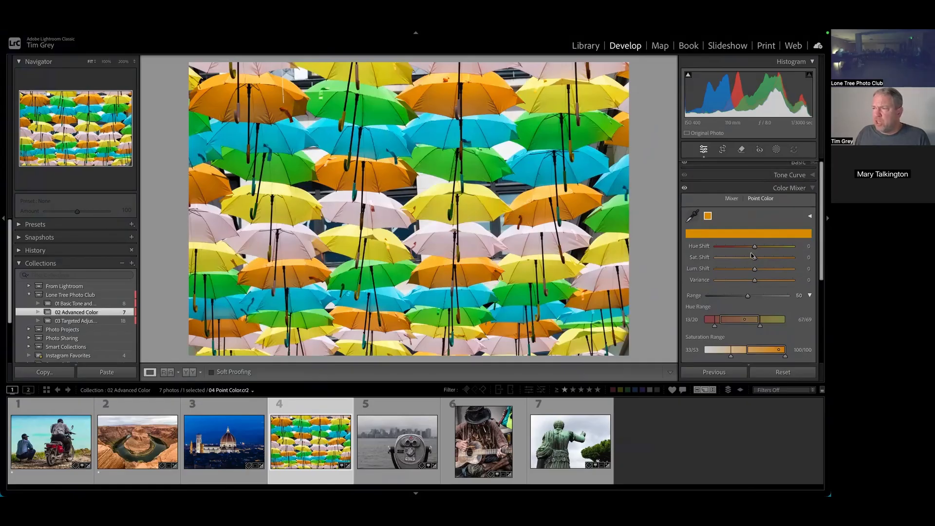
Step: Adjust the orange swatch to Hue Shift -20, Sat. Shift 29 and Lum. Shift 1
{"action": "left_click_drag", "start_coordinate": [755, 248], "coordinate": [756, 271]}
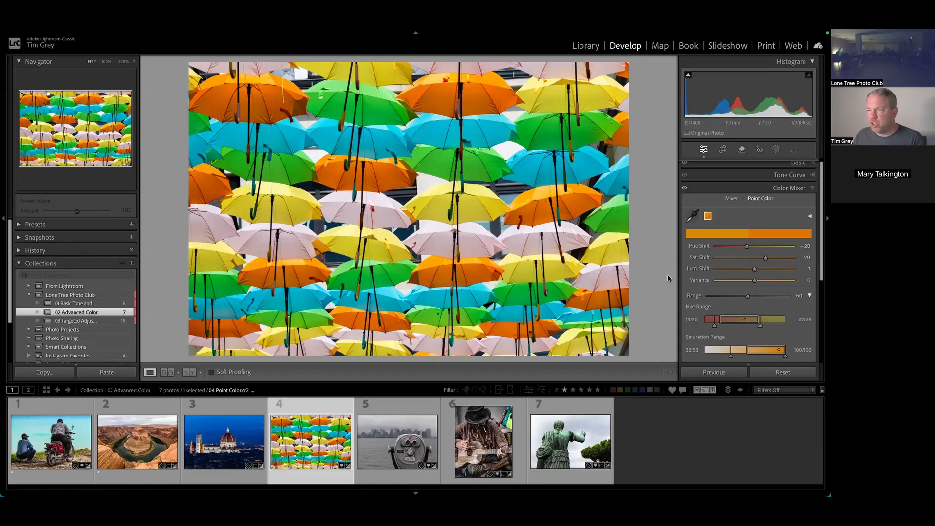
Step: Sample a blue, a green, a yellow and a pale pink umbrella as Point Color swatches, and set the blue swatch's Hue Shift to 40
{"action": "left_click", "coordinate": [693, 217]}
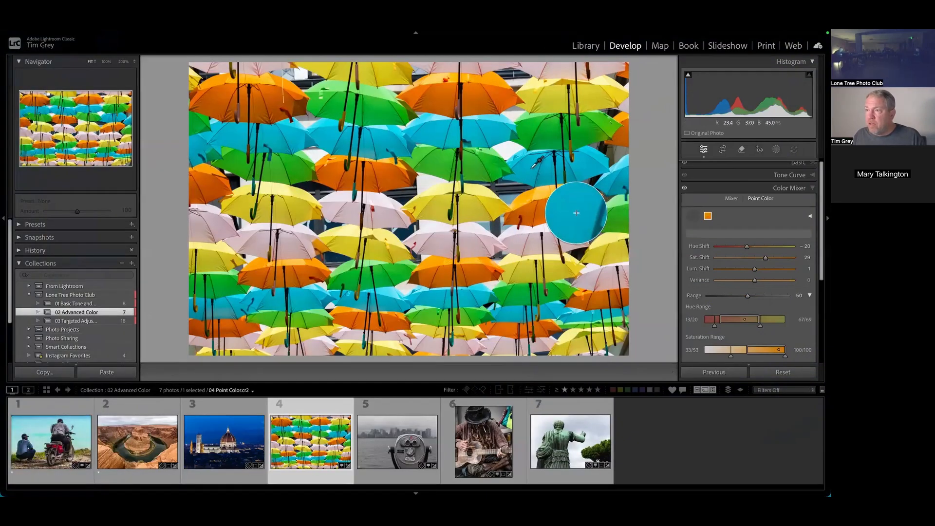
{"action": "left_click", "coordinate": [536, 169]}
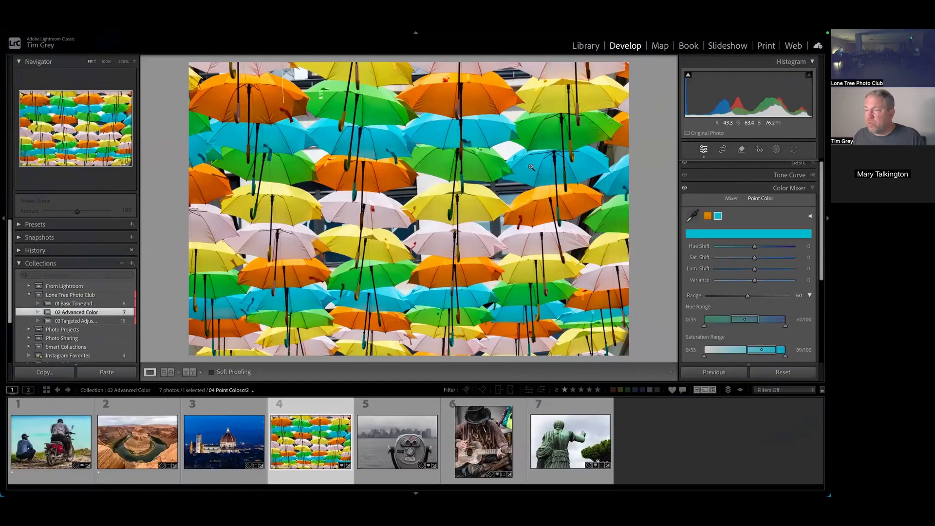
{"action": "left_click", "coordinate": [692, 217]}
{"action": "left_click", "coordinate": [526, 214]}
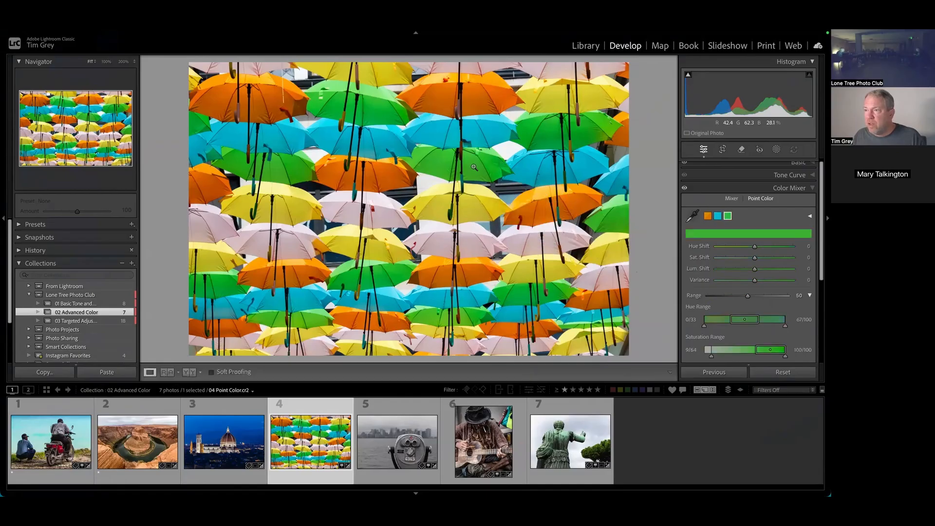
{"action": "left_click", "coordinate": [693, 217]}
{"action": "left_click", "coordinate": [528, 250]}
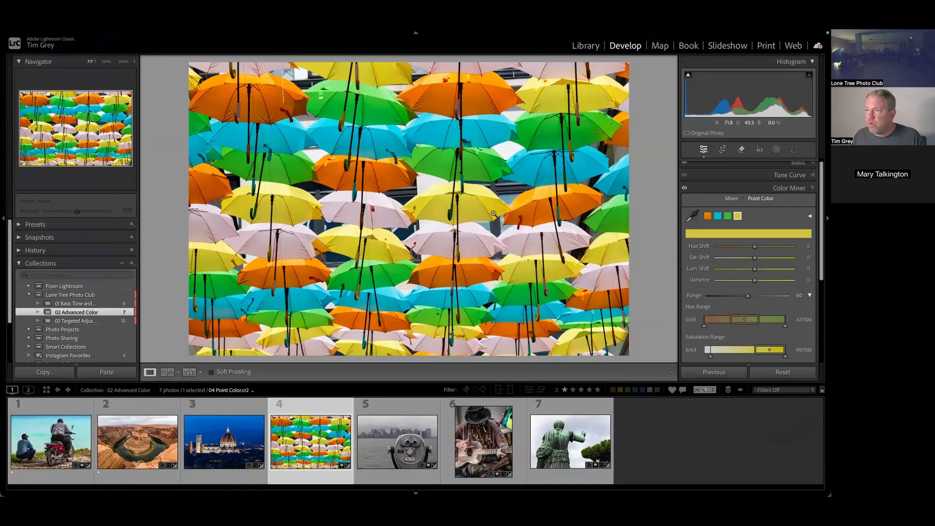
{"action": "left_click", "coordinate": [692, 220]}
{"action": "left_click", "coordinate": [477, 241]}
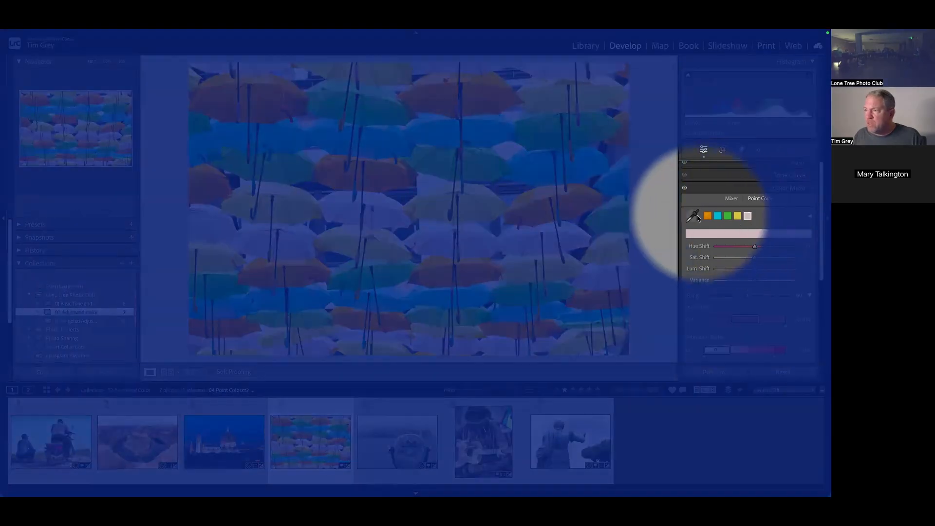
{"action": "left_click", "coordinate": [717, 218]}
{"action": "mouse_move", "coordinate": [755, 248]}
{"action": "left_mouse_down"}
{"action": "mouse_move", "coordinate": [790, 256]}
{"action": "mouse_move", "coordinate": [770, 257]}
{"action": "left_mouse_up"}
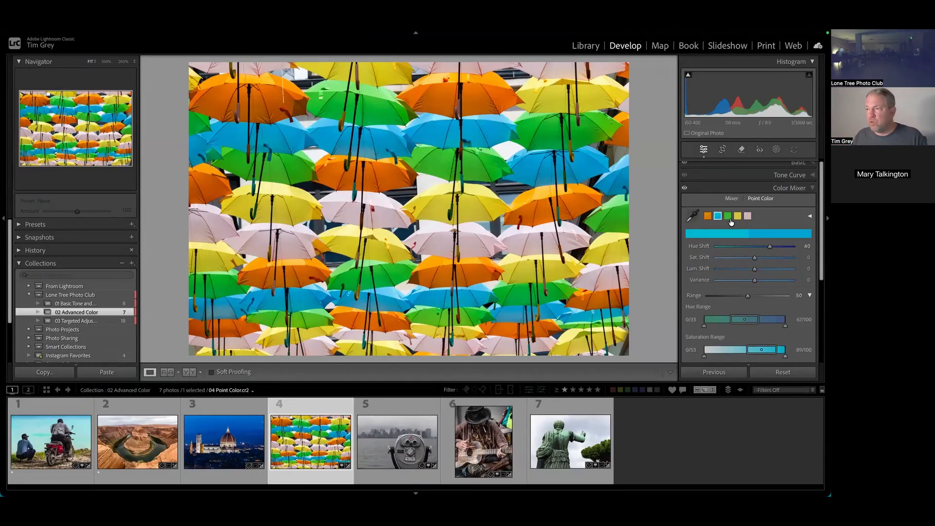
Step: Switch to the cathedral photo 03 Color Grading.cr2 and display the Shadows wheel with its sliders in Color Grading
{"action": "left_click", "coordinate": [229, 449]}
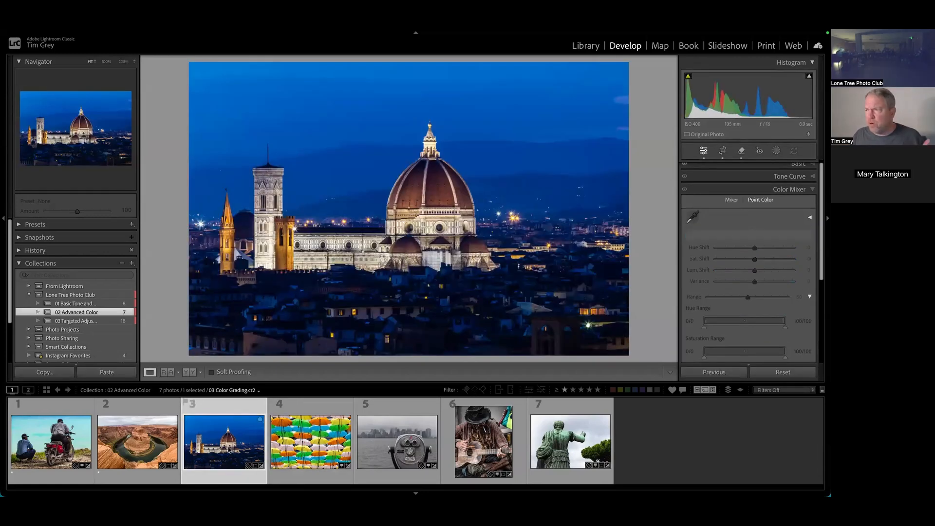
{"action": "left_click", "coordinate": [789, 189]}
{"action": "left_click", "coordinate": [786, 205]}
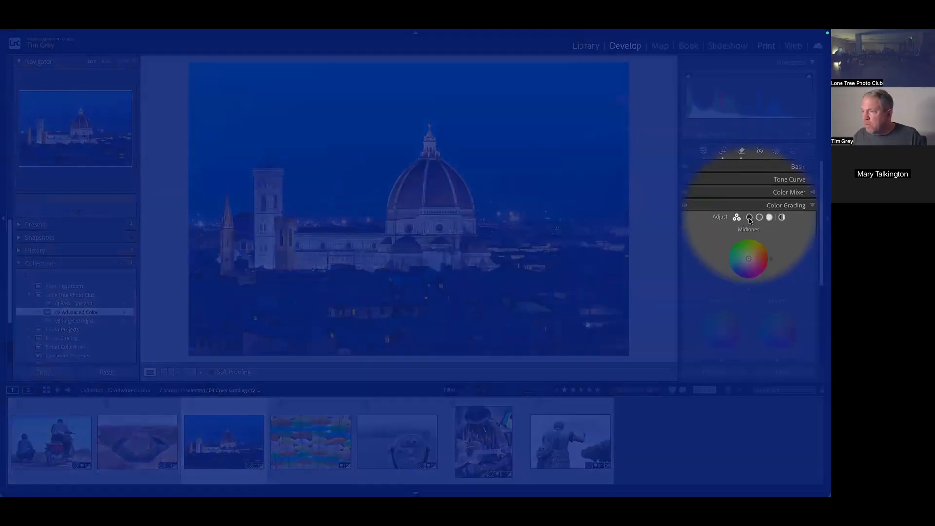
{"action": "left_click", "coordinate": [750, 218]}
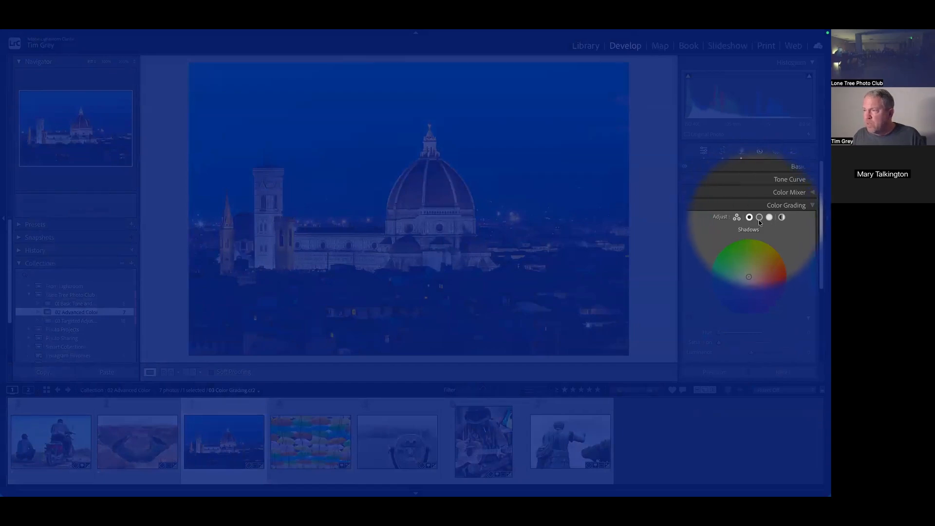
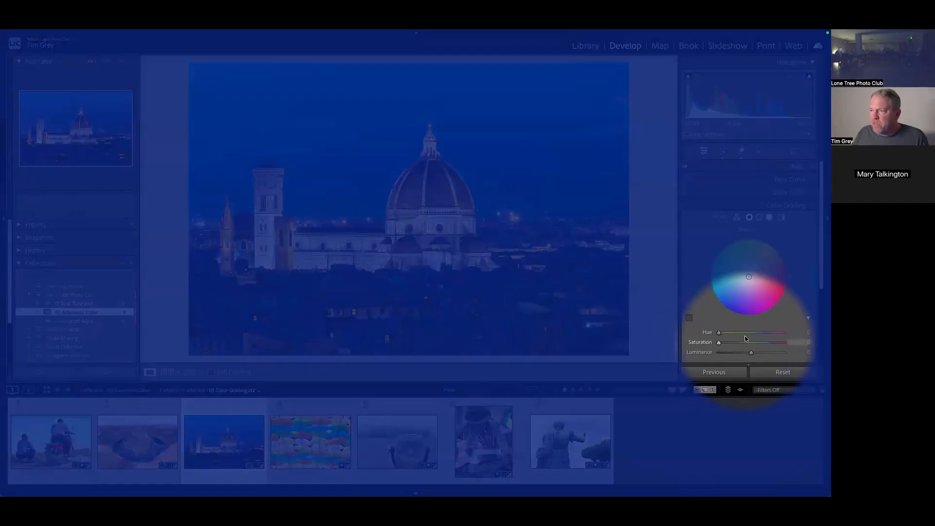
{"action": "left_click", "coordinate": [808, 318]}
{"action": "left_click", "coordinate": [809, 320]}
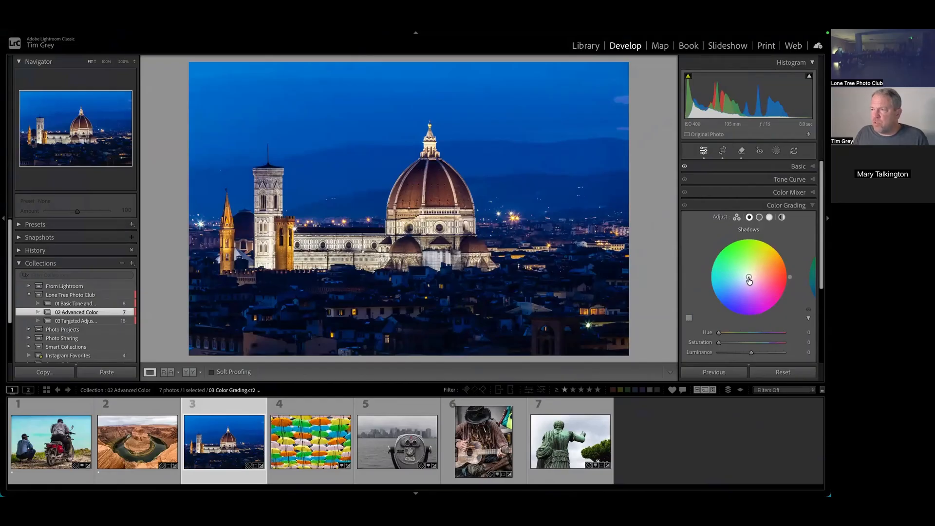
{"action": "key", "text": "F1"}
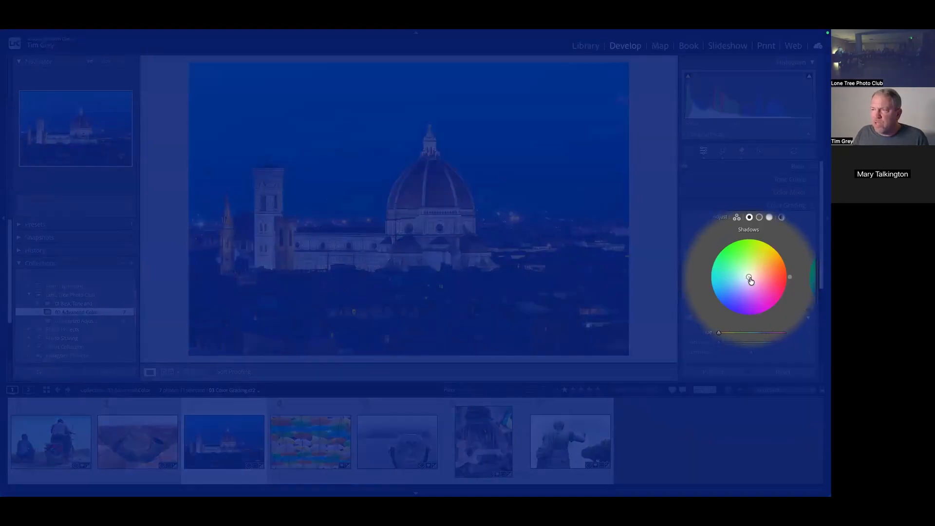
{"action": "key", "text": "F1"}
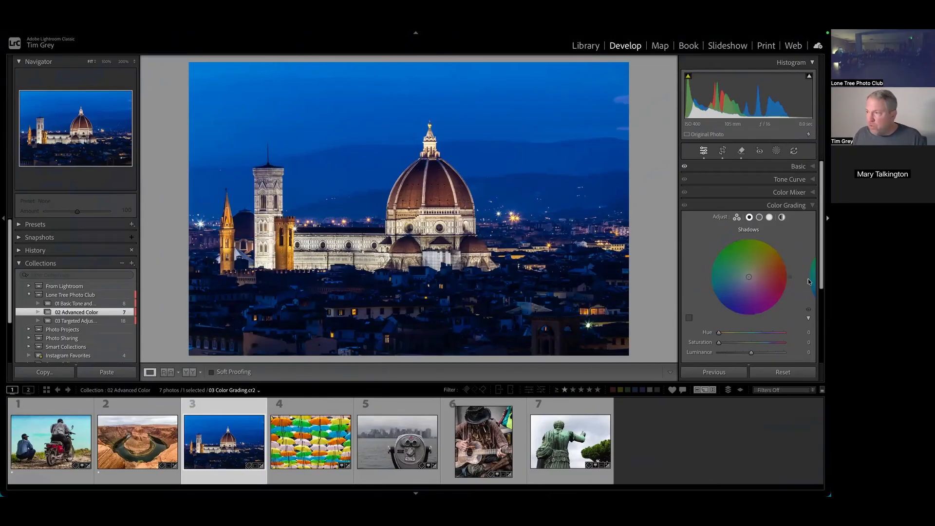
{"action": "key", "text": "F1"}
{"action": "key", "text": "F1"}
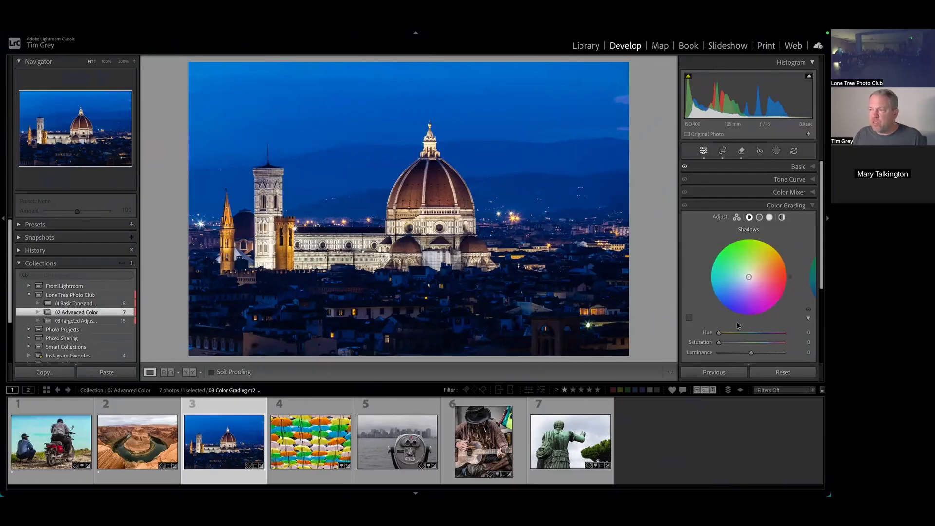
Step: Tint the shadows yellow with Saturation 79 and Hue 56 in Color Grading
{"action": "left_click_drag", "start_coordinate": [718, 344], "coordinate": [771, 343]}
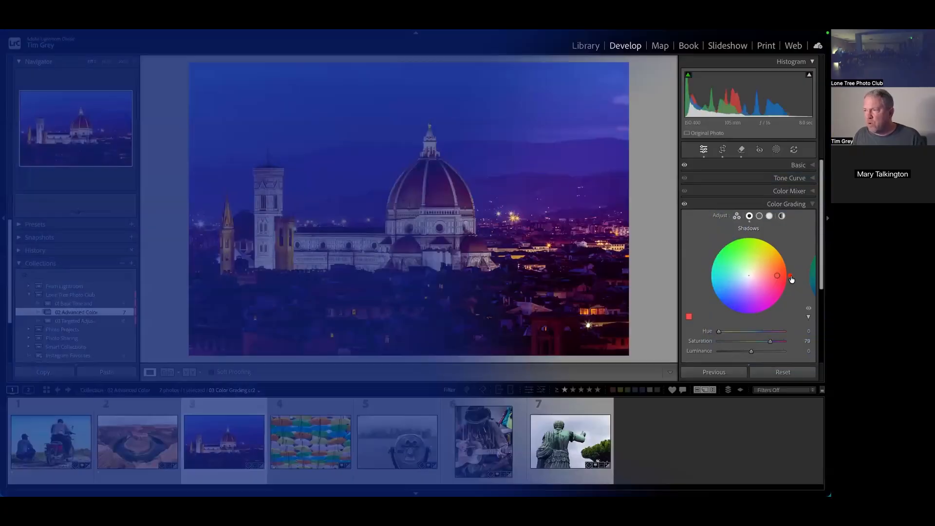
{"action": "left_click_drag", "start_coordinate": [777, 275], "coordinate": [763, 252]}
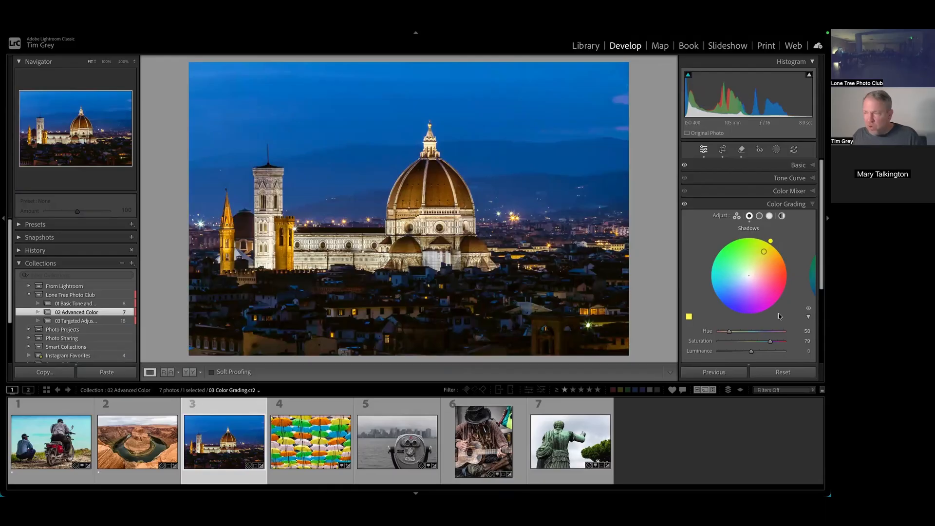
{"action": "key", "text": "F1"}
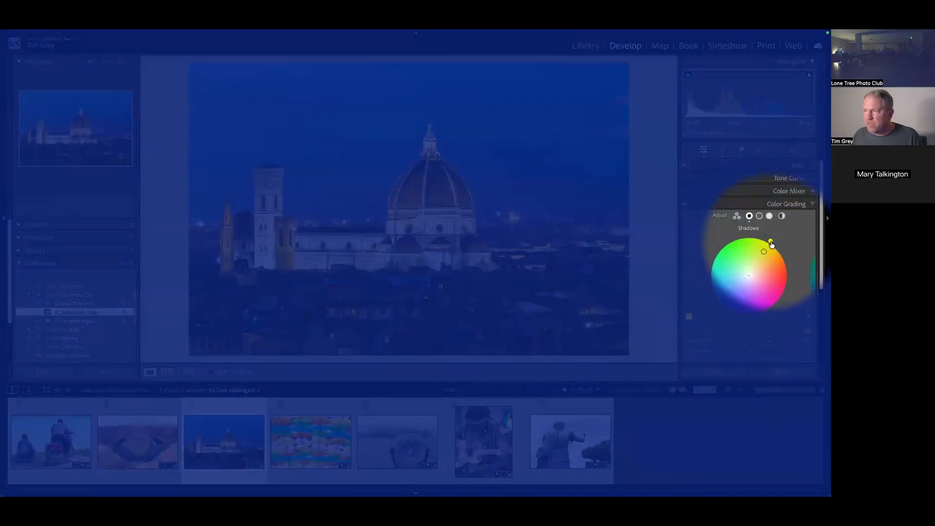
{"action": "key", "text": "F1"}
{"action": "left_click_drag", "start_coordinate": [730, 332], "coordinate": [728, 332]}
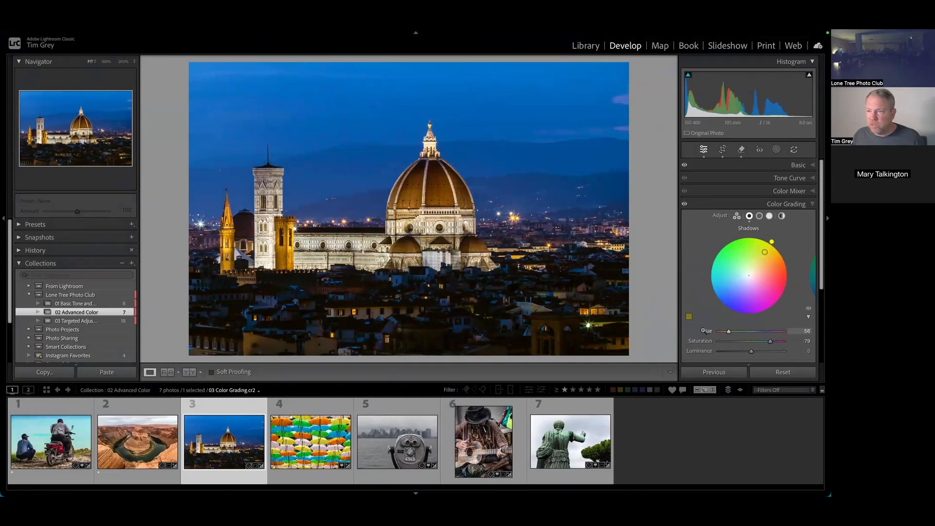
{"action": "key", "text": "F1"}
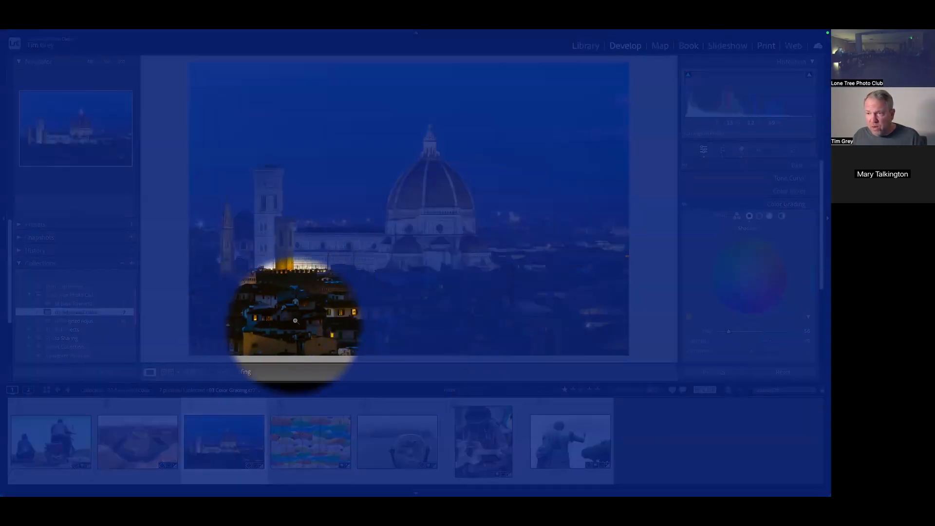
{"action": "key", "text": "F1"}
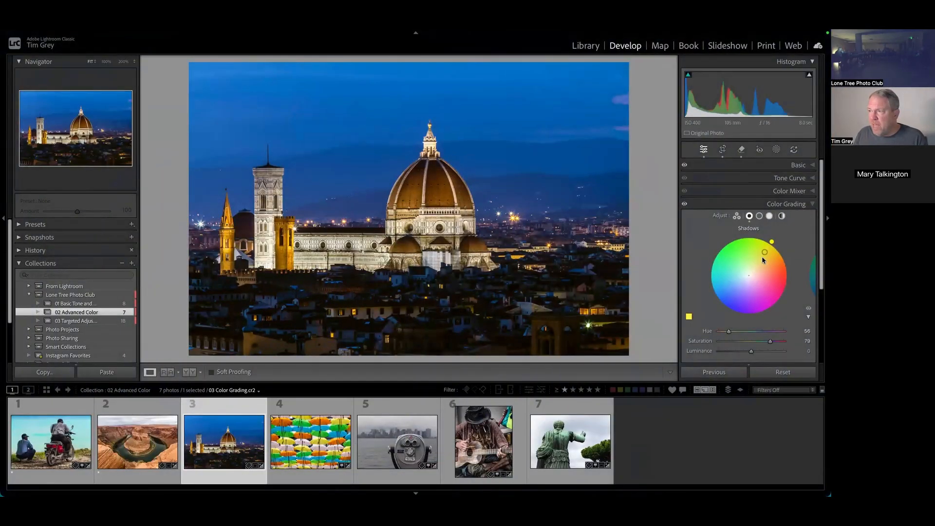
{"action": "key", "text": "F1"}
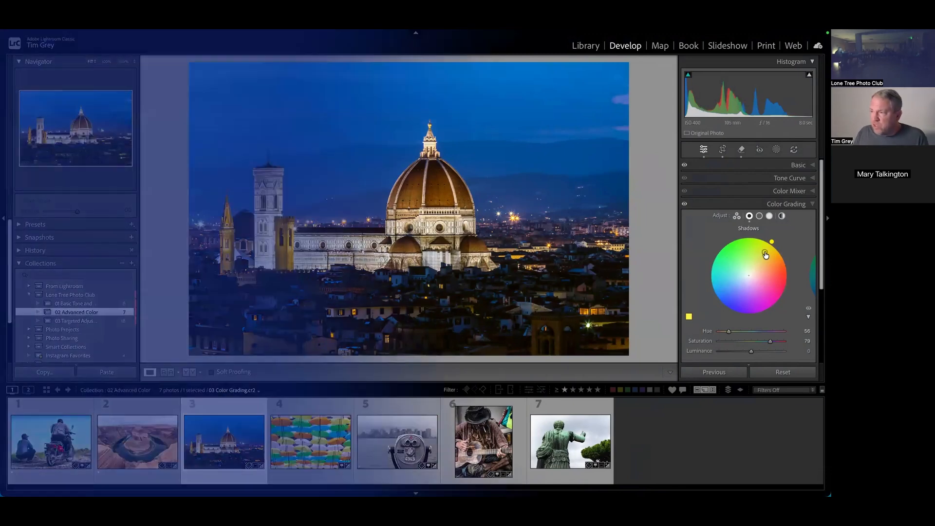
{"action": "key", "text": "F1"}
{"action": "key", "text": "F1"}
{"action": "key", "text": "F1"}
Step: Reduce the shadow tint's saturation and move its color on the wheel to Hue 71 and Saturation 63
{"action": "mouse_move", "coordinate": [770, 343]}
{"action": "left_mouse_down"}
{"action": "mouse_move", "coordinate": [749, 341]}
{"action": "mouse_move", "coordinate": [762, 342]}
{"action": "left_mouse_up"}
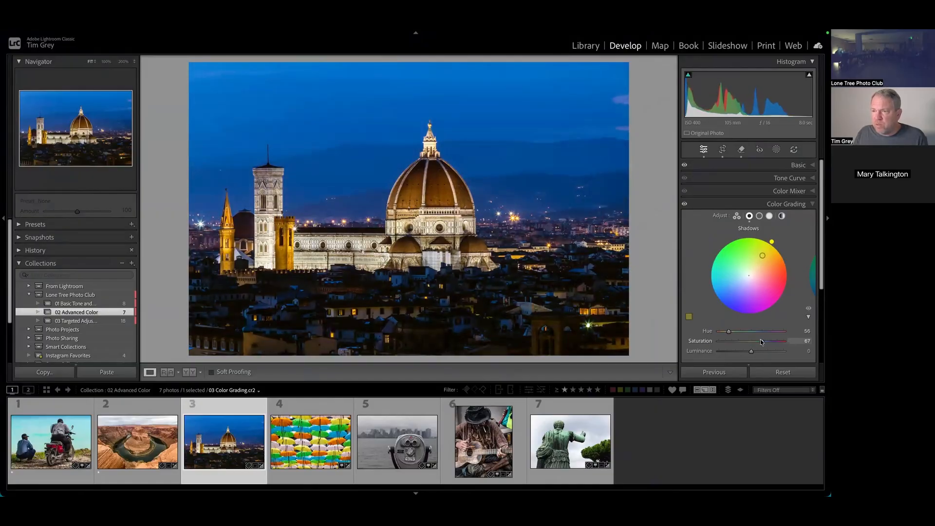
{"action": "key", "text": "F1"}
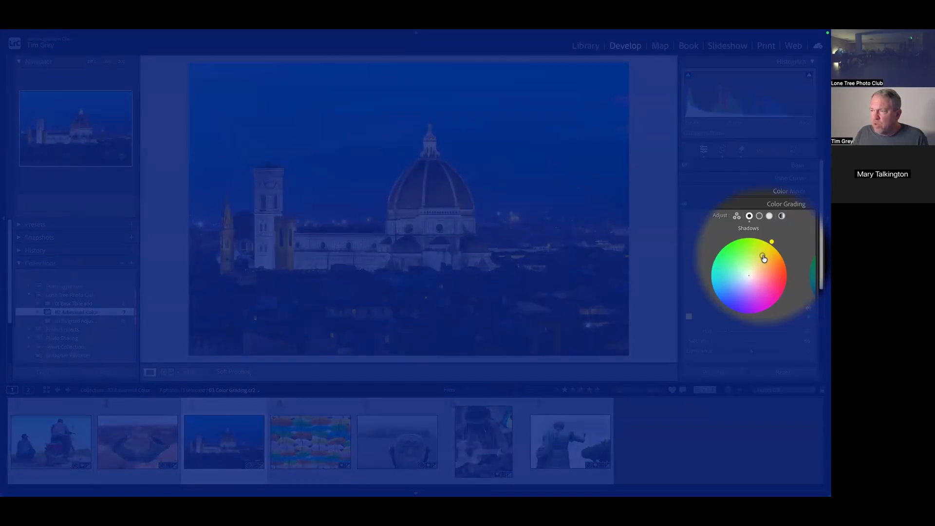
{"action": "mouse_move", "coordinate": [763, 258]}
{"action": "left_mouse_down"}
{"action": "mouse_move", "coordinate": [731, 296]}
{"action": "mouse_move", "coordinate": [725, 262]}
{"action": "mouse_move", "coordinate": [762, 299]}
{"action": "mouse_move", "coordinate": [757, 254]}
{"action": "left_mouse_up"}
{"action": "key", "text": "F1"}
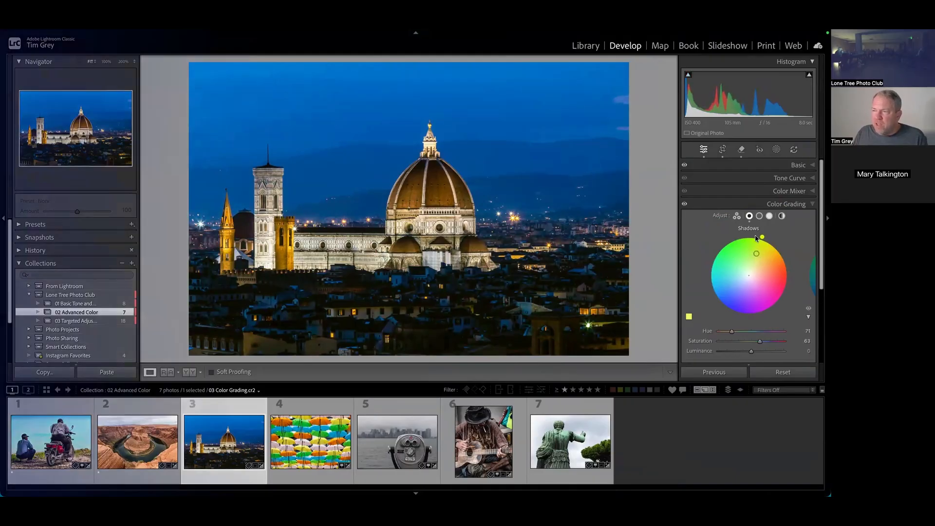
Step: Remove the shadow tint's saturation for comparison, and regrade the shadows to Hue 67, Saturation 58 and Luminance +4
{"action": "key", "text": "F1"}
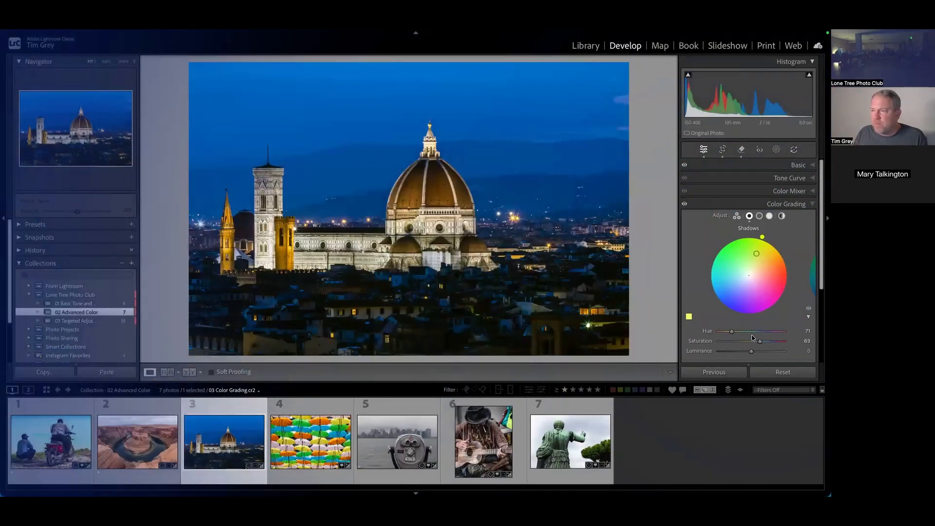
{"action": "key", "text": "F1"}
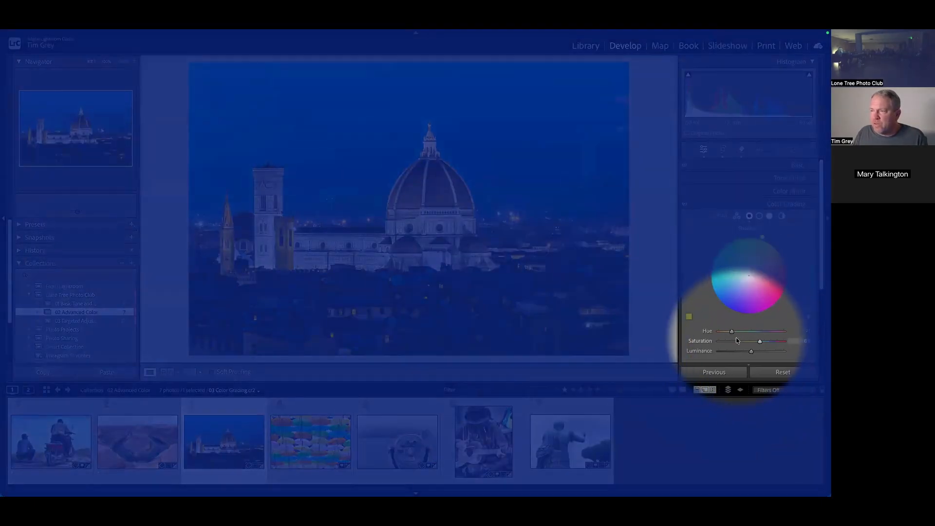
{"action": "key", "text": "F1"}
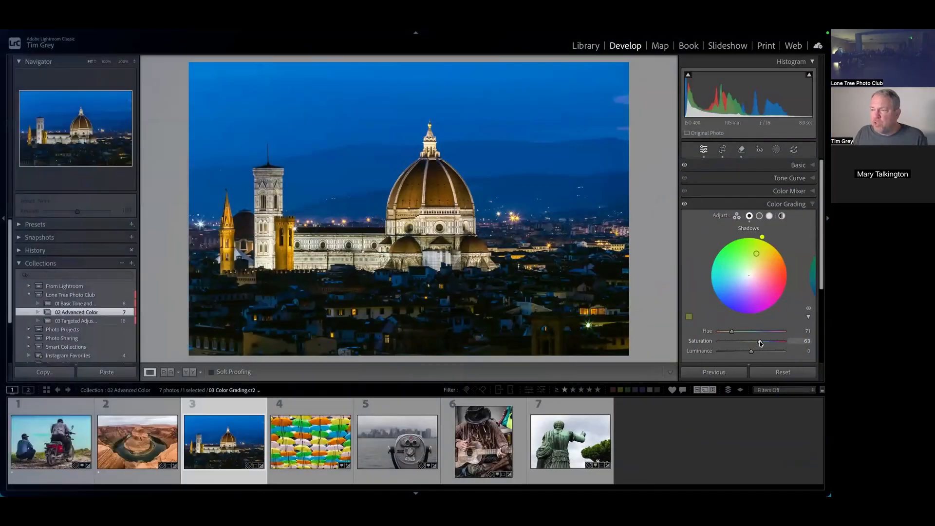
{"action": "left_click_drag", "start_coordinate": [761, 343], "coordinate": [696, 347]}
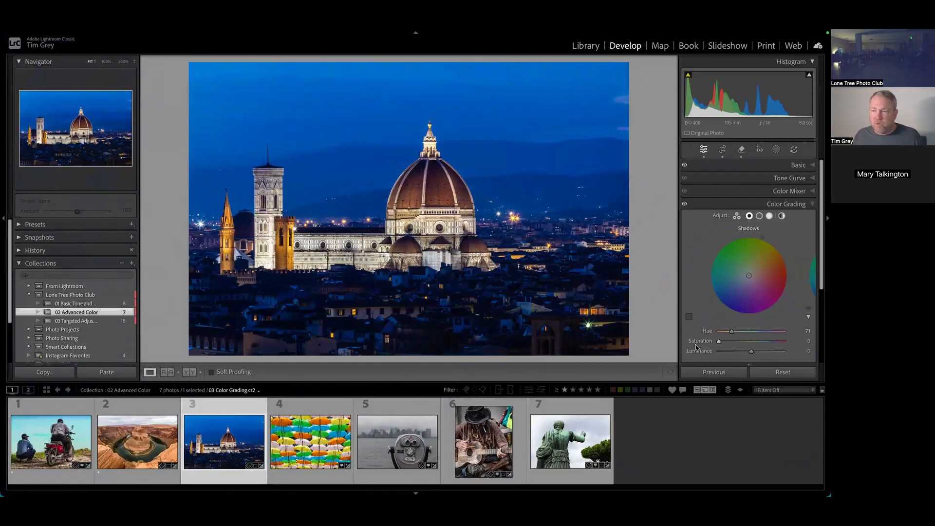
{"action": "left_click_drag", "start_coordinate": [718, 342], "coordinate": [753, 352]}
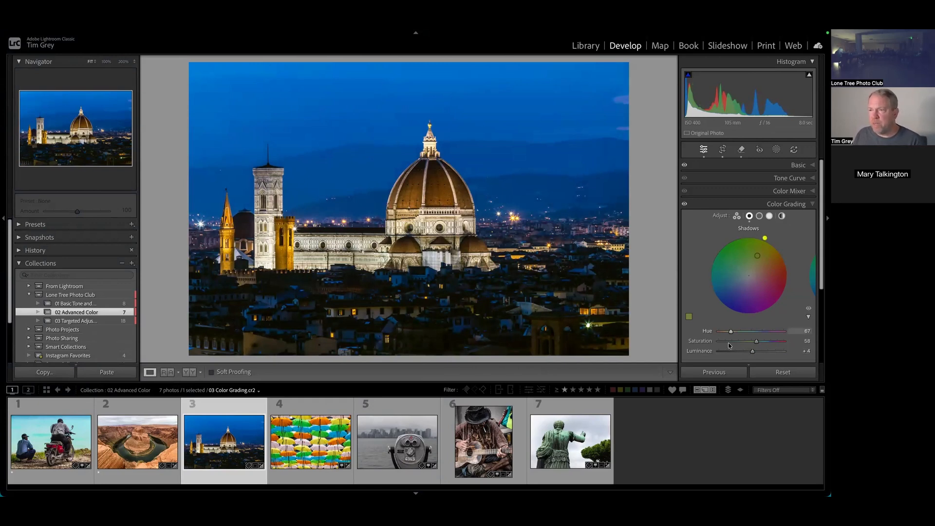
Step: Tint the highlights blue with Hue 233 and Saturation 30 in Color Grading
{"action": "left_click", "coordinate": [769, 216]}
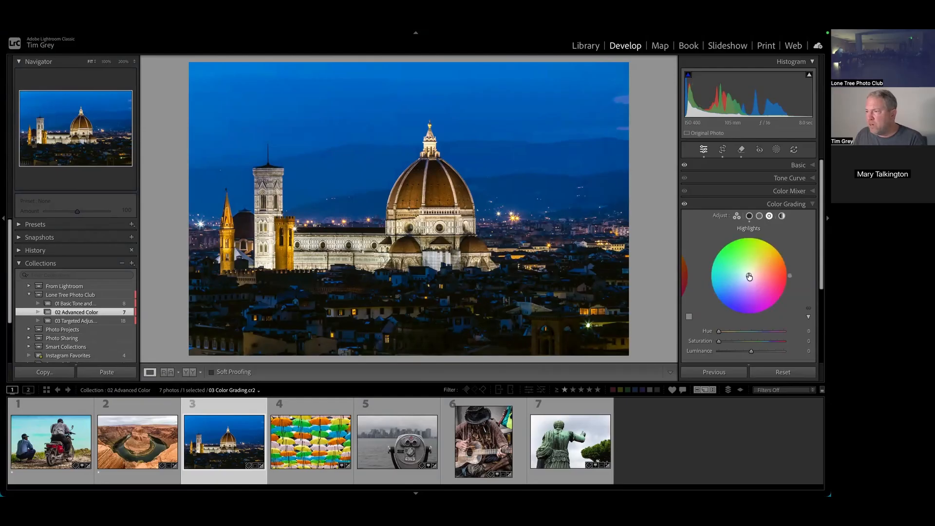
{"action": "left_click_drag", "start_coordinate": [748, 277], "coordinate": [740, 287]}
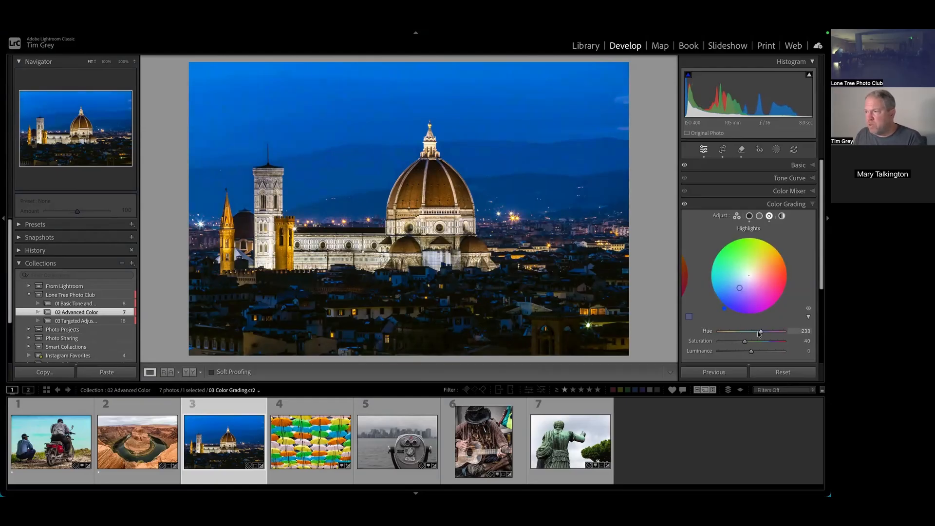
{"action": "left_click_drag", "start_coordinate": [745, 342], "coordinate": [739, 343]}
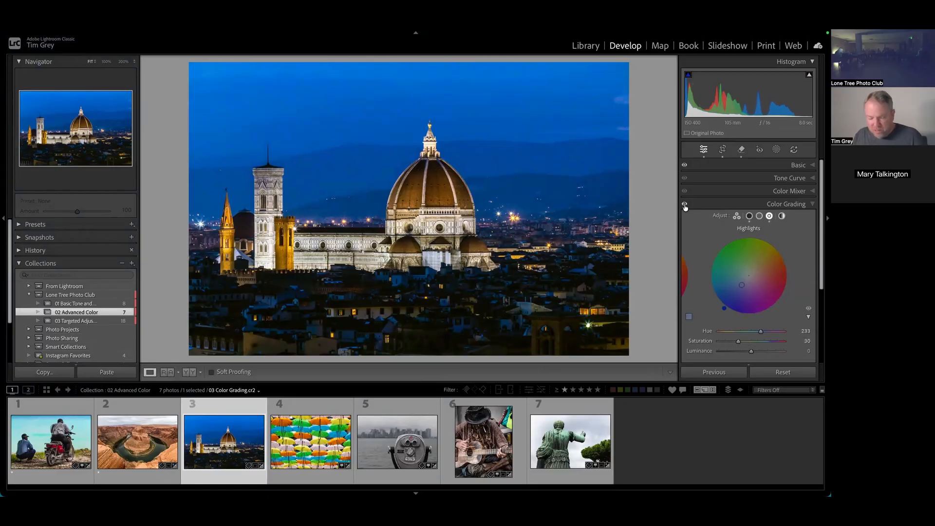
{"action": "key", "text": "F1"}
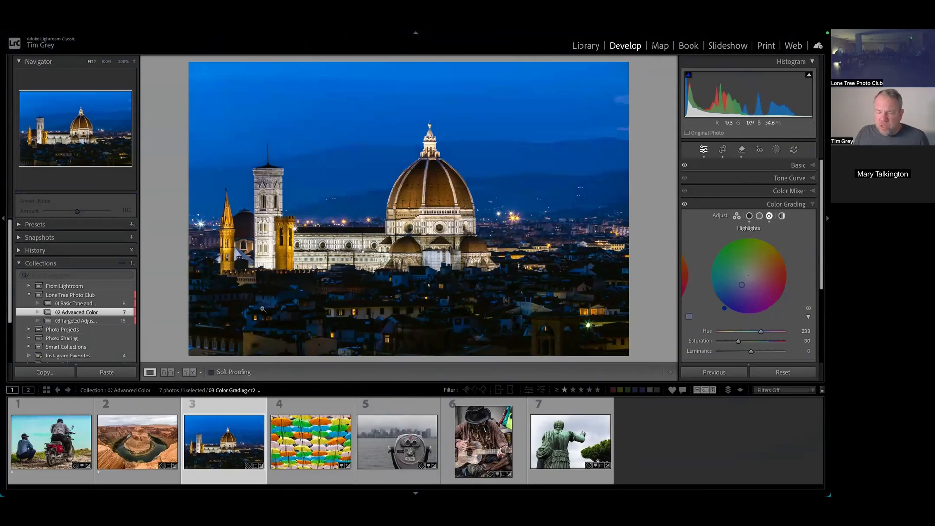
{"action": "key", "text": "F1"}
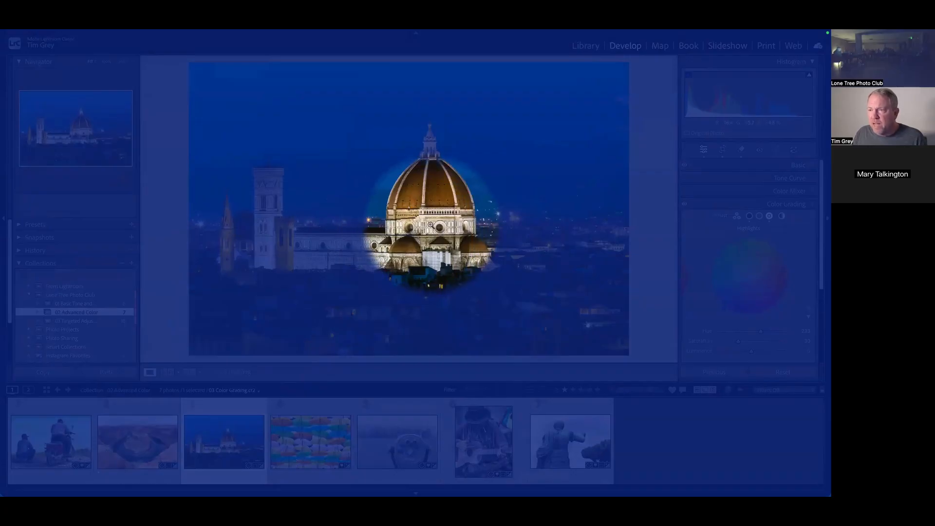
{"action": "key", "text": "F1"}
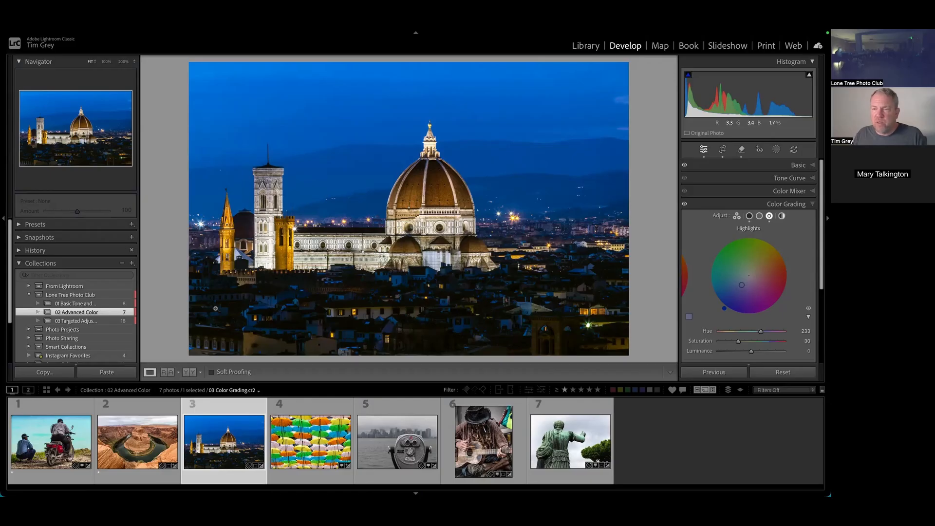
Step: Open the 03 Targeted Adjustments collection and update the barn photo's process version
{"action": "left_click", "coordinate": [81, 321]}
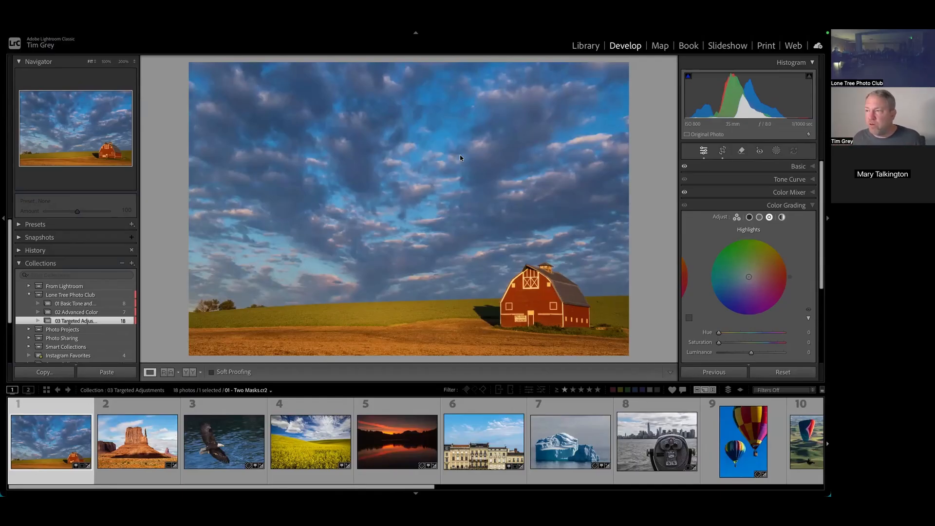
{"action": "left_click", "coordinate": [809, 135]}
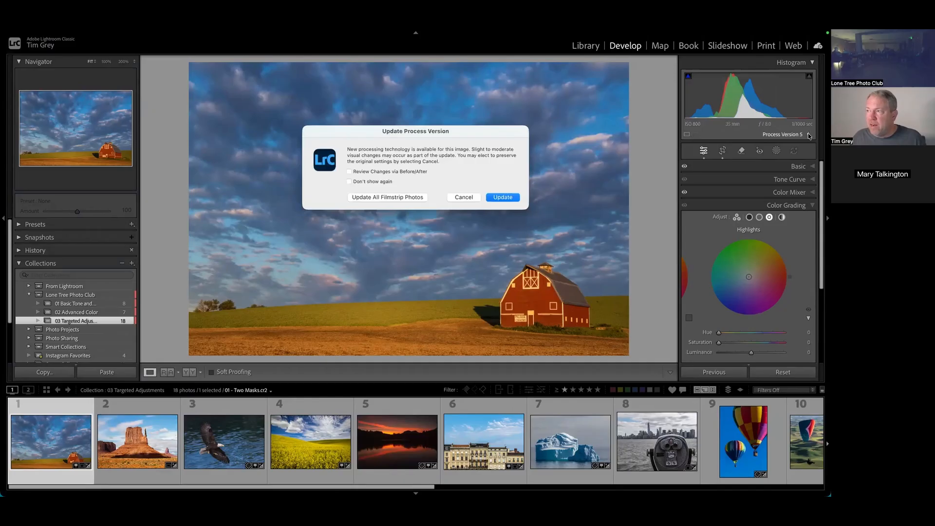
{"action": "left_click", "coordinate": [478, 200]}
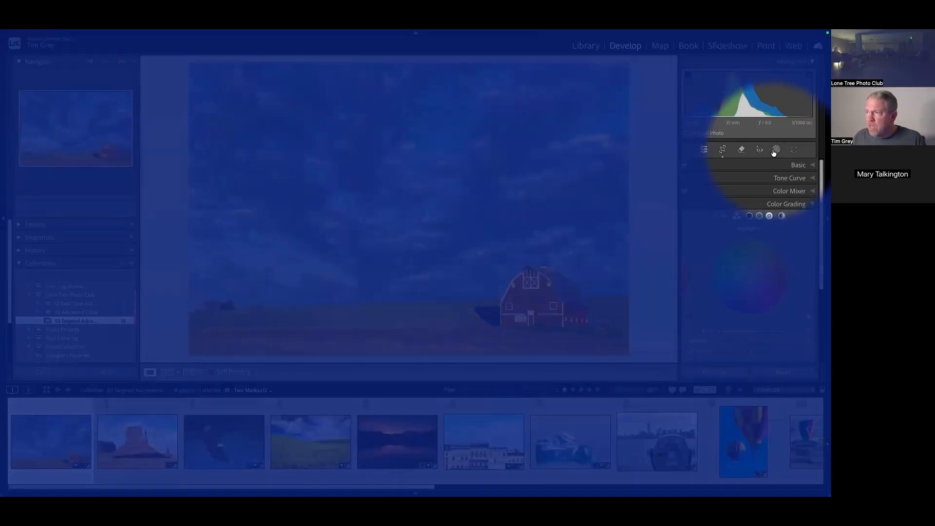
Step: Create a new mask on the barn photo that automatically selects the sky
{"action": "left_click", "coordinate": [777, 151]}
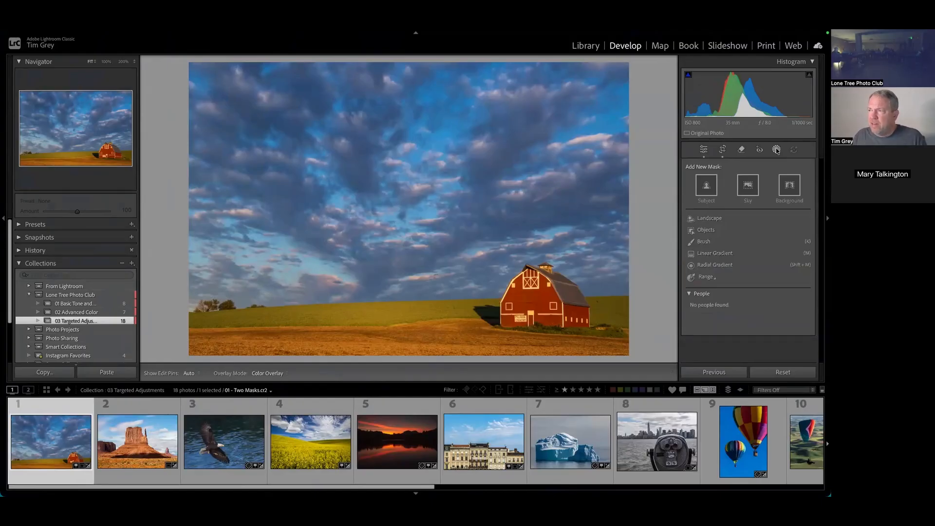
{"action": "key", "text": "F1"}
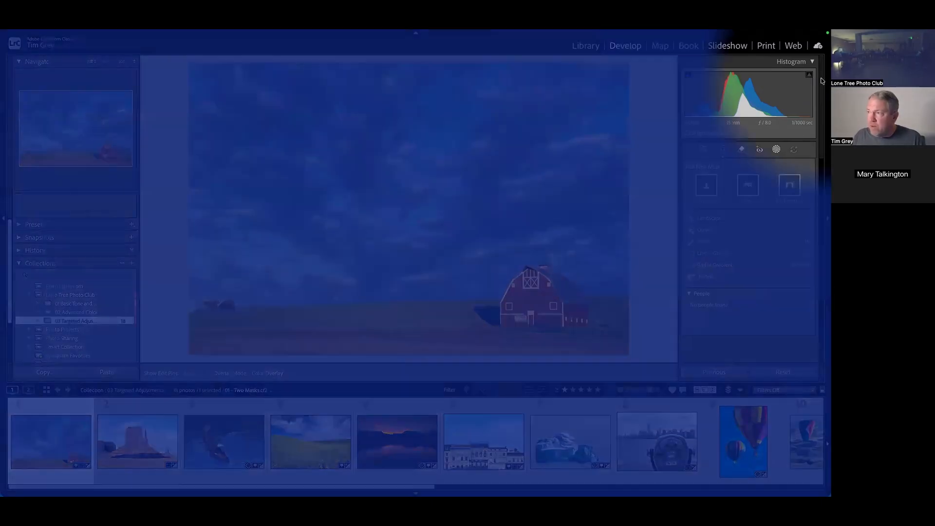
{"action": "key", "text": "F1"}
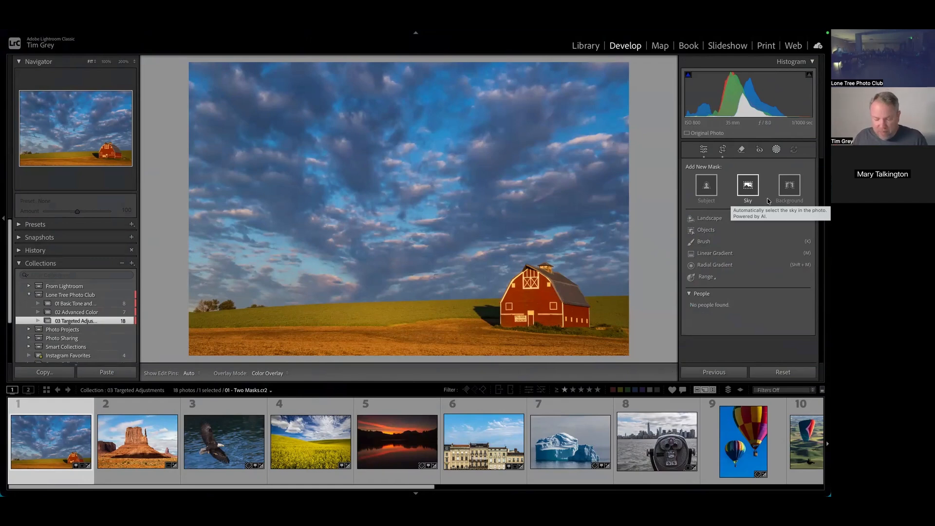
{"action": "key", "text": "F1"}
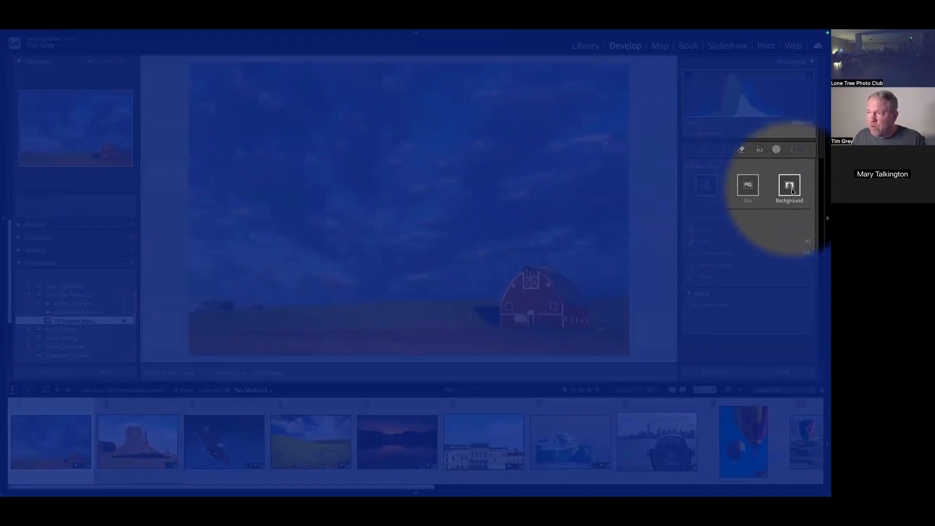
{"action": "key", "text": "F1"}
{"action": "key", "text": "F1"}
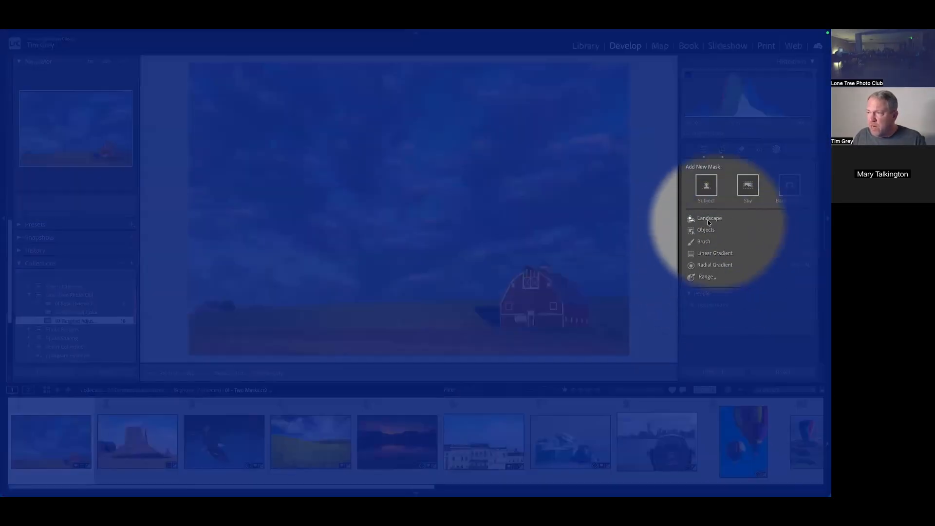
{"action": "key", "text": "F1"}
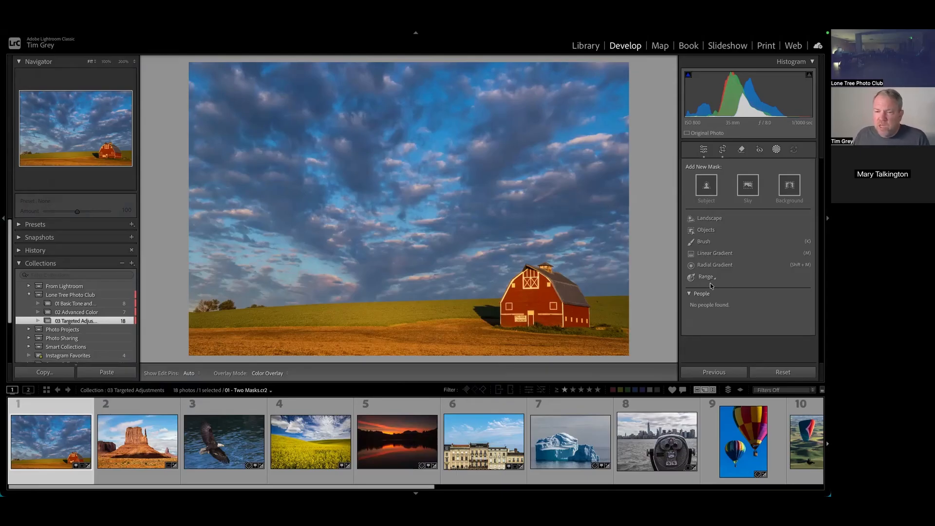
{"action": "key", "text": "F1"}
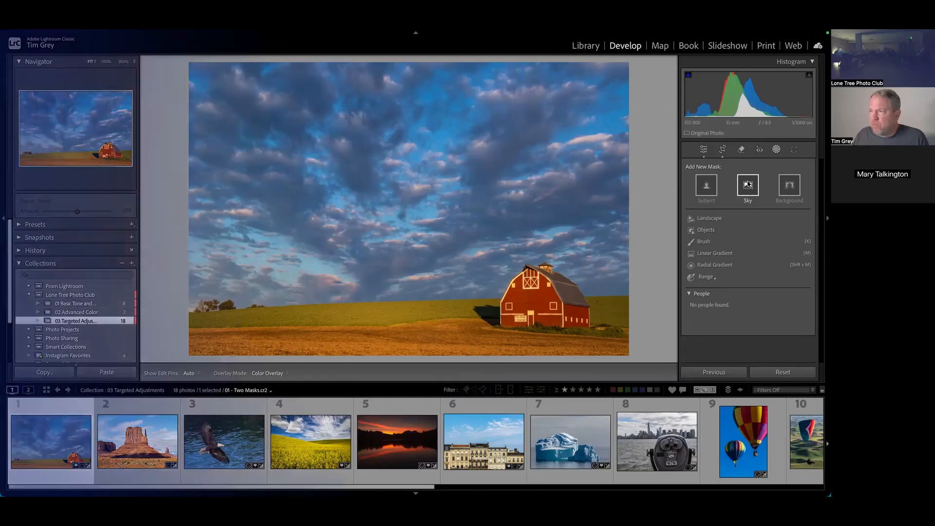
{"action": "left_click", "coordinate": [749, 185]}
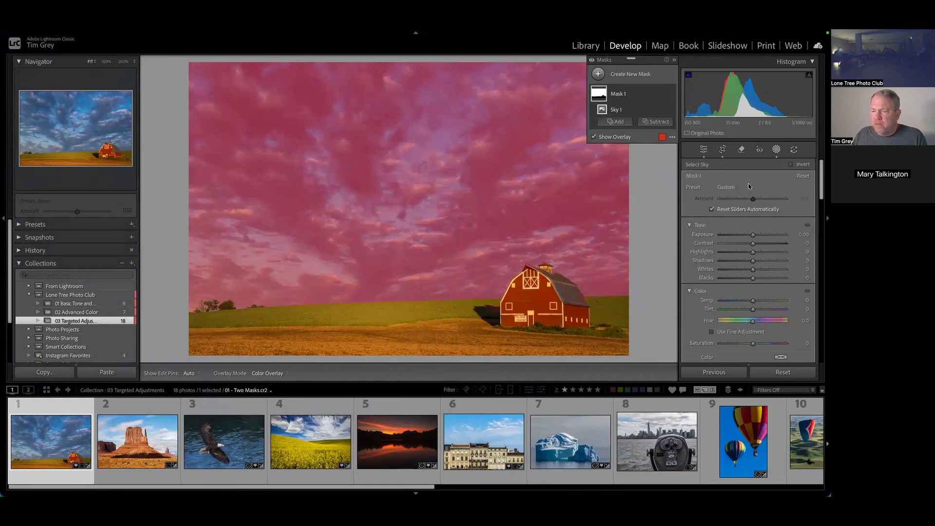
Step: Change the mask overlay color from red to magenta
{"action": "key", "text": "ctrl"}
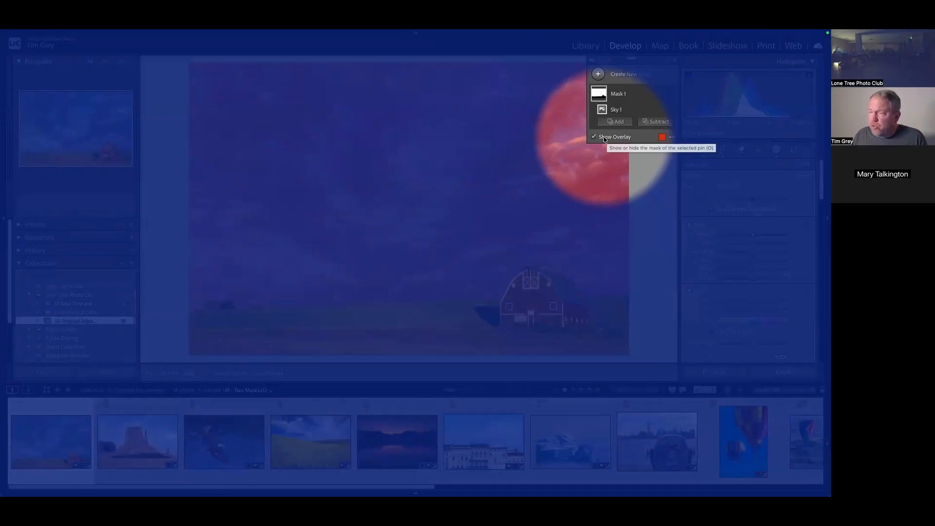
{"action": "key", "text": "ctrl"}
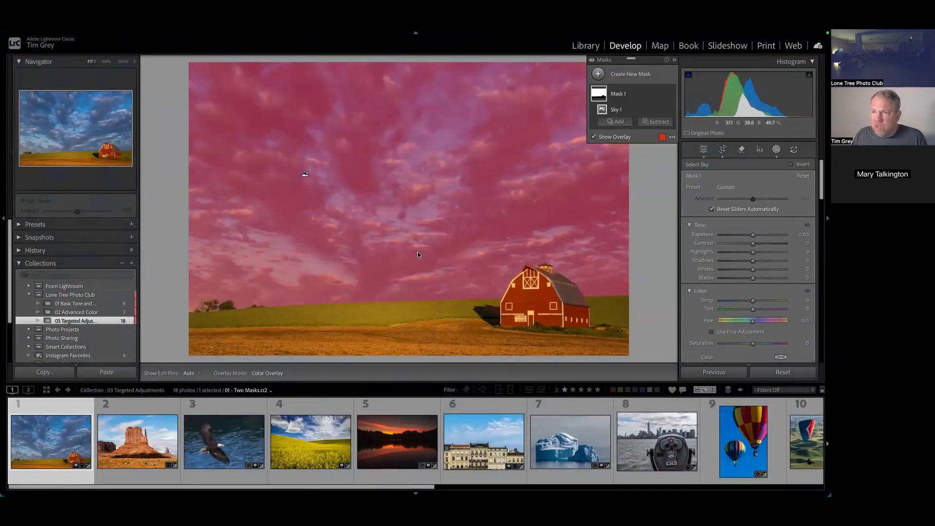
{"action": "key", "text": "ctrl"}
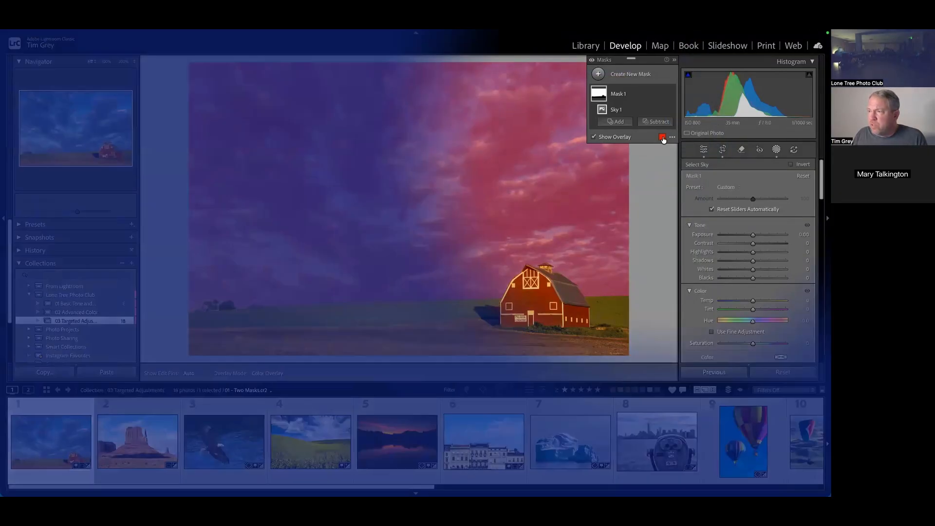
{"action": "left_click", "coordinate": [663, 139]}
{"action": "left_click", "coordinate": [388, 244]}
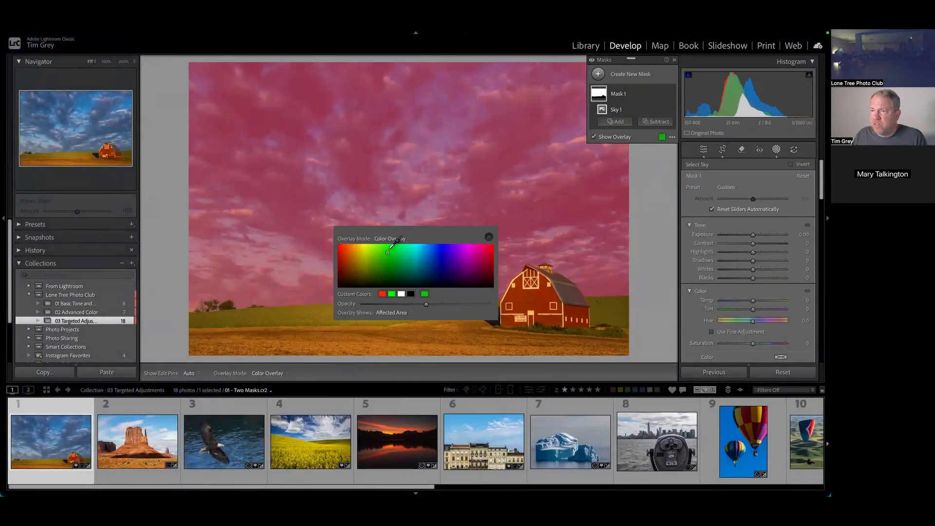
{"action": "left_click", "coordinate": [448, 246]}
{"action": "left_click", "coordinate": [469, 244]}
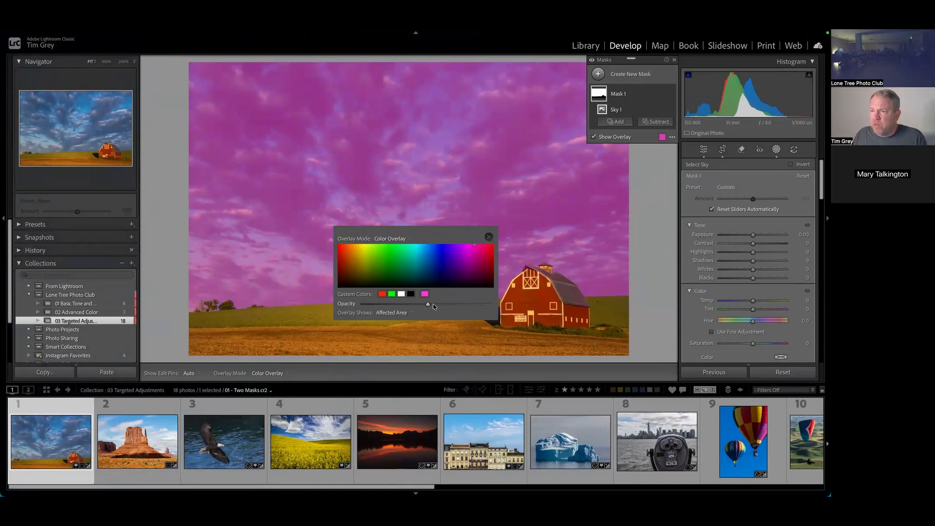
{"action": "left_click", "coordinate": [489, 237]}
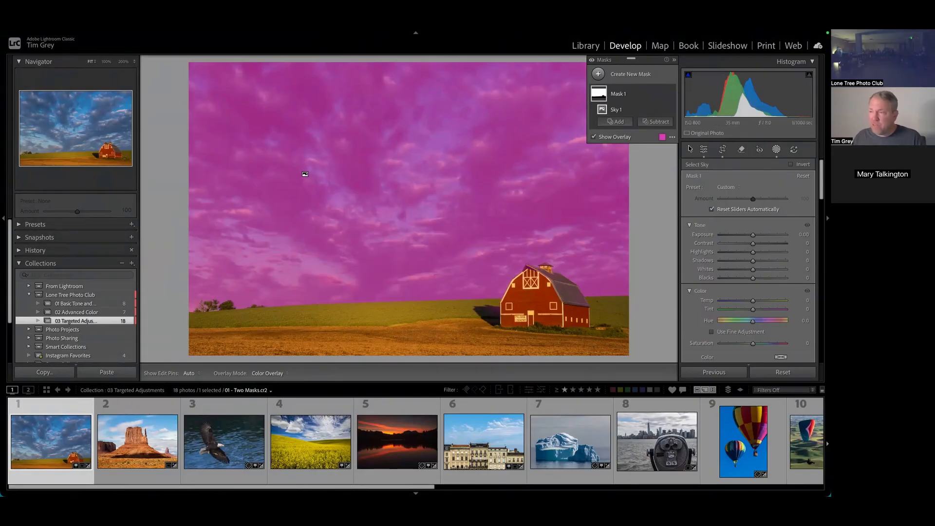
Step: Brighten the masked sky with Exposure 0.40, Whites 44 and Blacks -7
{"action": "key", "text": "F1"}
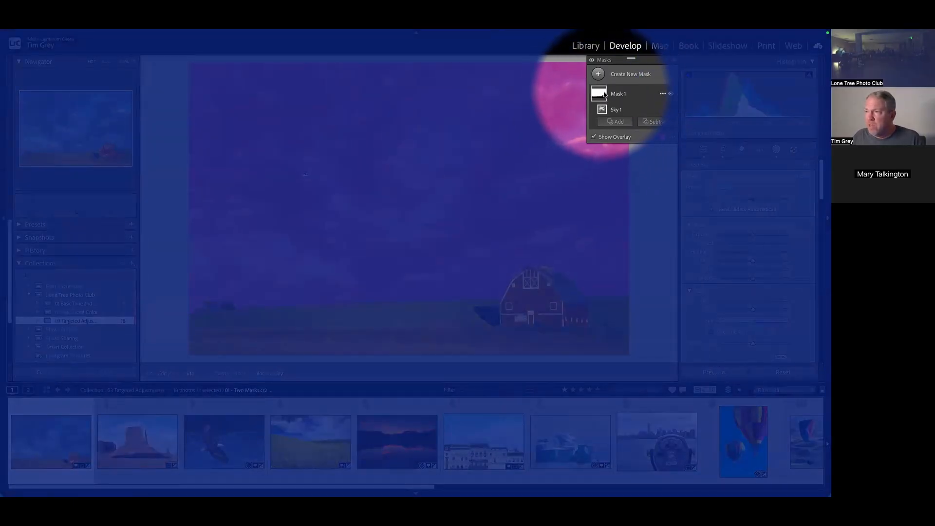
{"action": "key", "text": "F1"}
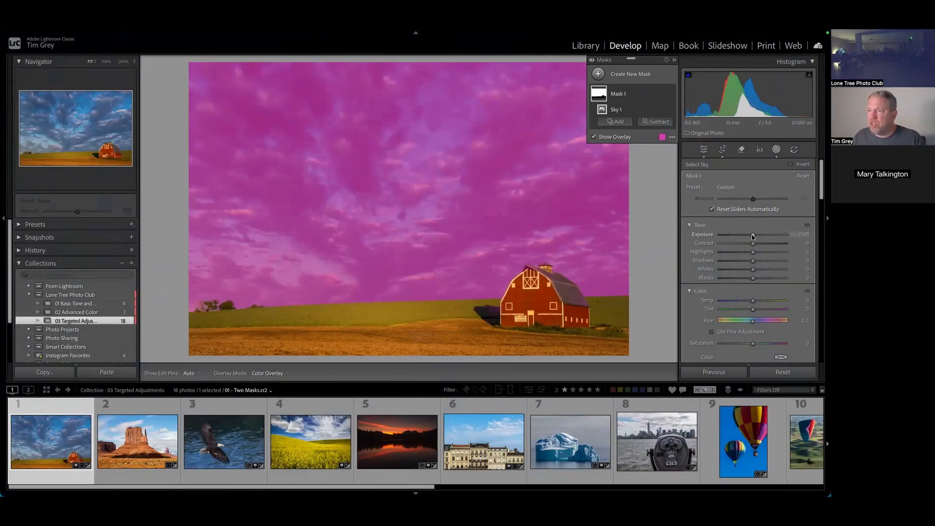
{"action": "mouse_move", "coordinate": [753, 236]}
{"action": "left_mouse_down"}
{"action": "mouse_move", "coordinate": [765, 238]}
{"action": "mouse_move", "coordinate": [746, 238]}
{"action": "mouse_move", "coordinate": [755, 237]}
{"action": "left_mouse_up"}
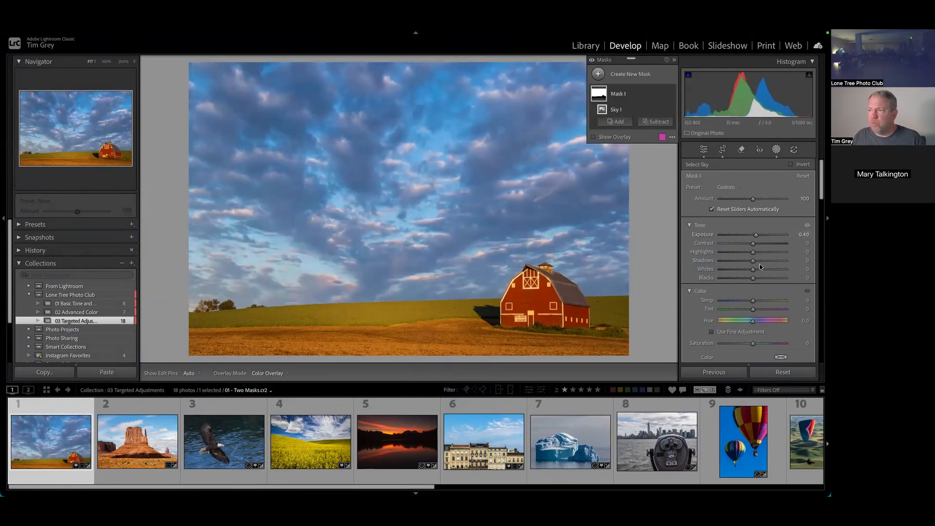
{"action": "mouse_move", "coordinate": [758, 271]}
{"action": "left_mouse_down"}
{"action": "mouse_move", "coordinate": [768, 270]}
{"action": "mouse_move", "coordinate": [751, 278]}
{"action": "left_mouse_up"}
Step: Warm the masked sky with Temp 31 and raise its Saturation to 42
{"action": "scroll", "coordinate": [758, 305], "scroll_direction": "down", "scroll_amount": 2}
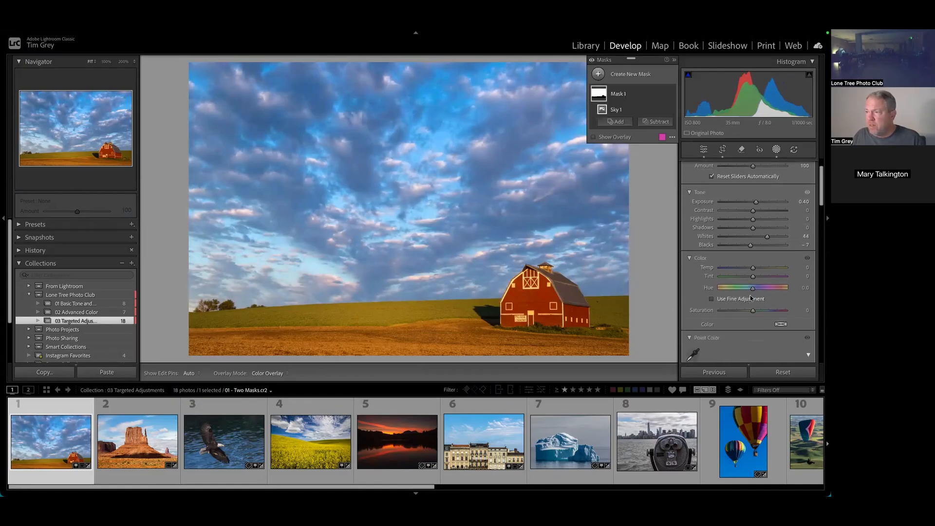
{"action": "left_click_drag", "start_coordinate": [753, 254], "coordinate": [767, 288]}
{"action": "scroll", "coordinate": [757, 292], "scroll_direction": "down", "scroll_amount": 1}
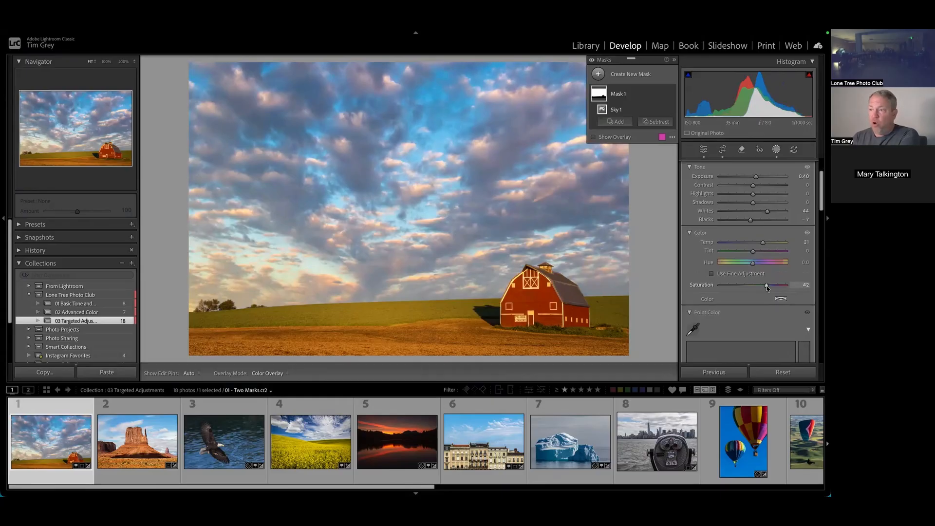
Step: Collapse the sky mask's Point Color and Curve sections and set its Clarity to 60
{"action": "scroll", "coordinate": [767, 288], "scroll_direction": "down", "scroll_amount": 2}
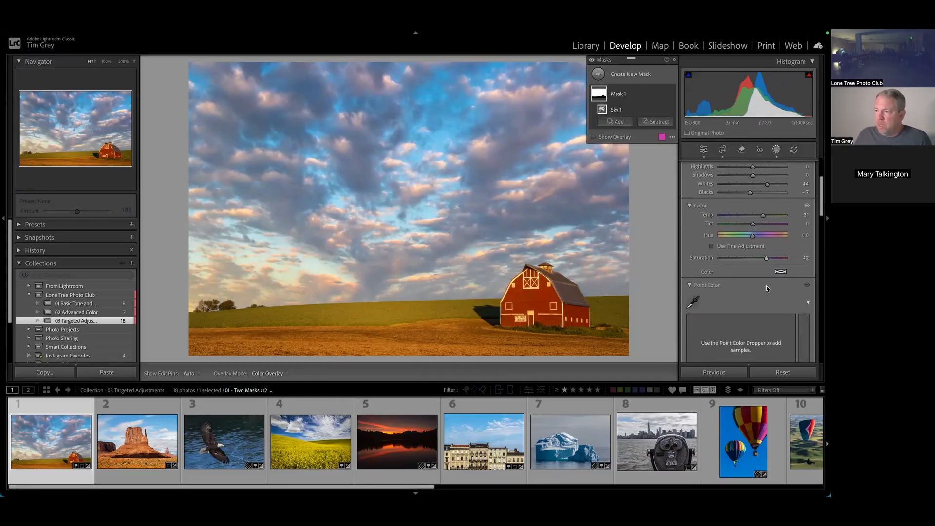
{"action": "scroll", "coordinate": [767, 288], "scroll_direction": "down", "scroll_amount": 4}
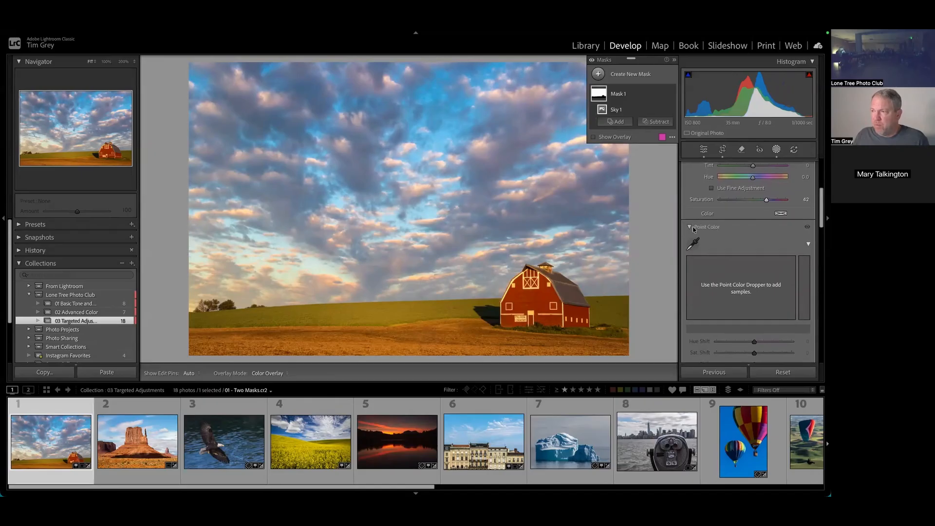
{"action": "left_click", "coordinate": [695, 229]}
{"action": "left_click", "coordinate": [690, 243]}
{"action": "scroll", "coordinate": [756, 276], "scroll_direction": "down", "scroll_amount": 4}
{"action": "left_click_drag", "start_coordinate": [753, 225], "coordinate": [774, 226]}
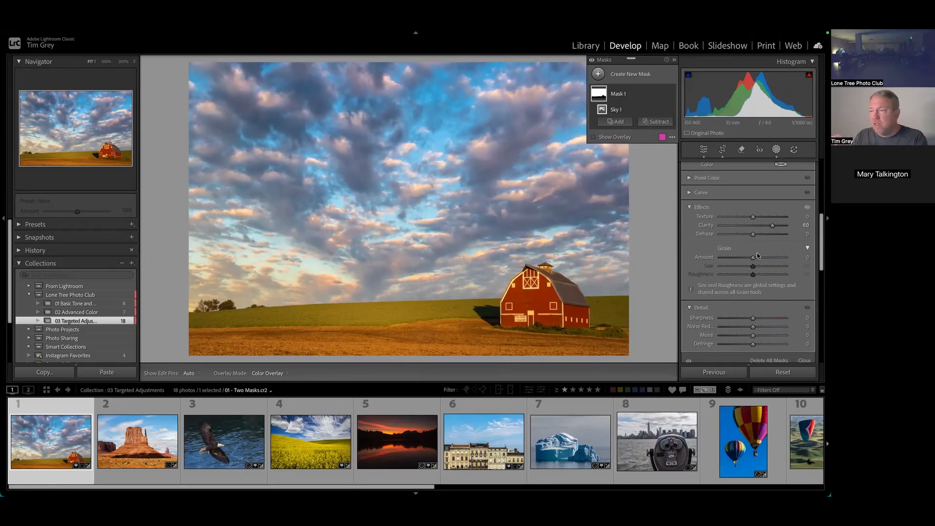
{"action": "scroll", "coordinate": [750, 273], "scroll_direction": "down", "scroll_amount": 1}
{"action": "scroll", "coordinate": [750, 273], "scroll_direction": "down", "scroll_amount": 2}
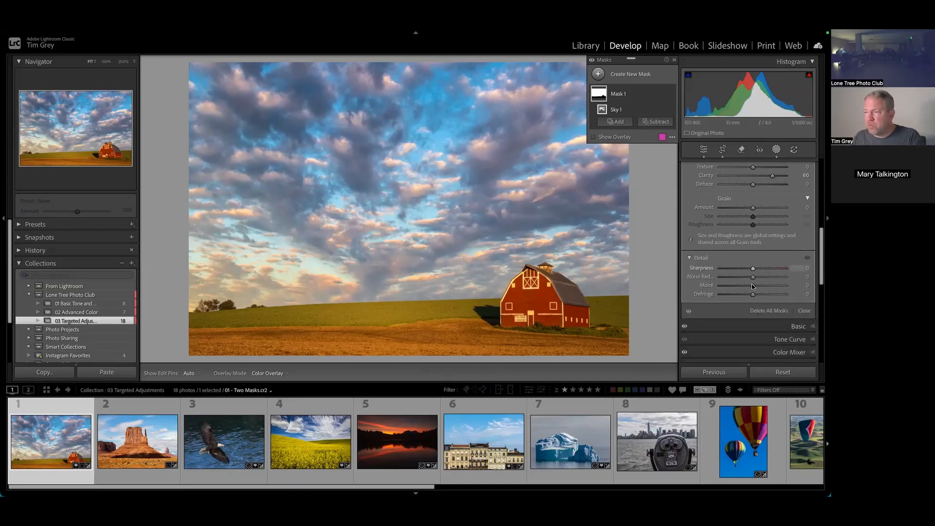
{"action": "scroll", "coordinate": [755, 287], "scroll_direction": "up", "scroll_amount": 6}
{"action": "scroll", "coordinate": [758, 294], "scroll_direction": "up", "scroll_amount": 5}
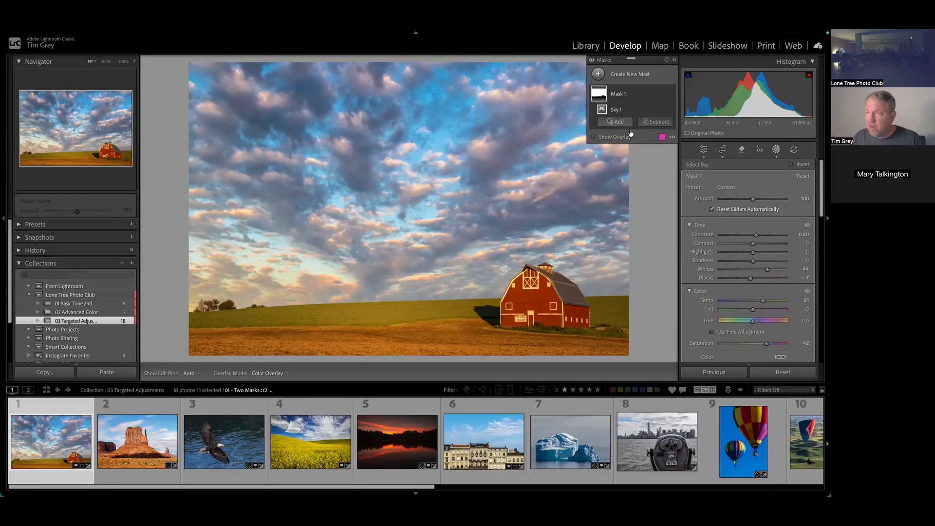
Step: Add a second mask that automatically selects the barn as the subject
{"action": "key", "text": "F1"}
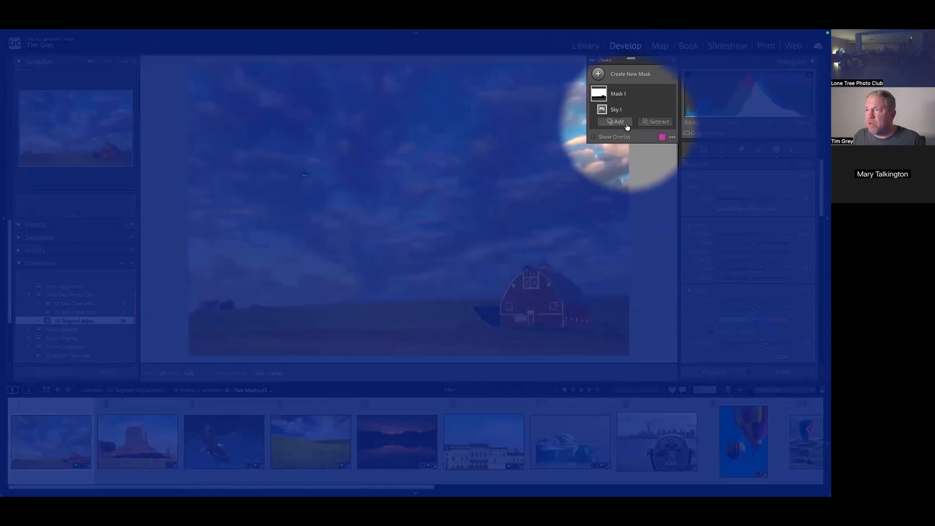
{"action": "key", "text": "F1"}
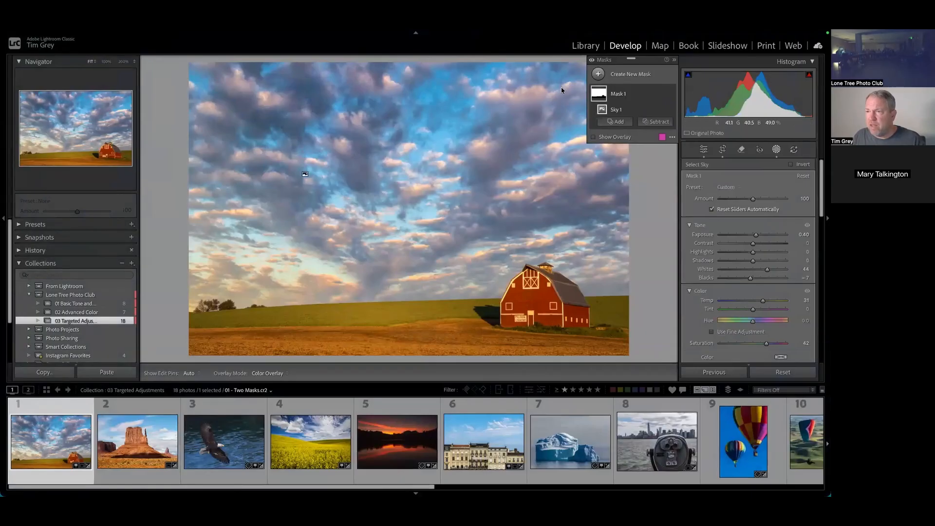
{"action": "key", "text": "F1"}
{"action": "key", "text": "F1"}
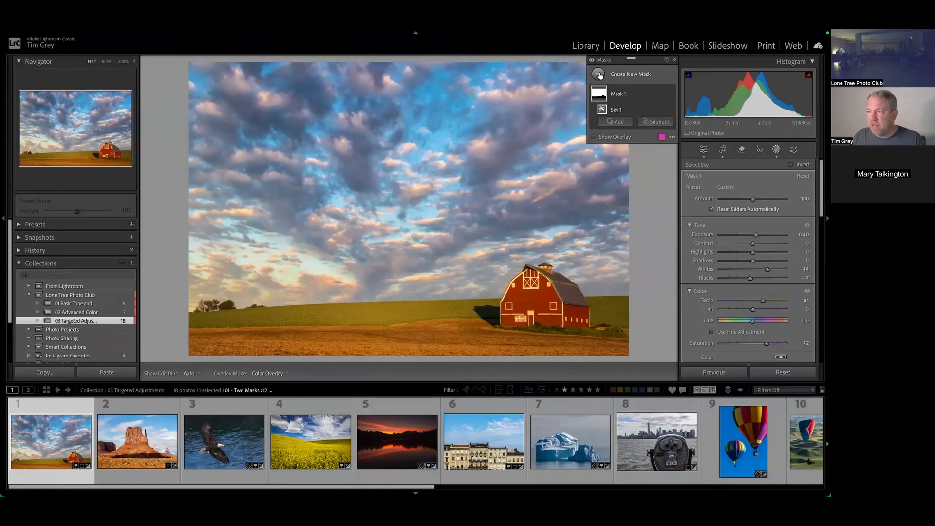
{"action": "left_click", "coordinate": [599, 75]}
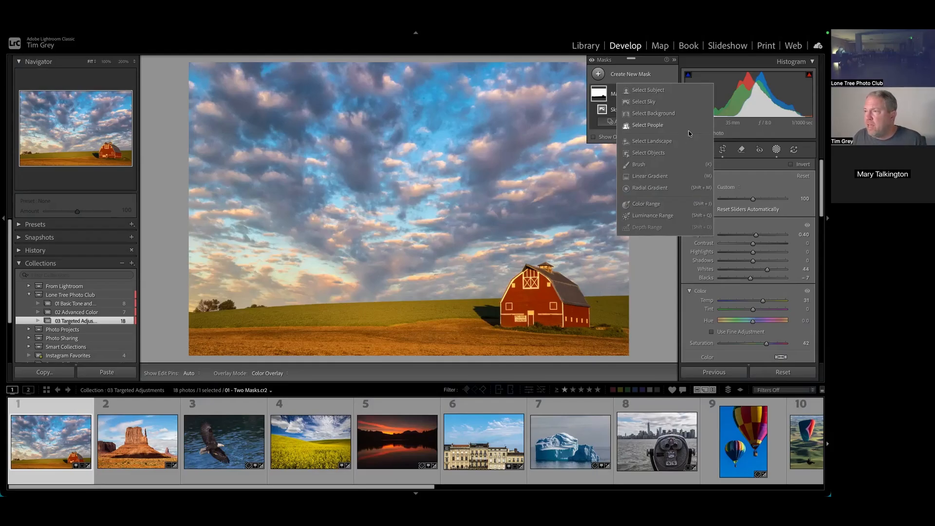
{"action": "left_click", "coordinate": [656, 91]}
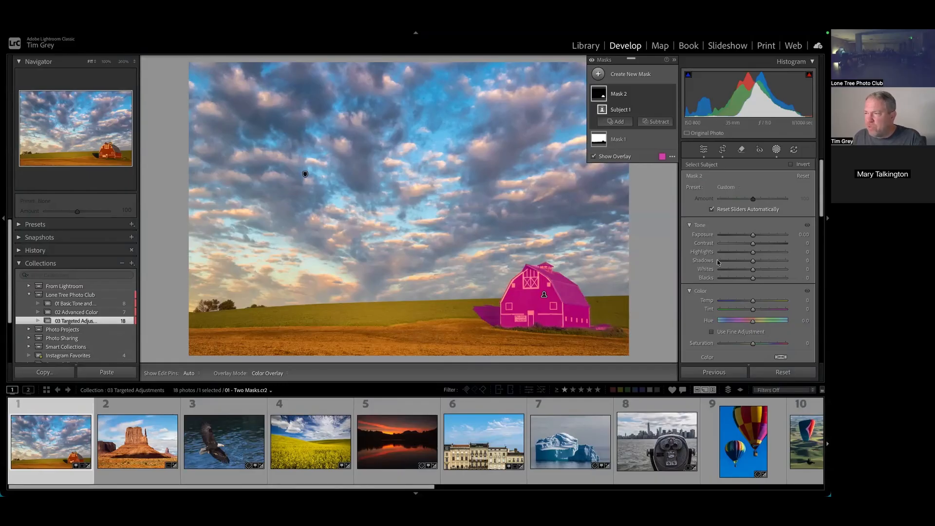
Step: Adjust the barn mask with Exposure 0.24, Temp 4, Tint -2, Hue -11.0, Saturation 22 and Clarity 28
{"action": "mouse_move", "coordinate": [753, 235]}
{"action": "left_mouse_down"}
{"action": "mouse_move", "coordinate": [763, 239]}
{"action": "mouse_move", "coordinate": [755, 238]}
{"action": "left_mouse_up"}
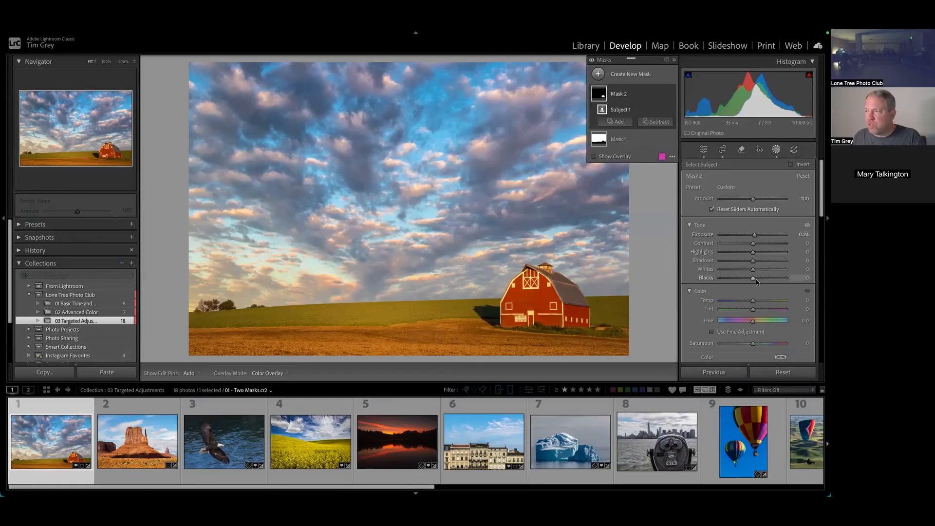
{"action": "left_click_drag", "start_coordinate": [755, 302], "coordinate": [760, 343]}
{"action": "scroll", "coordinate": [727, 319], "scroll_direction": "down", "scroll_amount": 3}
{"action": "left_click_drag", "start_coordinate": [754, 339], "coordinate": [763, 340]}
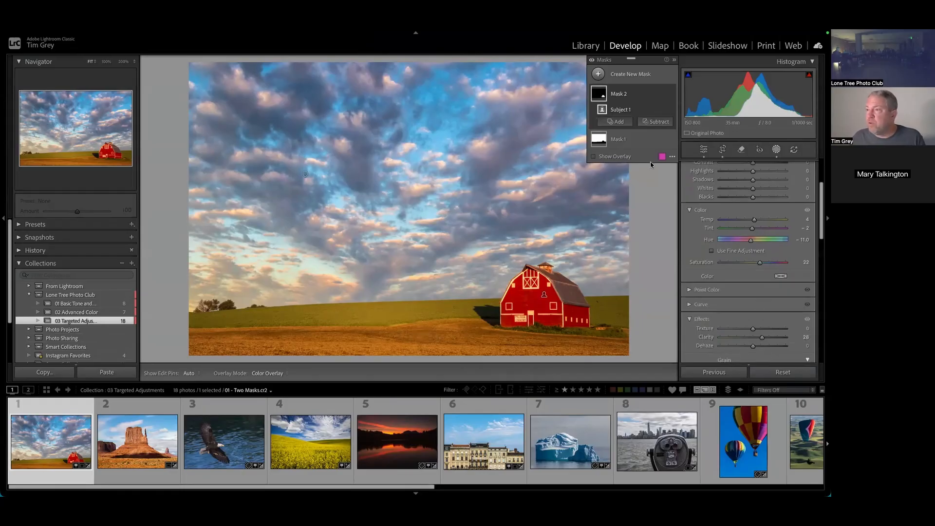
{"action": "mouse_move", "coordinate": [643, 102]}
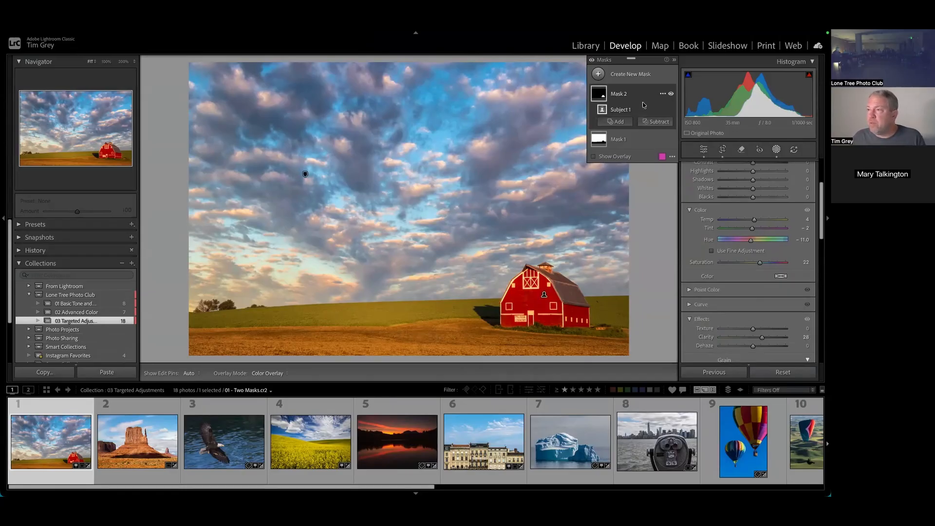
Step: Check both masks' selections and rename the barn's subject mask as Barn
{"action": "left_click", "coordinate": [601, 95]}
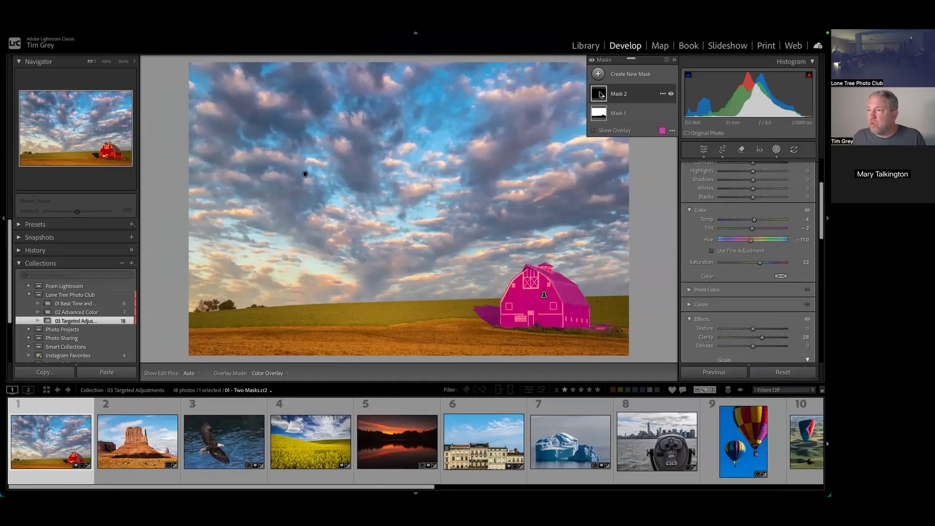
{"action": "left_click", "coordinate": [599, 115]}
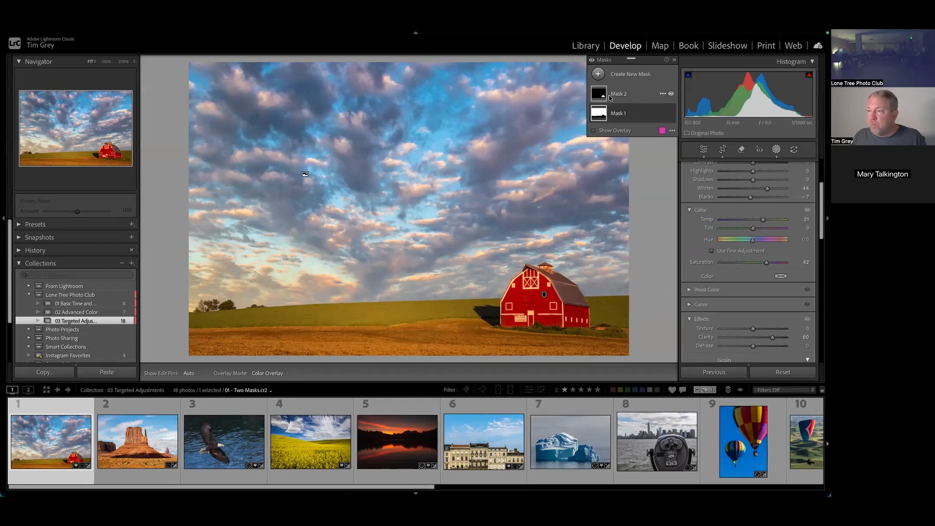
{"action": "mouse_move", "coordinate": [603, 98]}
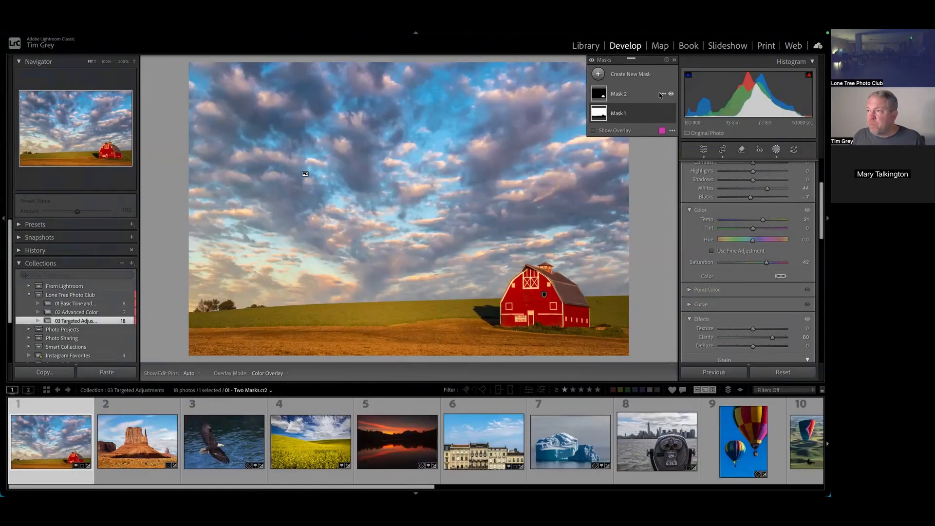
{"action": "left_click", "coordinate": [663, 95]}
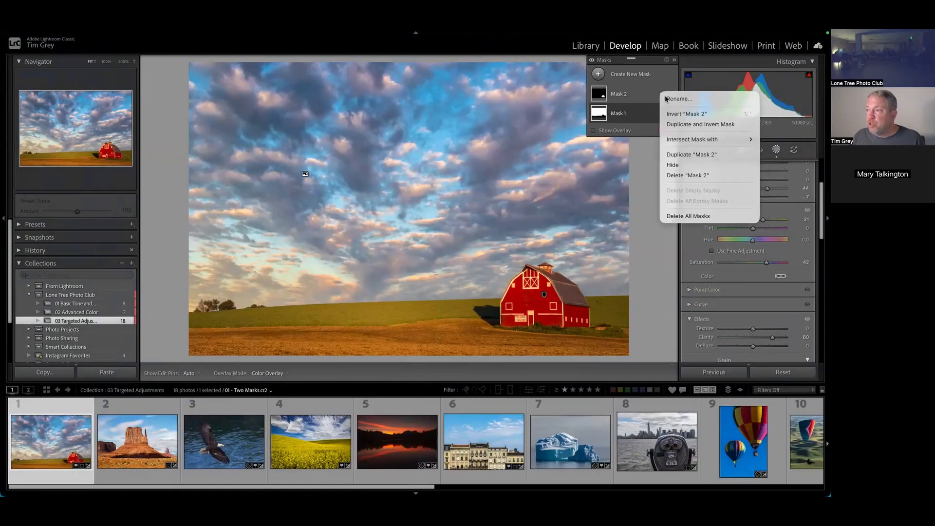
{"action": "left_click", "coordinate": [663, 95]}
{"action": "left_click", "coordinate": [663, 95]}
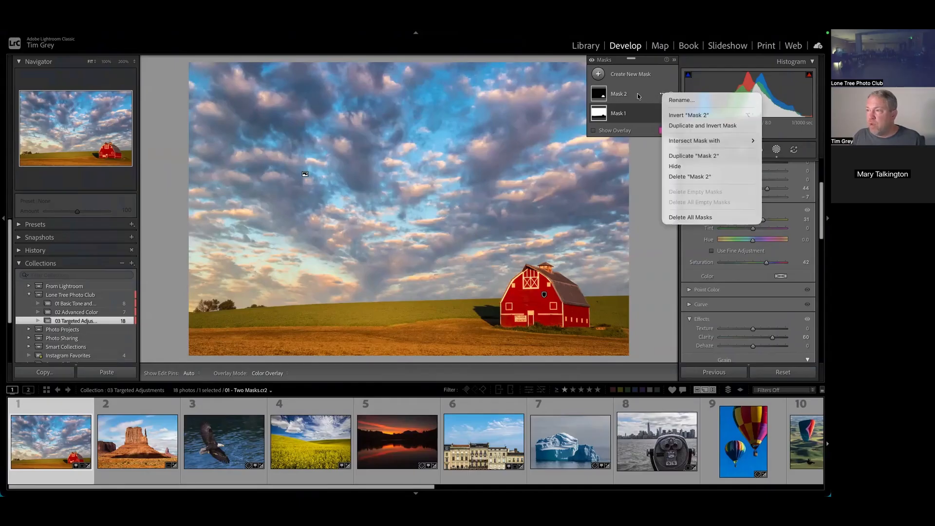
{"action": "left_click", "coordinate": [632, 95]}
{"action": "left_click", "coordinate": [662, 95]}
{"action": "left_click", "coordinate": [672, 97]}
{"action": "type", "text": "Barn"}
{"action": "key", "text": "Return"}
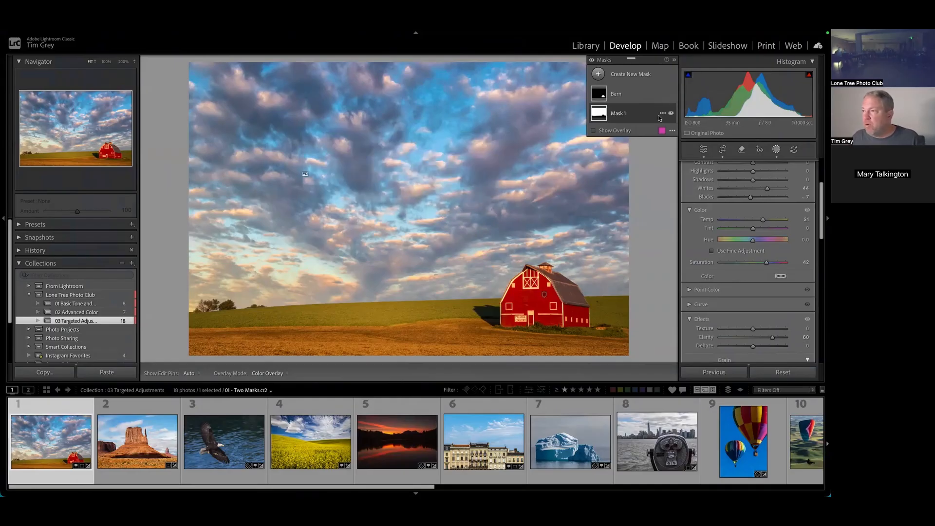
Step: Rename the original sky mask as Sky
{"action": "left_click", "coordinate": [662, 113]}
{"action": "left_click", "coordinate": [671, 118]}
{"action": "type", "text": "Sjk"}
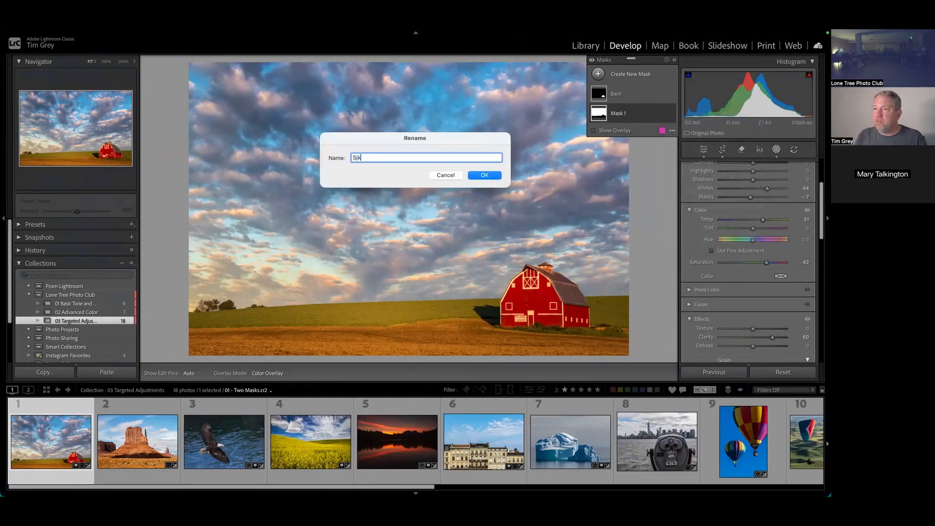
{"action": "key", "text": "Return"}
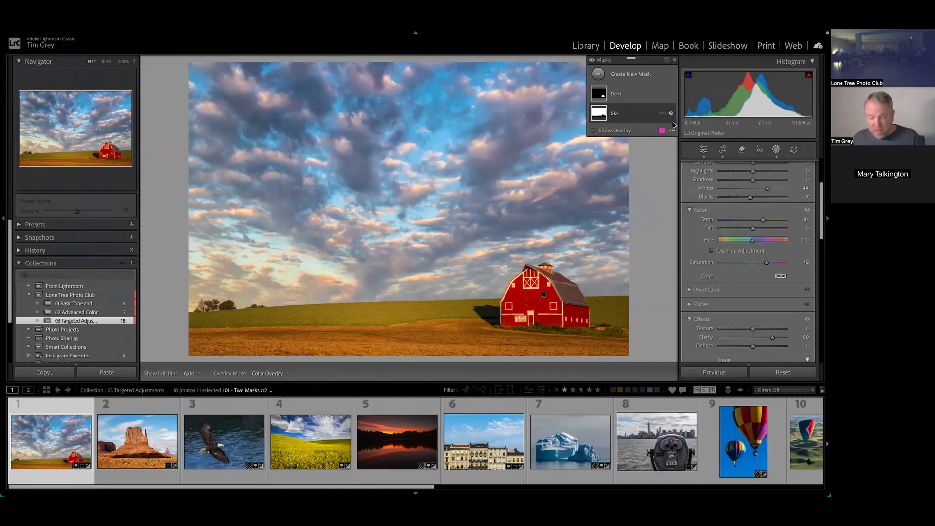
{"action": "key", "text": "F1"}
{"action": "mouse_move", "coordinate": [600, 116]}
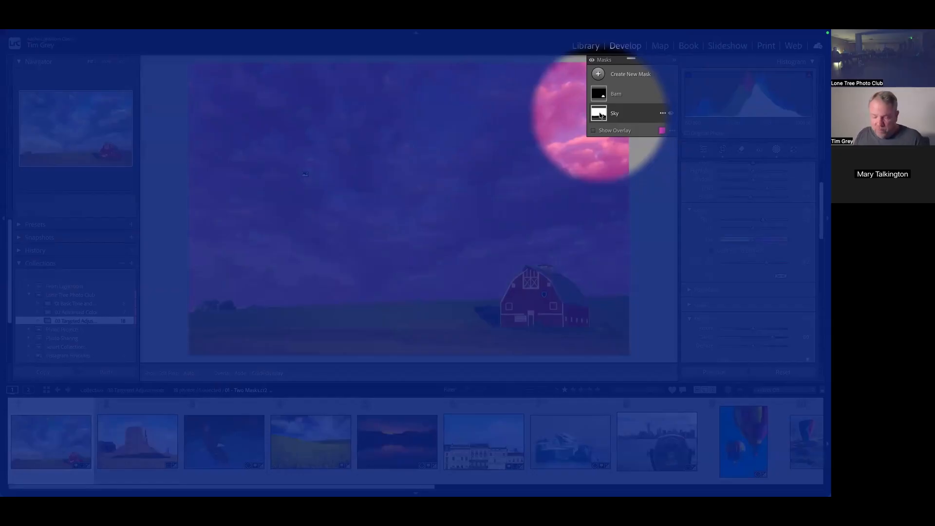
{"action": "key", "text": "F1"}
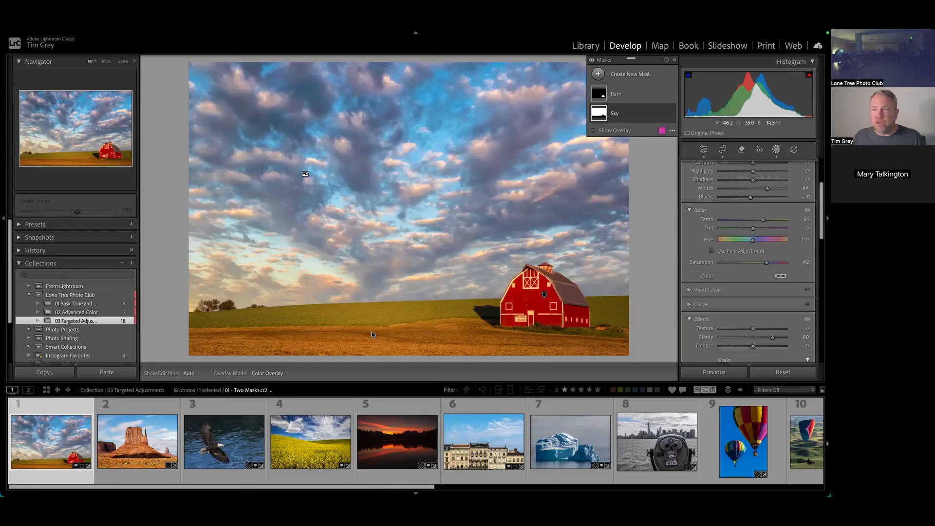
Step: Open the desert butte photo, try an automatic subject mask on it, and undo that mask
{"action": "left_click", "coordinate": [149, 438]}
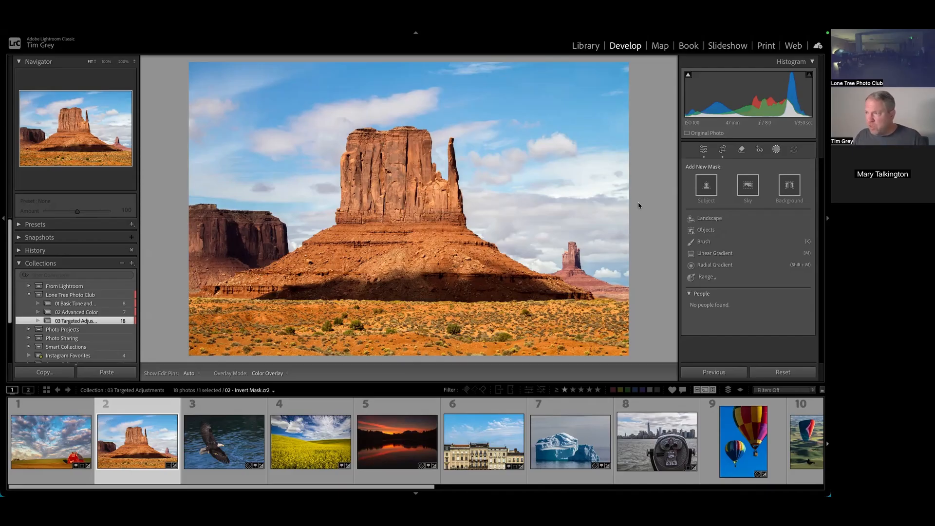
{"action": "left_click", "coordinate": [707, 186]}
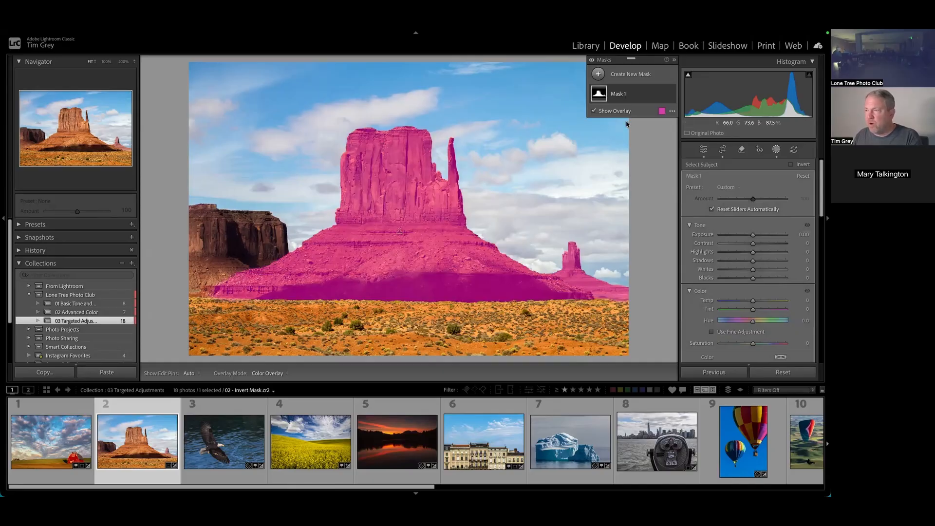
{"action": "key", "text": "ctrl+z"}
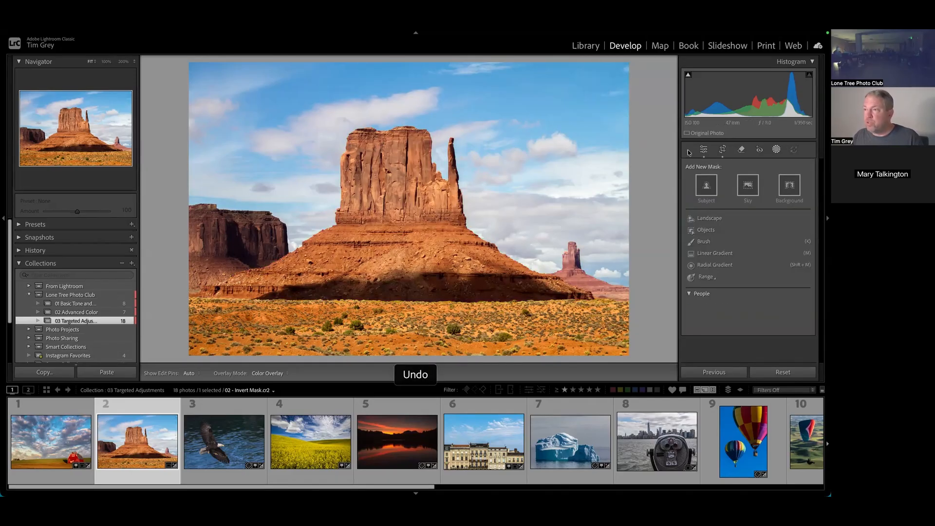
{"action": "left_click", "coordinate": [715, 220]}
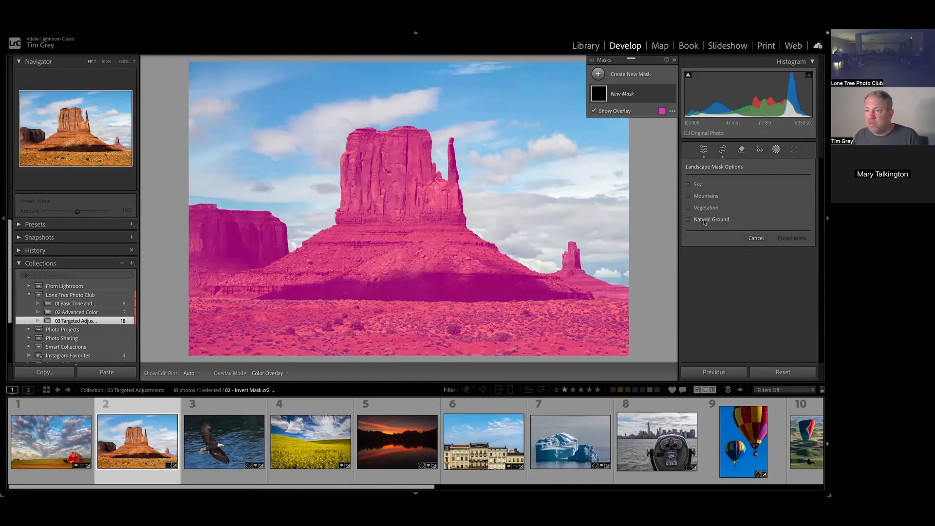
{"action": "left_click", "coordinate": [704, 222]}
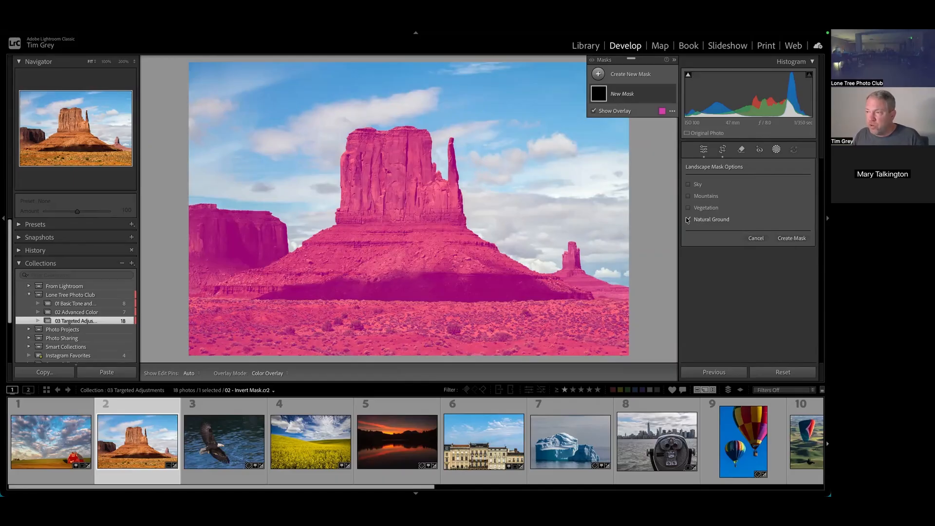
{"action": "left_click", "coordinate": [792, 239]}
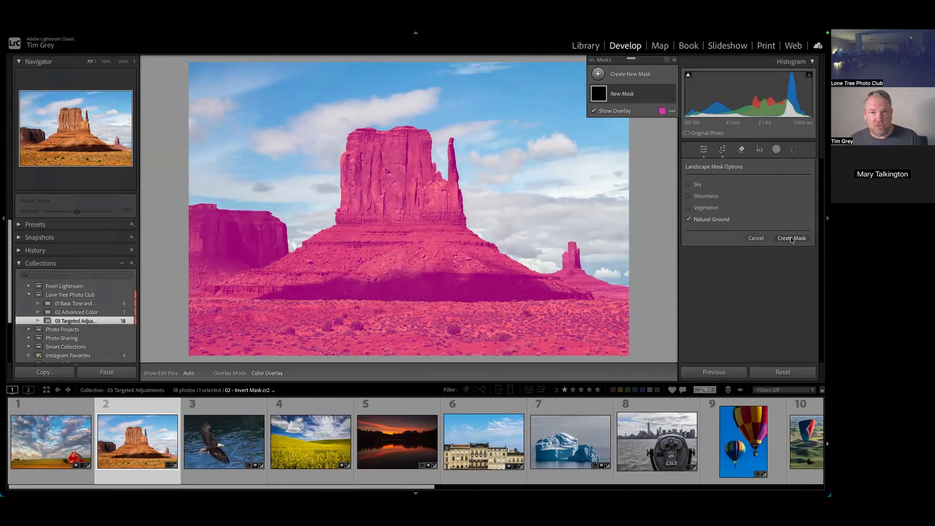
{"action": "left_click", "coordinate": [758, 239]}
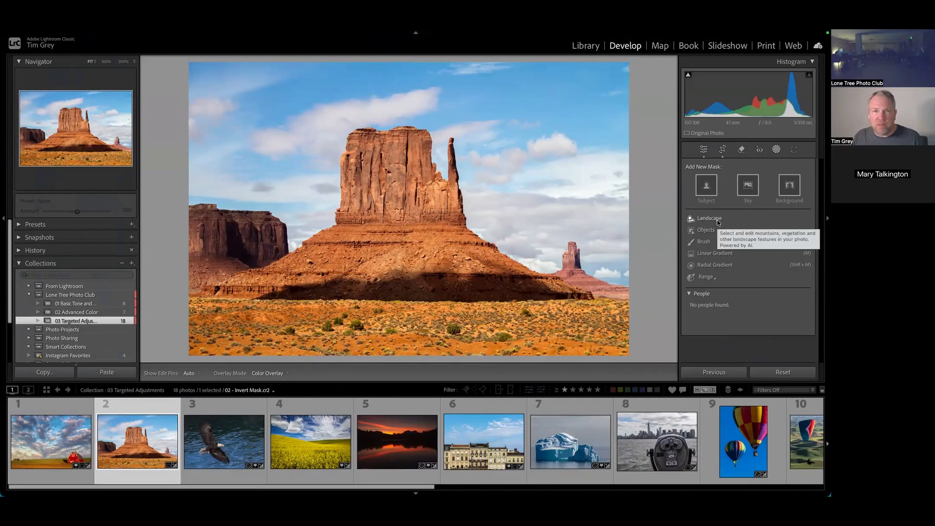
Step: Create an automatic sky mask on the butte photo and invert it to cover the land instead
{"action": "left_click", "coordinate": [750, 186]}
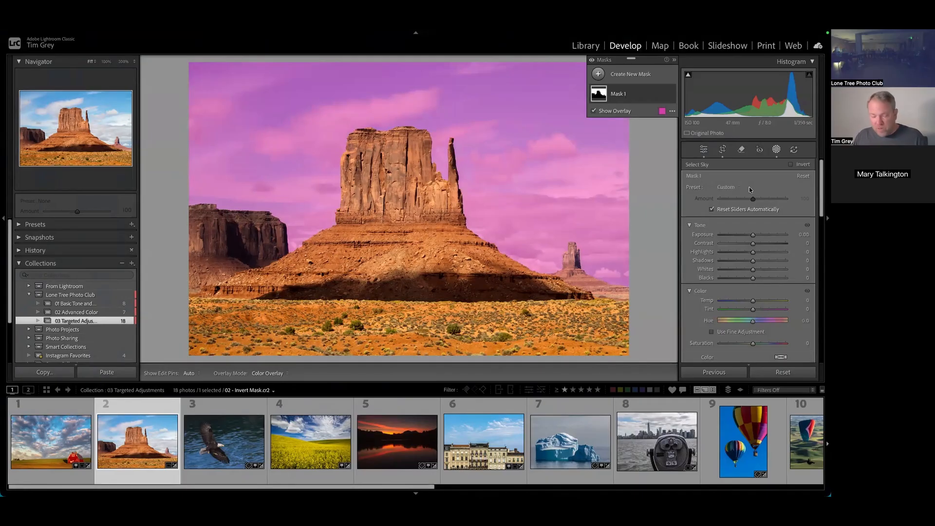
{"action": "key", "text": "F1"}
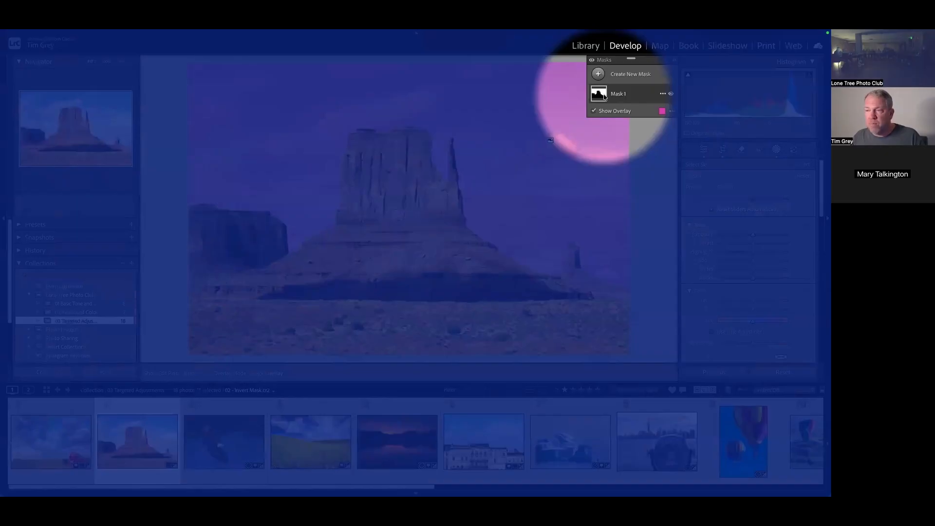
{"action": "key", "text": "F1"}
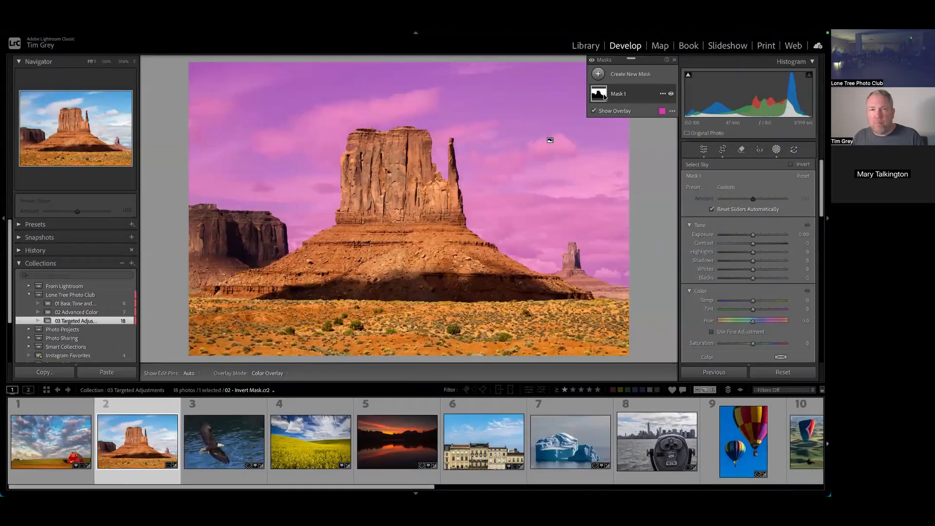
{"action": "left_click", "coordinate": [663, 94]}
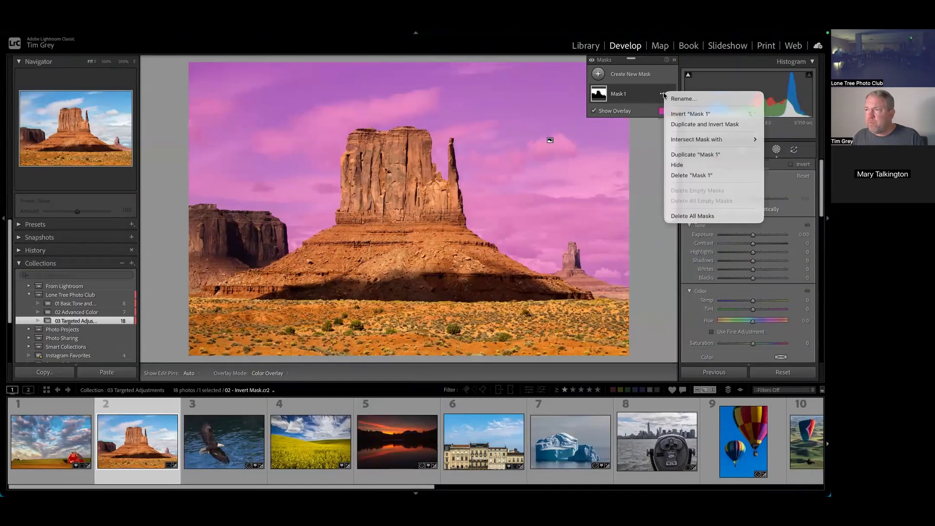
{"action": "left_click", "coordinate": [698, 115]}
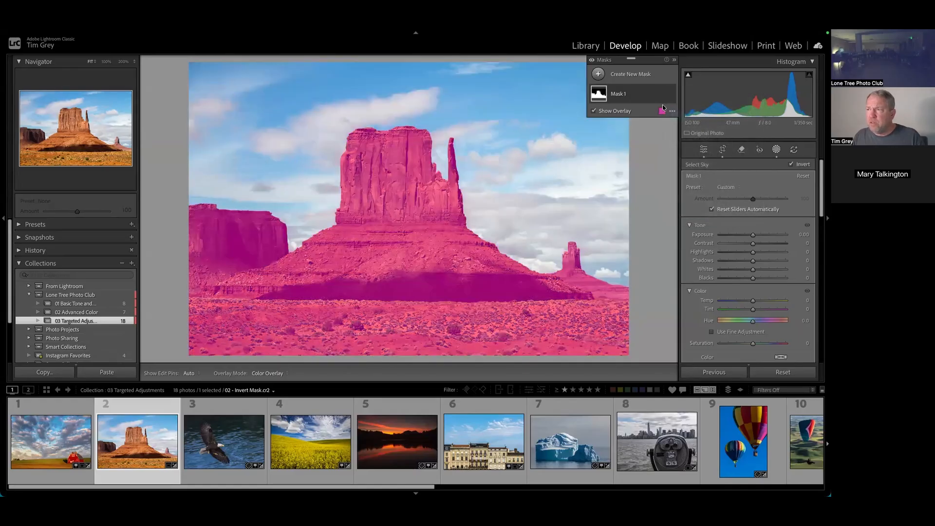
Step: Rename the inverted sky mask as Landscape
{"action": "left_click", "coordinate": [662, 94]}
{"action": "left_click", "coordinate": [674, 99]}
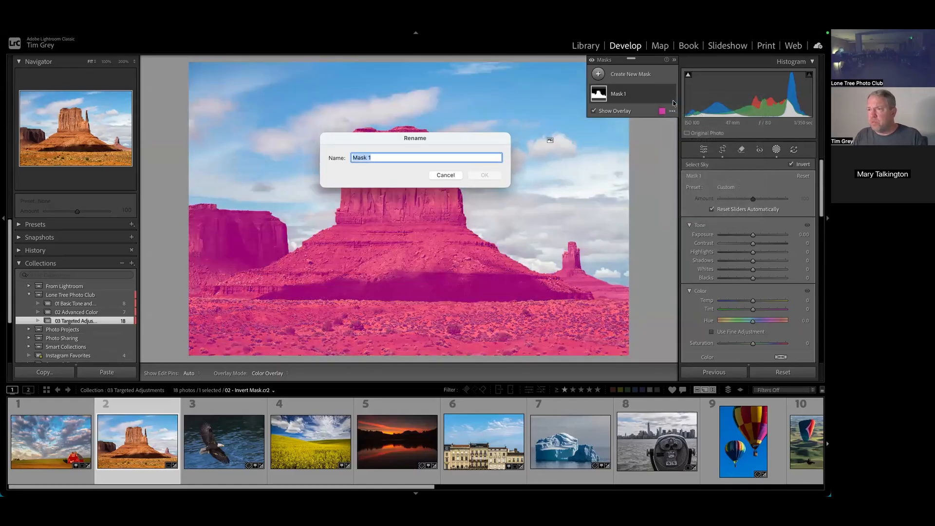
{"action": "type", "text": "Landscape"}
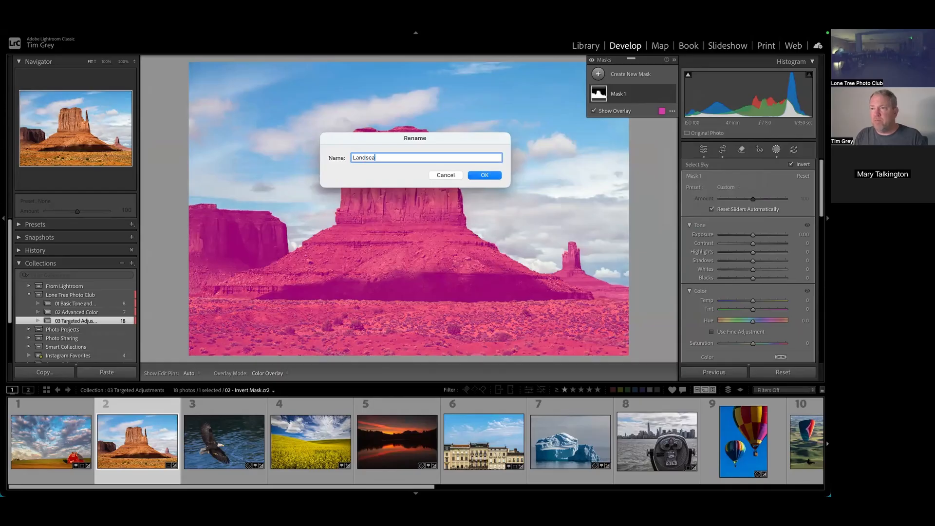
{"action": "key", "text": "Return"}
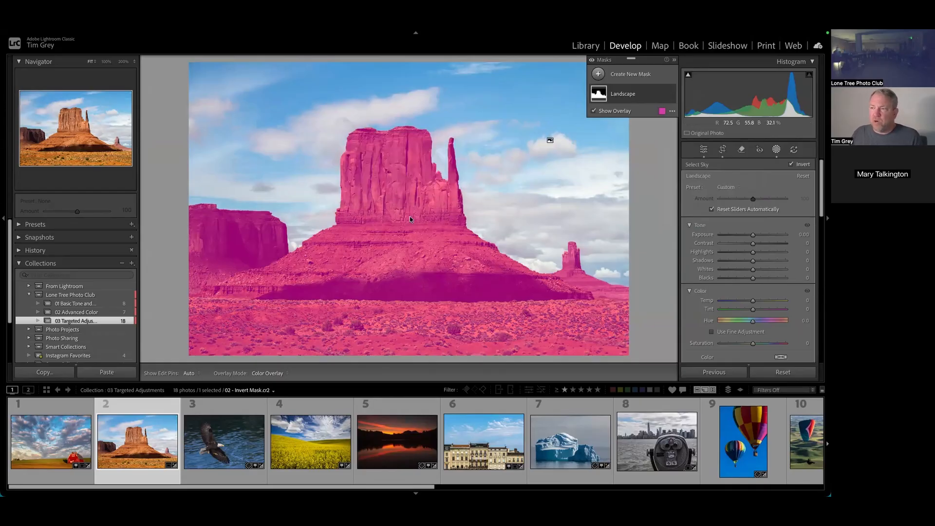
Step: Adjust the Landscape mask with Saturation 41, Texture 17, Clarity 65 and Dehaze 13
{"action": "scroll", "coordinate": [755, 308], "scroll_direction": "down", "scroll_amount": 2}
{"action": "left_click_drag", "start_coordinate": [754, 302], "coordinate": [765, 302]}
{"action": "scroll", "coordinate": [760, 311], "scroll_direction": "down", "scroll_amount": 1}
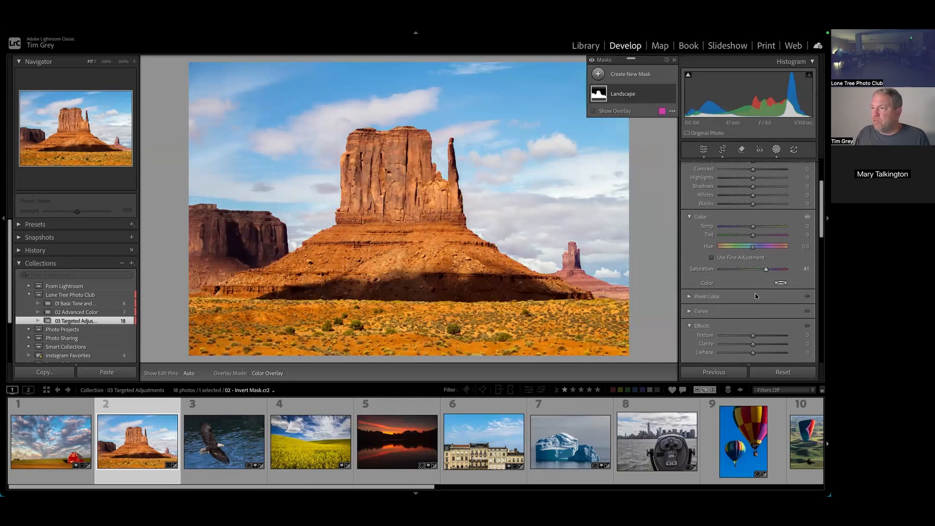
{"action": "scroll", "coordinate": [746, 304], "scroll_direction": "up", "scroll_amount": 2}
{"action": "scroll", "coordinate": [744, 302], "scroll_direction": "down", "scroll_amount": 5}
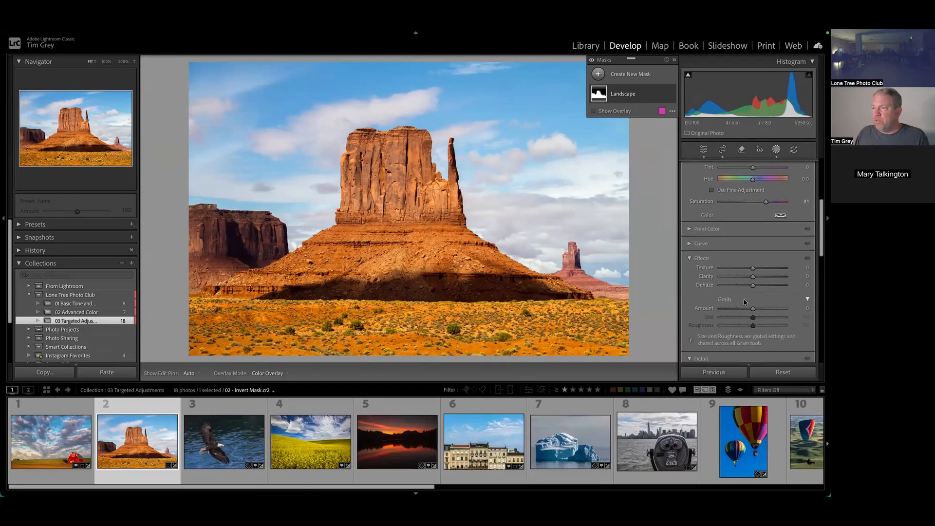
{"action": "mouse_move", "coordinate": [753, 277]}
{"action": "left_mouse_down"}
{"action": "mouse_move", "coordinate": [775, 277]}
{"action": "mouse_move", "coordinate": [757, 268]}
{"action": "mouse_move", "coordinate": [758, 286]}
{"action": "left_mouse_up"}
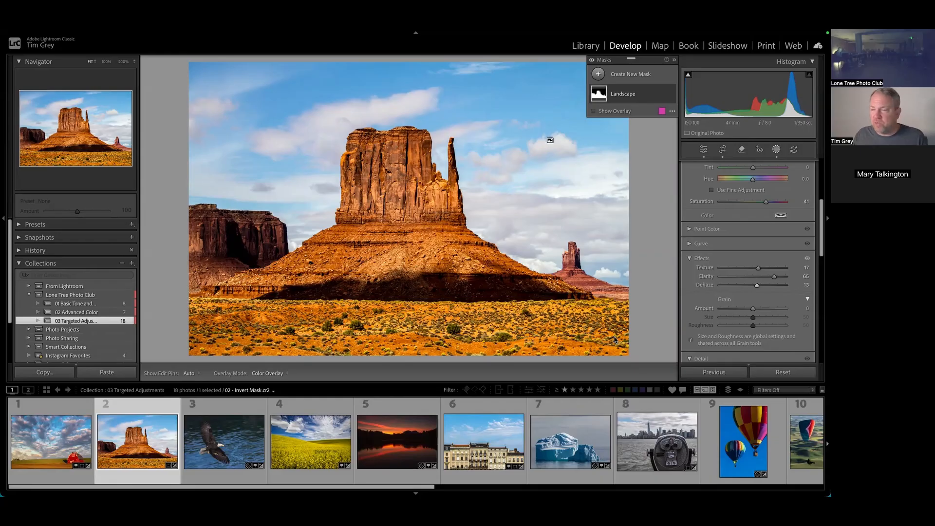
Step: Open the flying eagle photo and add a mask that automatically selects its background
{"action": "left_click", "coordinate": [230, 431]}
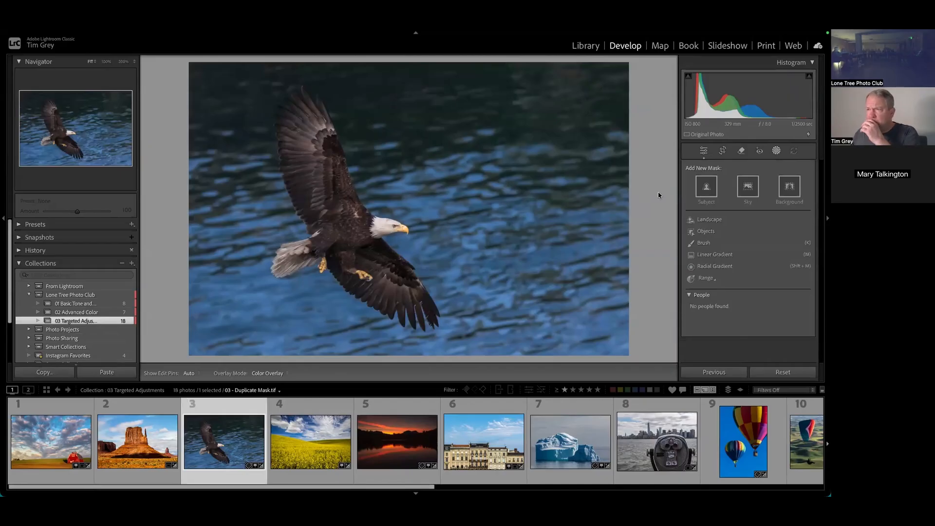
{"action": "left_click", "coordinate": [789, 186]}
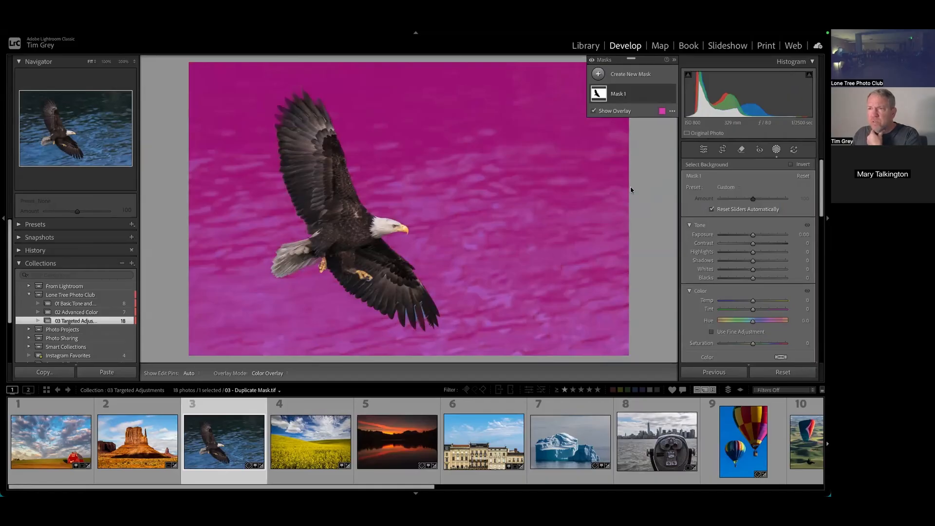
{"action": "key", "text": "F1"}
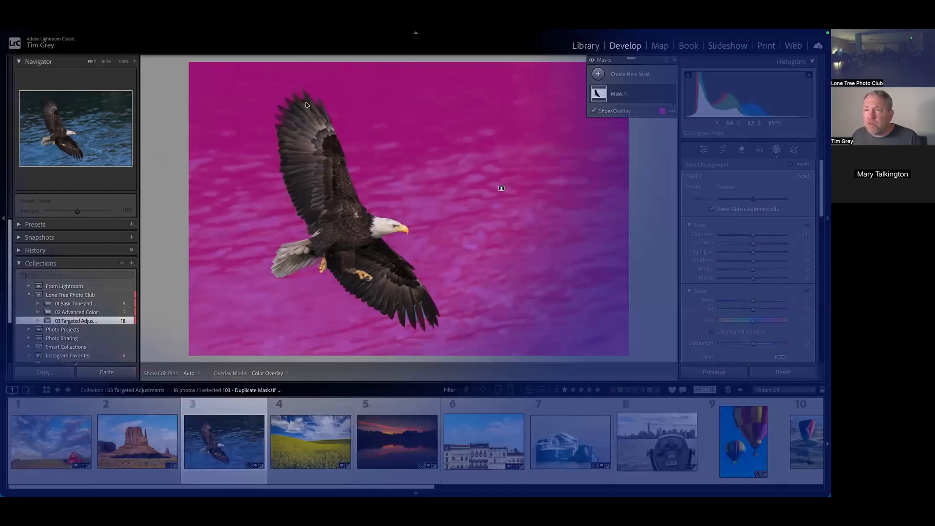
{"action": "key", "text": "F1"}
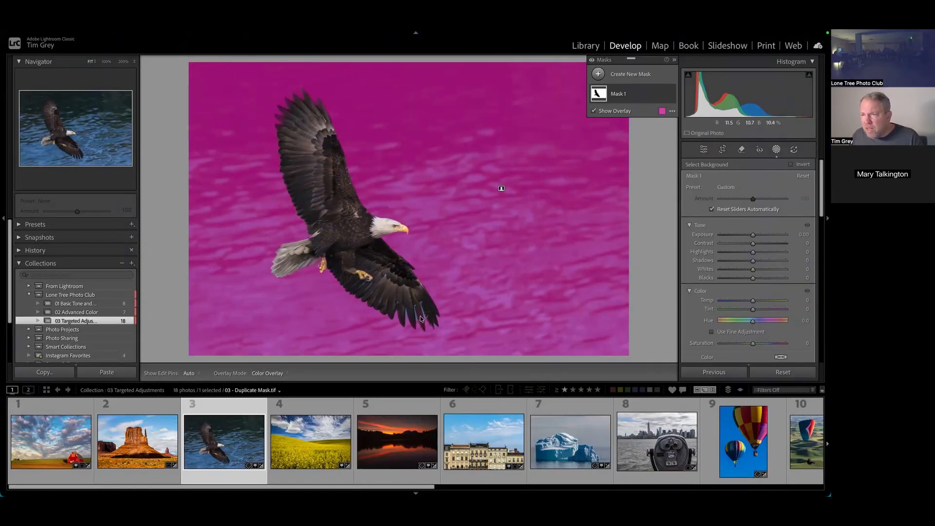
{"action": "key", "text": "F1"}
{"action": "key", "text": "F1"}
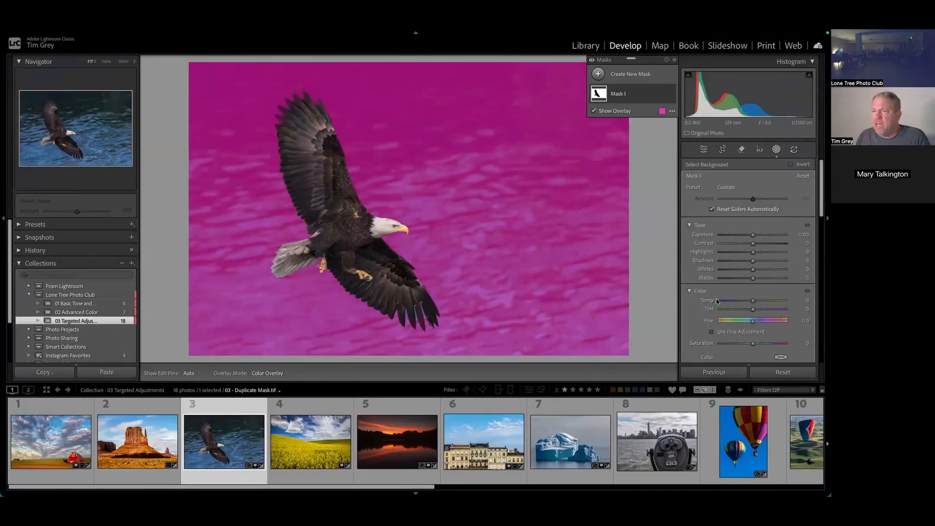
Step: Soften the eagle photo's masked background with Sharpness -100, Clarity -24 and Dehaze -18
{"action": "scroll", "coordinate": [719, 301], "scroll_direction": "down", "scroll_amount": 4}
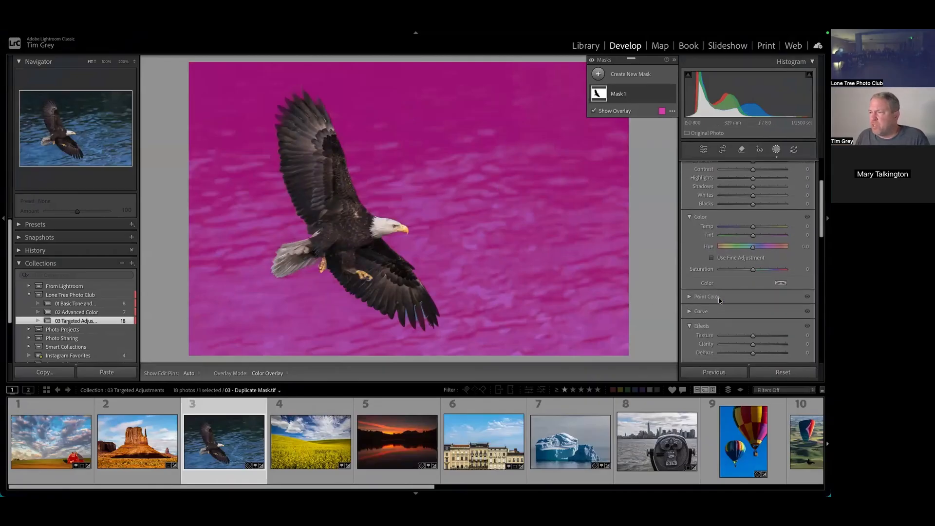
{"action": "scroll", "coordinate": [719, 301], "scroll_direction": "down", "scroll_amount": 6}
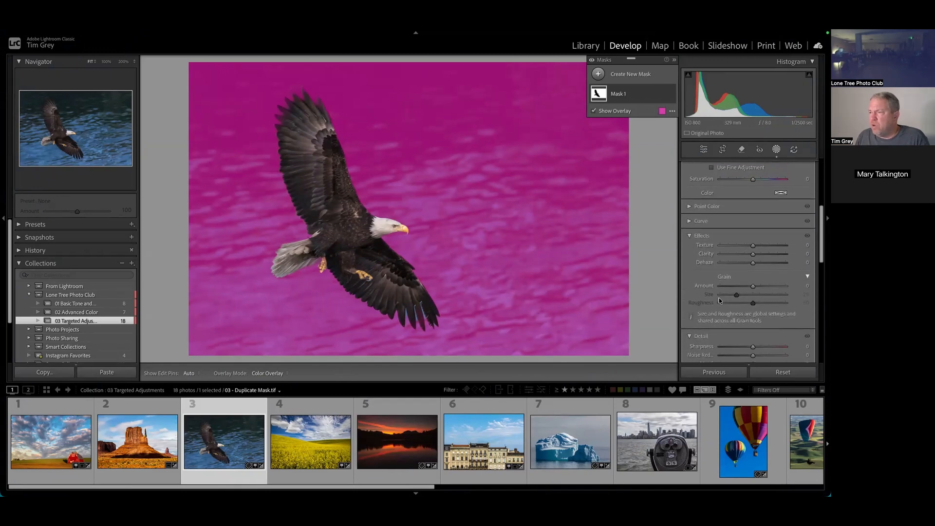
{"action": "left_click_drag", "start_coordinate": [753, 305], "coordinate": [702, 301]}
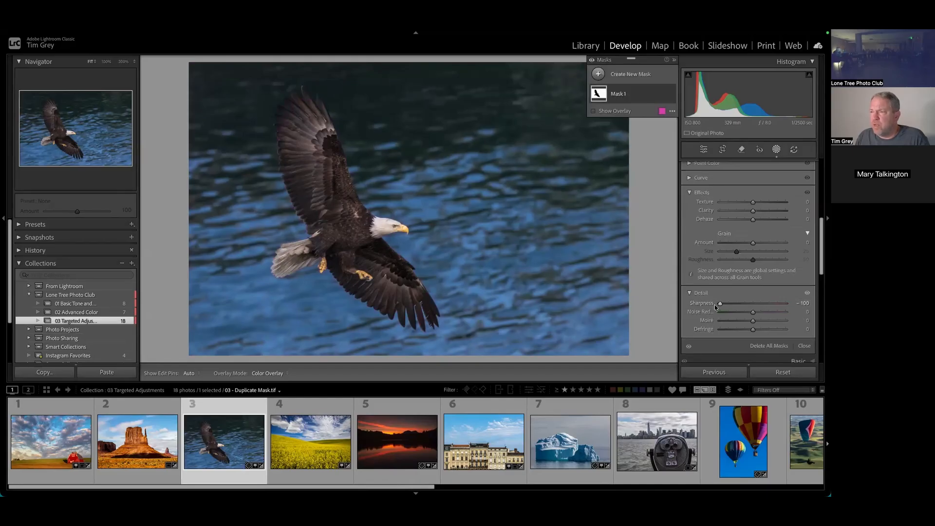
{"action": "left_click_drag", "start_coordinate": [753, 220], "coordinate": [744, 211]}
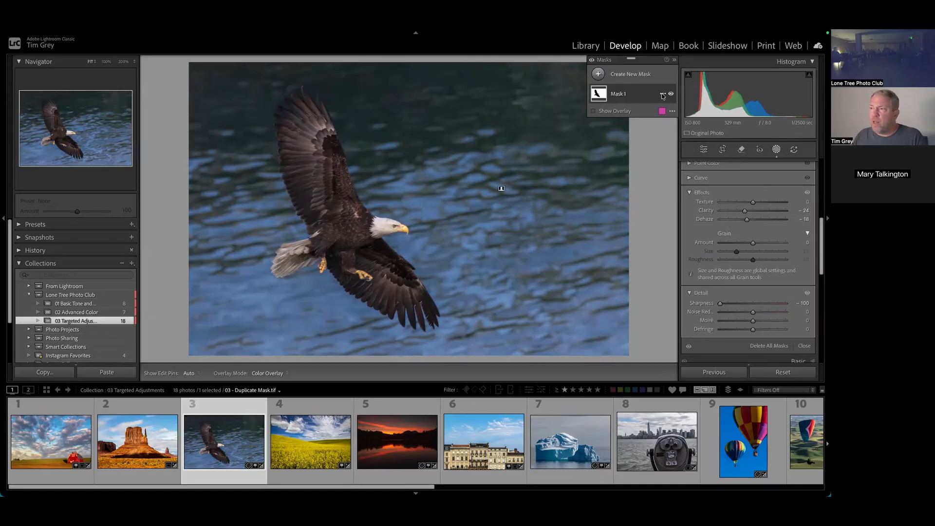
Step: Duplicate Mask 1 on the eagle's background to strengthen the softening, keeping the copy's Sharpness at -100
{"action": "left_click", "coordinate": [661, 95]}
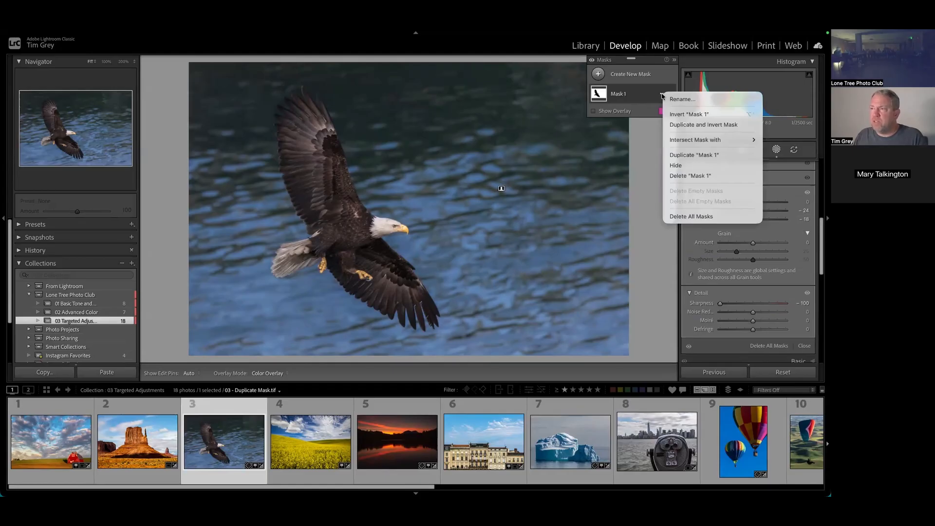
{"action": "left_click", "coordinate": [662, 95]}
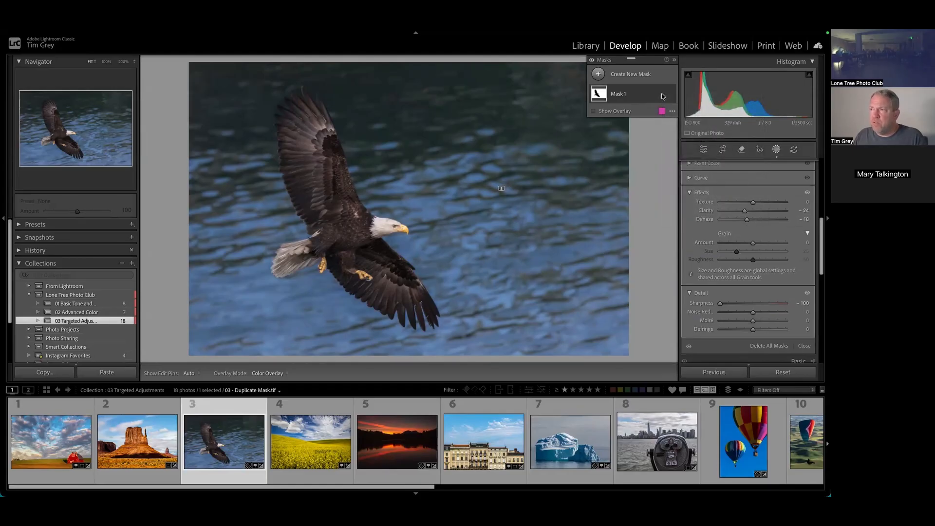
{"action": "left_click", "coordinate": [662, 96]}
{"action": "left_click", "coordinate": [662, 95]}
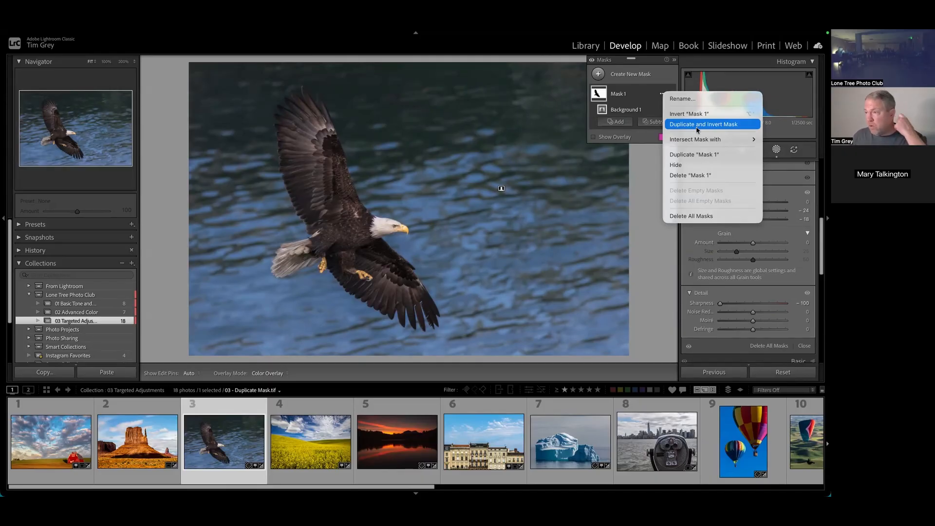
{"action": "left_click", "coordinate": [704, 154]}
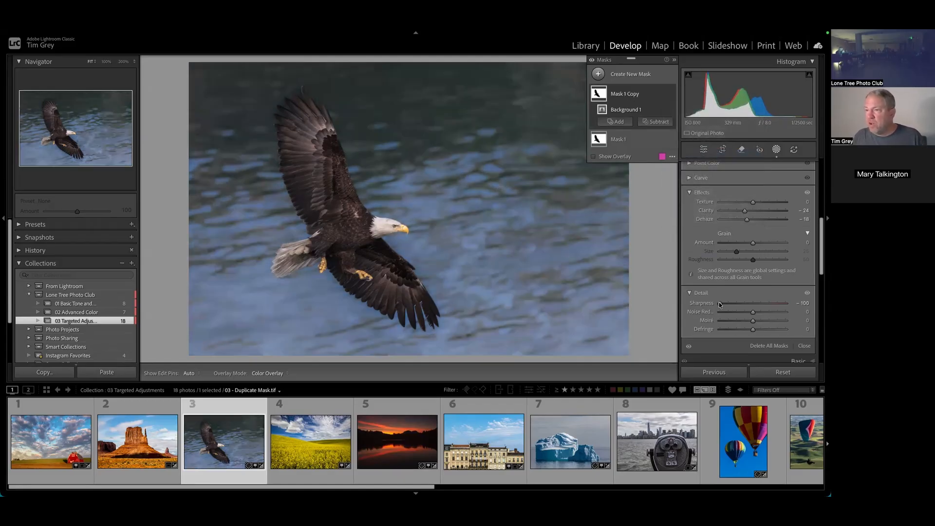
{"action": "left_click", "coordinate": [631, 96]}
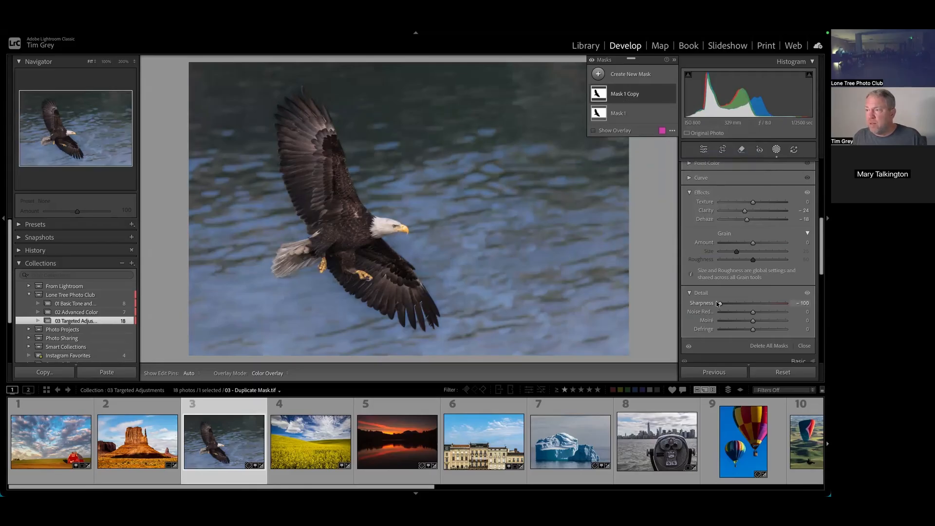
{"action": "mouse_move", "coordinate": [720, 303]}
{"action": "left_mouse_down"}
{"action": "mouse_move", "coordinate": [755, 303]}
{"action": "mouse_move", "coordinate": [716, 303]}
{"action": "left_mouse_up"}
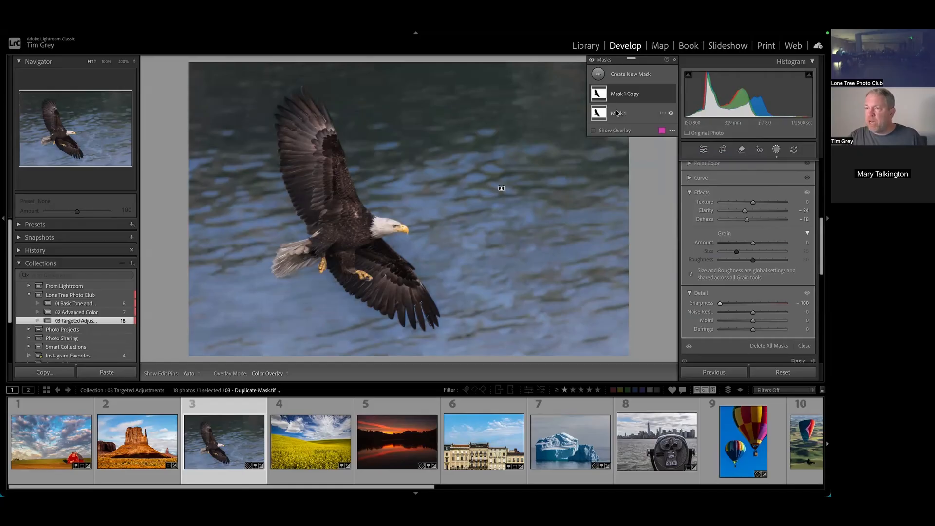
Step: Duplicate and invert Mask 1 Copy to cover the eagle, and set its Clarity to 56 and Saturation to 60
{"action": "left_click", "coordinate": [663, 94]}
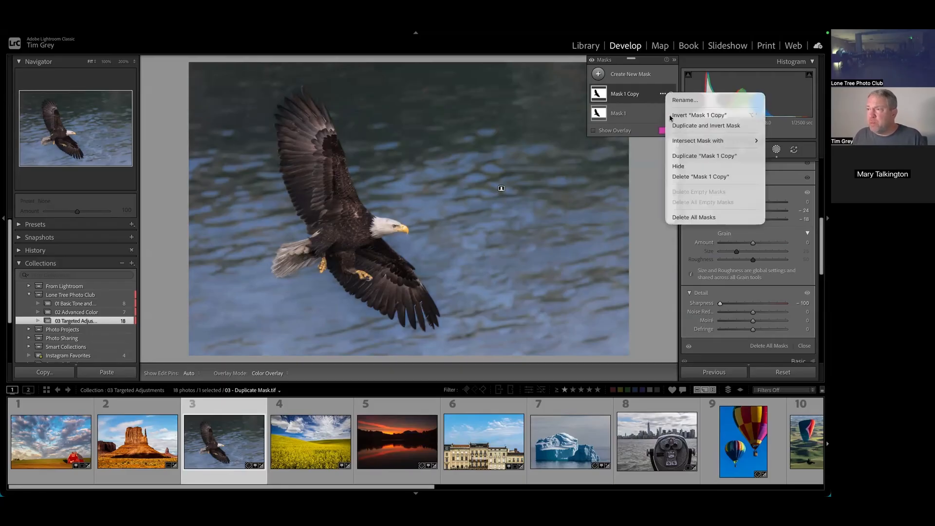
{"action": "left_click", "coordinate": [706, 126]}
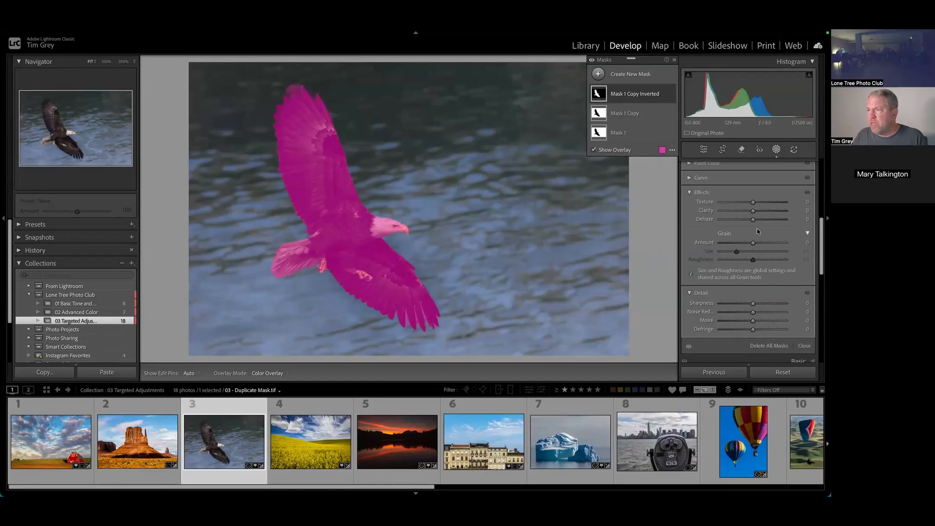
{"action": "left_click_drag", "start_coordinate": [754, 211], "coordinate": [771, 211]}
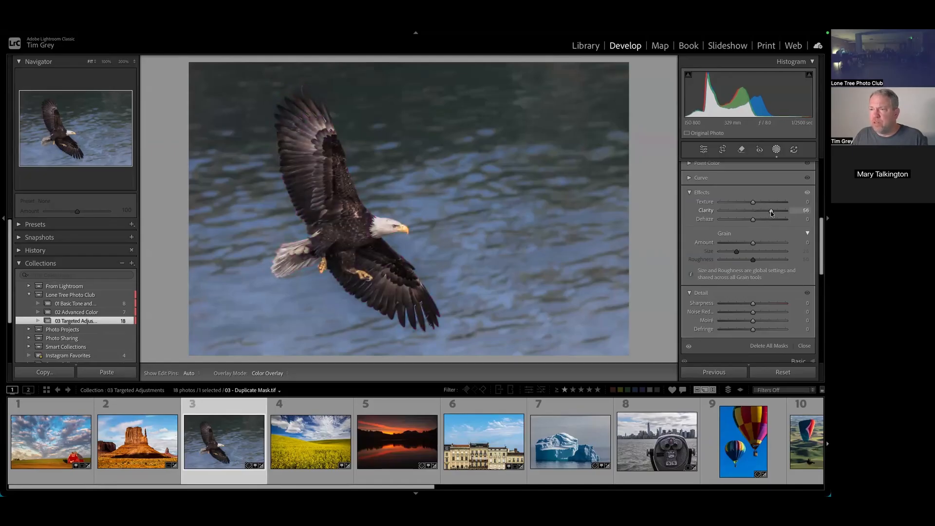
{"action": "scroll", "coordinate": [755, 302], "scroll_direction": "up", "scroll_amount": 5}
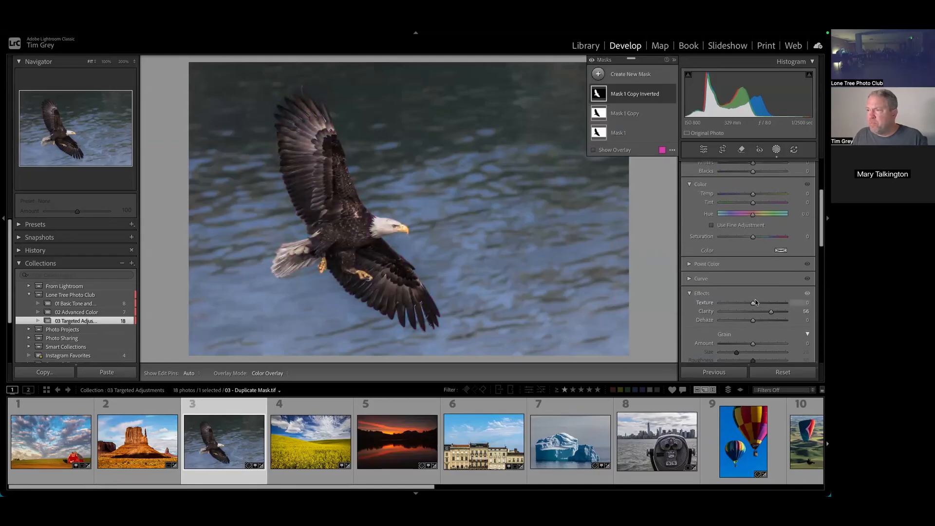
{"action": "left_click_drag", "start_coordinate": [754, 246], "coordinate": [774, 244]}
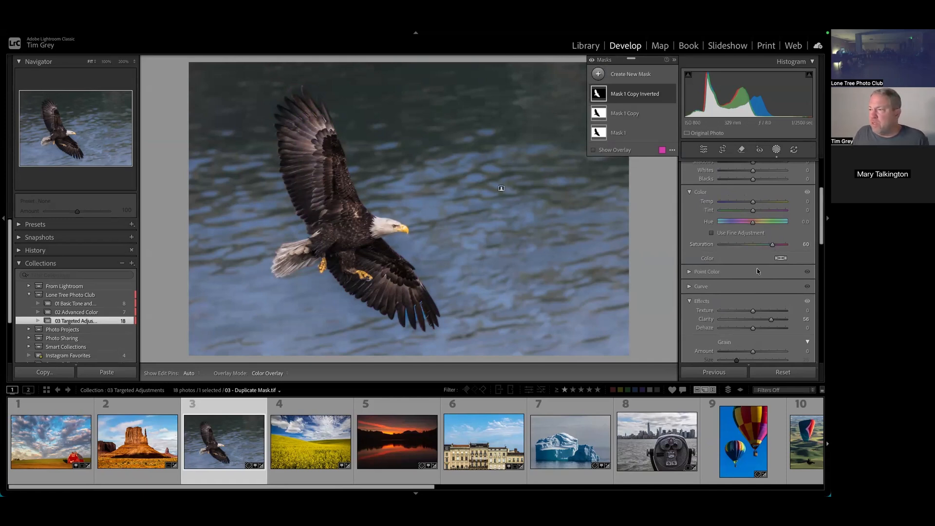
Step: Darken the water behind the eagle by setting Exposure to -0.74 on Mask 1 Copy
{"action": "left_click", "coordinate": [599, 116]}
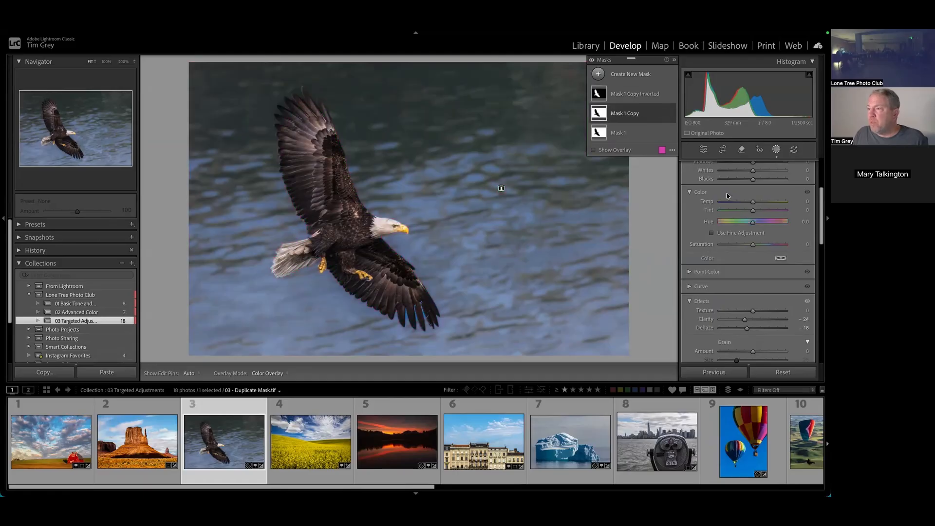
{"action": "left_click_drag", "start_coordinate": [758, 238], "coordinate": [748, 237]}
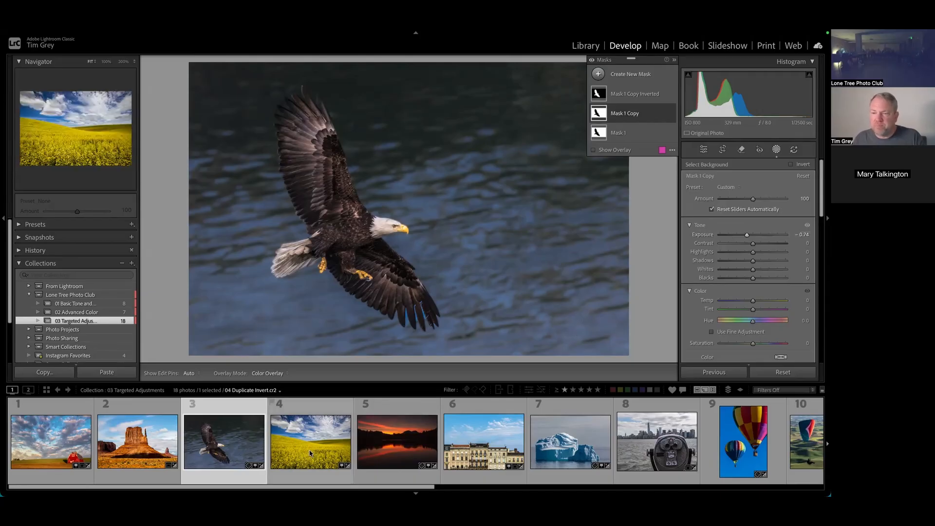
Step: Mask the sky in the yellow flower field photo and set Temp -5, Saturation 29, Texture 5, Clarity 51 and Dehaze -3
{"action": "left_click", "coordinate": [318, 440]}
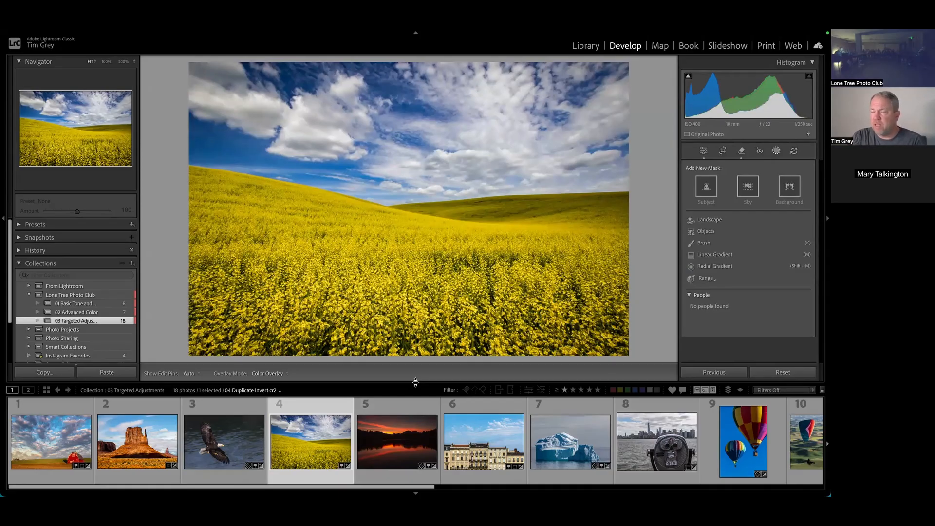
{"action": "left_click", "coordinate": [748, 190]}
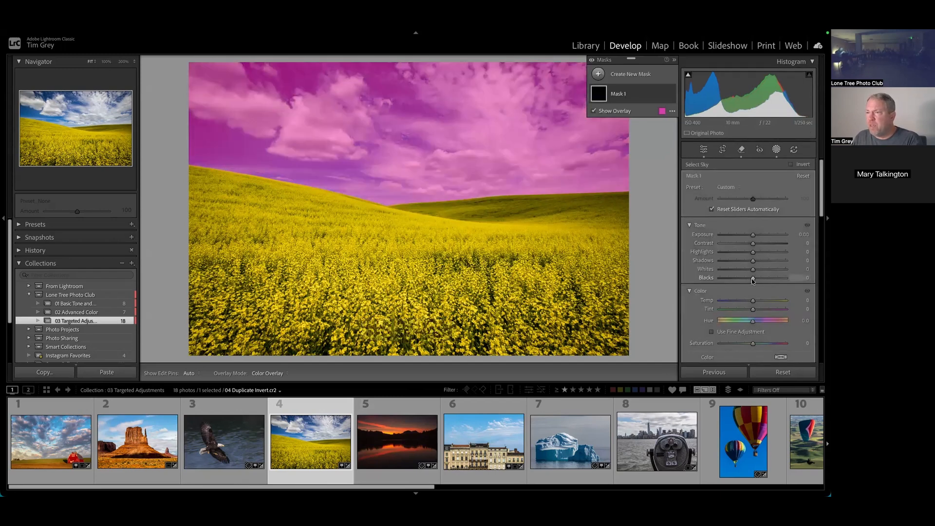
{"action": "left_click_drag", "start_coordinate": [753, 301], "coordinate": [751, 302]}
{"action": "mouse_move", "coordinate": [753, 343]}
{"action": "left_mouse_down"}
{"action": "mouse_move", "coordinate": [773, 348]}
{"action": "mouse_move", "coordinate": [752, 348]}
{"action": "mouse_move", "coordinate": [755, 330]}
{"action": "left_mouse_up"}
{"action": "scroll", "coordinate": [755, 340], "scroll_direction": "down", "scroll_amount": 3}
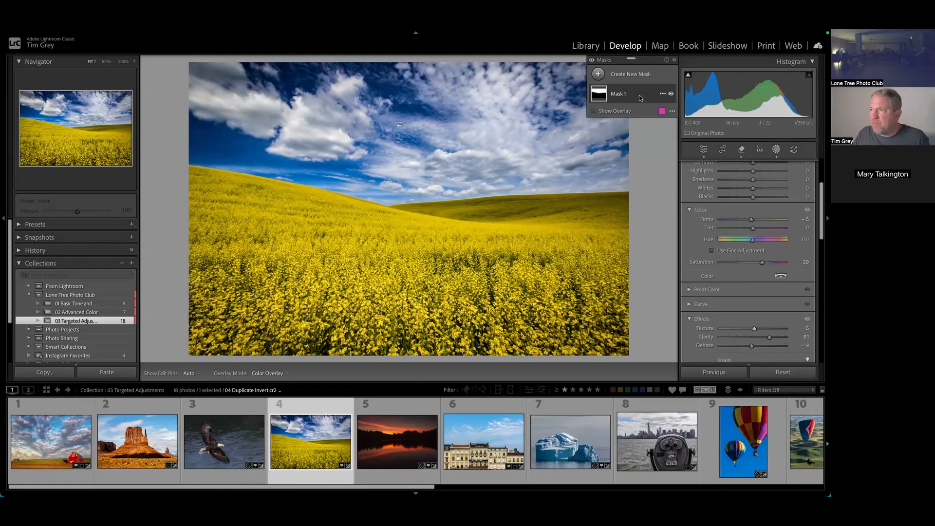
Step: Duplicate and invert the sky mask to cover the field, and rename the new mask Canola
{"action": "left_click", "coordinate": [663, 94]}
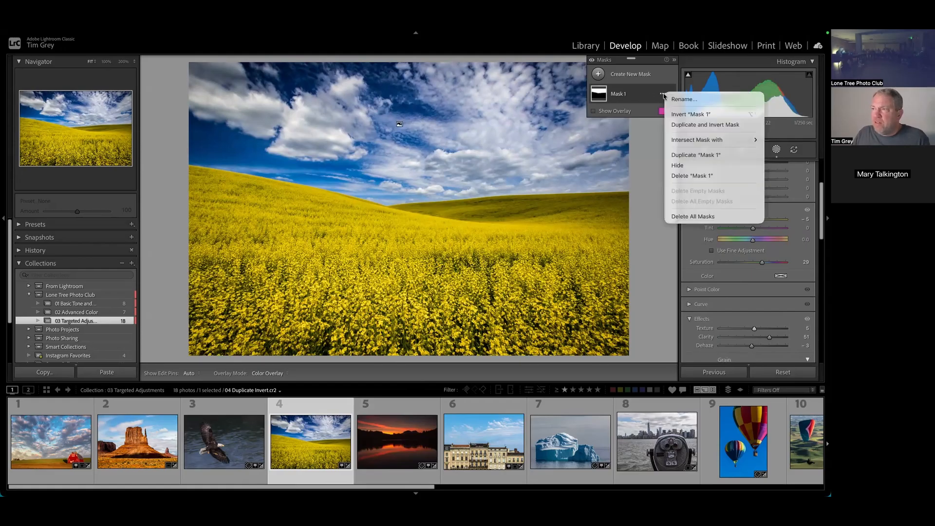
{"action": "left_click", "coordinate": [689, 126]}
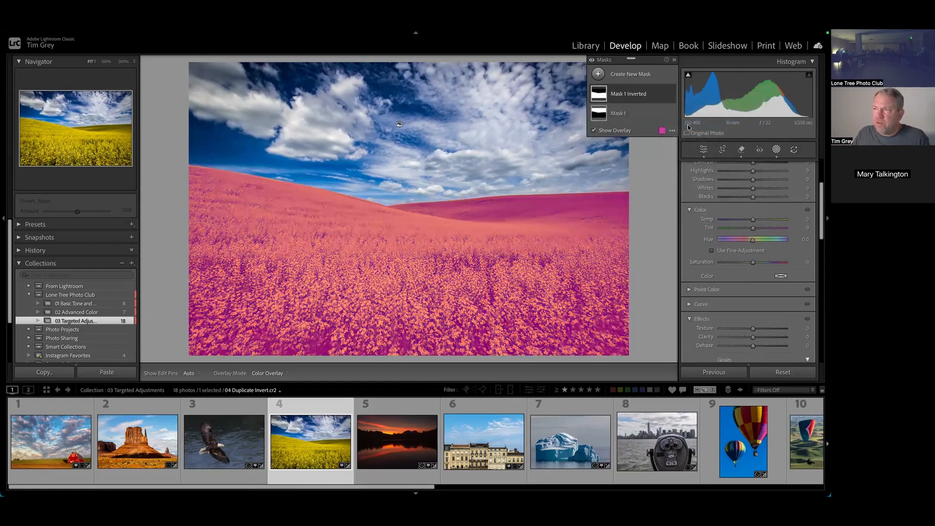
{"action": "left_click", "coordinate": [663, 94]}
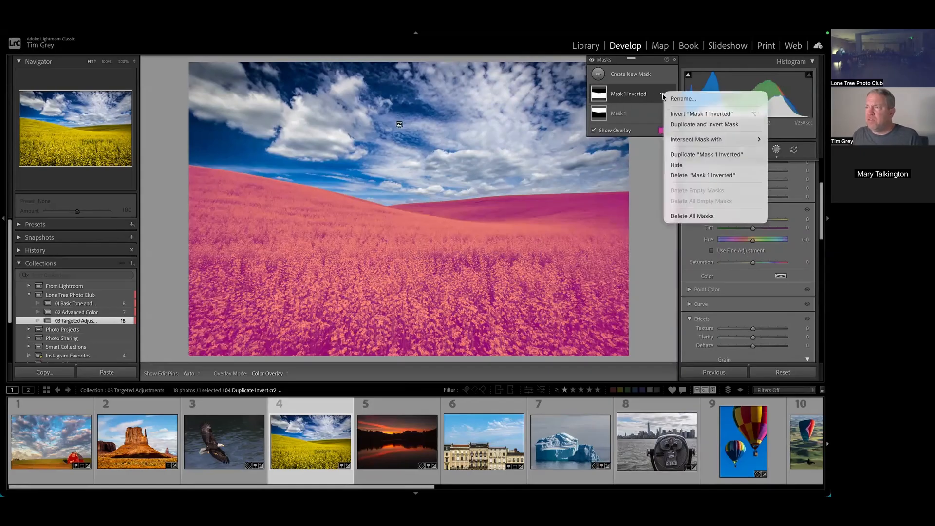
{"action": "left_click", "coordinate": [667, 101]}
{"action": "type", "text": "Canola"}
{"action": "key", "text": "Return"}
Step: Rename the original mask, Mask 1, as Sky
{"action": "left_click", "coordinate": [619, 113]}
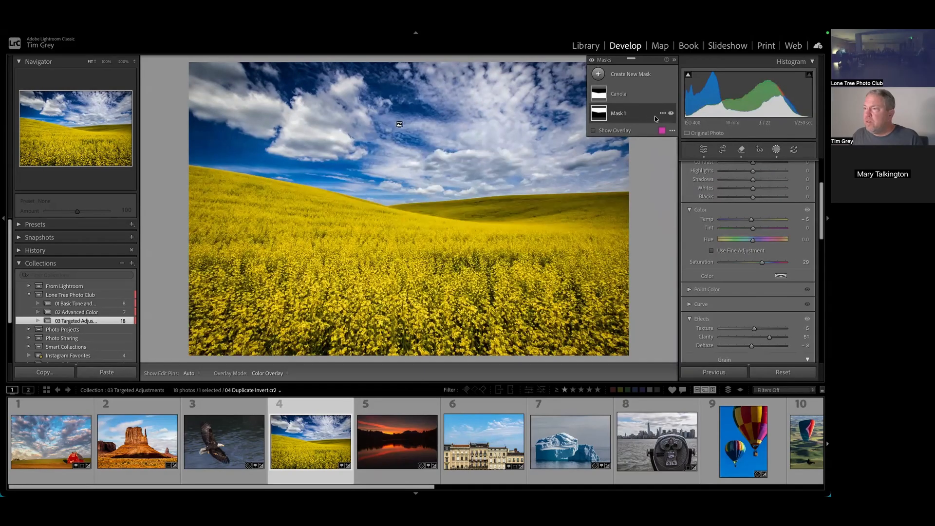
{"action": "left_click", "coordinate": [663, 113]}
{"action": "left_click", "coordinate": [677, 121]}
{"action": "type", "text": "Sky"}
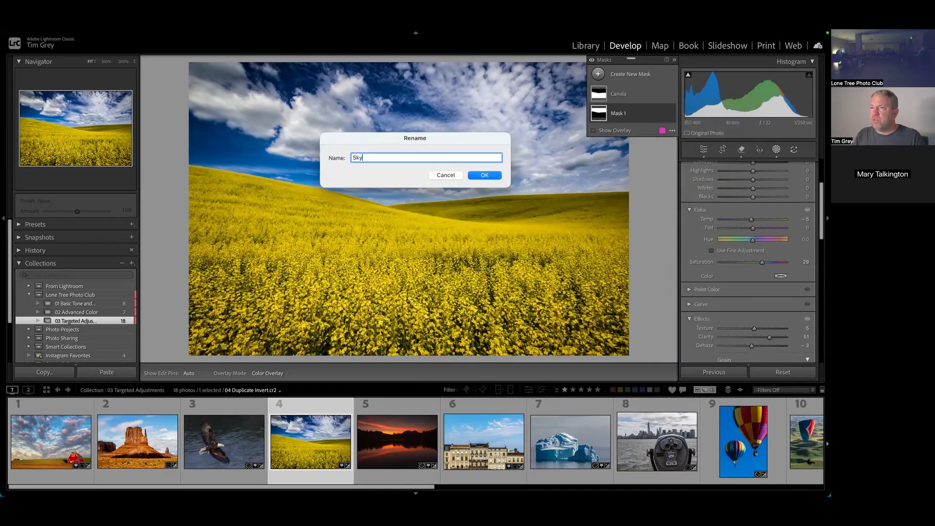
{"action": "key", "text": "Return"}
Step: Adjust the Canola mask to Temp 6, Tint -2, Saturation 14 and Clarity 75
{"action": "left_click", "coordinate": [606, 96]}
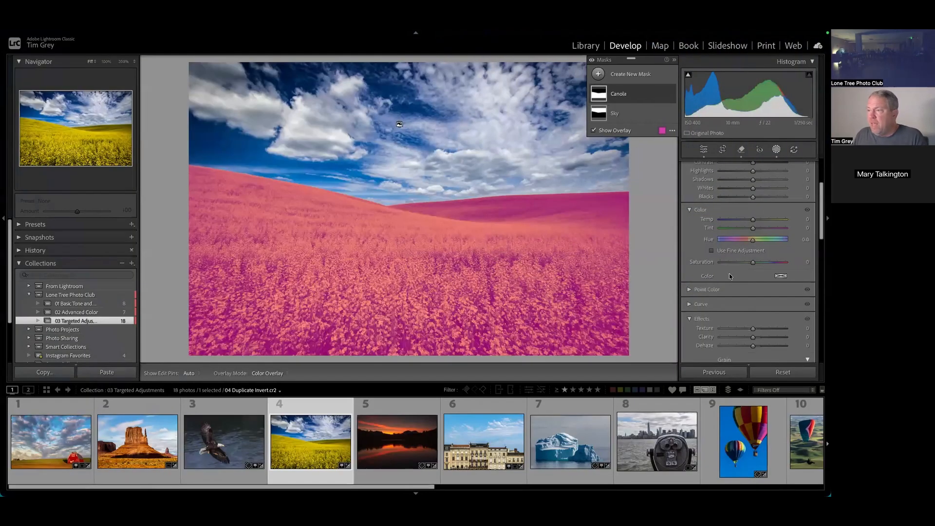
{"action": "left_click_drag", "start_coordinate": [753, 219], "coordinate": [755, 221]}
{"action": "left_click_drag", "start_coordinate": [753, 336], "coordinate": [778, 337]}
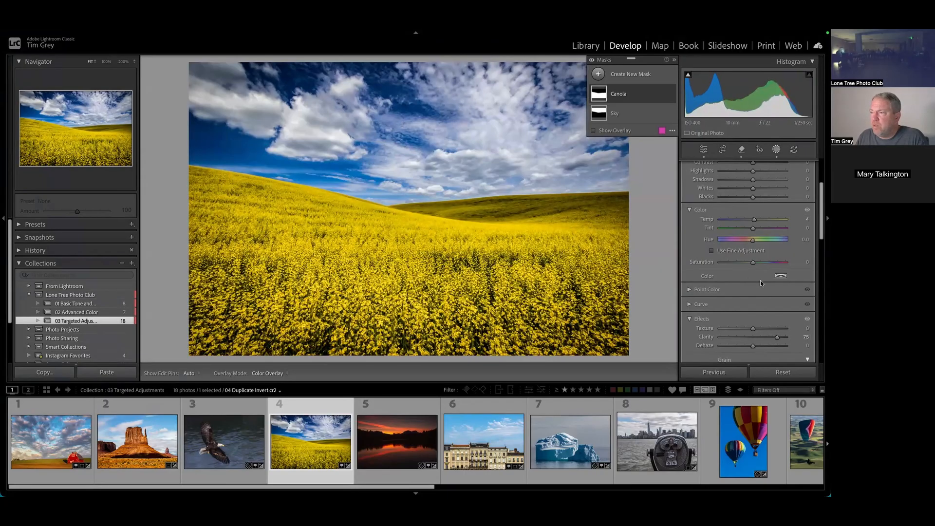
{"action": "scroll", "coordinate": [760, 281], "scroll_direction": "up", "scroll_amount": 1}
{"action": "left_click", "coordinate": [758, 280]}
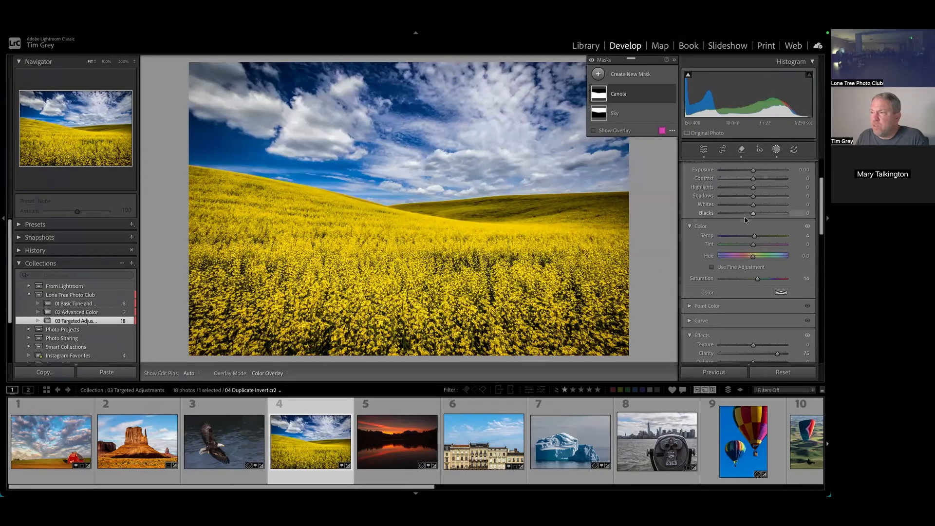
{"action": "scroll", "coordinate": [757, 265], "scroll_direction": "up", "scroll_amount": 1}
{"action": "mouse_move", "coordinate": [755, 249]}
{"action": "left_mouse_down"}
{"action": "mouse_move", "coordinate": [744, 252]}
{"action": "mouse_move", "coordinate": [756, 250]}
{"action": "mouse_move", "coordinate": [754, 259]}
{"action": "left_mouse_up"}
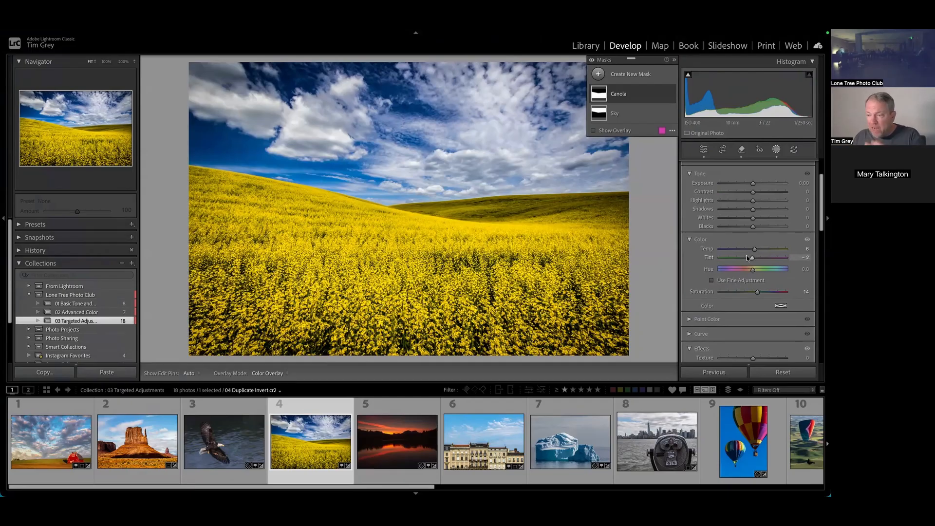
Step: Mask the sky in the sunset lake photo and set its Temp to 25 and Exposure to 0.81
{"action": "left_click", "coordinate": [385, 434]}
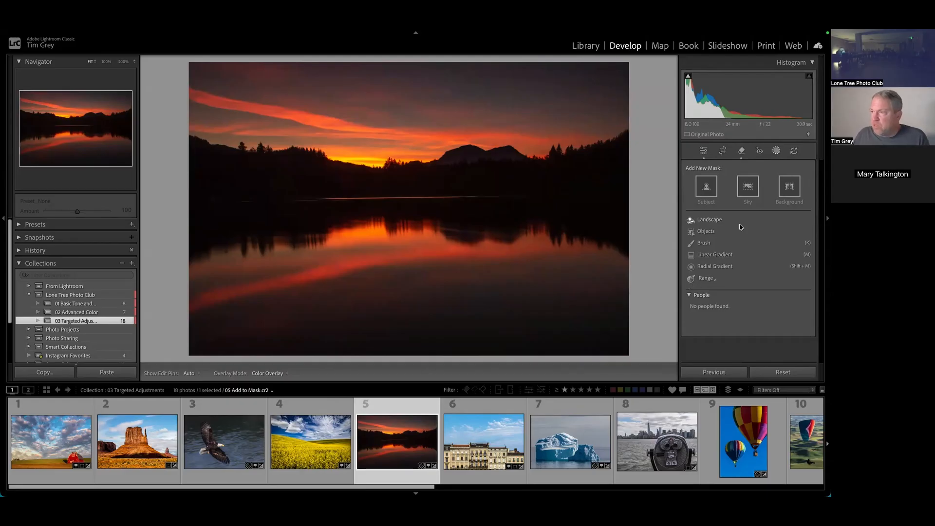
{"action": "left_click", "coordinate": [748, 190]}
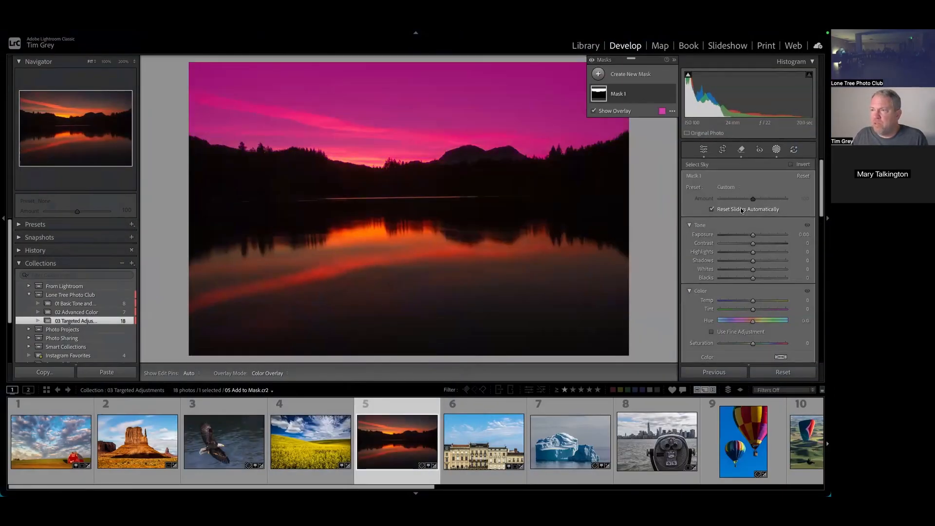
{"action": "mouse_move", "coordinate": [753, 300]}
{"action": "left_mouse_down"}
{"action": "mouse_move", "coordinate": [778, 302]}
{"action": "mouse_move", "coordinate": [731, 301]}
{"action": "mouse_move", "coordinate": [785, 301]}
{"action": "mouse_move", "coordinate": [725, 300]}
{"action": "mouse_move", "coordinate": [804, 304]}
{"action": "mouse_move", "coordinate": [761, 301]}
{"action": "left_mouse_up"}
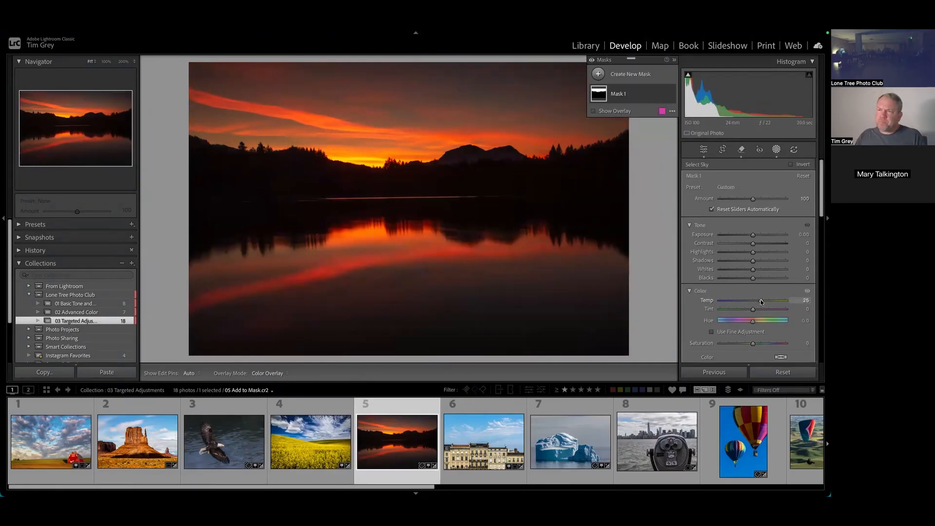
{"action": "mouse_move", "coordinate": [753, 235]}
{"action": "left_mouse_down"}
{"action": "mouse_move", "coordinate": [778, 237]}
{"action": "mouse_move", "coordinate": [730, 236]}
{"action": "mouse_move", "coordinate": [770, 237]}
{"action": "mouse_move", "coordinate": [745, 239]}
{"action": "mouse_move", "coordinate": [767, 240]}
{"action": "mouse_move", "coordinate": [757, 240]}
{"action": "left_mouse_up"}
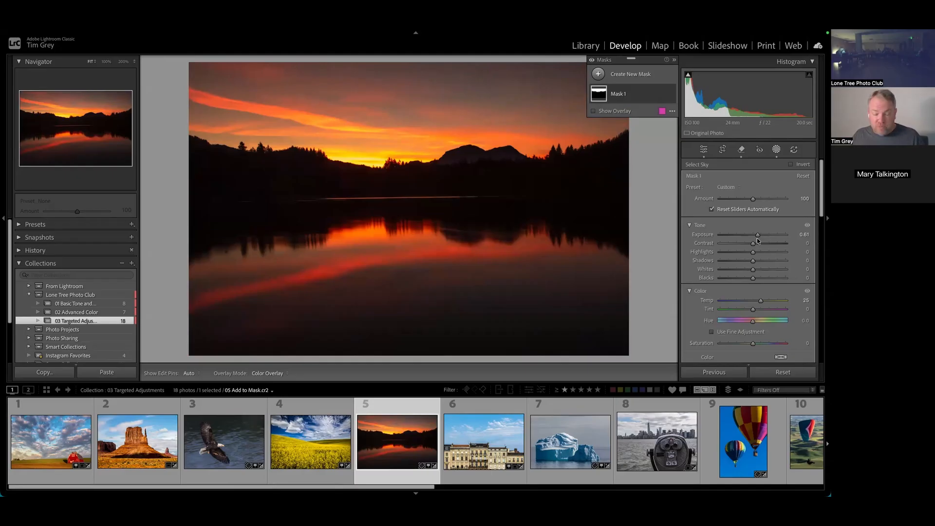
{"action": "key", "text": "F1"}
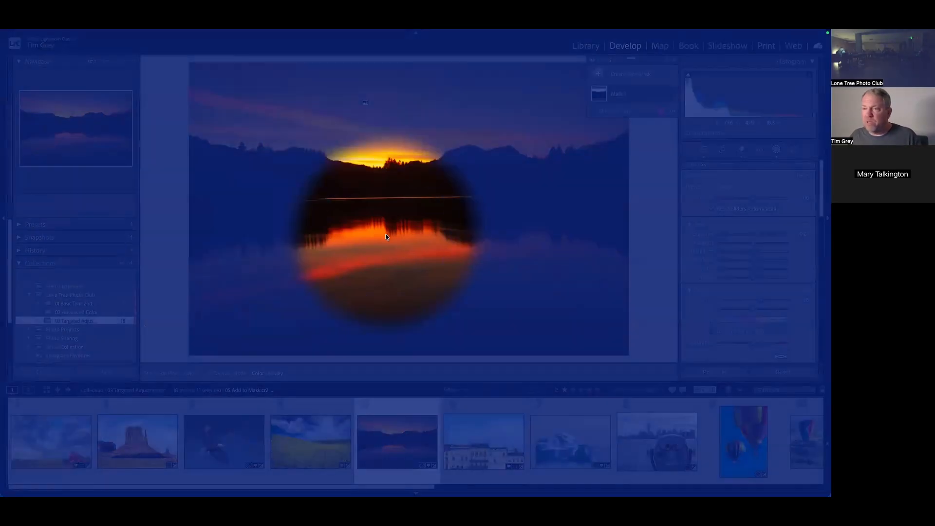
{"action": "key", "text": "F1"}
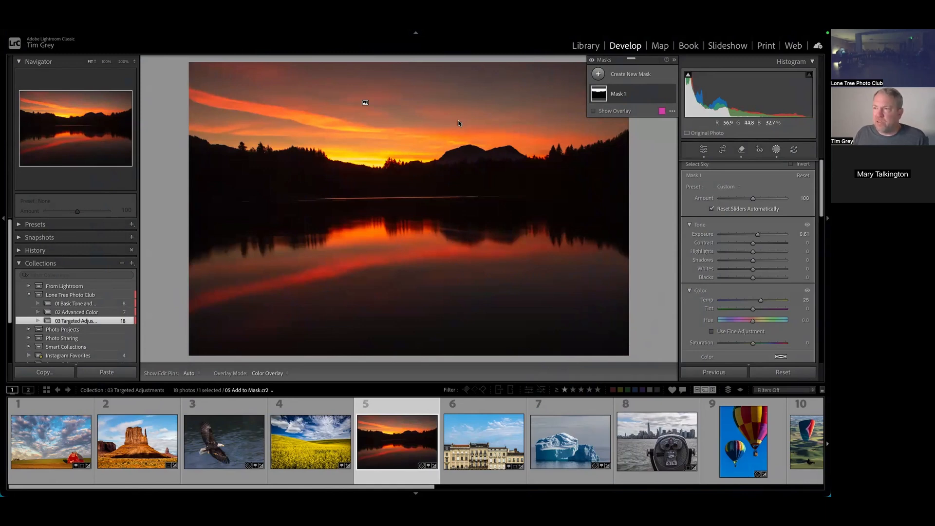
Step: Add the lake's water to the sunset photo's sky mask, Mask 1, using a landscape selection limited to Water
{"action": "left_click", "coordinate": [623, 93]}
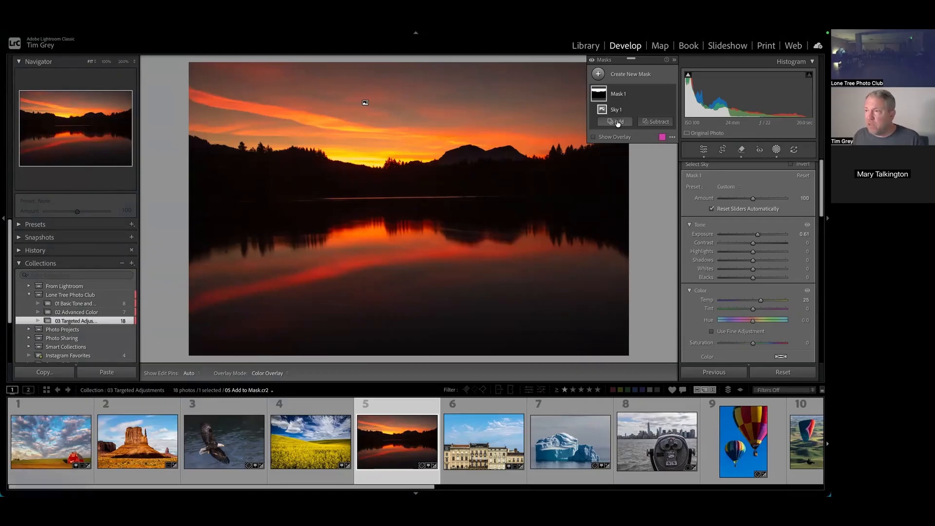
{"action": "key", "text": "F1"}
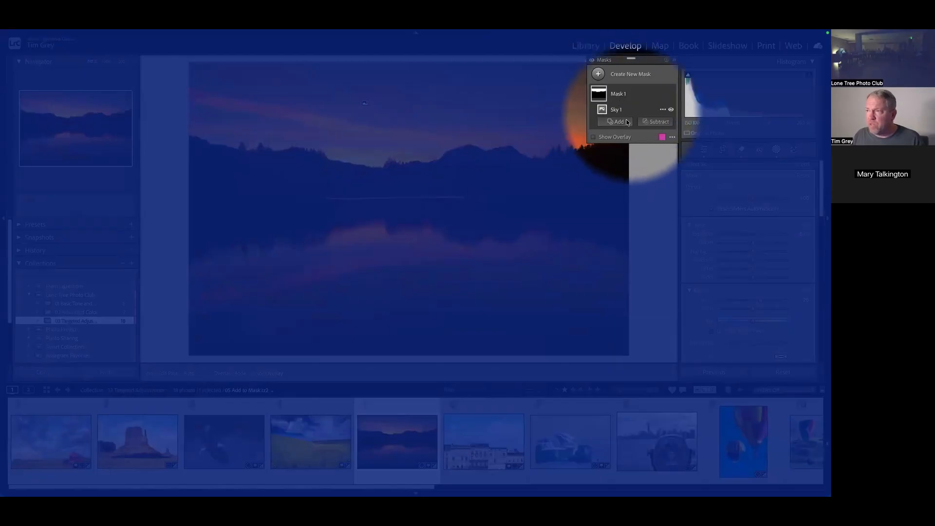
{"action": "left_click", "coordinate": [620, 121]}
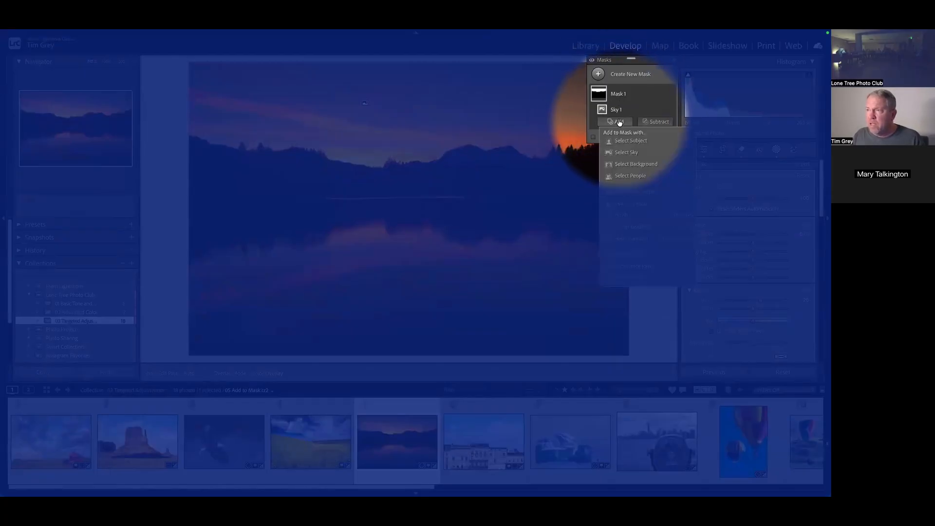
{"action": "key", "text": "F1"}
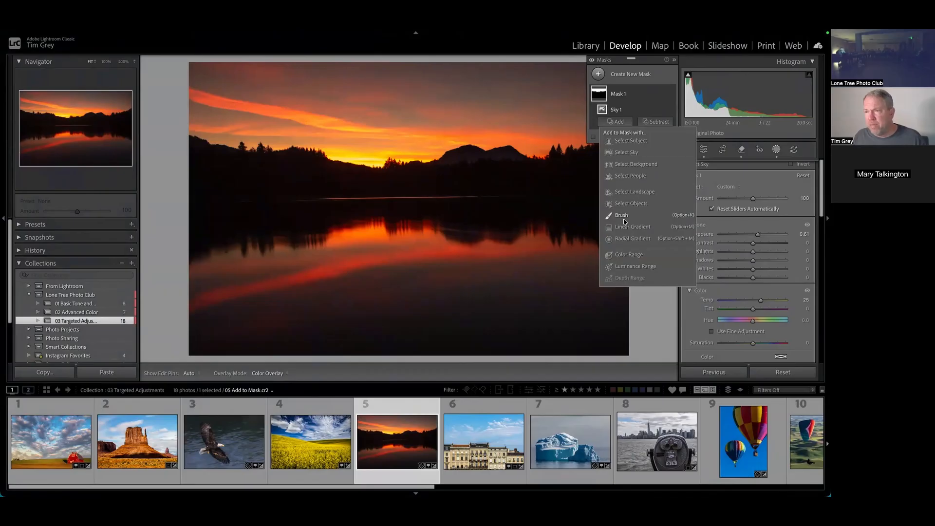
{"action": "left_click", "coordinate": [635, 193]}
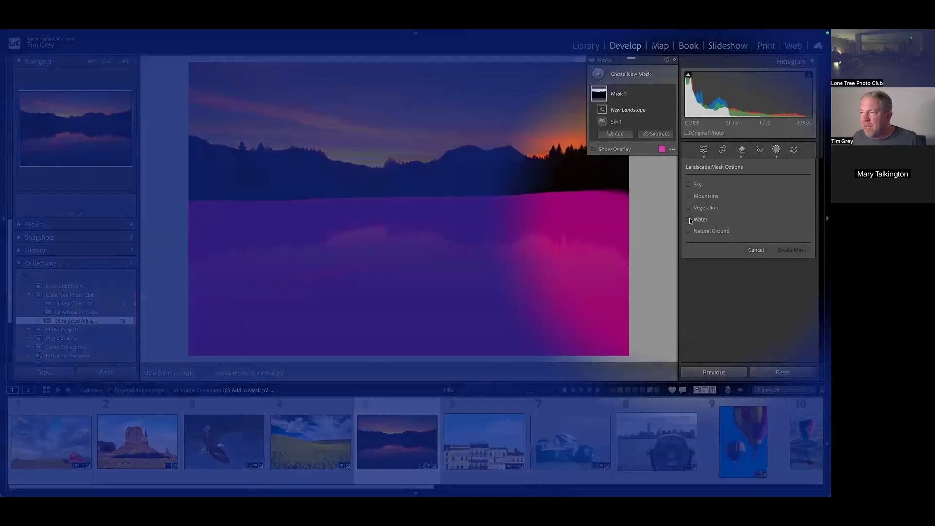
{"action": "left_click", "coordinate": [689, 219]}
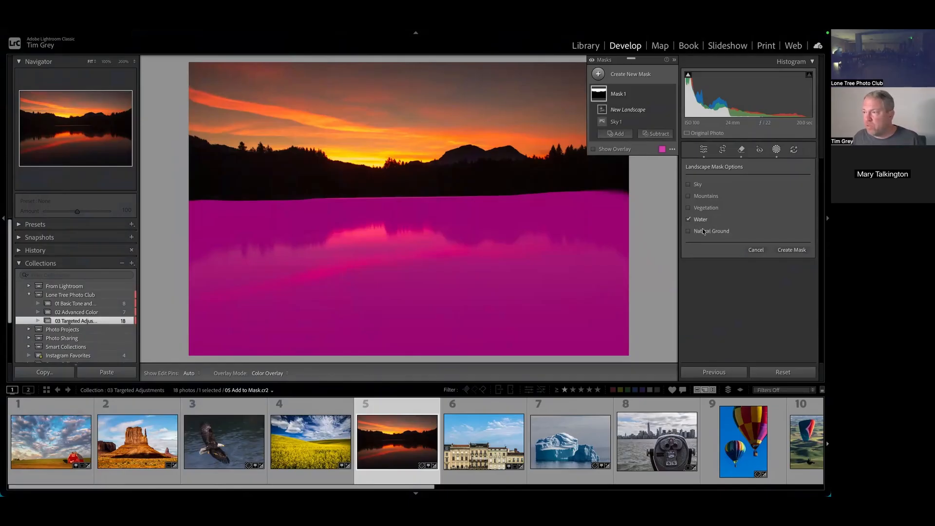
{"action": "left_click", "coordinate": [792, 250]}
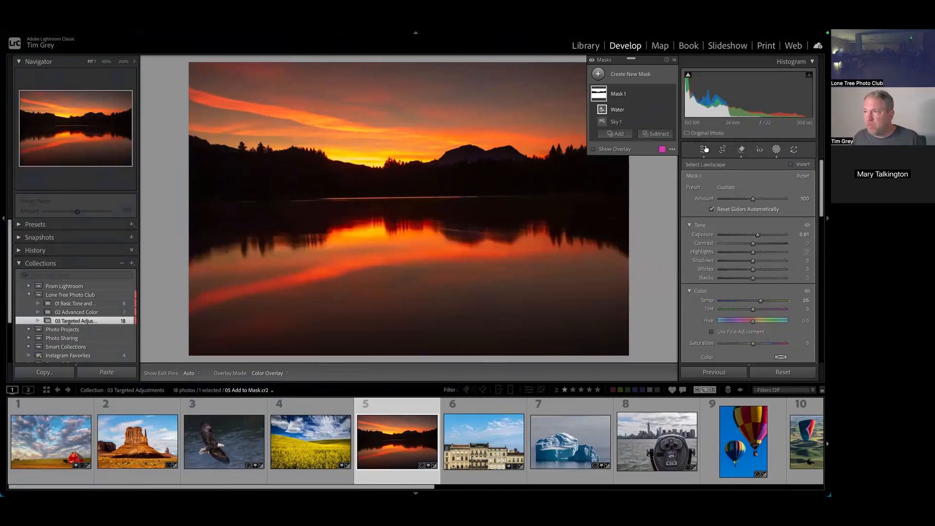
Step: Check the Water component's coverage, then raise the Exposure of the whole Mask 1 to 2.07
{"action": "mouse_move", "coordinate": [603, 124]}
{"action": "key", "text": "F1"}
{"action": "left_click", "coordinate": [603, 123]}
{"action": "left_click", "coordinate": [603, 110]}
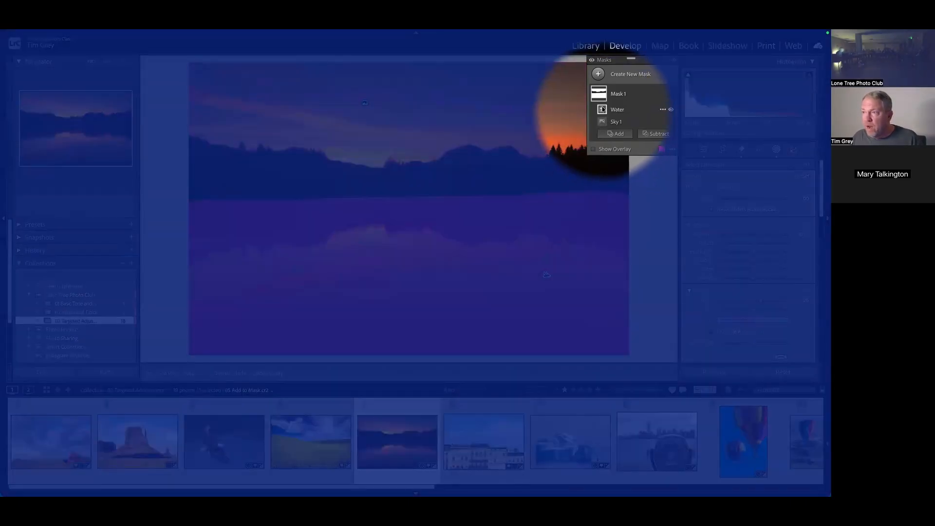
{"action": "key", "text": "F1"}
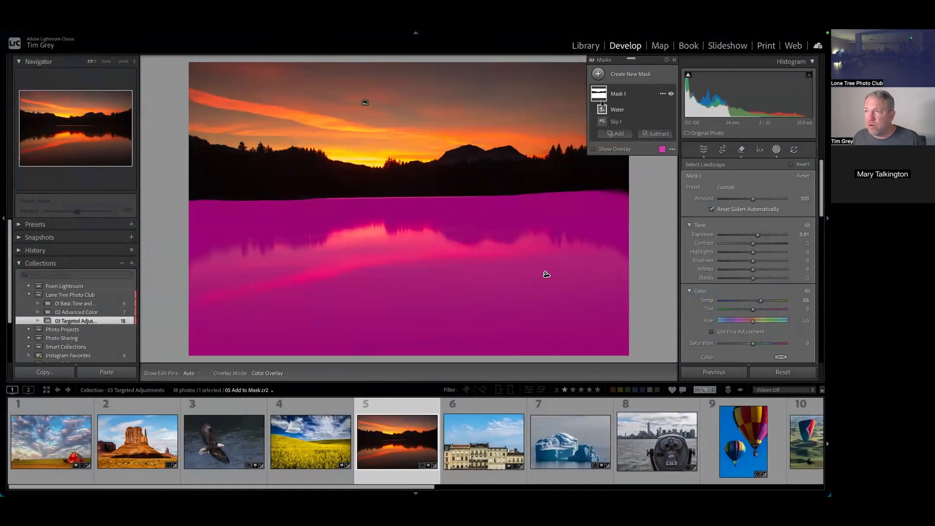
{"action": "left_click", "coordinate": [602, 99]}
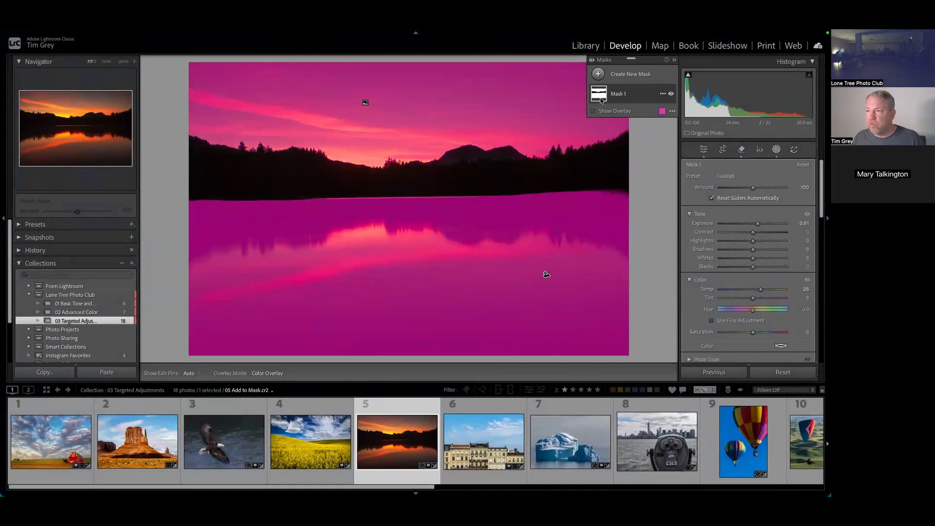
{"action": "mouse_move", "coordinate": [758, 223]}
{"action": "left_mouse_down"}
{"action": "mouse_move", "coordinate": [744, 224]}
{"action": "mouse_move", "coordinate": [769, 225]}
{"action": "left_mouse_up"}
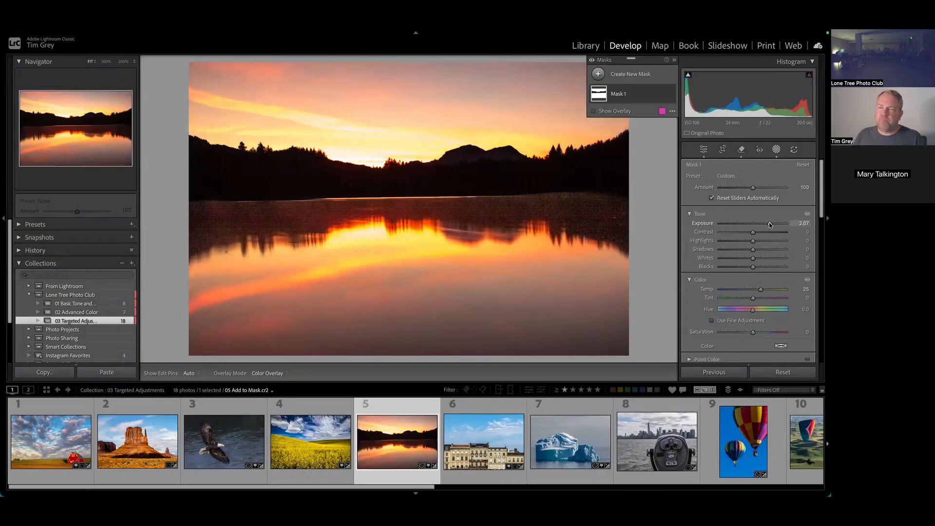
{"action": "key", "text": "F1"}
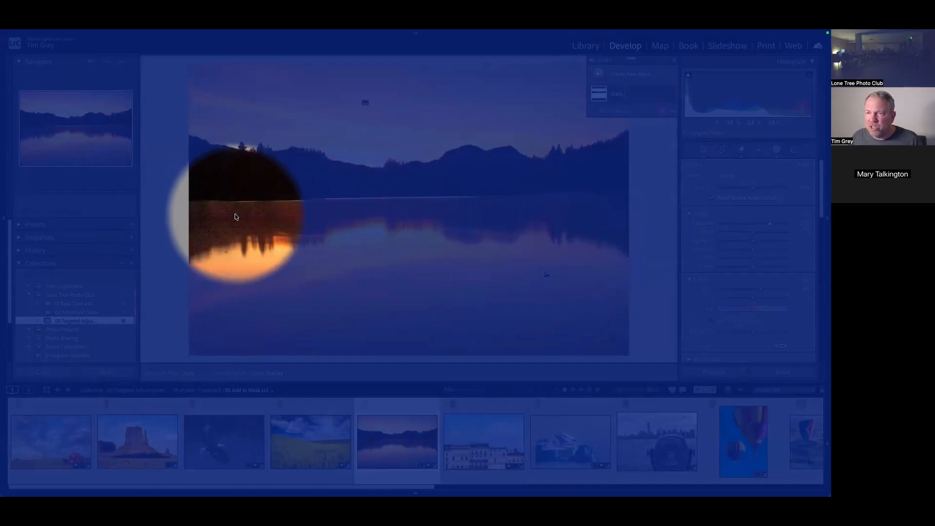
{"action": "key", "text": "F1"}
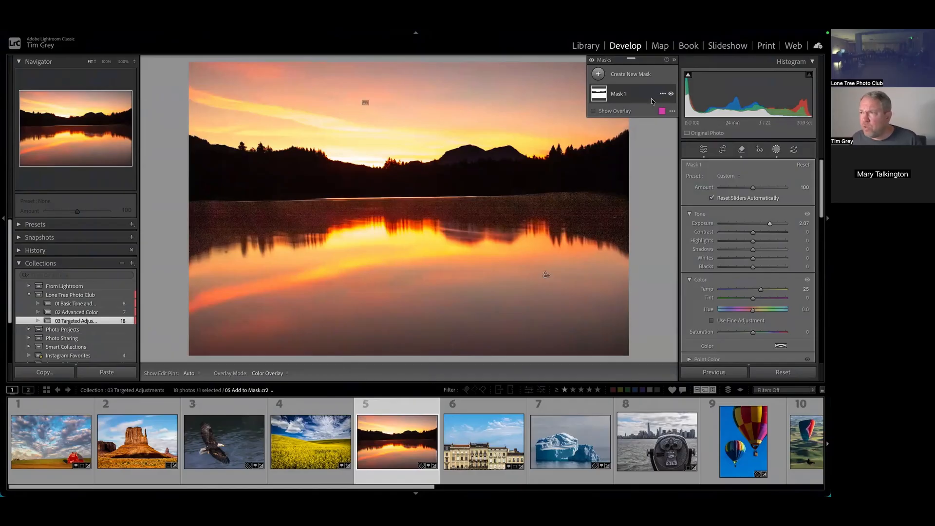
Step: Subtract the dark shoreline and its reflection from Mask 1 by painting across them with a brush of Size 12.8 and Feather 53
{"action": "left_click", "coordinate": [608, 95]}
{"action": "key", "text": "F1"}
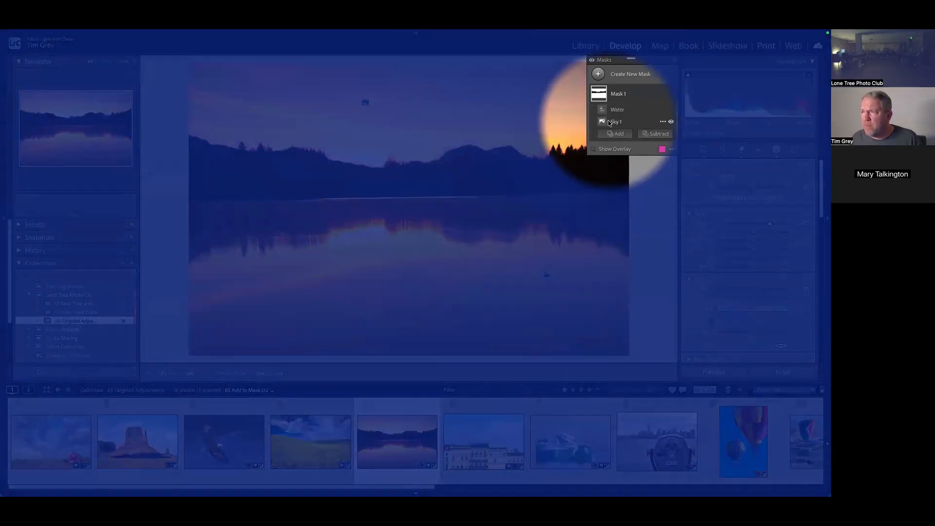
{"action": "mouse_move", "coordinate": [607, 112]}
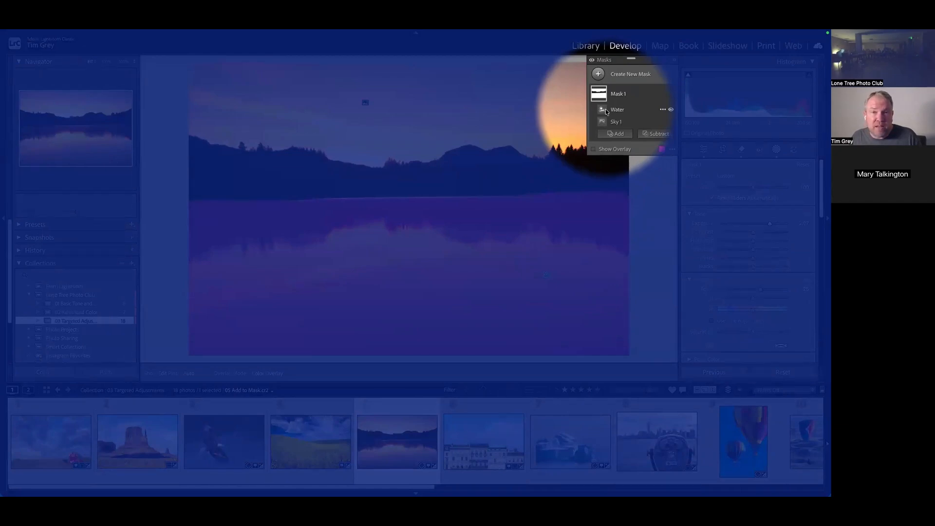
{"action": "left_click", "coordinate": [659, 134]}
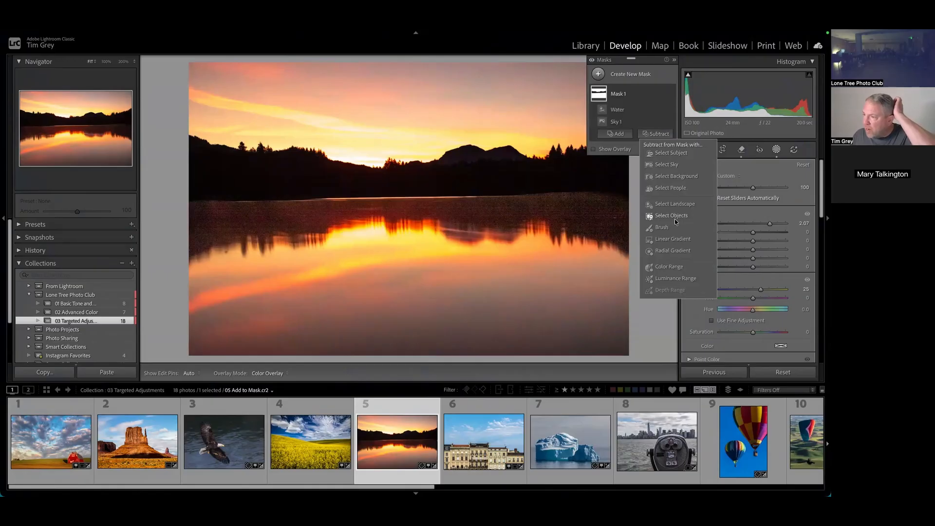
{"action": "left_click", "coordinate": [661, 227]}
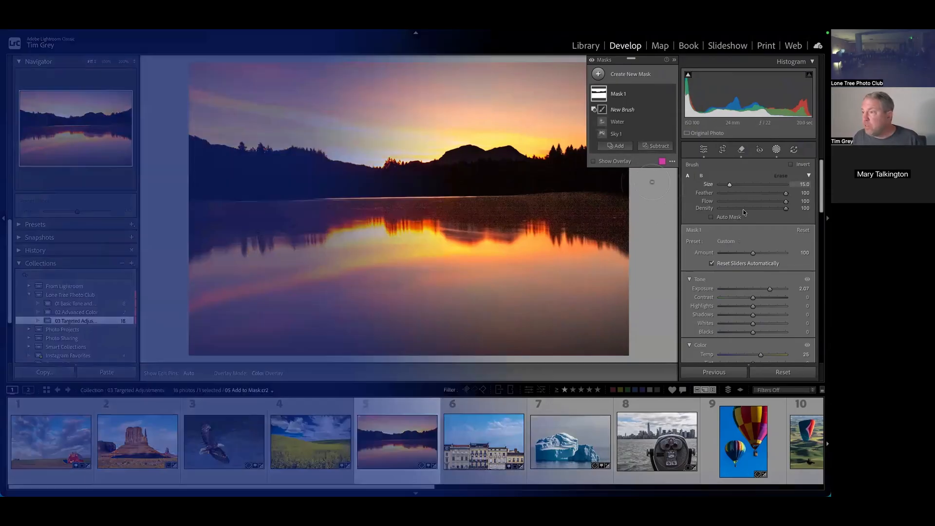
{"action": "key", "text": "bracketleft"}
{"action": "key", "text": "bracketleft"}
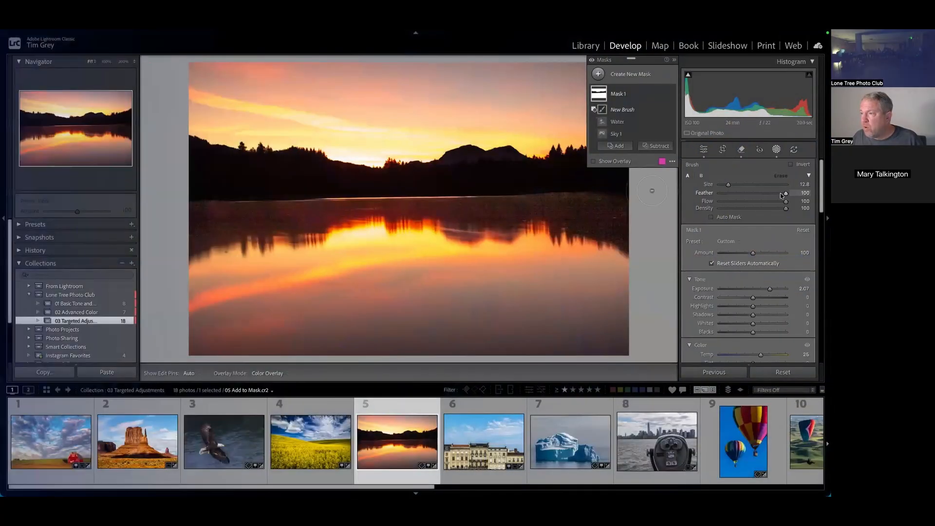
{"action": "mouse_move", "coordinate": [758, 192]}
{"action": "left_mouse_down"}
{"action": "mouse_move", "coordinate": [772, 195]}
{"action": "mouse_move", "coordinate": [754, 193]}
{"action": "left_mouse_up"}
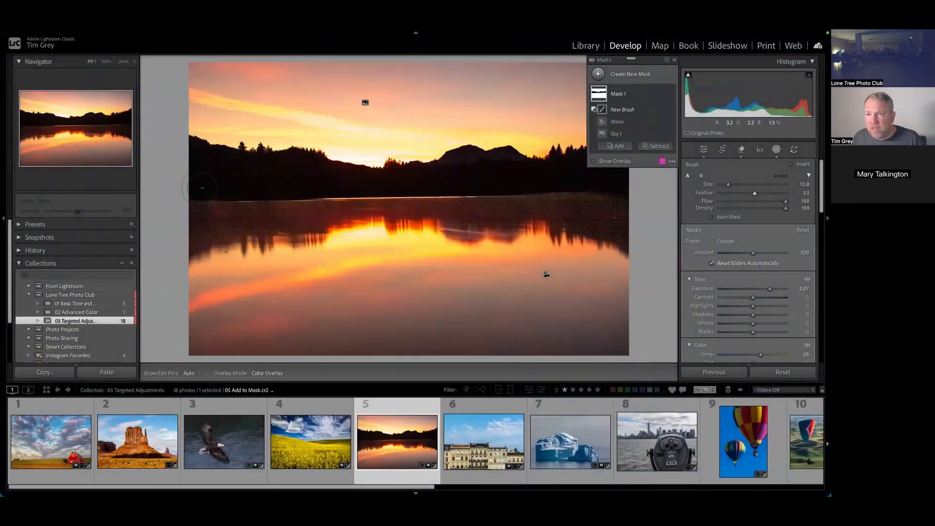
{"action": "key", "text": "h"}
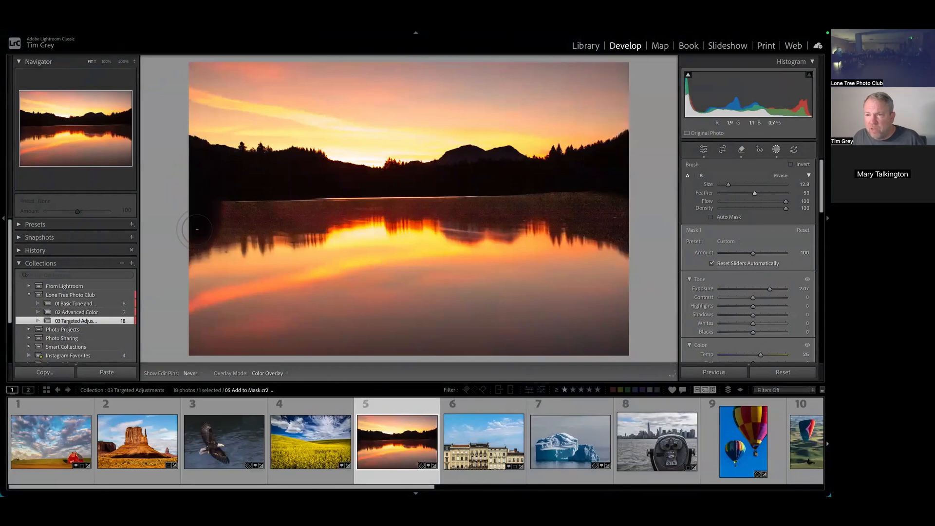
{"action": "mouse_move", "coordinate": [217, 215]}
{"action": "left_mouse_down"}
{"action": "mouse_move", "coordinate": [236, 205]}
{"action": "mouse_move", "coordinate": [229, 222]}
{"action": "mouse_move", "coordinate": [281, 202]}
{"action": "mouse_move", "coordinate": [263, 215]}
{"action": "mouse_move", "coordinate": [275, 219]}
{"action": "mouse_move", "coordinate": [391, 197]}
{"action": "mouse_move", "coordinate": [365, 194]}
{"action": "mouse_move", "coordinate": [319, 198]}
{"action": "mouse_move", "coordinate": [519, 207]}
{"action": "mouse_move", "coordinate": [509, 211]}
{"action": "mouse_move", "coordinate": [544, 196]}
{"action": "mouse_move", "coordinate": [574, 197]}
{"action": "mouse_move", "coordinate": [562, 210]}
{"action": "mouse_move", "coordinate": [634, 231]}
{"action": "mouse_move", "coordinate": [631, 215]}
{"action": "mouse_move", "coordinate": [594, 190]}
{"action": "mouse_move", "coordinate": [609, 194]}
{"action": "mouse_move", "coordinate": [640, 215]}
{"action": "mouse_move", "coordinate": [586, 197]}
{"action": "left_mouse_up"}
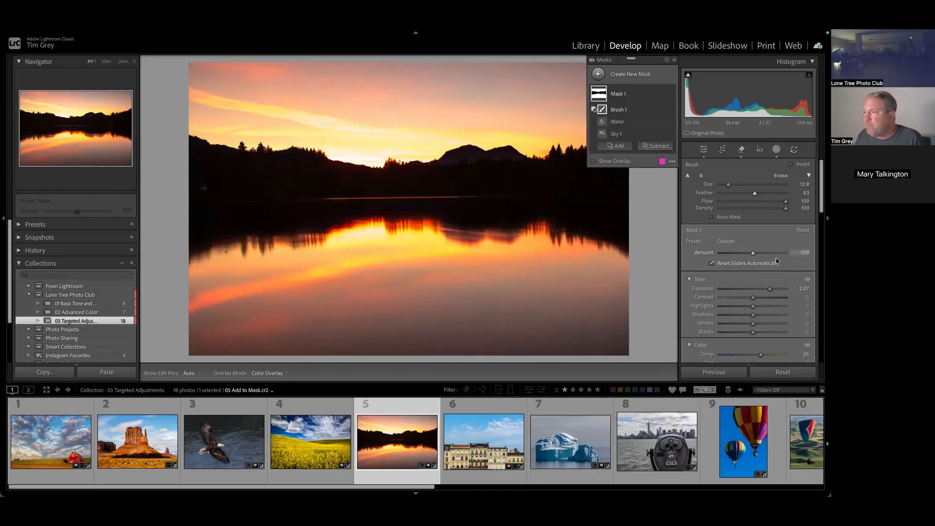
Step: Set Mask 1's Exposure to 1.92 and review the area covered by the subtracted brush
{"action": "mouse_move", "coordinate": [770, 289]}
{"action": "left_mouse_down"}
{"action": "mouse_move", "coordinate": [760, 291]}
{"action": "mouse_move", "coordinate": [784, 291]}
{"action": "mouse_move", "coordinate": [769, 290]}
{"action": "left_mouse_up"}
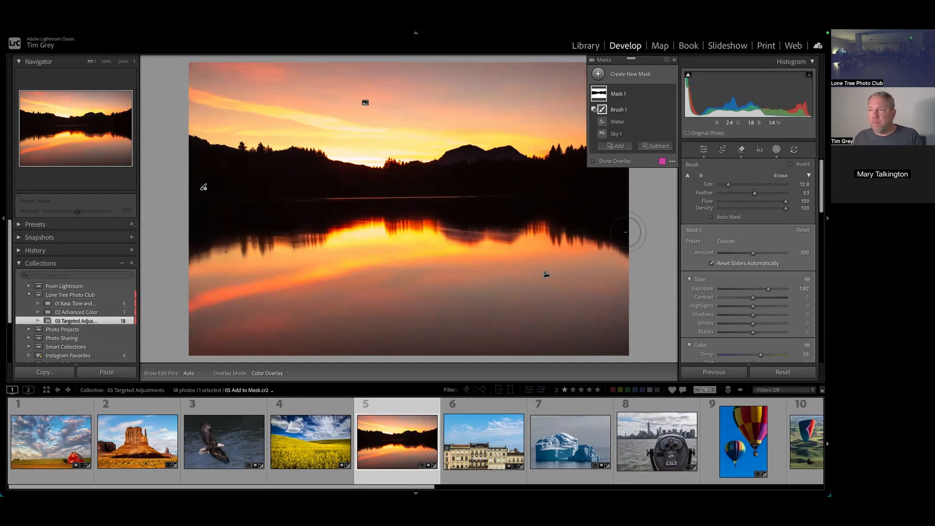
{"action": "key", "text": "F1"}
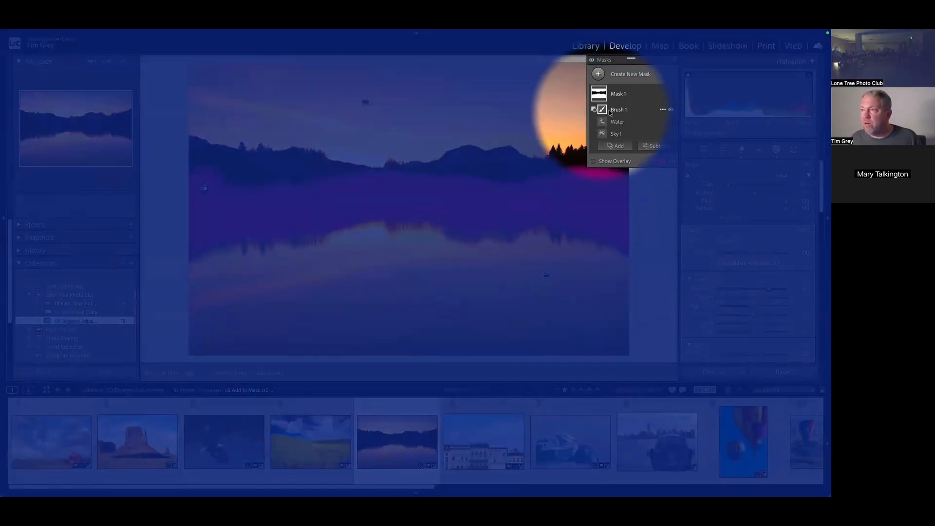
{"action": "key", "text": "F1"}
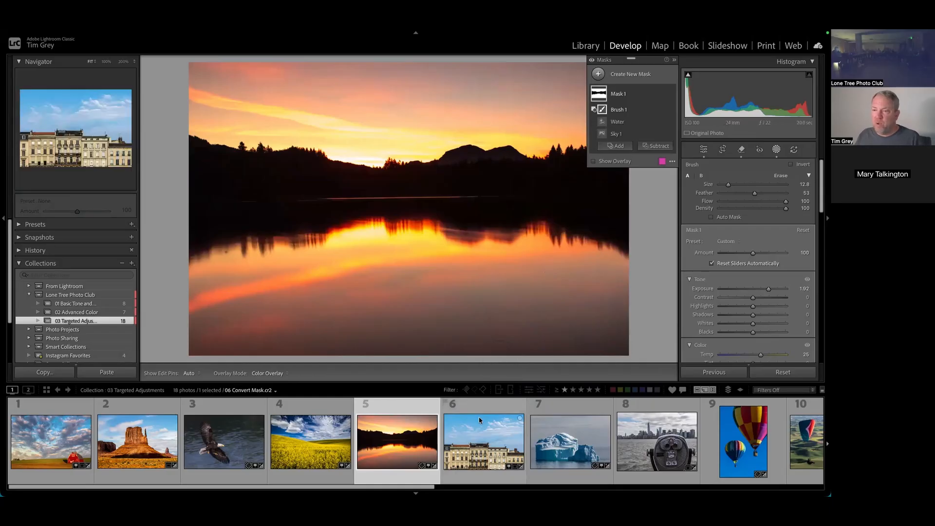
Step: Open the buildings photo, 06 Convert Mask.cr2, and create a mask of its sky
{"action": "left_click", "coordinate": [481, 432]}
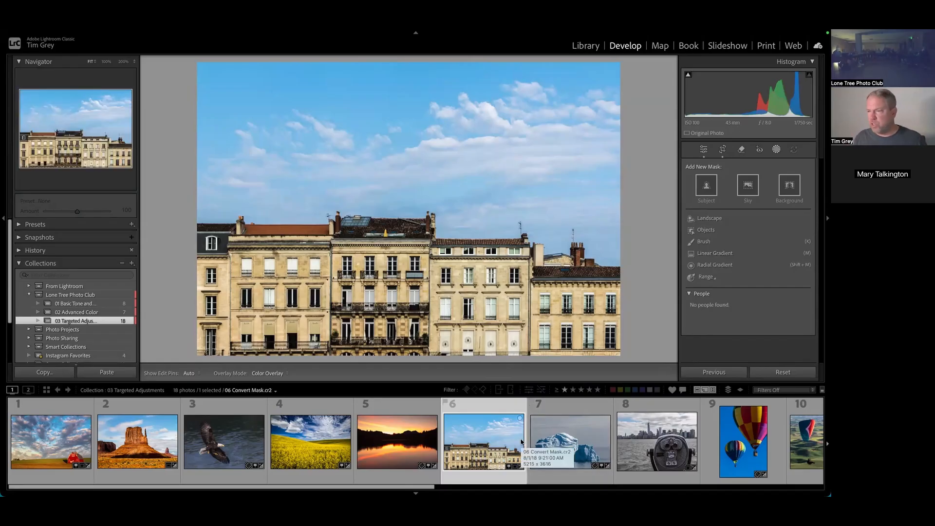
{"action": "left_click", "coordinate": [565, 439]}
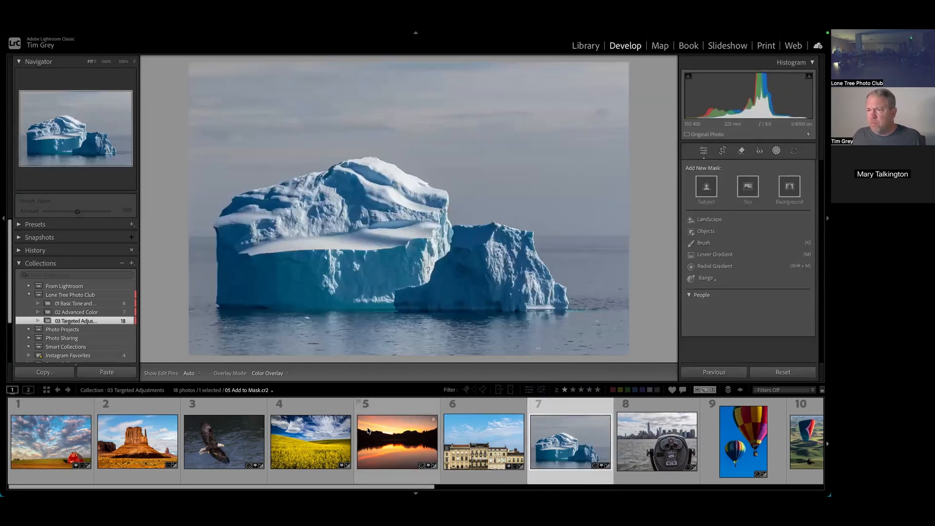
{"action": "left_click", "coordinate": [404, 434]}
{"action": "left_click", "coordinate": [481, 432]}
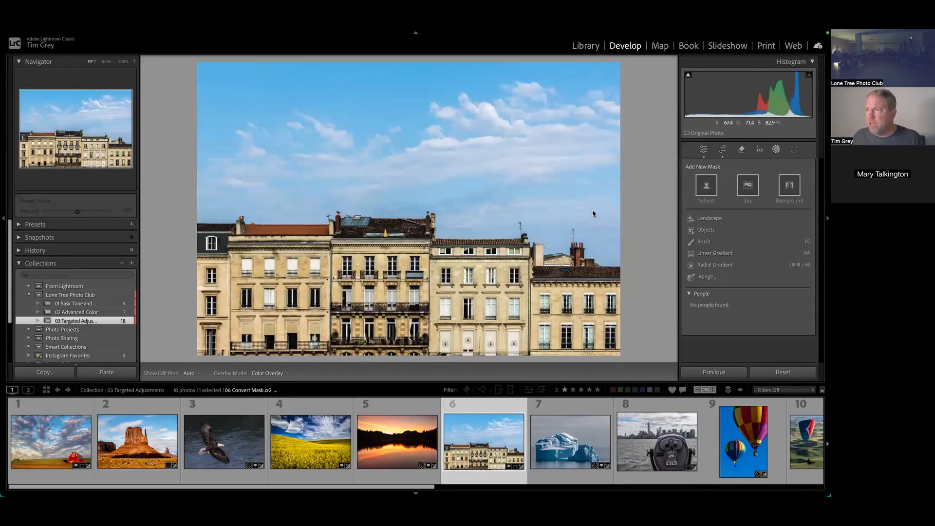
{"action": "left_click", "coordinate": [748, 186]}
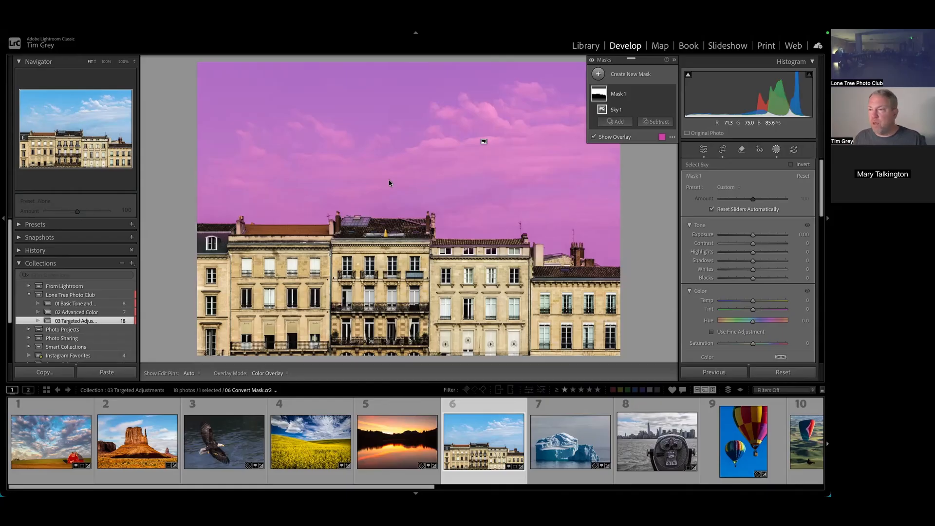
Step: Add a linear gradient to the buildings photo's sky mask, placing its transition across the middle of the sky
{"action": "left_click", "coordinate": [624, 122]}
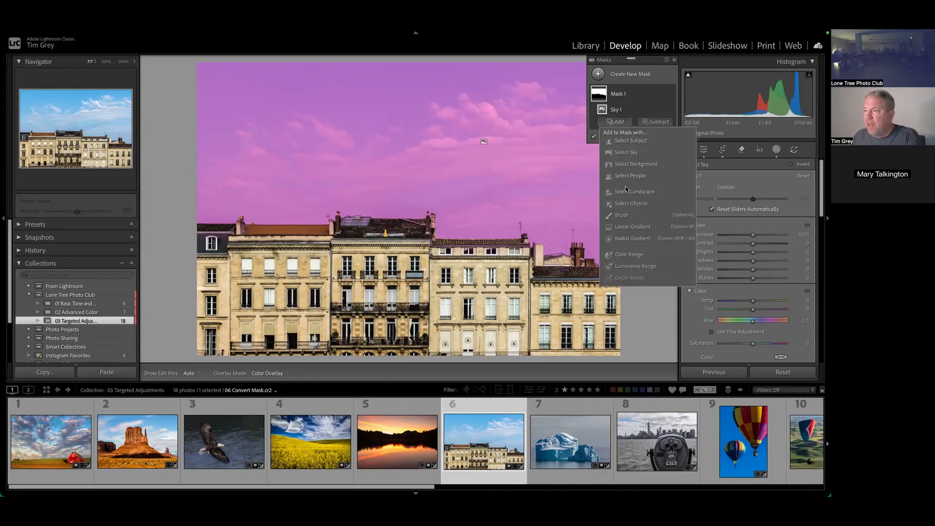
{"action": "left_click", "coordinate": [632, 227]}
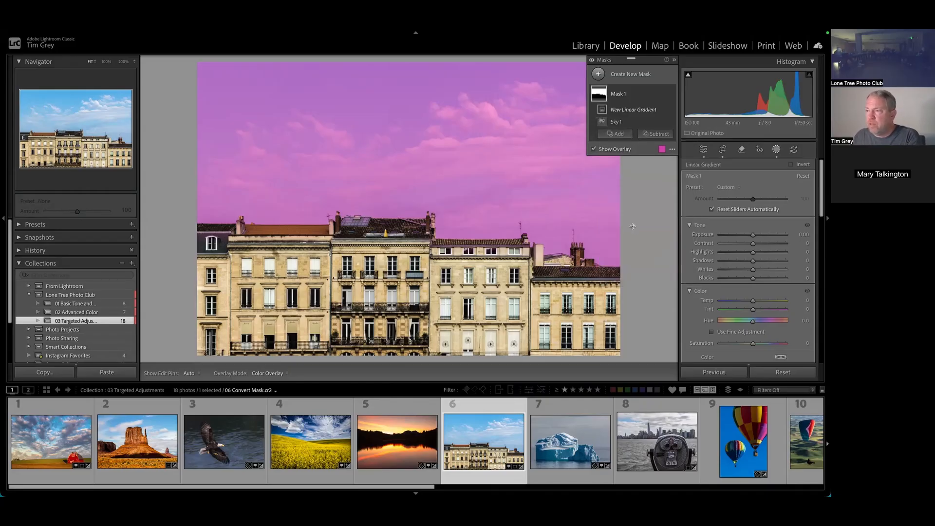
{"action": "left_click_drag", "start_coordinate": [413, 163], "coordinate": [438, 163]}
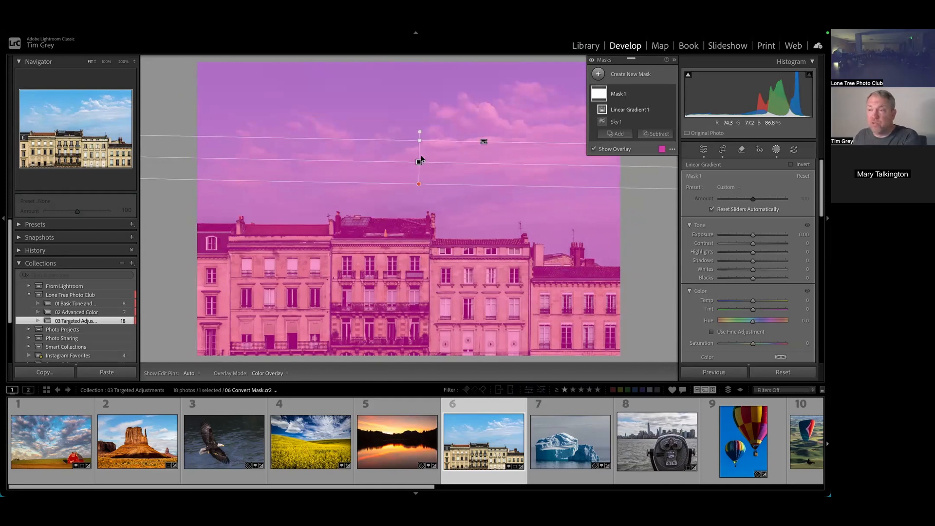
{"action": "left_click_drag", "start_coordinate": [422, 160], "coordinate": [434, 161]}
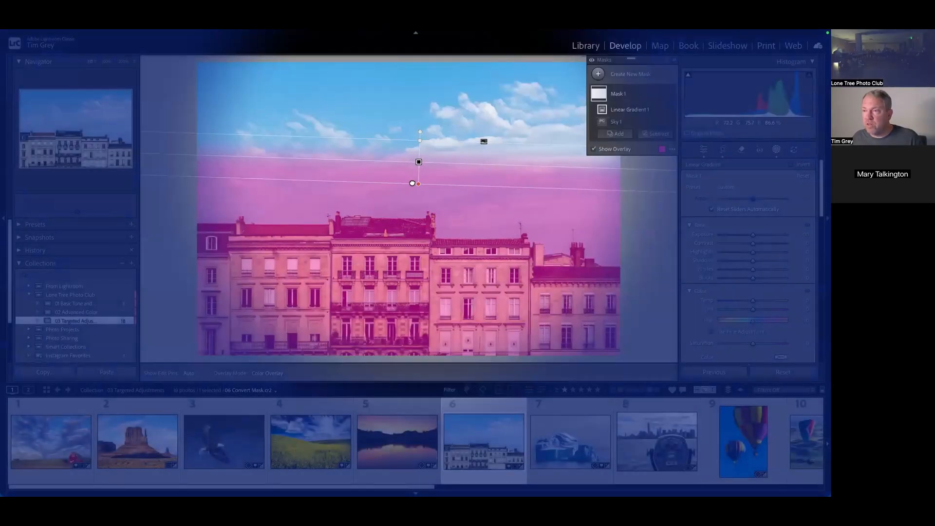
Step: Move the linear gradient down toward the rooftops, then make it nearly level and widen its transition slightly
{"action": "left_click_drag", "start_coordinate": [418, 161], "coordinate": [431, 181]}
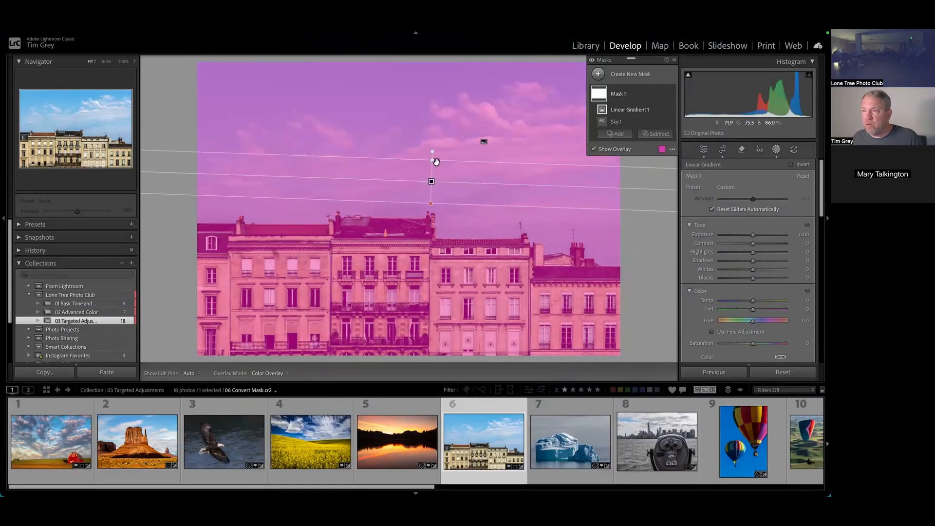
{"action": "key", "text": "F1"}
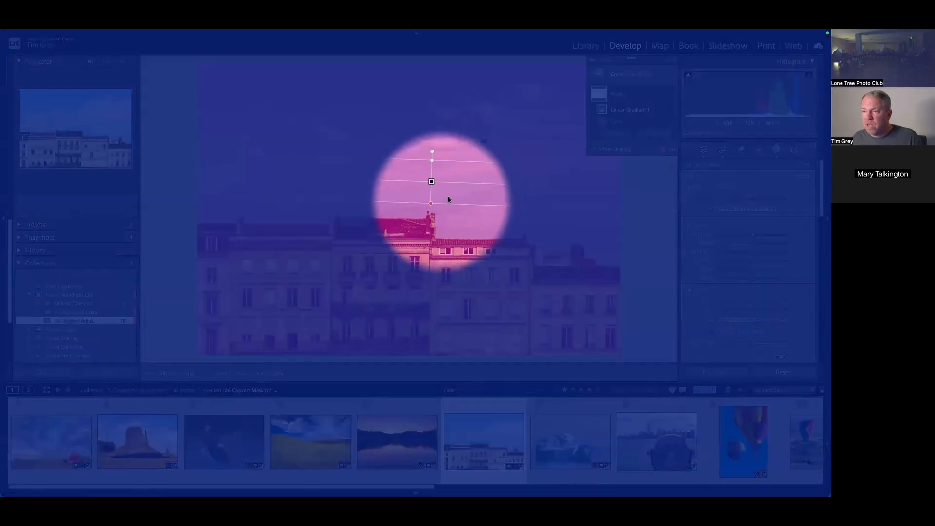
{"action": "key", "text": "F1"}
{"action": "mouse_move", "coordinate": [432, 160]}
{"action": "left_mouse_down"}
{"action": "mouse_move", "coordinate": [430, 138]}
{"action": "mouse_move", "coordinate": [426, 180]}
{"action": "mouse_move", "coordinate": [430, 96]}
{"action": "mouse_move", "coordinate": [424, 161]}
{"action": "mouse_move", "coordinate": [421, 153]}
{"action": "left_mouse_up"}
{"action": "left_click_drag", "start_coordinate": [480, 178], "coordinate": [432, 161]}
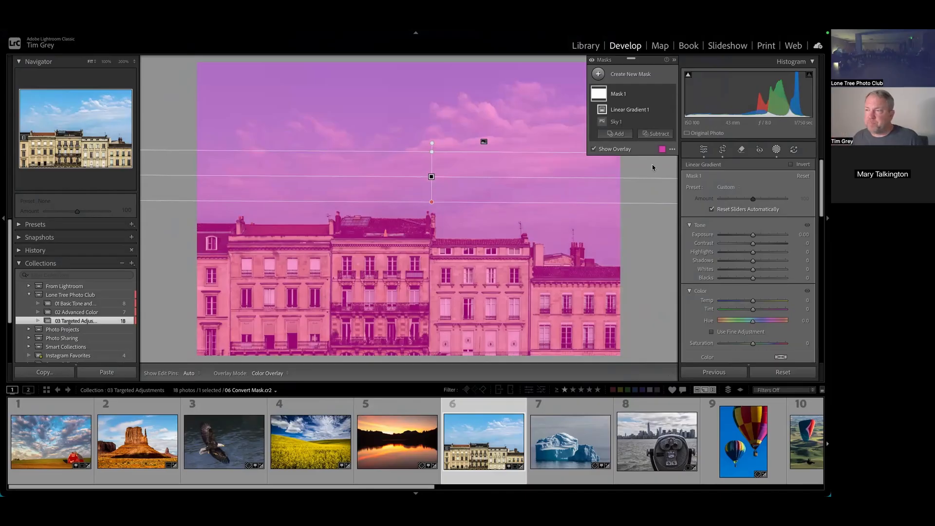
Step: Convert Linear Gradient 1 to a subtraction from the sky mask and nudge the gradient slightly down toward the rooftops
{"action": "mouse_move", "coordinate": [606, 123]}
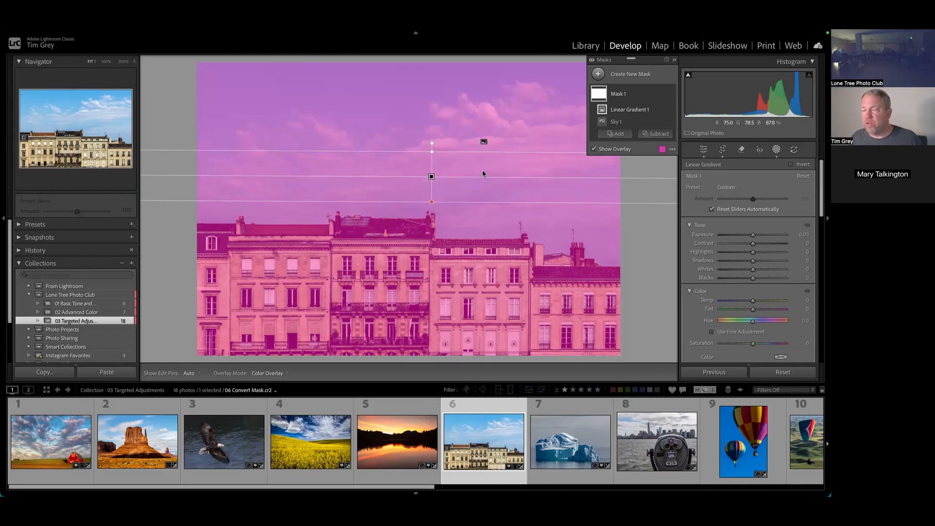
{"action": "mouse_move", "coordinate": [431, 178]}
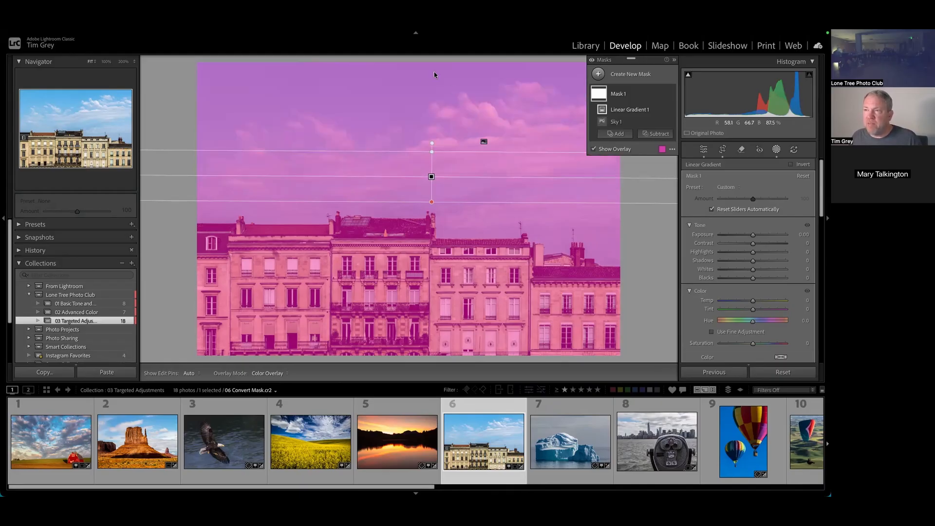
{"action": "key", "text": "F1"}
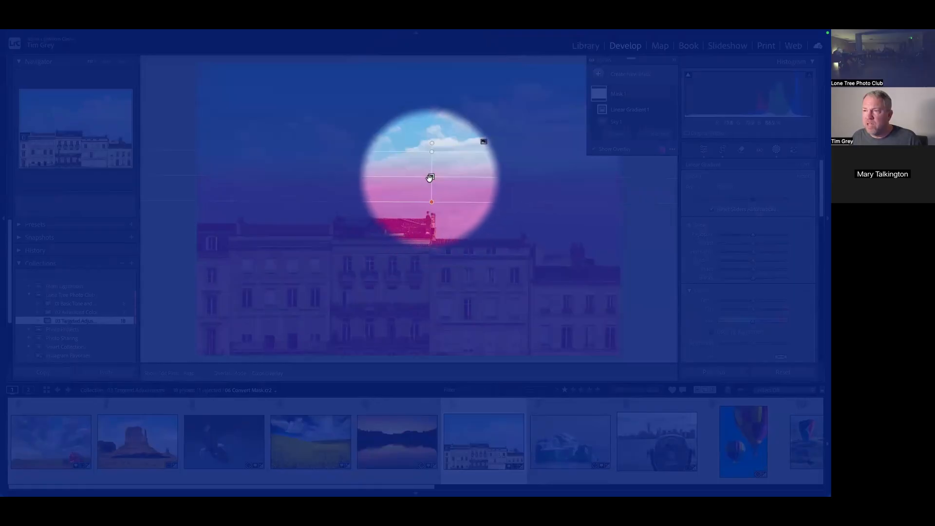
{"action": "key", "text": "F1"}
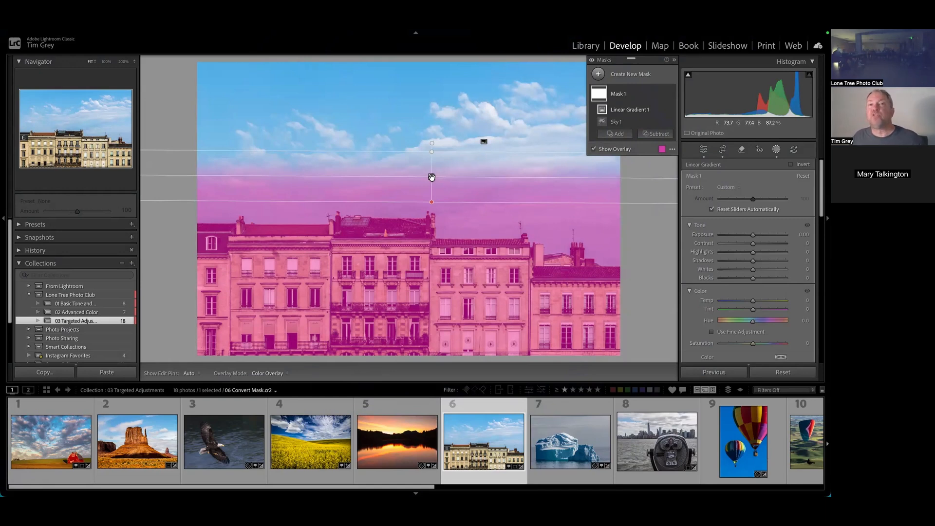
{"action": "mouse_move", "coordinate": [656, 106]}
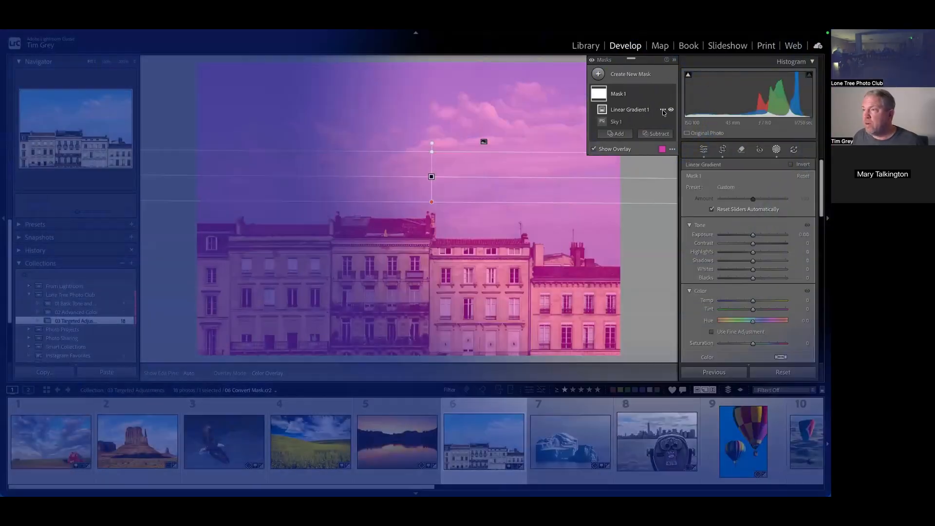
{"action": "left_click", "coordinate": [662, 109]}
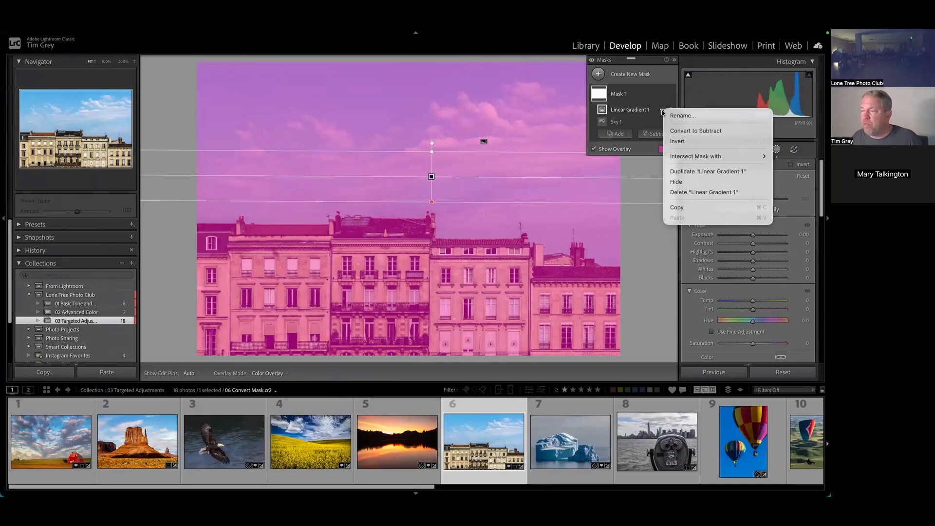
{"action": "left_click", "coordinate": [715, 131]}
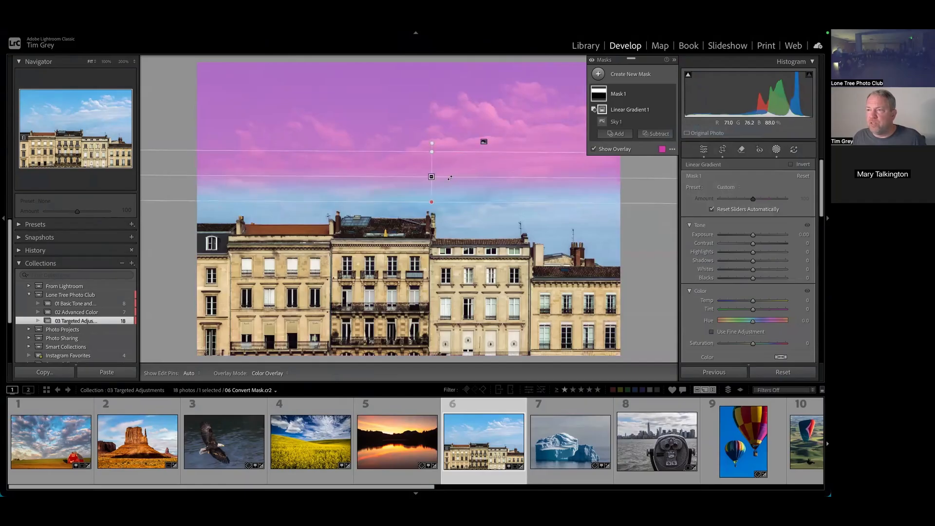
{"action": "mouse_move", "coordinate": [431, 175]}
{"action": "left_mouse_down"}
{"action": "mouse_move", "coordinate": [428, 190]}
{"action": "mouse_move", "coordinate": [424, 178]}
{"action": "left_mouse_up"}
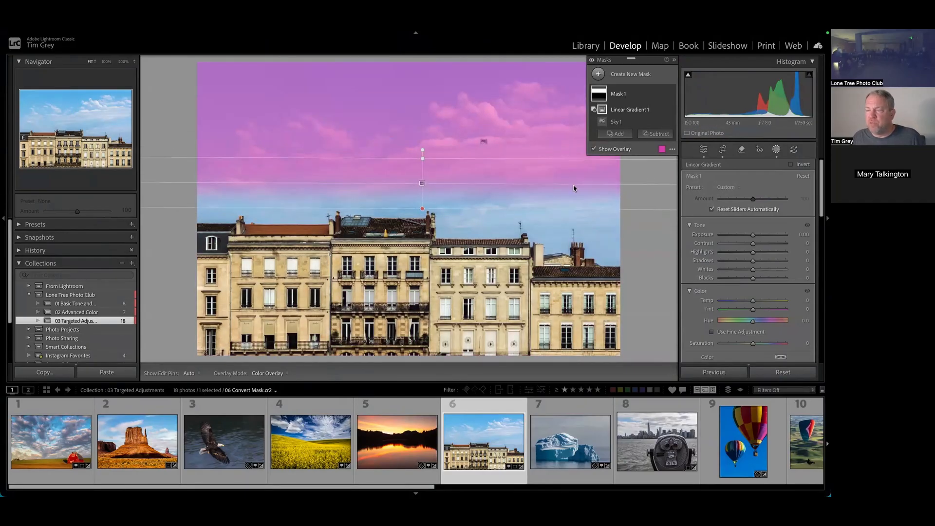
Step: Set the sky mask's Exposure to -1.40, then widen the subtracted linear gradient and center it at the rooftops
{"action": "left_click_drag", "start_coordinate": [753, 236], "coordinate": [742, 237]}
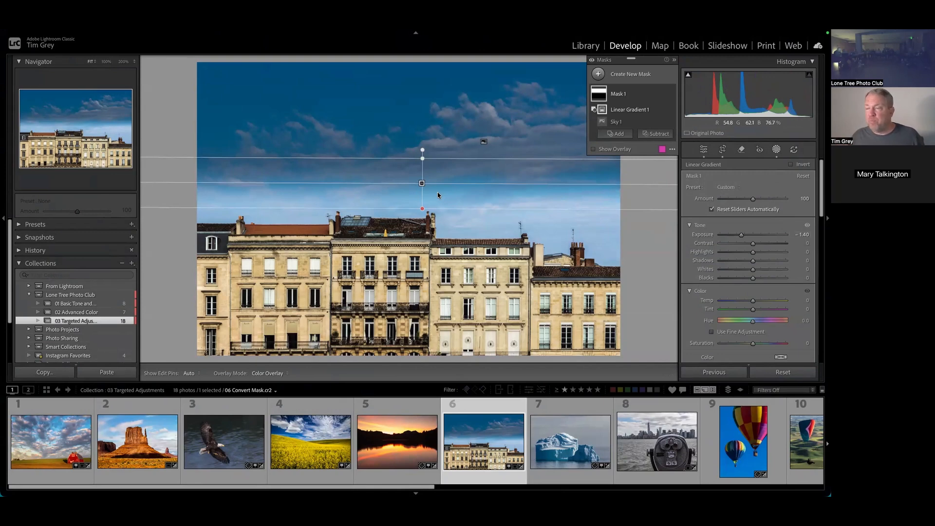
{"action": "left_click_drag", "start_coordinate": [422, 183], "coordinate": [434, 115]}
{"action": "left_click_drag", "start_coordinate": [420, 164], "coordinate": [412, 209]}
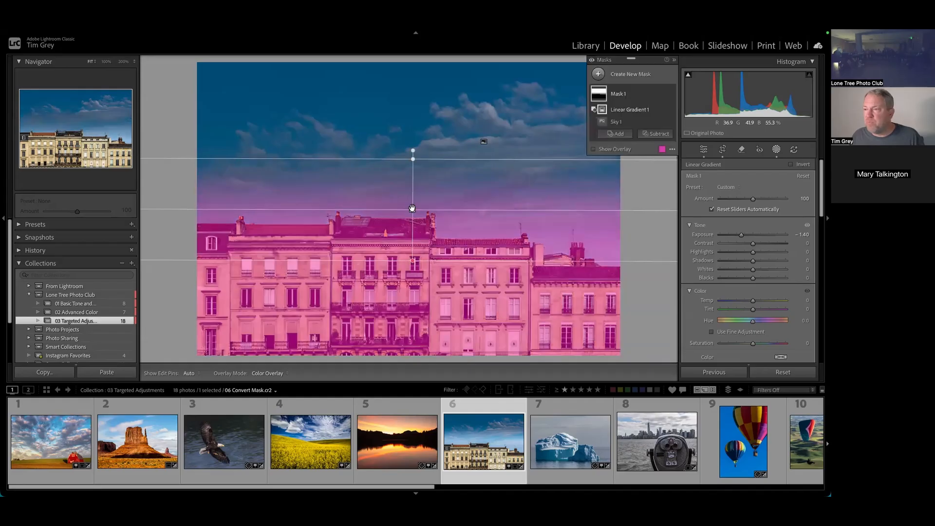
Step: Set the sky mask's Exposure to -0.95, Temp to -3 and Saturation to 26
{"action": "mouse_move", "coordinate": [741, 234]}
{"action": "left_mouse_down"}
{"action": "mouse_move", "coordinate": [760, 234]}
{"action": "mouse_move", "coordinate": [746, 237]}
{"action": "left_mouse_up"}
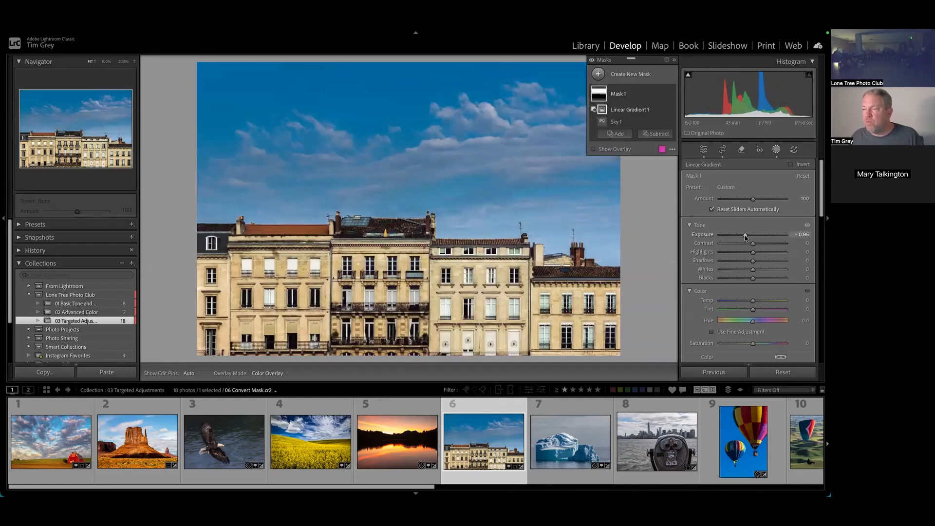
{"action": "left_click_drag", "start_coordinate": [753, 300], "coordinate": [752, 301]}
{"action": "left_click_drag", "start_coordinate": [753, 344], "coordinate": [762, 343]}
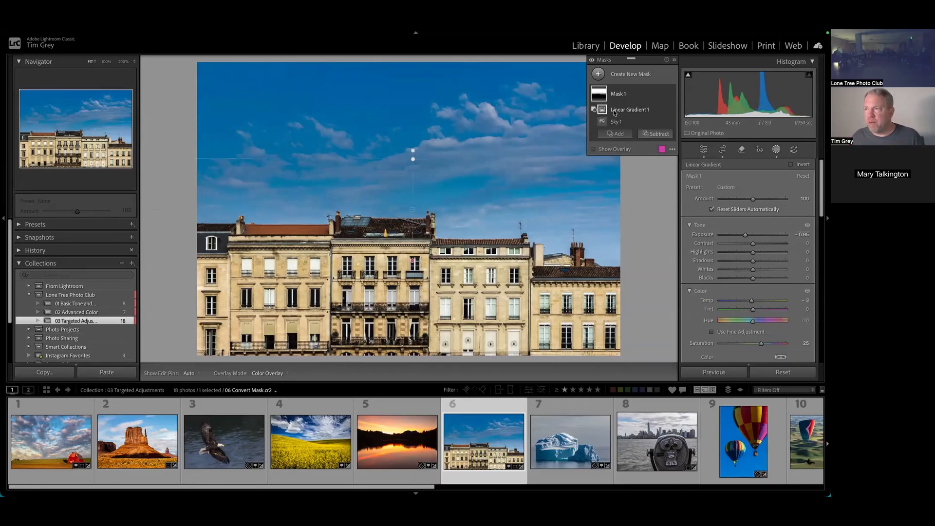
Step: Move the subtracted linear gradient up into the lower sky and widen its transition toward the clouds
{"action": "mouse_move", "coordinate": [603, 112]}
{"action": "left_click_drag", "start_coordinate": [412, 209], "coordinate": [412, 189]}
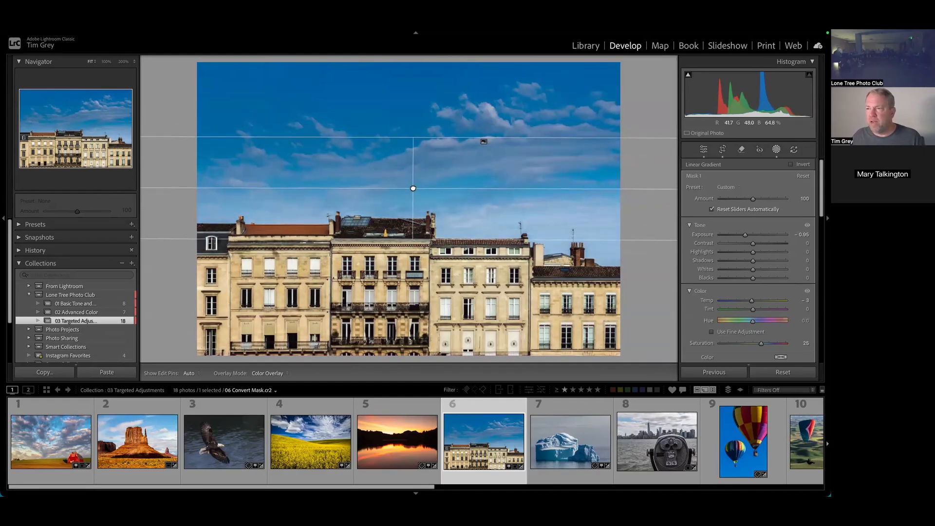
{"action": "left_click_drag", "start_coordinate": [438, 134], "coordinate": [439, 119]}
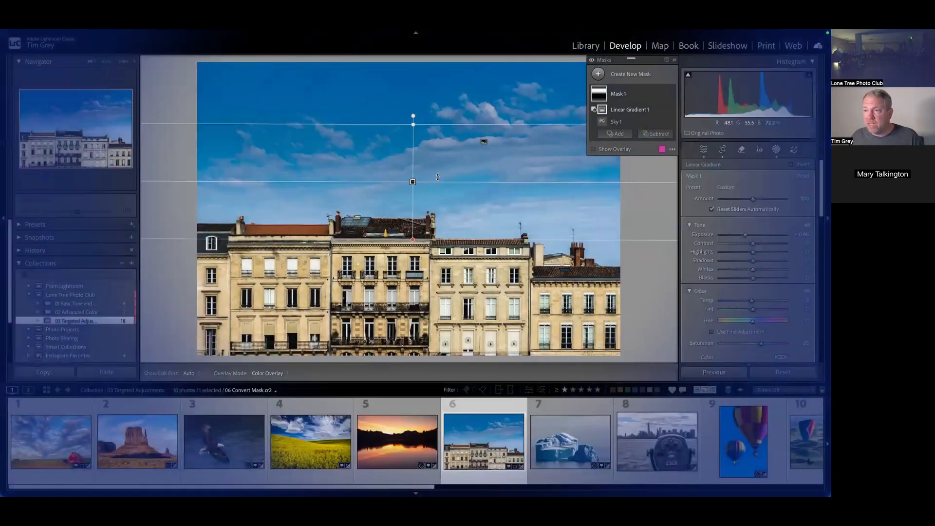
{"action": "left_click_drag", "start_coordinate": [437, 177], "coordinate": [417, 179]}
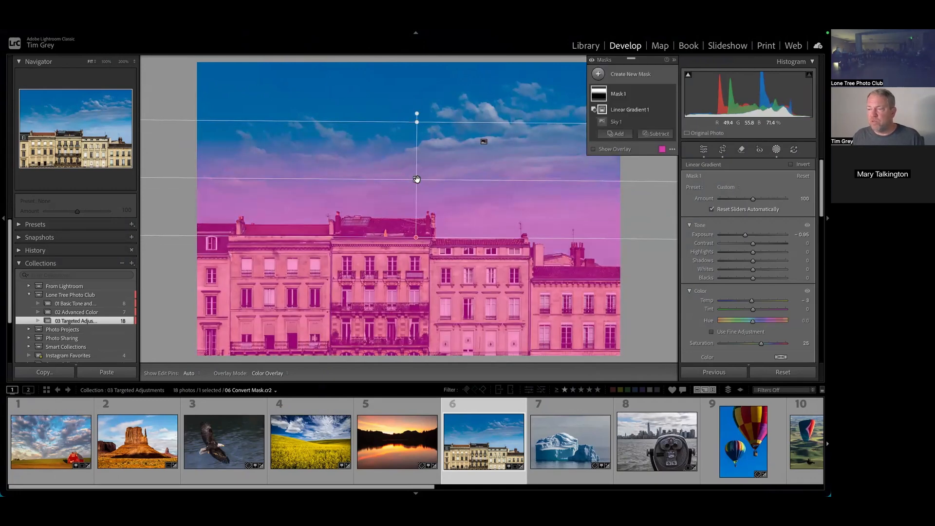
Step: Open the coin-operated viewer photo, 08 Subtract 2.cr2, and examine the Auto Mask setting of Brush 1 in Mask 1
{"action": "left_click", "coordinate": [564, 435]}
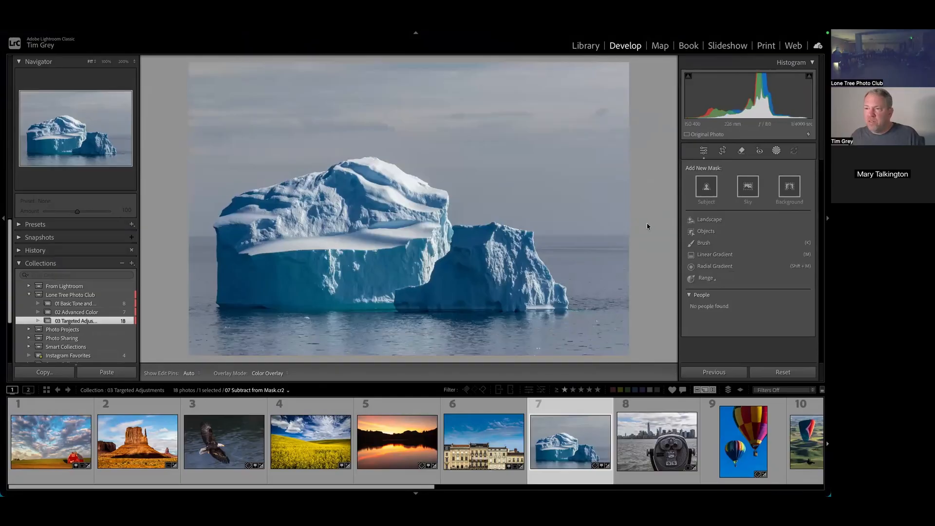
{"action": "left_click", "coordinate": [641, 426]}
{"action": "key", "text": "Right"}
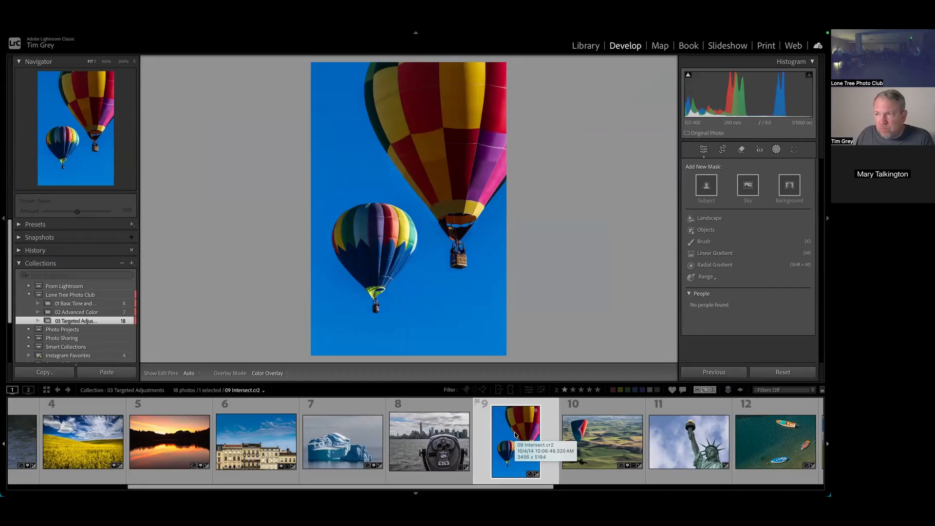
{"action": "left_click", "coordinate": [429, 441]}
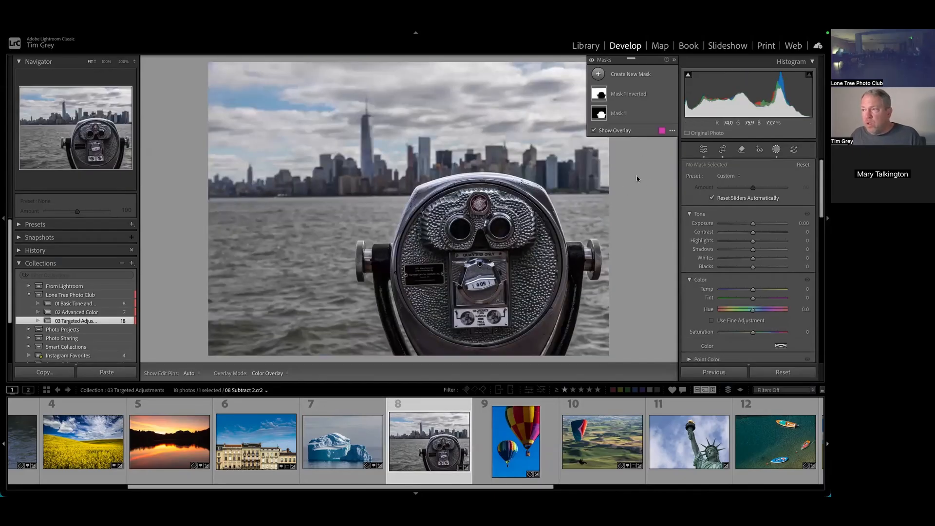
{"action": "left_click", "coordinate": [617, 113]}
{"action": "left_click", "coordinate": [621, 140]}
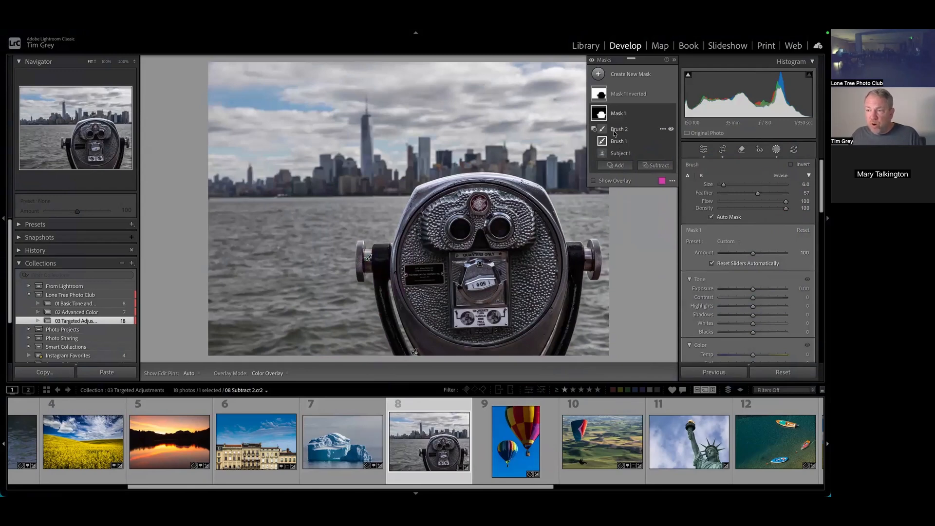
{"action": "key", "text": "F1"}
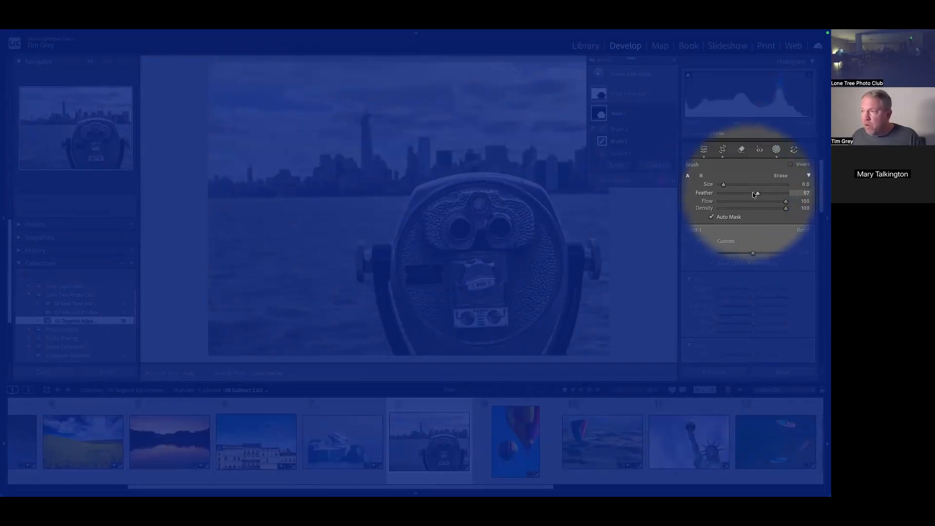
{"action": "left_click", "coordinate": [711, 216]}
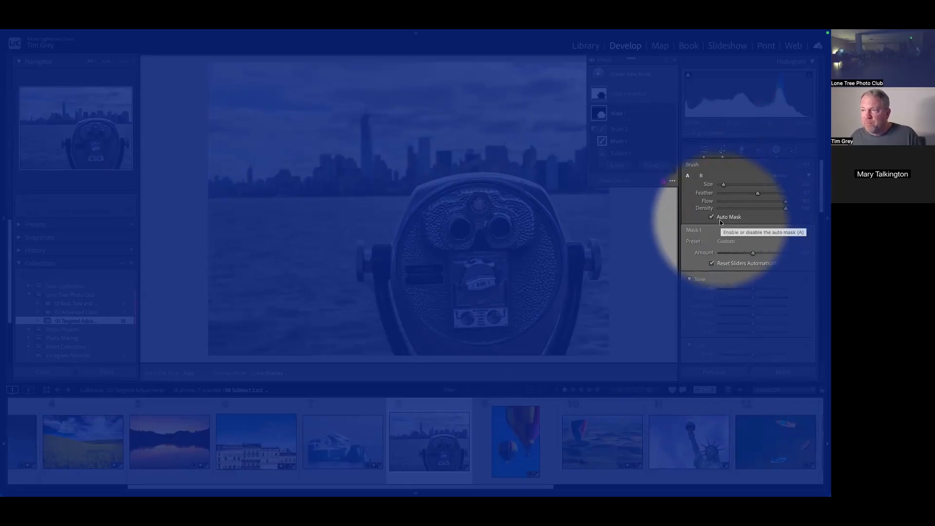
{"action": "key", "text": "F1"}
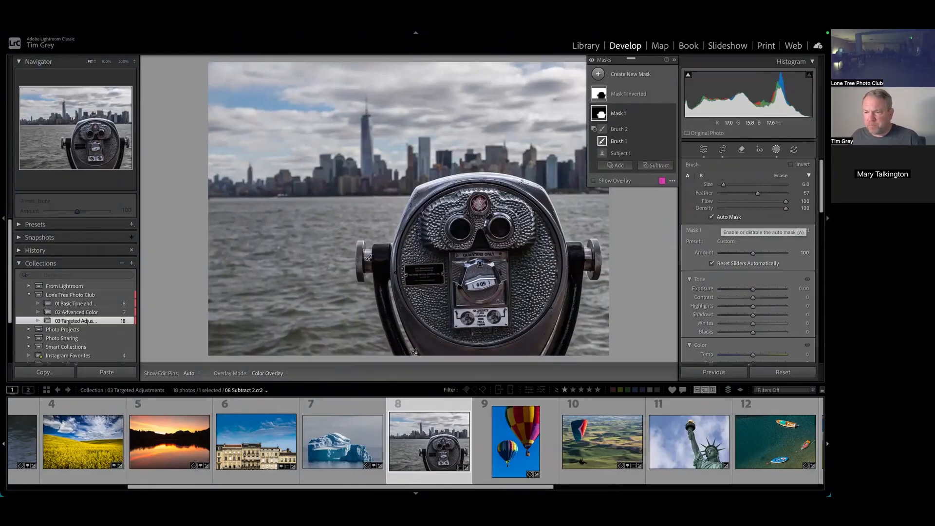
Step: Open the balloons photo, 09 Intersect.cr2, and try painting a size 16 Auto Mask brush over the smaller balloon, then undo it
{"action": "left_click", "coordinate": [519, 449]}
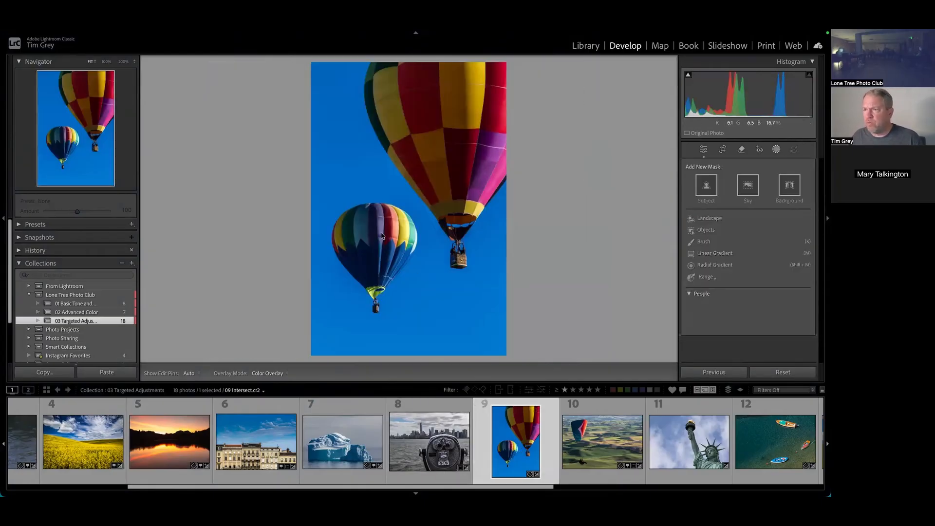
{"action": "key", "text": "F1"}
{"action": "left_click", "coordinate": [703, 243]}
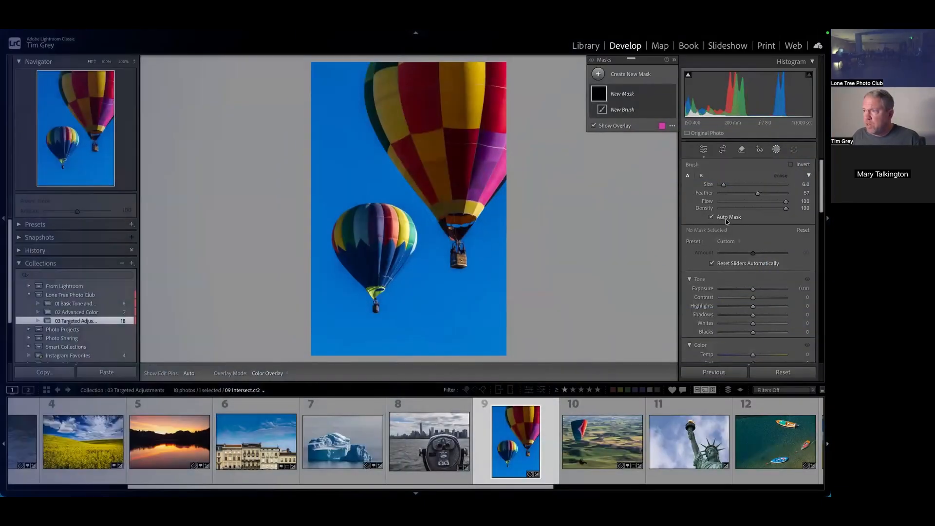
{"action": "key", "text": "F1"}
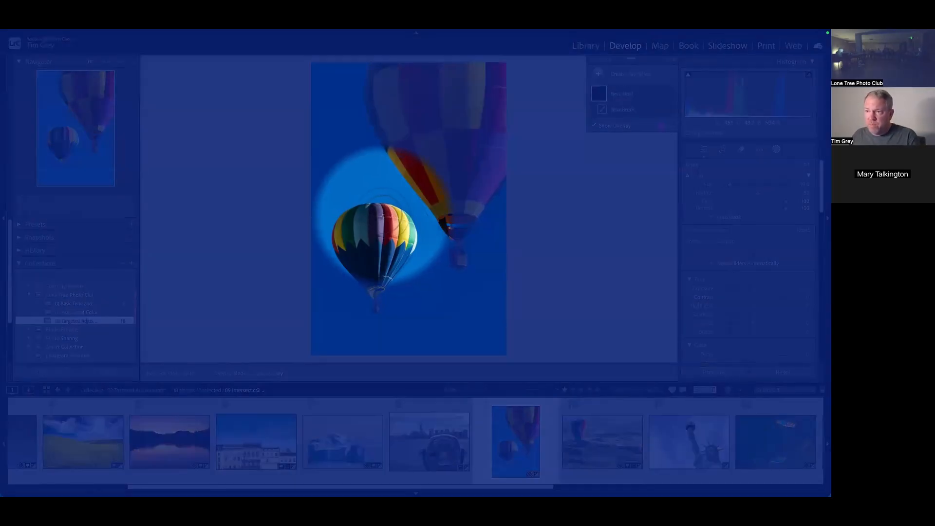
{"action": "key", "text": "F1"}
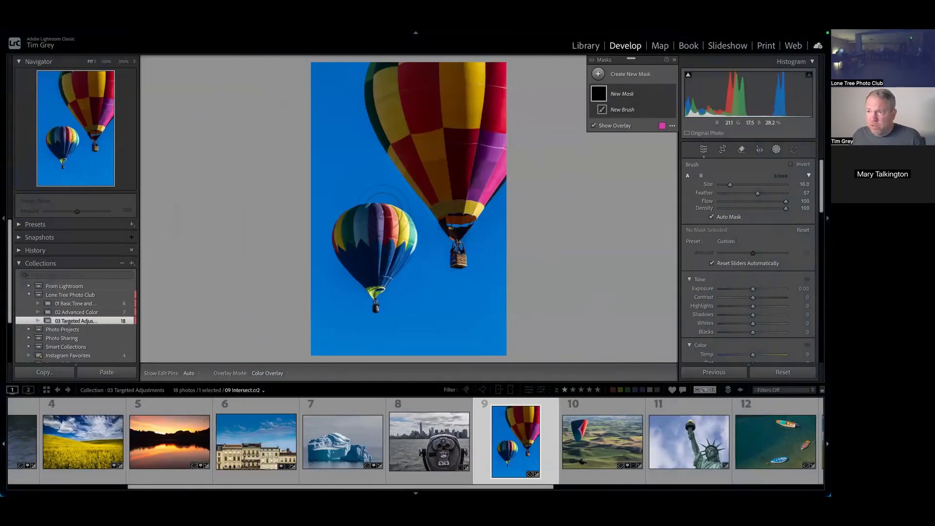
{"action": "mouse_move", "coordinate": [375, 214]}
{"action": "left_mouse_down"}
{"action": "mouse_move", "coordinate": [344, 221]}
{"action": "mouse_move", "coordinate": [338, 251]}
{"action": "mouse_move", "coordinate": [375, 303]}
{"action": "mouse_move", "coordinate": [414, 249]}
{"action": "mouse_move", "coordinate": [399, 215]}
{"action": "mouse_move", "coordinate": [386, 222]}
{"action": "mouse_move", "coordinate": [401, 253]}
{"action": "mouse_move", "coordinate": [411, 242]}
{"action": "mouse_move", "coordinate": [414, 253]}
{"action": "mouse_move", "coordinate": [411, 224]}
{"action": "mouse_move", "coordinate": [336, 243]}
{"action": "left_mouse_up"}
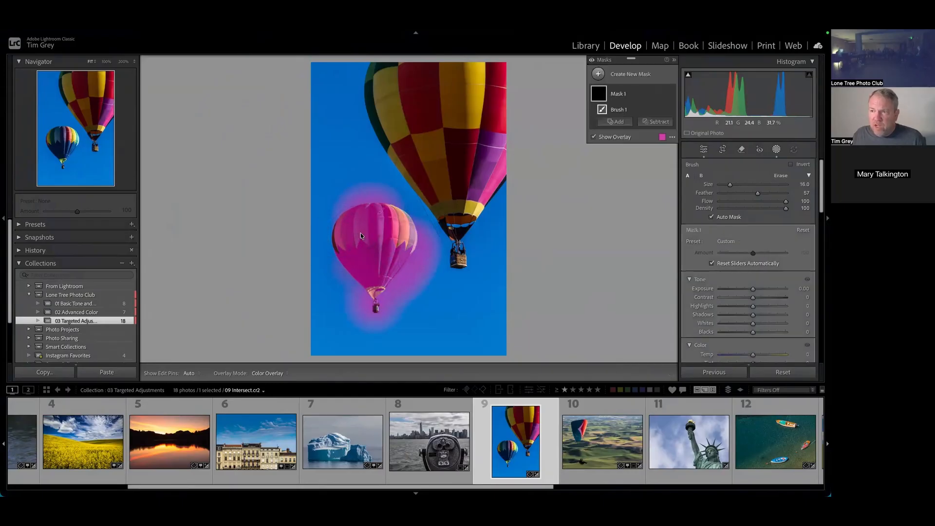
{"action": "key", "text": "ctrl+z"}
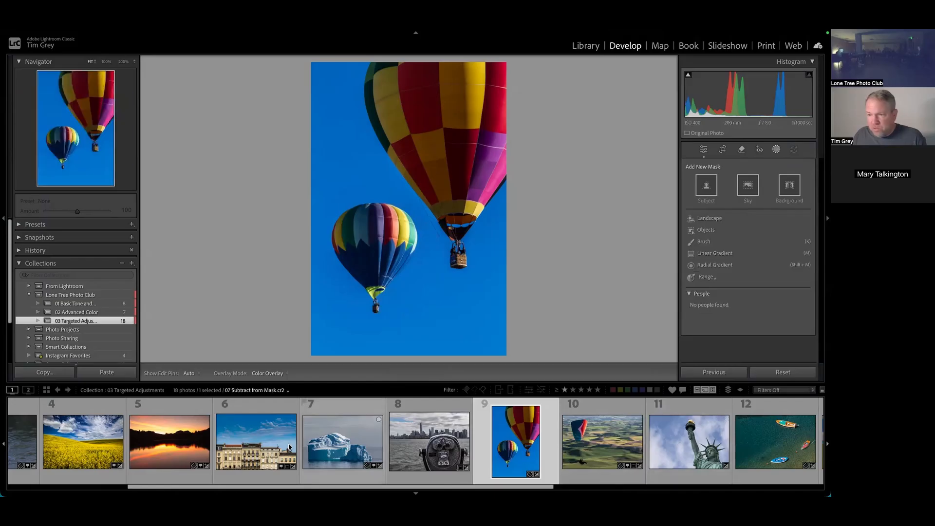
Step: Open the iceberg photo, 07 Subtract from Mask.cr2, and paint a new brush mask along the iceberg's left edge and base
{"action": "left_click", "coordinate": [343, 441]}
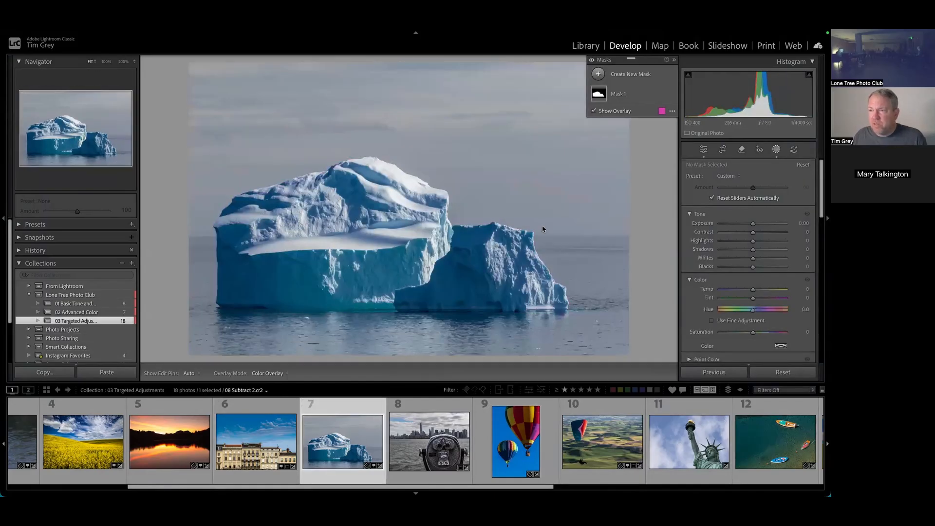
{"action": "left_click", "coordinate": [598, 77]}
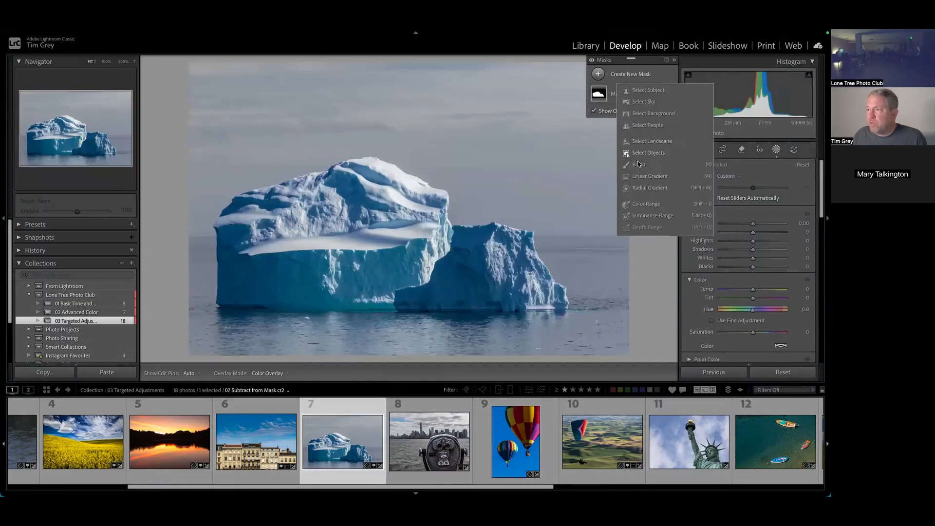
{"action": "left_click", "coordinate": [626, 151]}
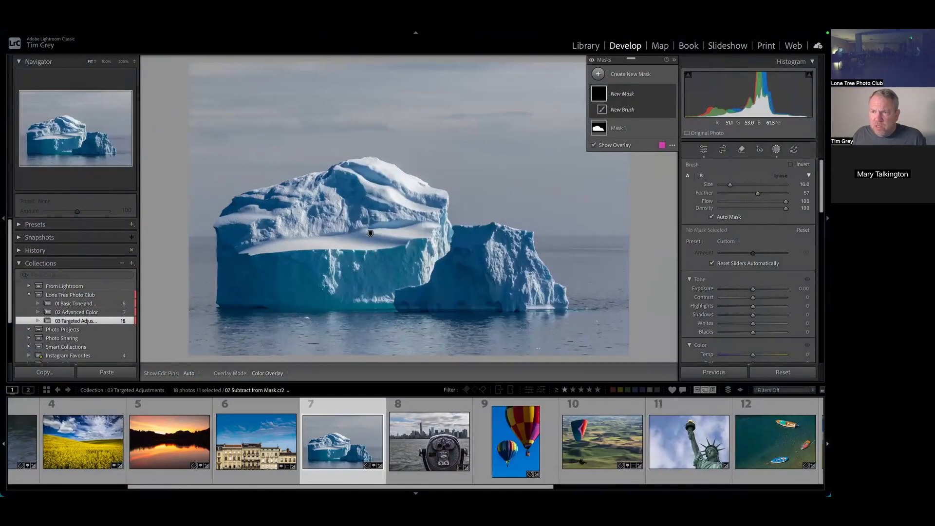
{"action": "key", "text": "h"}
{"action": "left_click_drag", "start_coordinate": [257, 189], "coordinate": [250, 192]}
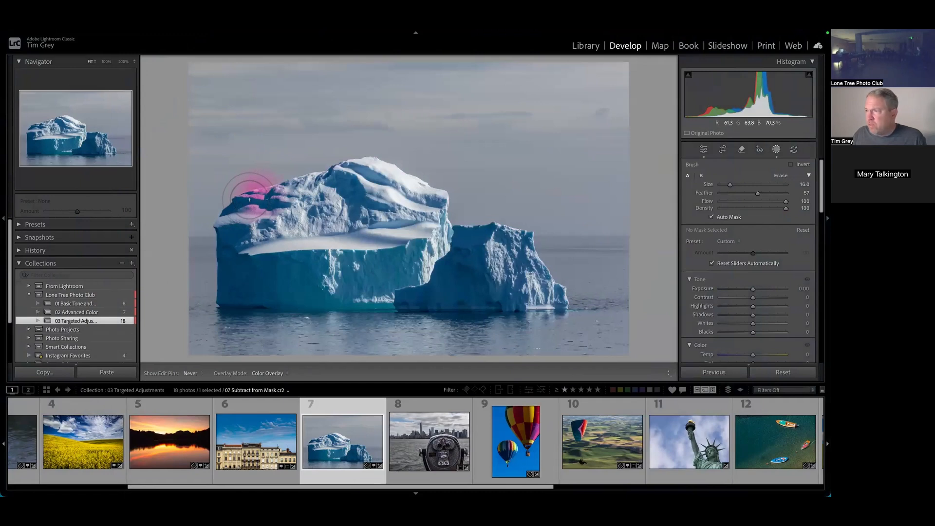
{"action": "mouse_move", "coordinate": [248, 199]}
{"action": "left_mouse_down"}
{"action": "mouse_move", "coordinate": [222, 222]}
{"action": "mouse_move", "coordinate": [226, 289]}
{"action": "mouse_move", "coordinate": [539, 294]}
{"action": "left_mouse_up"}
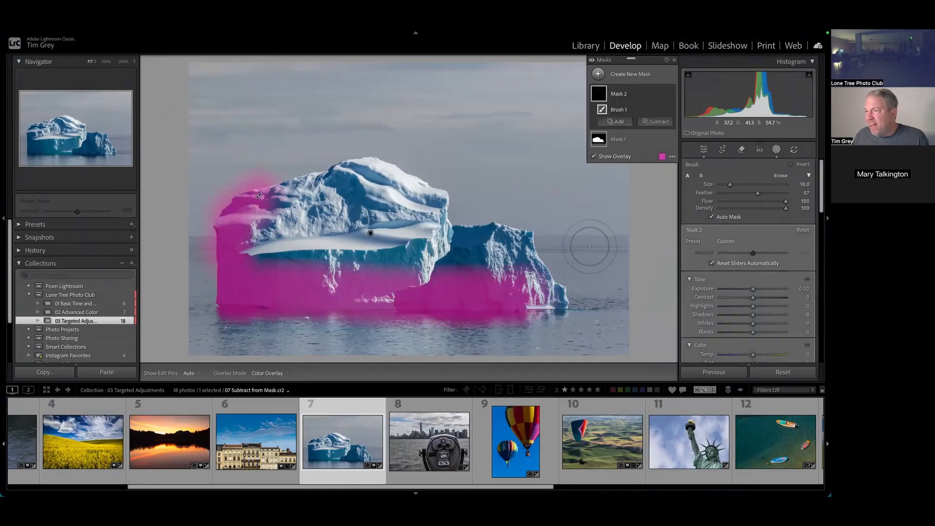
Step: Try another brush stroke over the iceberg's upper right side, undo it, and deselect the mask
{"action": "left_click", "coordinate": [712, 218]}
{"action": "mouse_move", "coordinate": [528, 239]}
{"action": "left_mouse_down"}
{"action": "mouse_move", "coordinate": [522, 229]}
{"action": "mouse_move", "coordinate": [463, 234]}
{"action": "mouse_move", "coordinate": [427, 197]}
{"action": "left_mouse_up"}
{"action": "key", "text": "ctrl+z"}
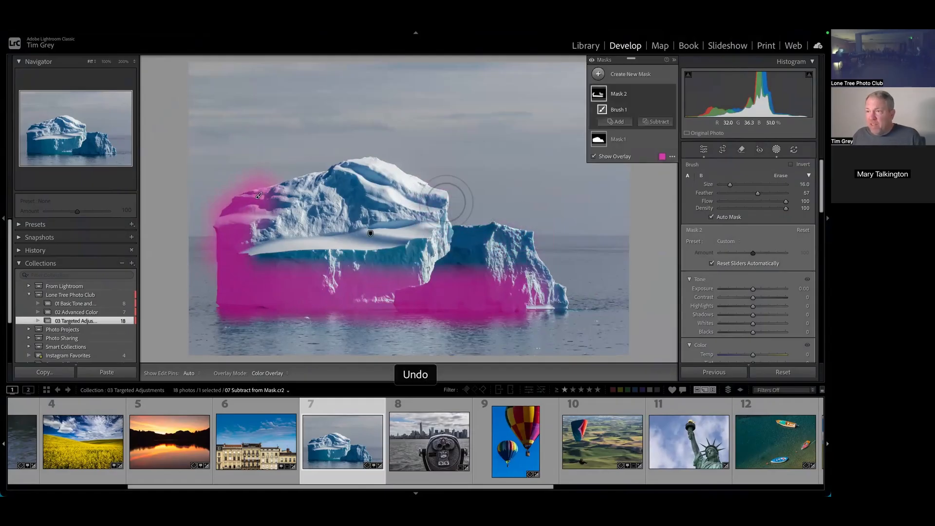
{"action": "key", "text": "Escape"}
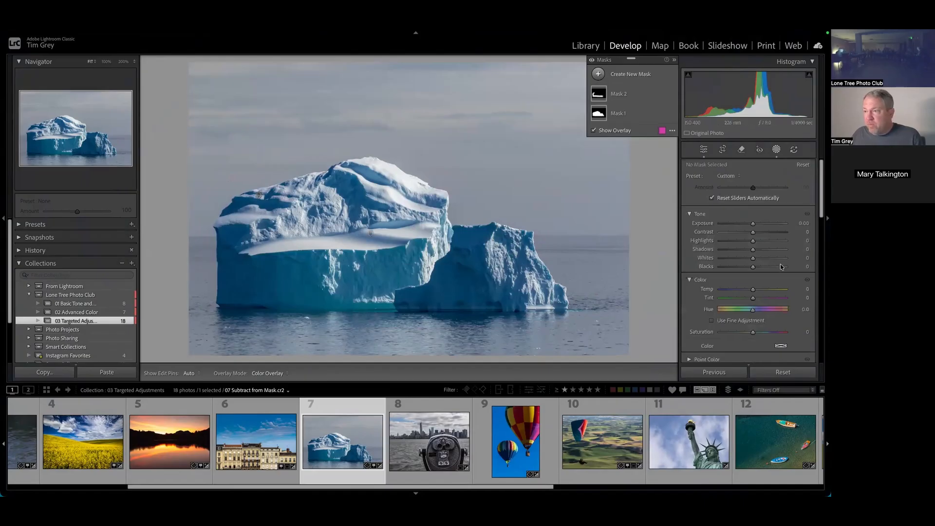
Step: Open 02 - Invert Mask.cr2 and paint a new brush mask over the land, tracing edges with Auto Mask on and filling the rest with it off
{"action": "scroll", "coordinate": [283, 483], "scroll_direction": "up", "scroll_amount": 3}
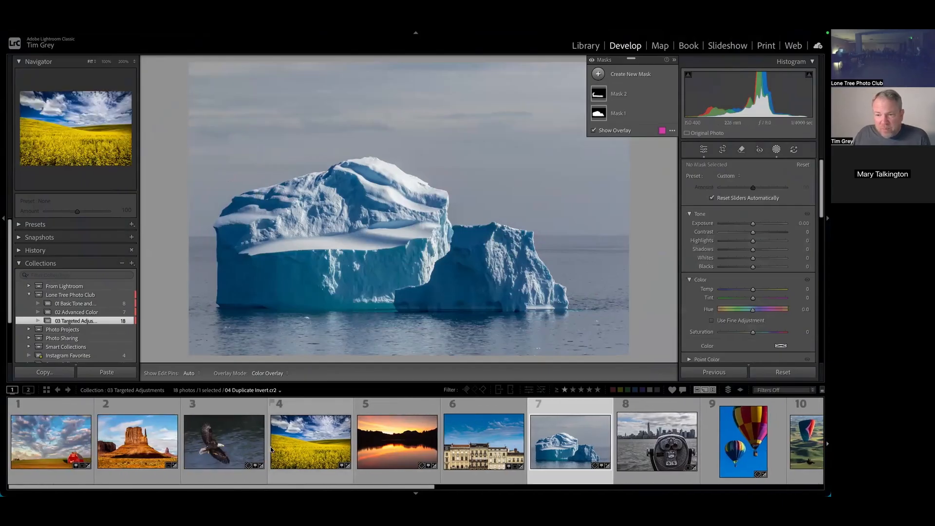
{"action": "left_click", "coordinate": [135, 439]}
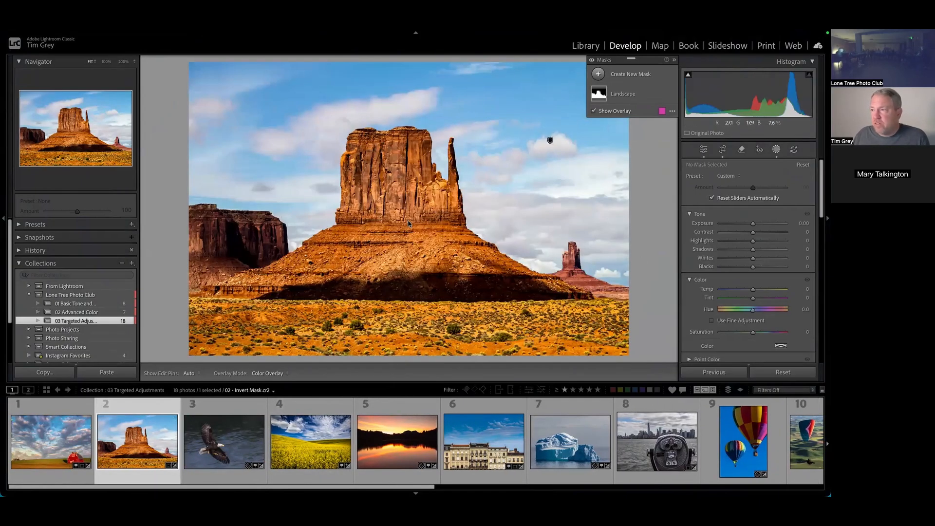
{"action": "left_click", "coordinate": [606, 76]}
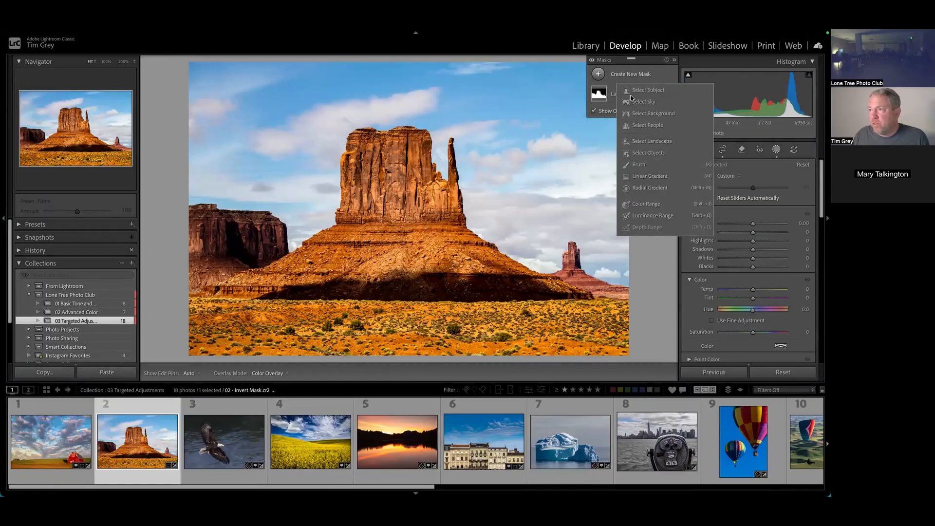
{"action": "left_click", "coordinate": [639, 166]}
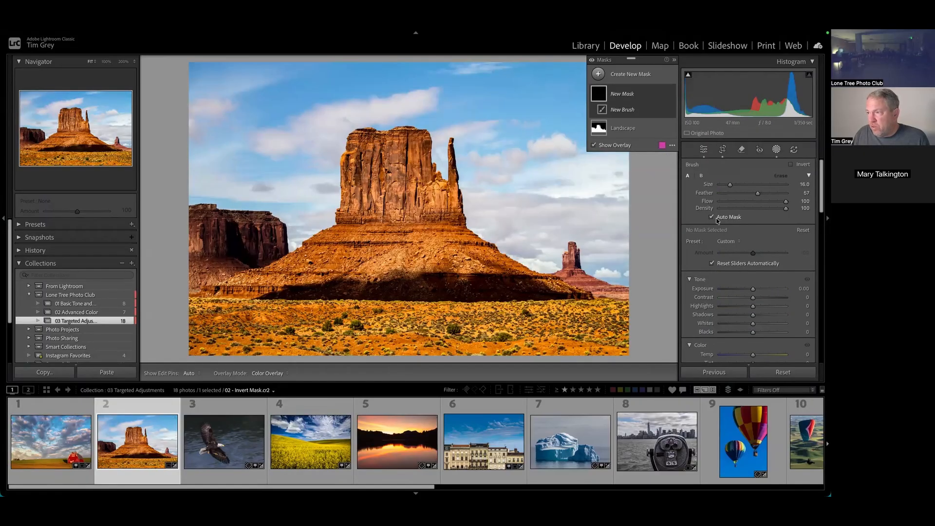
{"action": "mouse_move", "coordinate": [402, 128]}
{"action": "left_mouse_down"}
{"action": "mouse_move", "coordinate": [355, 141]}
{"action": "mouse_move", "coordinate": [333, 219]}
{"action": "mouse_move", "coordinate": [301, 248]}
{"action": "mouse_move", "coordinate": [285, 243]}
{"action": "mouse_move", "coordinate": [264, 213]}
{"action": "mouse_move", "coordinate": [189, 215]}
{"action": "left_mouse_up"}
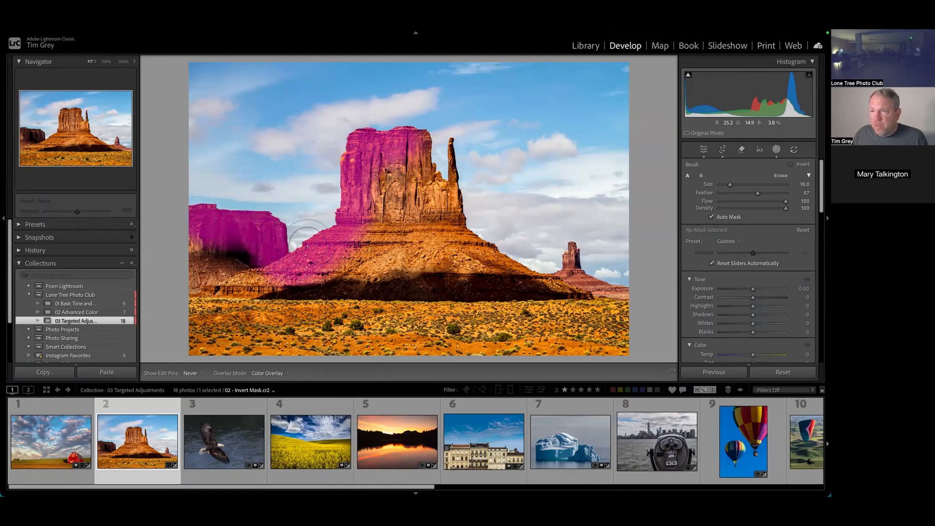
{"action": "scroll", "coordinate": [348, 160], "scroll_direction": "up", "scroll_amount": 1}
{"action": "mouse_move", "coordinate": [367, 139]}
{"action": "left_mouse_down"}
{"action": "mouse_move", "coordinate": [420, 135]}
{"action": "mouse_move", "coordinate": [448, 190]}
{"action": "mouse_move", "coordinate": [456, 190]}
{"action": "mouse_move", "coordinate": [454, 147]}
{"action": "mouse_move", "coordinate": [456, 193]}
{"action": "mouse_move", "coordinate": [483, 242]}
{"action": "mouse_move", "coordinate": [545, 271]}
{"action": "mouse_move", "coordinate": [561, 271]}
{"action": "mouse_move", "coordinate": [571, 252]}
{"action": "mouse_move", "coordinate": [579, 271]}
{"action": "mouse_move", "coordinate": [628, 296]}
{"action": "mouse_move", "coordinate": [577, 260]}
{"action": "left_mouse_up"}
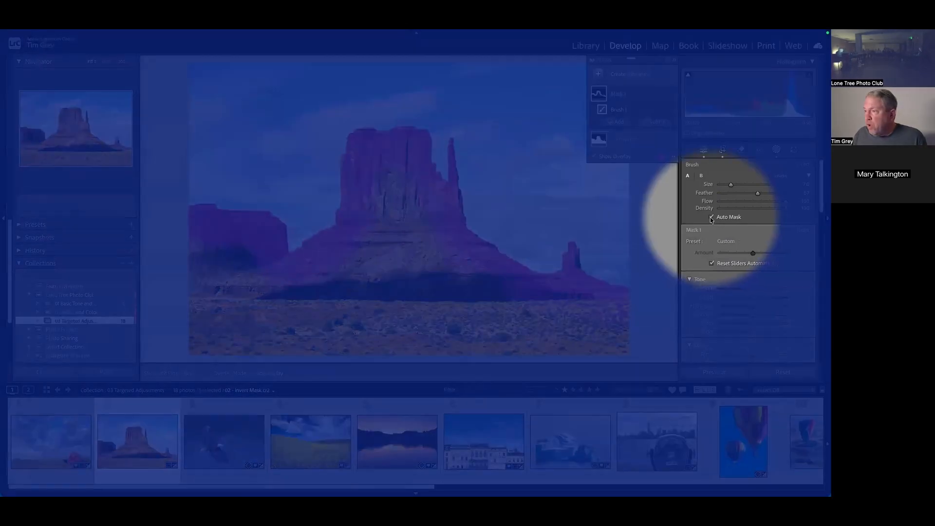
{"action": "left_click", "coordinate": [711, 217]}
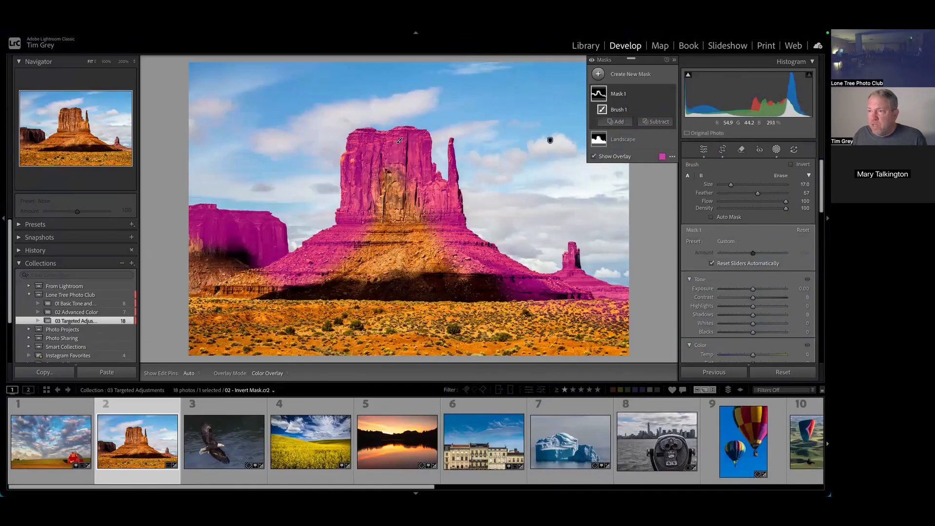
{"action": "mouse_move", "coordinate": [404, 288]}
{"action": "left_mouse_down"}
{"action": "mouse_move", "coordinate": [239, 312]}
{"action": "mouse_move", "coordinate": [193, 263]}
{"action": "mouse_move", "coordinate": [167, 271]}
{"action": "mouse_move", "coordinate": [210, 336]}
{"action": "mouse_move", "coordinate": [390, 312]}
{"action": "mouse_move", "coordinate": [414, 266]}
{"action": "mouse_move", "coordinate": [473, 294]}
{"action": "mouse_move", "coordinate": [513, 281]}
{"action": "mouse_move", "coordinate": [609, 336]}
{"action": "mouse_move", "coordinate": [582, 347]}
{"action": "mouse_move", "coordinate": [513, 339]}
{"action": "mouse_move", "coordinate": [610, 343]}
{"action": "left_mouse_up"}
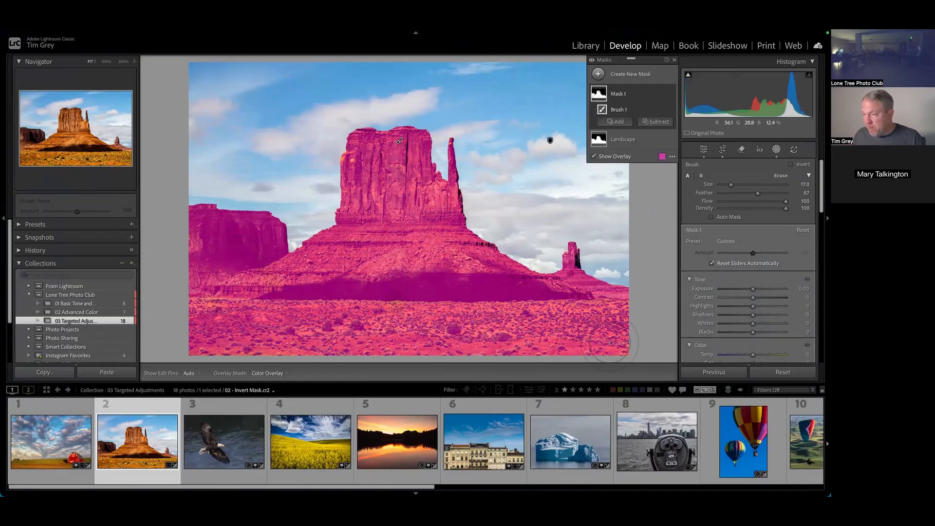
Step: Open the poplar and dirt road photo, 13 Compound for Sky.cr2, and create a Sky mask
{"action": "left_click", "coordinate": [744, 440]}
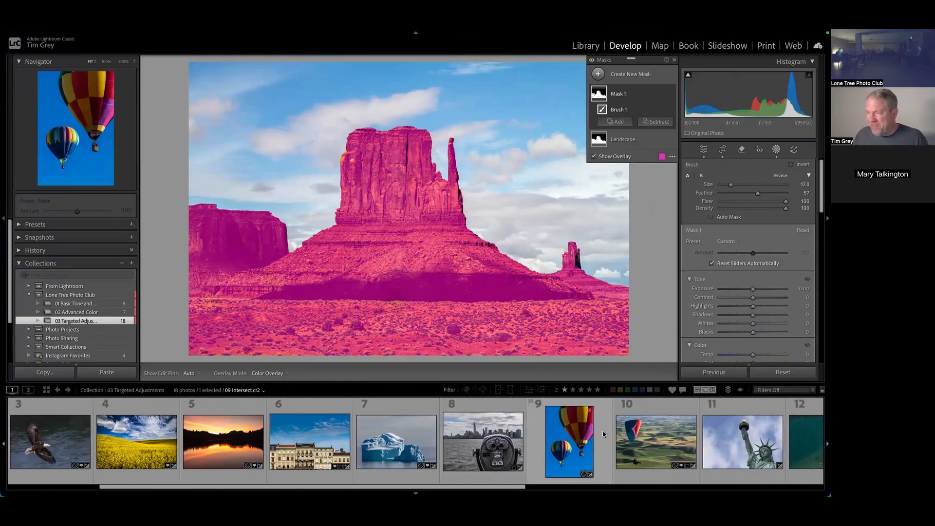
{"action": "scroll", "coordinate": [603, 434], "scroll_direction": "down", "scroll_amount": 6}
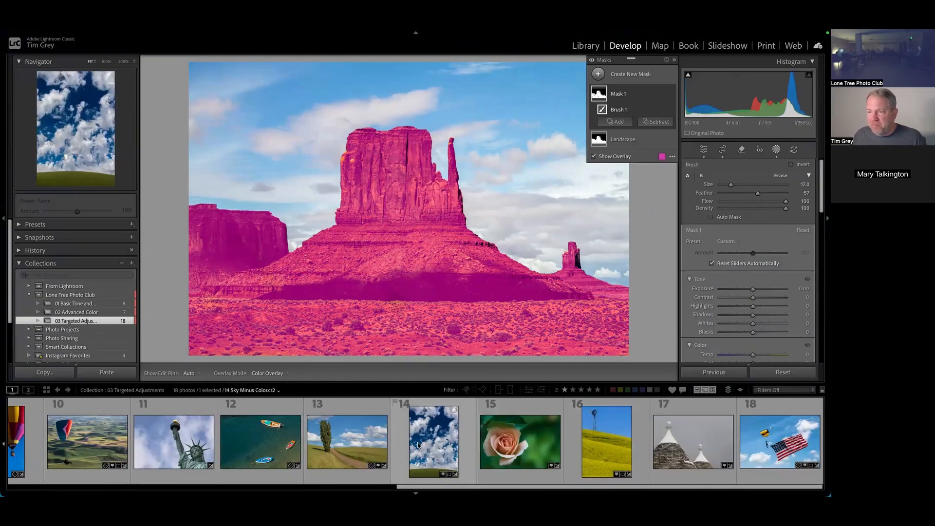
{"action": "left_click", "coordinate": [340, 450]}
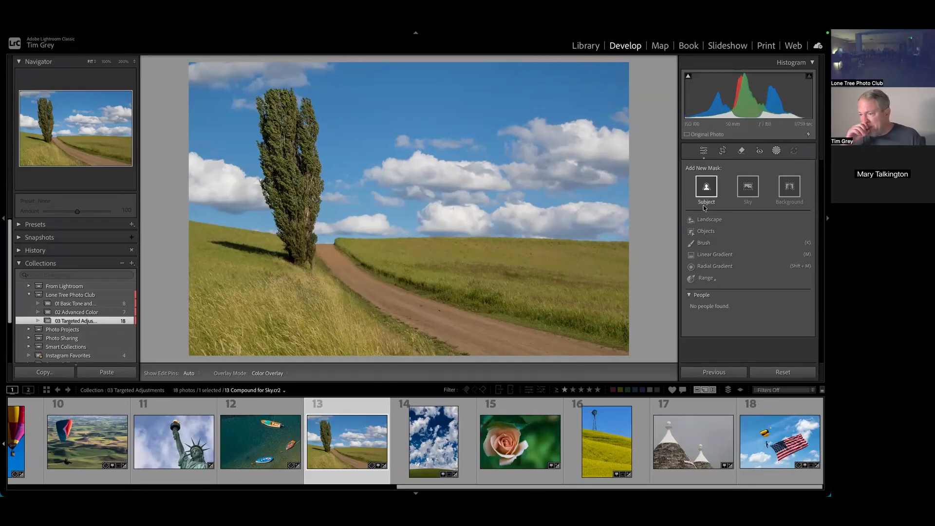
{"action": "left_click", "coordinate": [748, 187]}
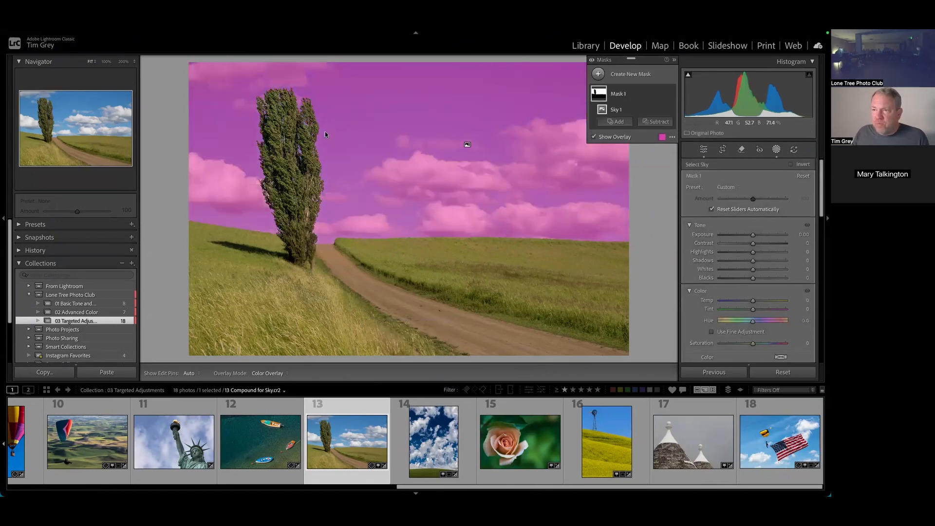
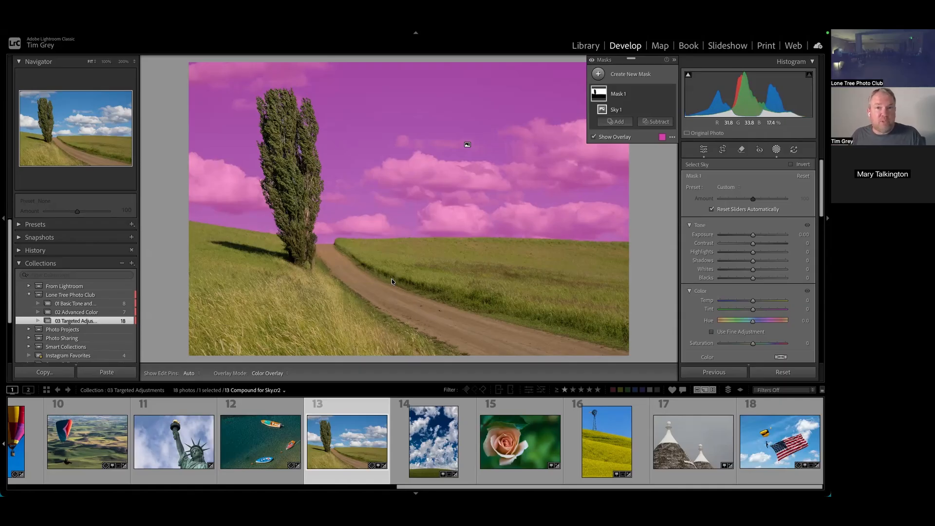
{"action": "left_click", "coordinate": [658, 124]}
{"action": "left_click", "coordinate": [669, 195]}
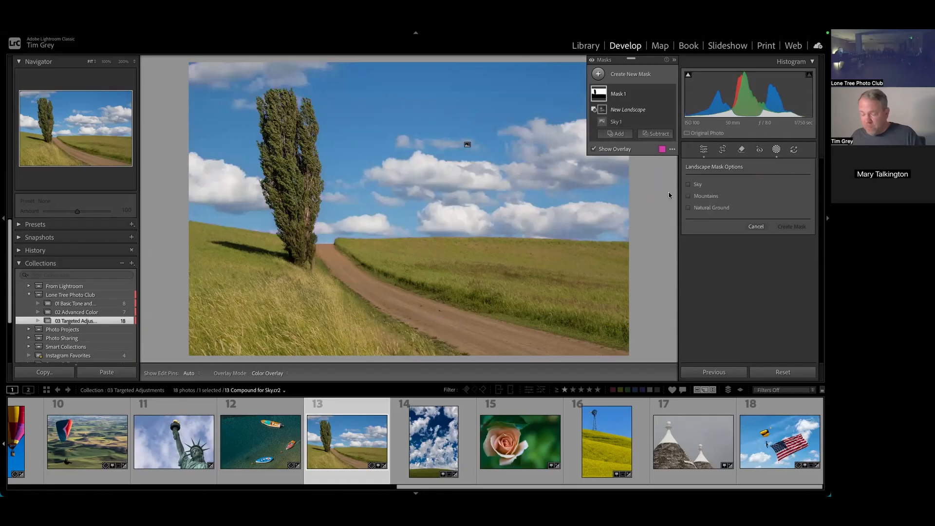
{"action": "left_click", "coordinate": [756, 226]}
Step: Subtract a linear gradient from the sky mask so it fades out toward the horizon, then deselect and reselect Mask 1
{"action": "left_click", "coordinate": [656, 122]}
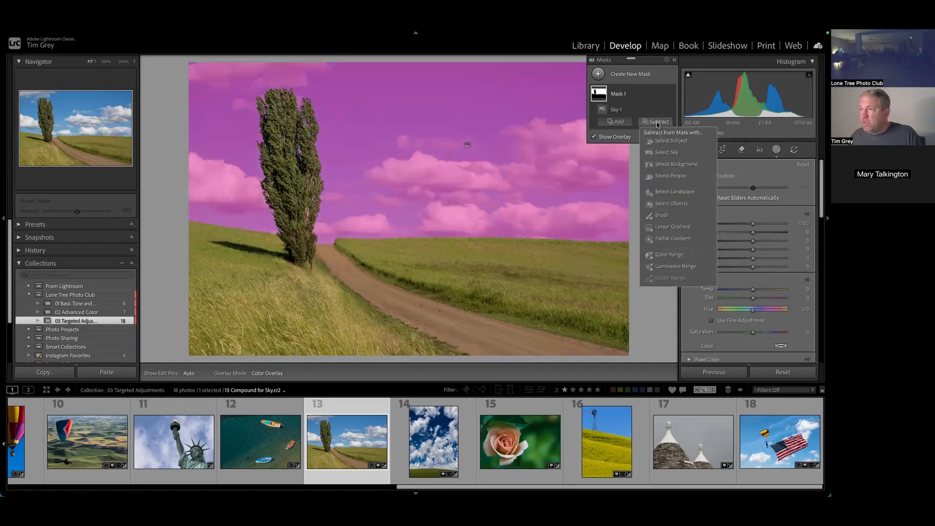
{"action": "left_click", "coordinate": [665, 229]}
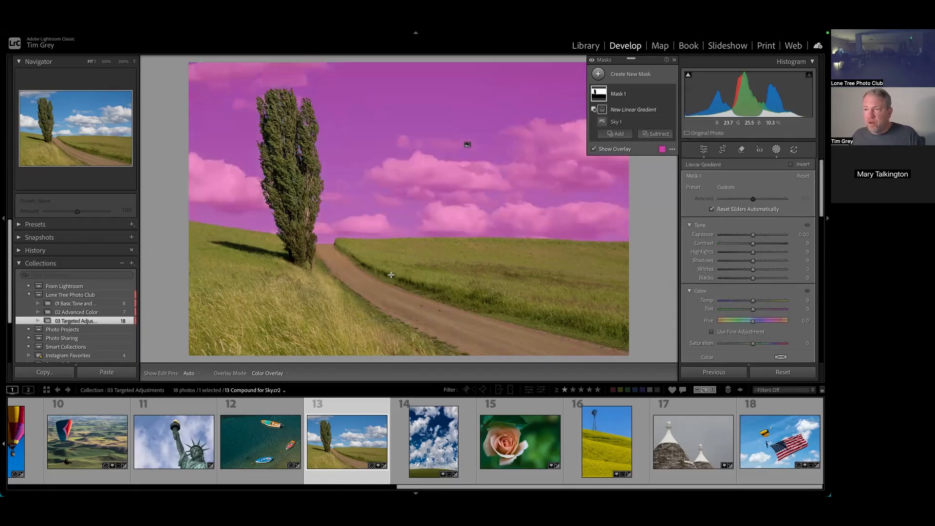
{"action": "left_click_drag", "start_coordinate": [395, 295], "coordinate": [395, 193]}
{"action": "left_click_drag", "start_coordinate": [395, 243], "coordinate": [392, 184]}
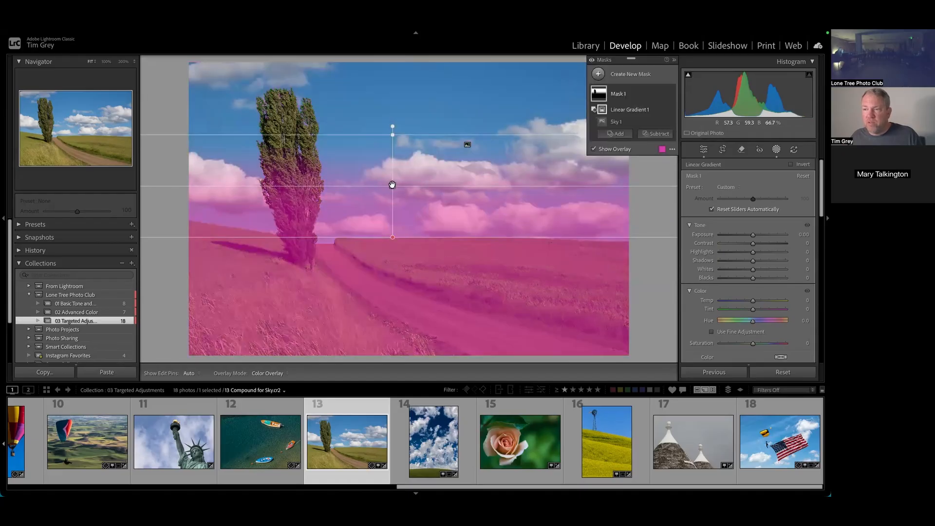
{"action": "left_click", "coordinate": [470, 296]}
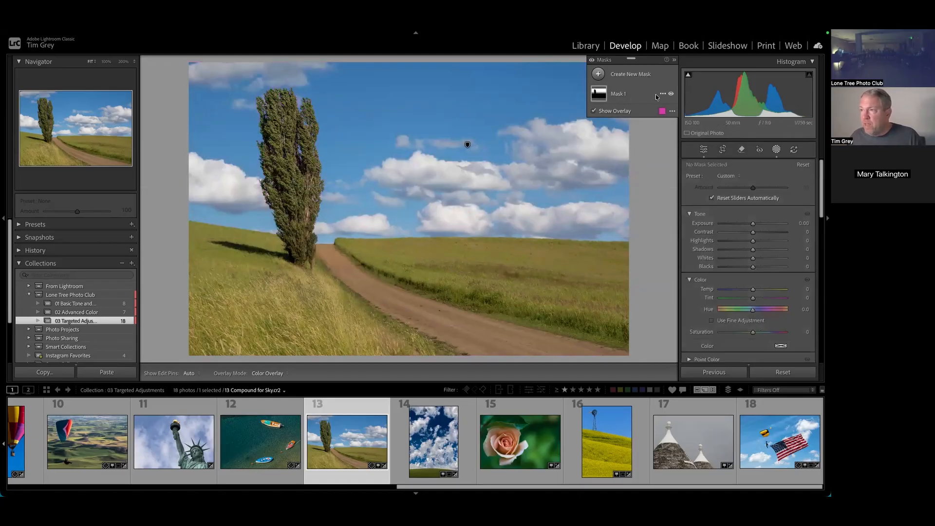
{"action": "left_click", "coordinate": [623, 98]}
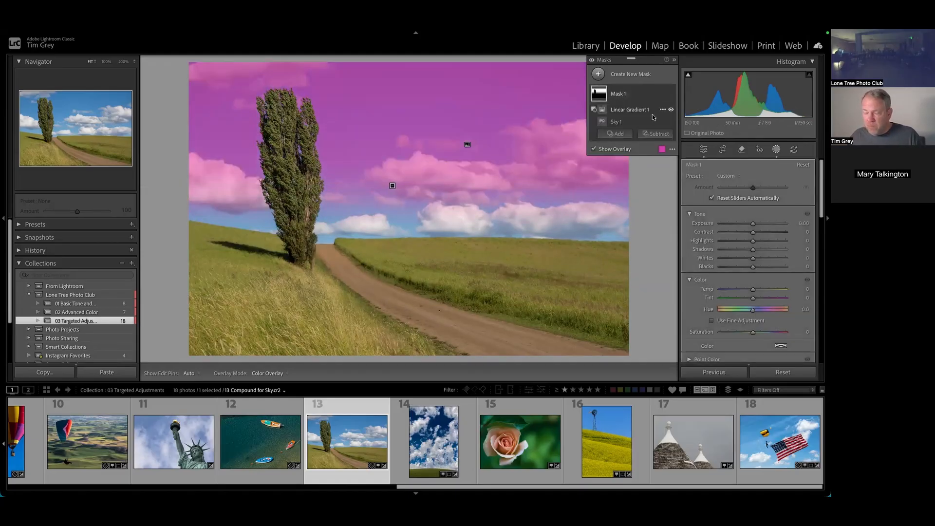
Step: Intersect Mask 1 with a linear gradient running from the middle of the sky down to the horizon
{"action": "key", "text": "F1"}
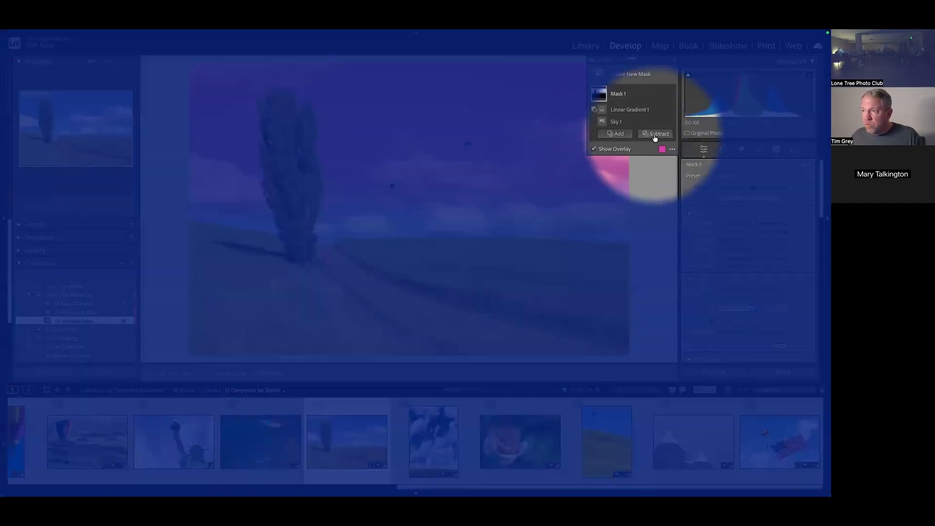
{"action": "key", "text": "F1"}
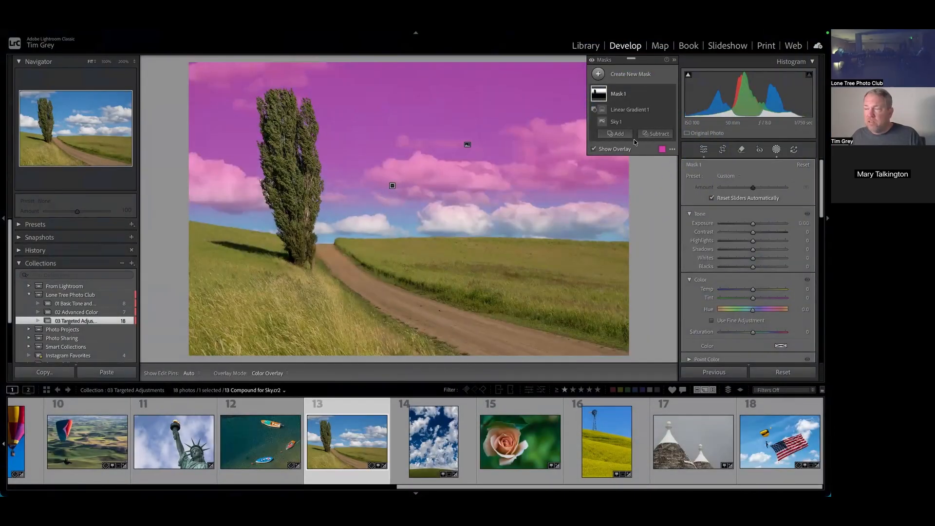
{"action": "key", "text": "alt"}
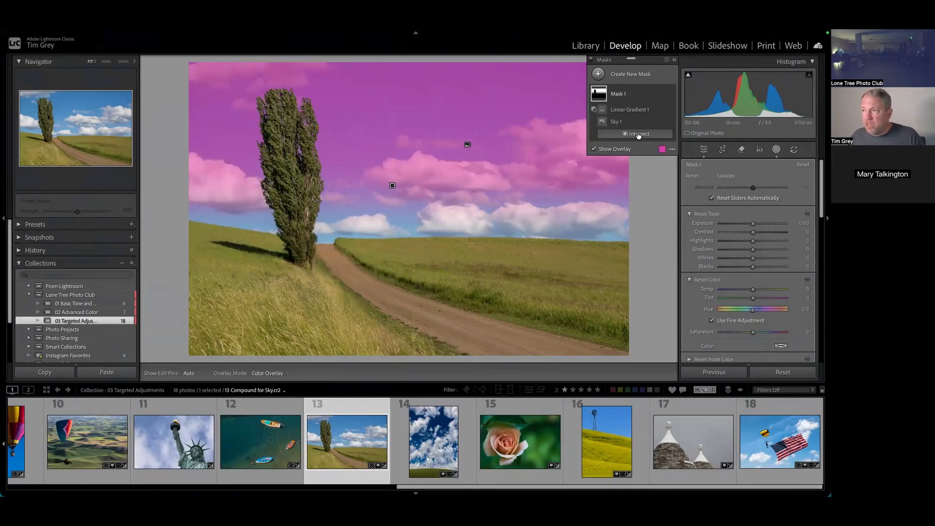
{"action": "left_click", "coordinate": [635, 136]}
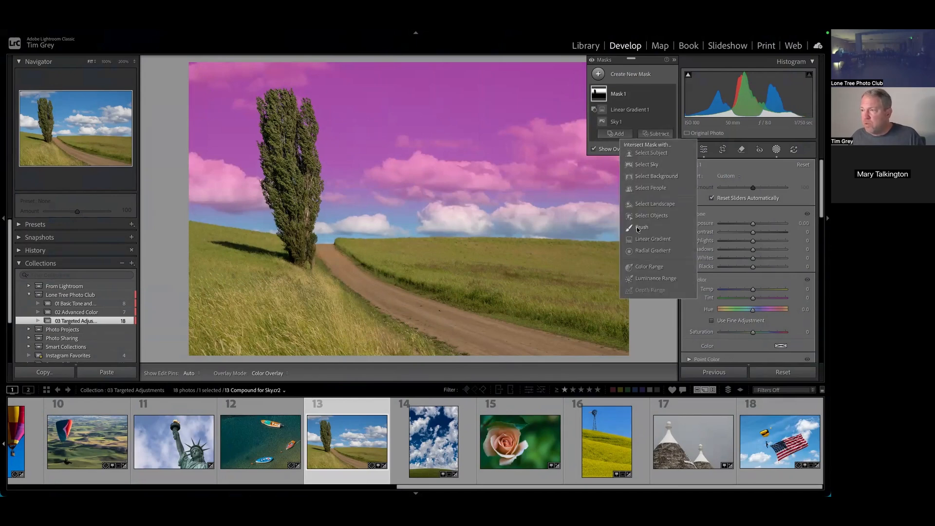
{"action": "left_click", "coordinate": [643, 239]}
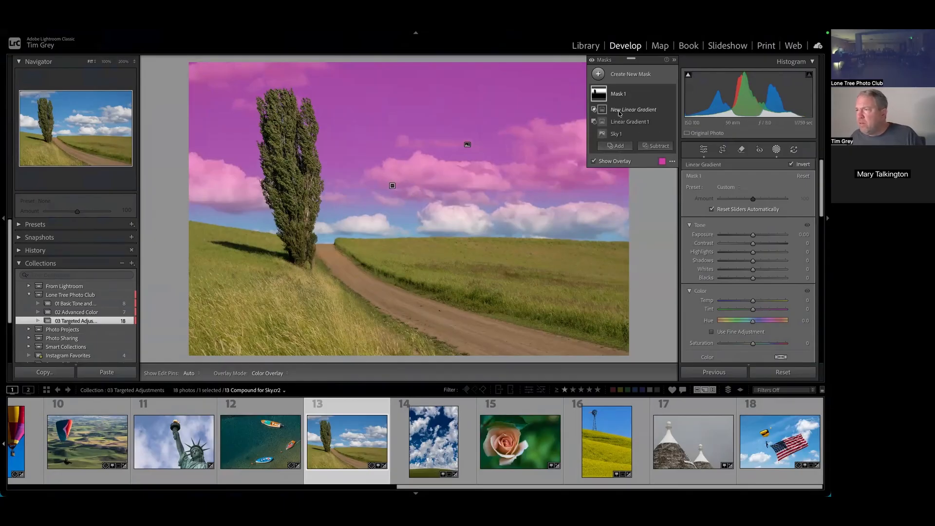
{"action": "left_click_drag", "start_coordinate": [426, 176], "coordinate": [425, 228]}
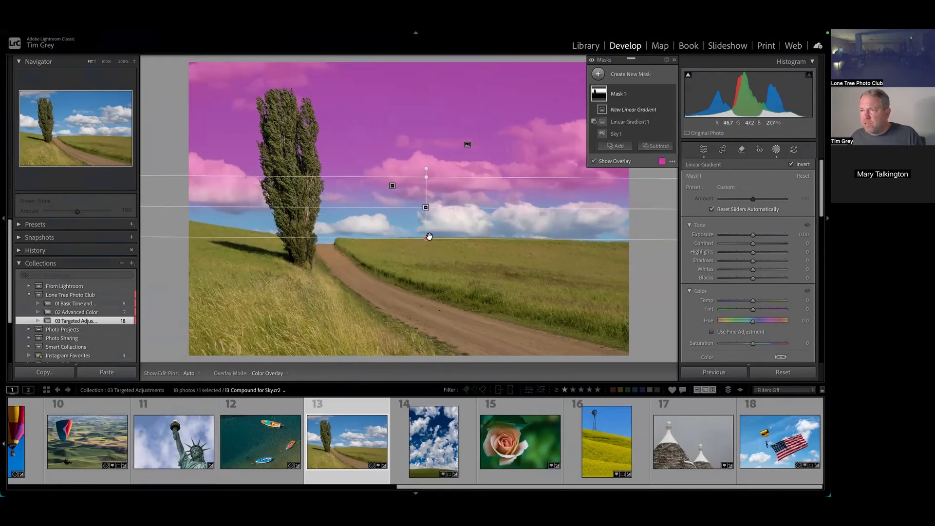
Step: Delete the subtracted Linear Gradient 1 from Mask 1
{"action": "left_click", "coordinate": [635, 123]}
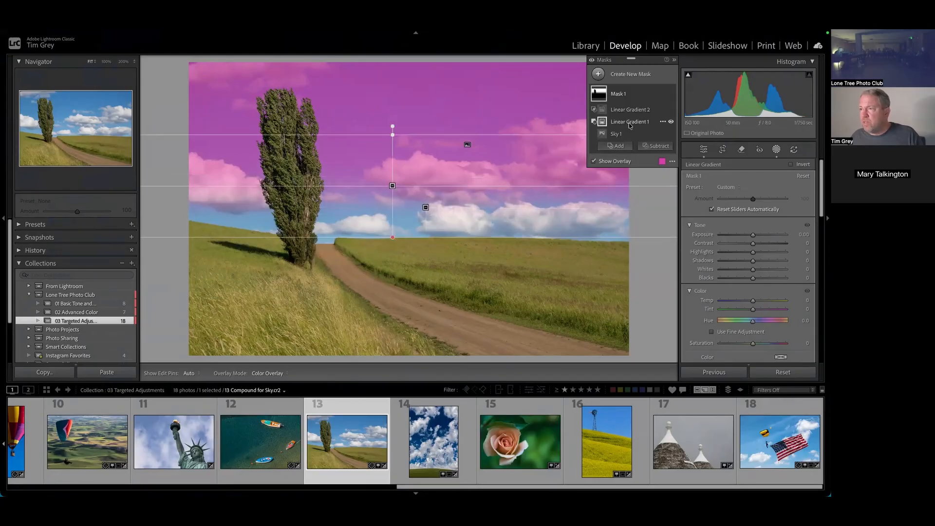
{"action": "left_click", "coordinate": [661, 121]}
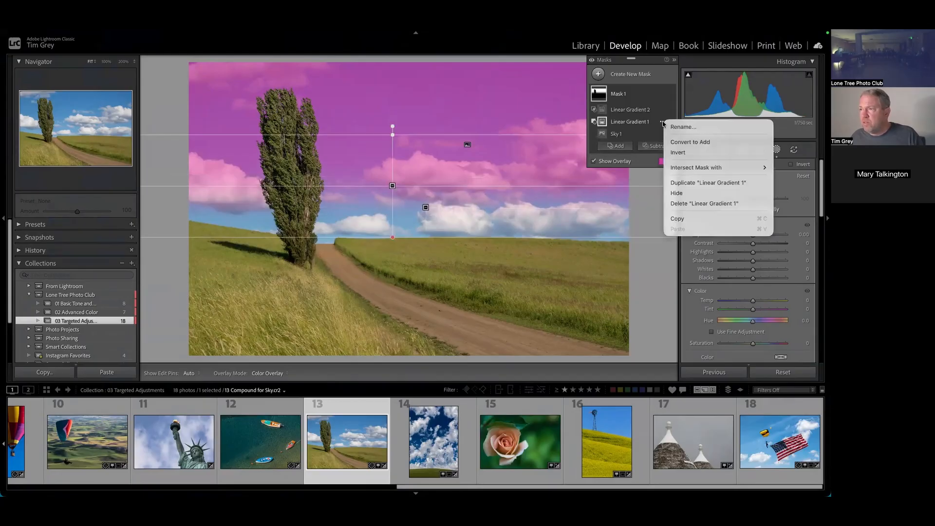
{"action": "left_click", "coordinate": [681, 203]}
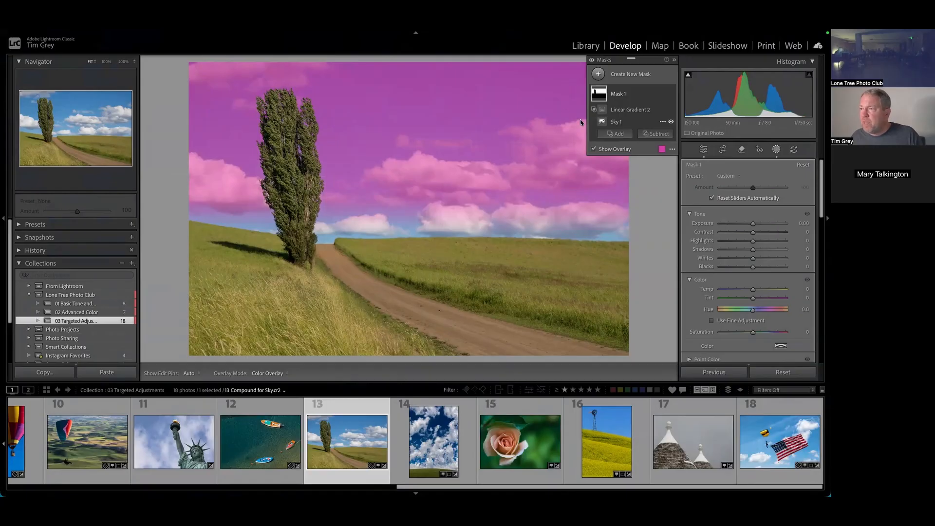
Step: Move Linear Gradient 2 higher in the sky and set the mask's exposure to -0.37
{"action": "left_click", "coordinate": [624, 110]}
{"action": "left_click_drag", "start_coordinate": [425, 210], "coordinate": [407, 167]}
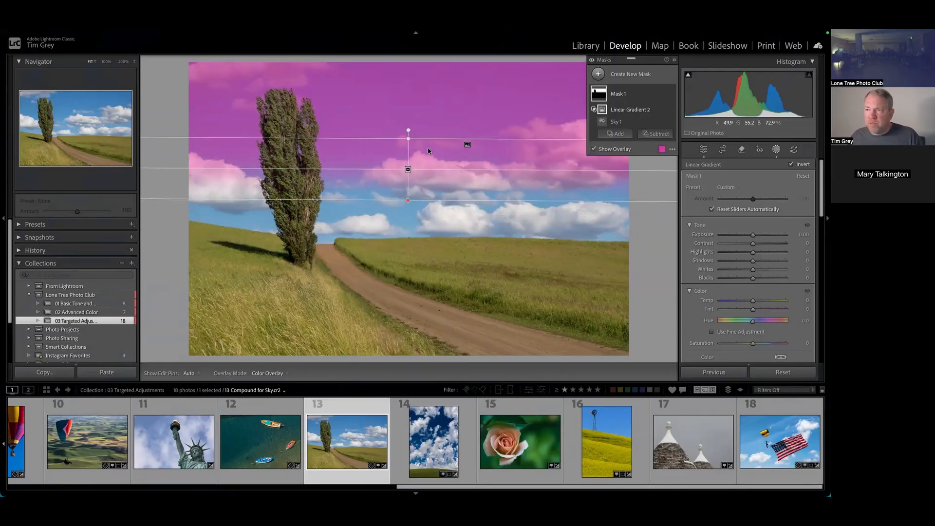
{"action": "left_click", "coordinate": [602, 122]}
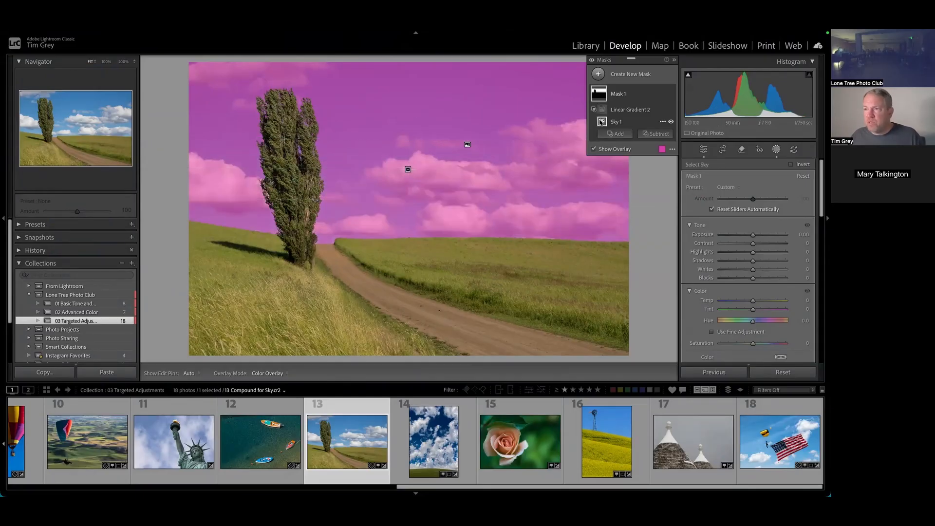
{"action": "left_click", "coordinate": [408, 169]}
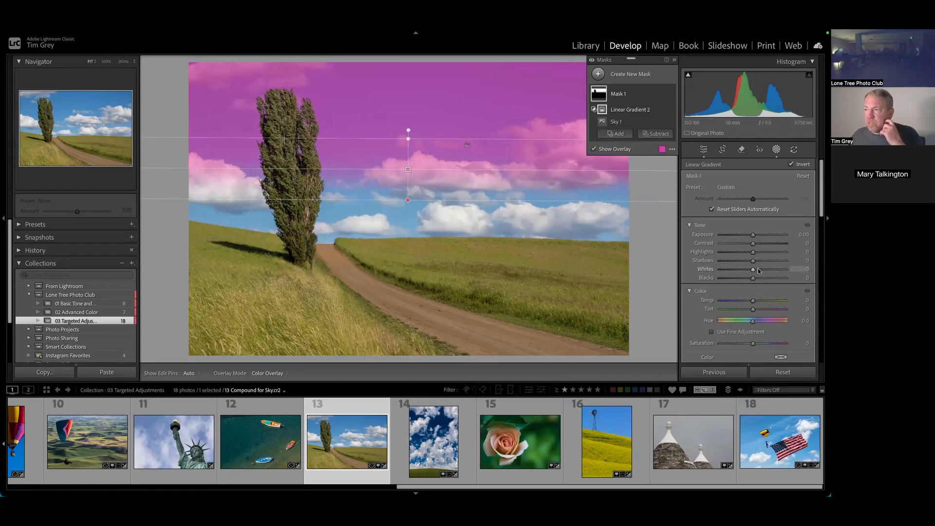
{"action": "mouse_move", "coordinate": [753, 240]}
{"action": "left_mouse_down"}
{"action": "mouse_move", "coordinate": [712, 237]}
{"action": "mouse_move", "coordinate": [750, 237]}
{"action": "left_mouse_up"}
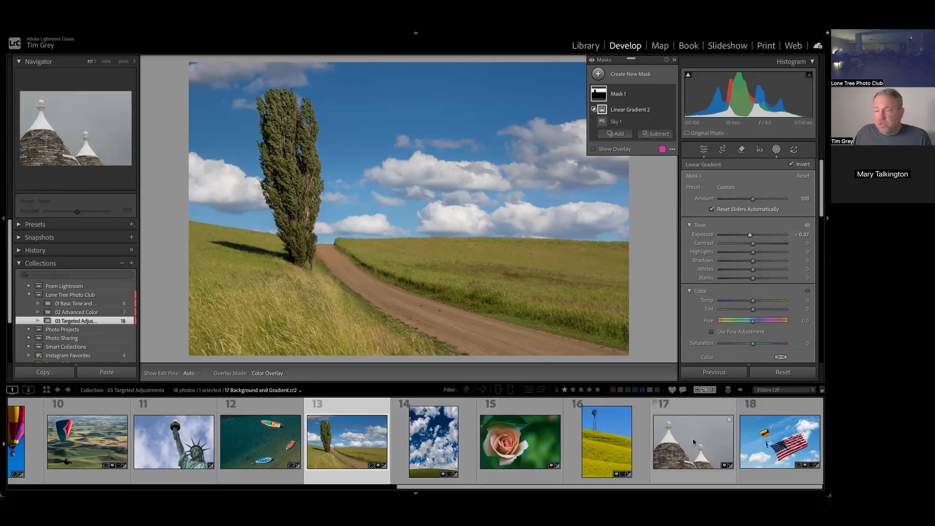
Step: Open the parachutist and flag photo, 18 Change Mask Order.cr2, and create a Sky mask
{"action": "left_click", "coordinate": [774, 448]}
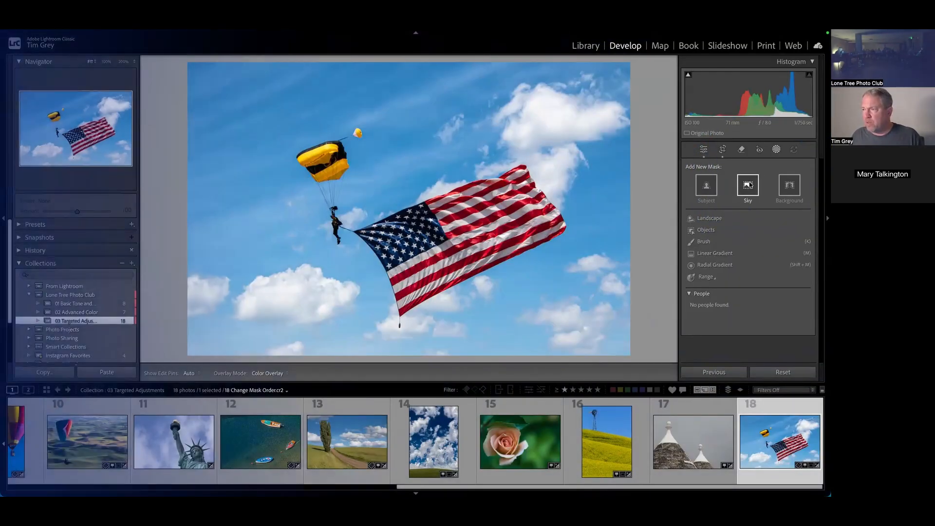
{"action": "left_click", "coordinate": [748, 186]}
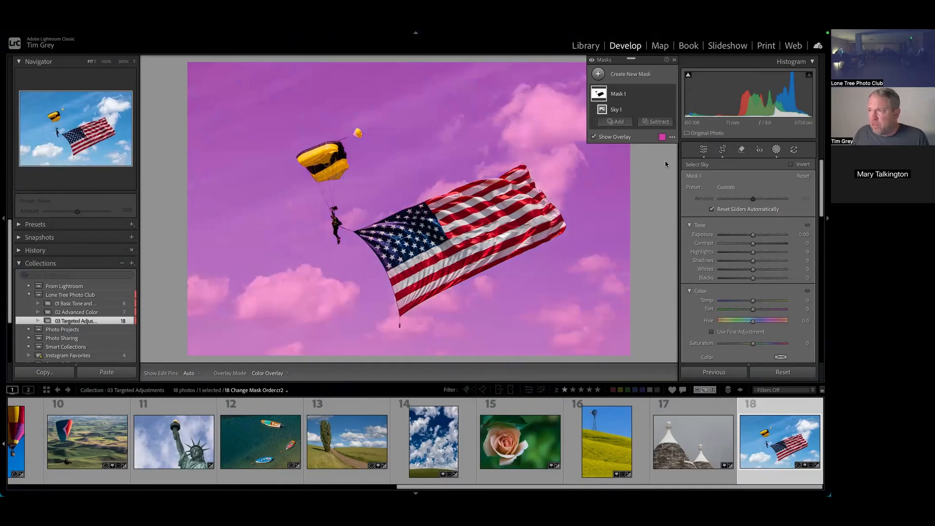
{"action": "key", "text": "F1"}
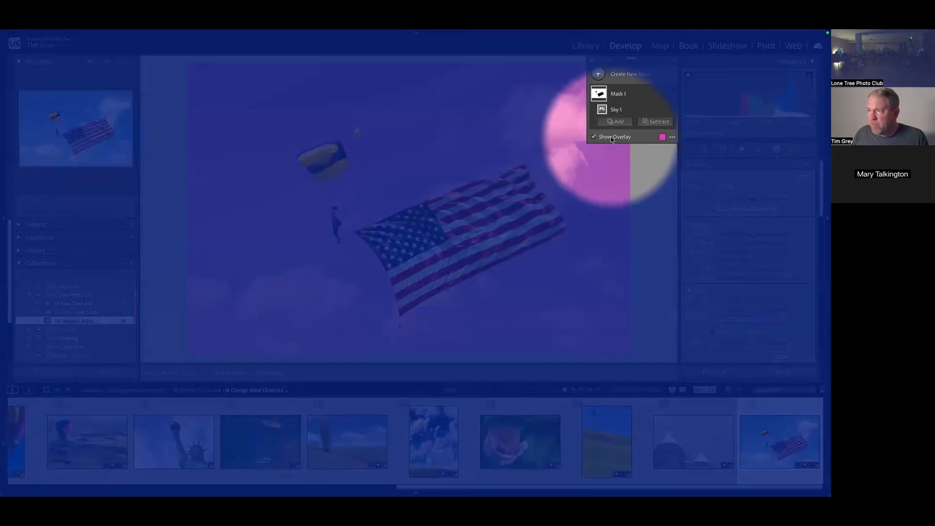
Step: Change the mask overlay color to bright green at full opacity
{"action": "left_click", "coordinate": [662, 138]}
{"action": "left_click", "coordinate": [389, 246]}
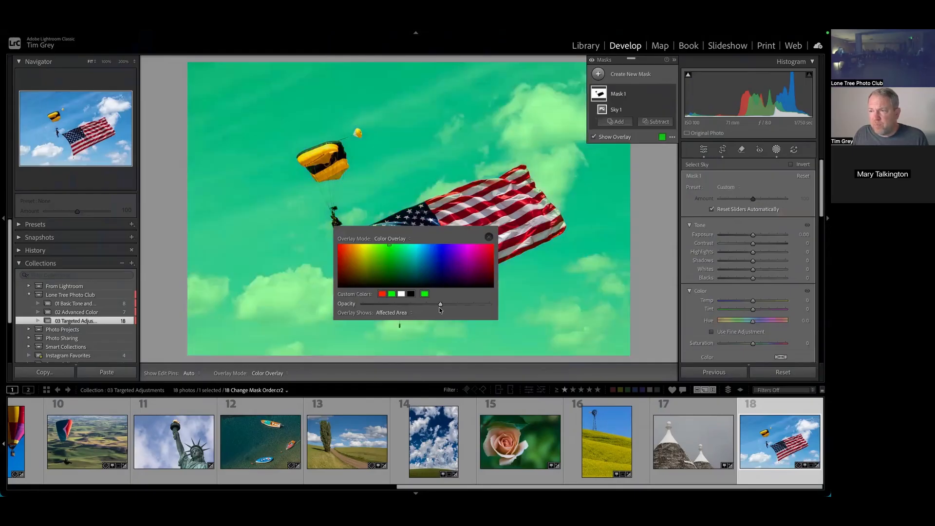
{"action": "left_click_drag", "start_coordinate": [441, 303], "coordinate": [495, 306]}
{"action": "left_click_drag", "start_coordinate": [422, 235], "coordinate": [508, 292]}
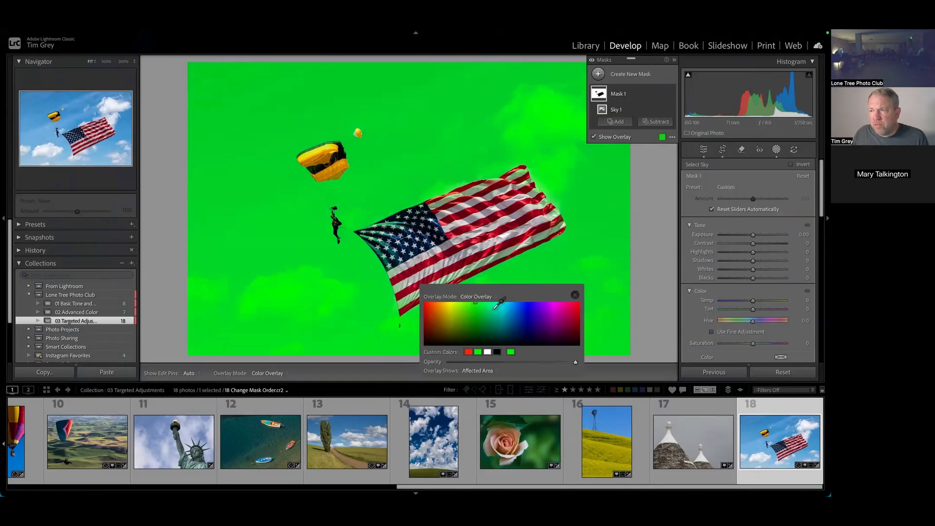
{"action": "left_click", "coordinate": [534, 303]}
{"action": "left_click_drag", "start_coordinate": [535, 303], "coordinate": [472, 302]}
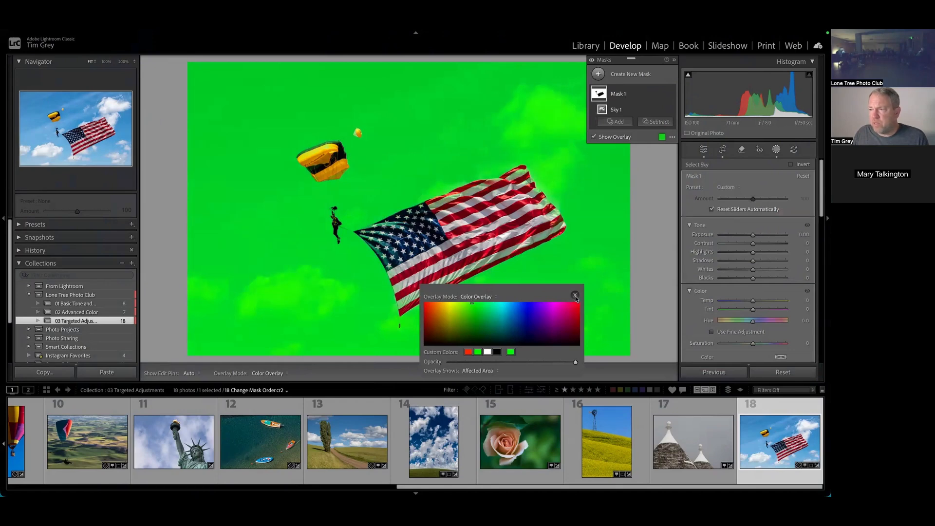
{"action": "left_click", "coordinate": [575, 296]}
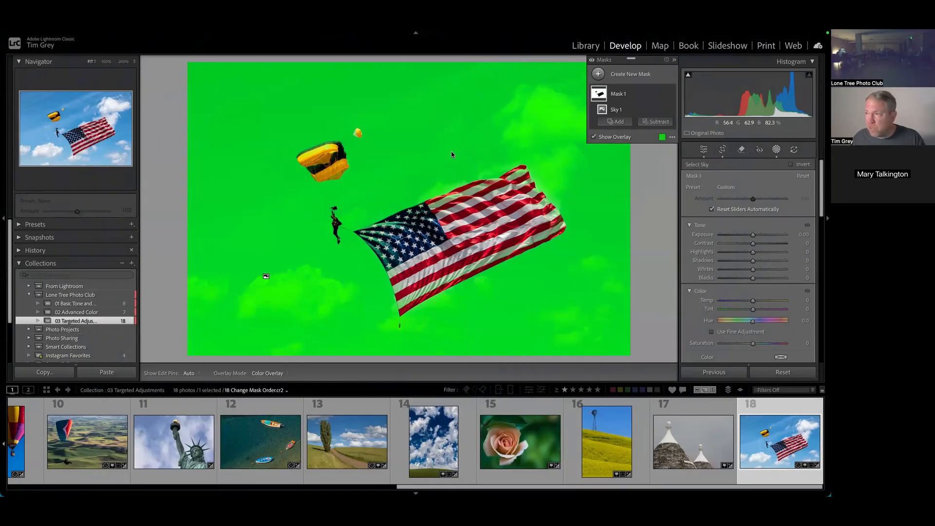
Step: Subtract a linear gradient from Mask 1, running from the clouds low in the sky up to just below the parachute
{"action": "key", "text": "F1"}
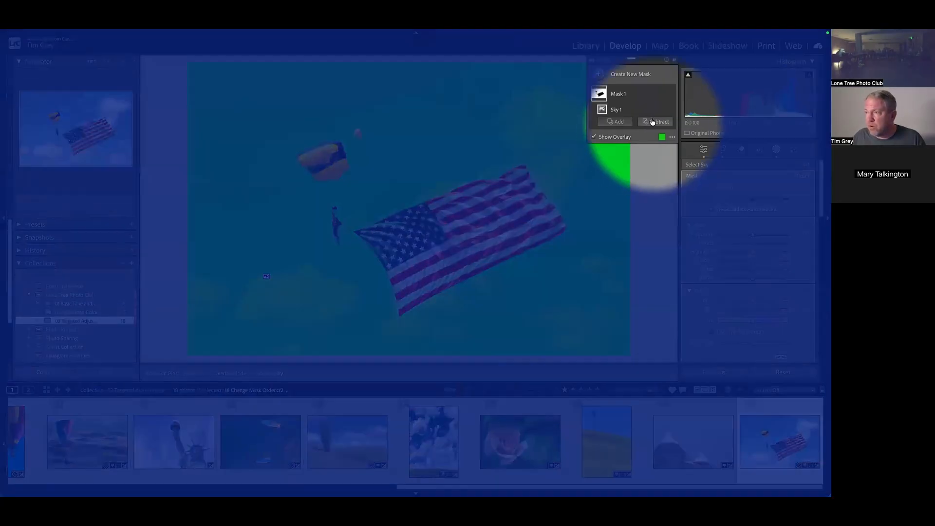
{"action": "left_click", "coordinate": [650, 124]}
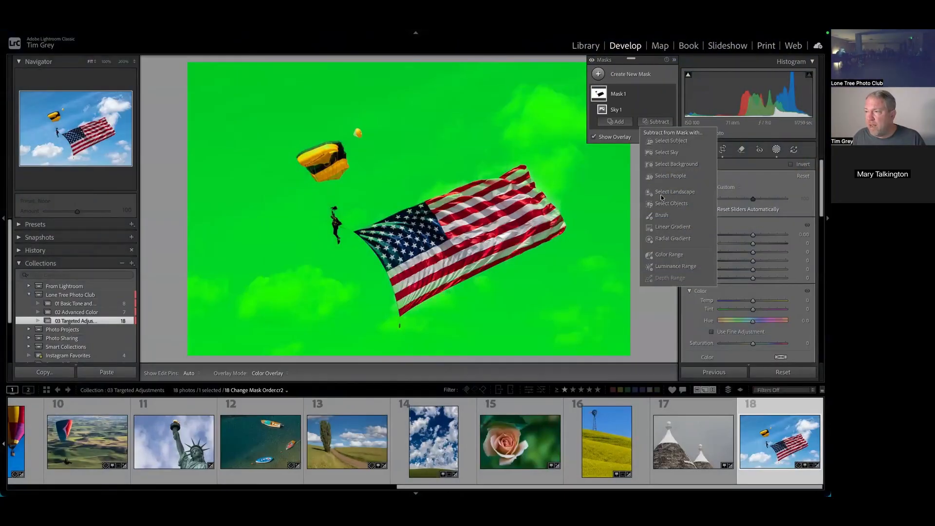
{"action": "left_click", "coordinate": [665, 226]}
{"action": "left_click_drag", "start_coordinate": [319, 296], "coordinate": [332, 187]}
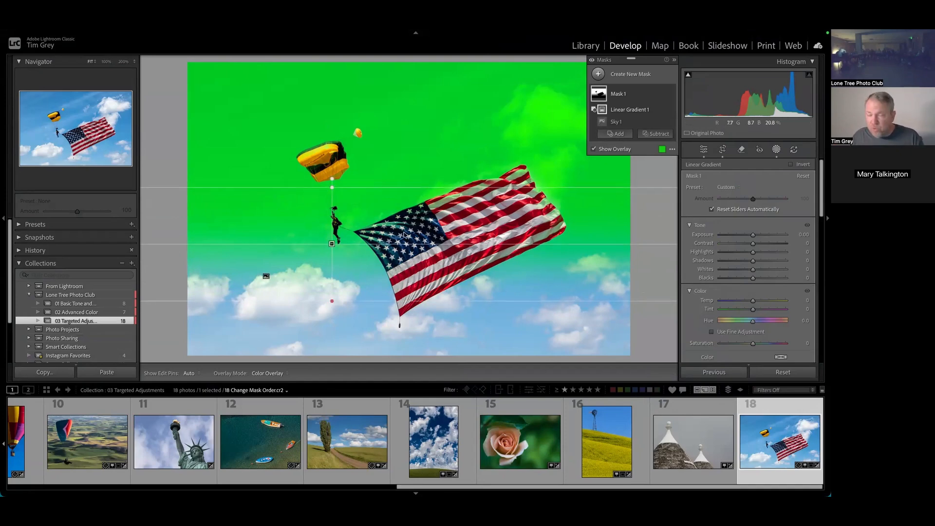
{"action": "key", "text": "F1"}
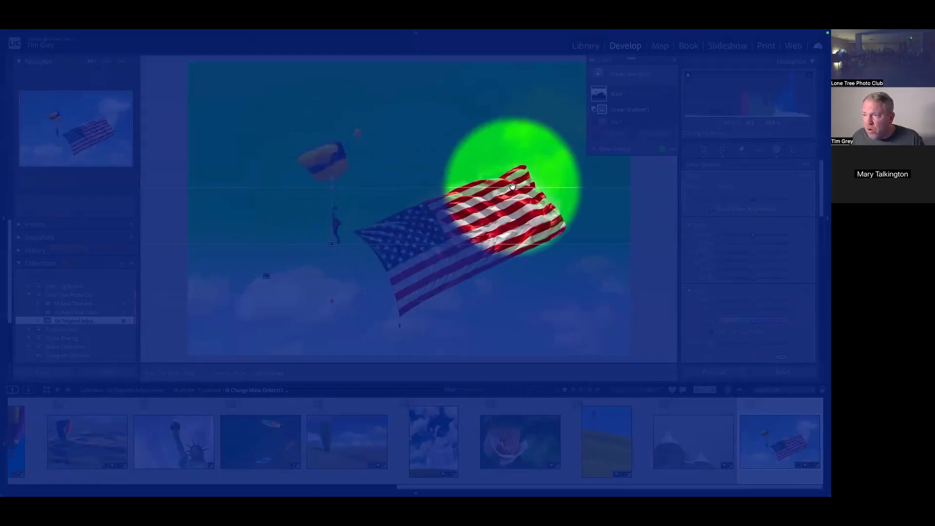
{"action": "key", "text": "F1"}
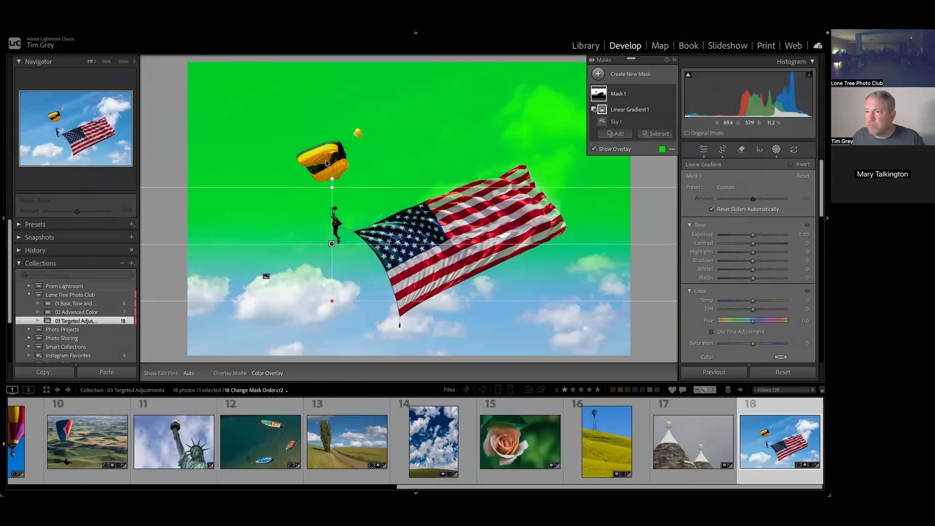
Step: Subtract the automatically selected subject from Mask 1
{"action": "left_click", "coordinate": [657, 134]}
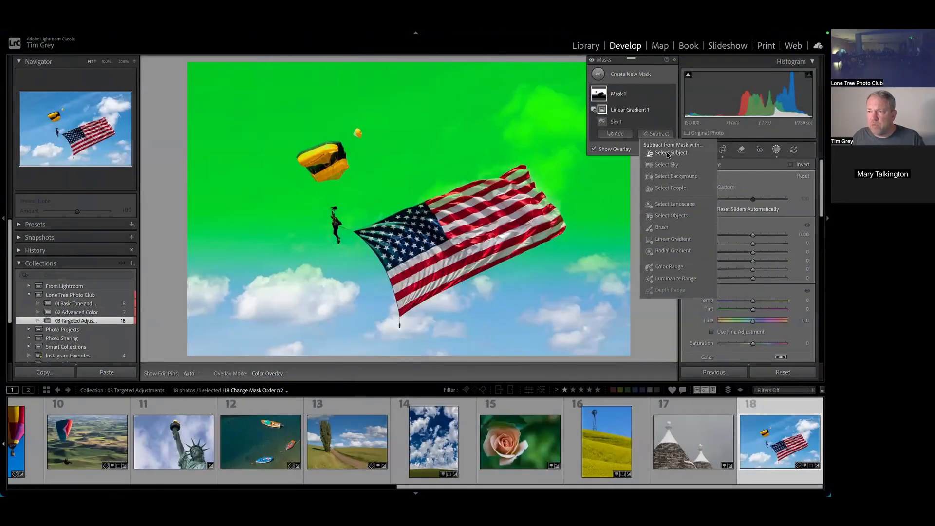
{"action": "left_click", "coordinate": [668, 153]}
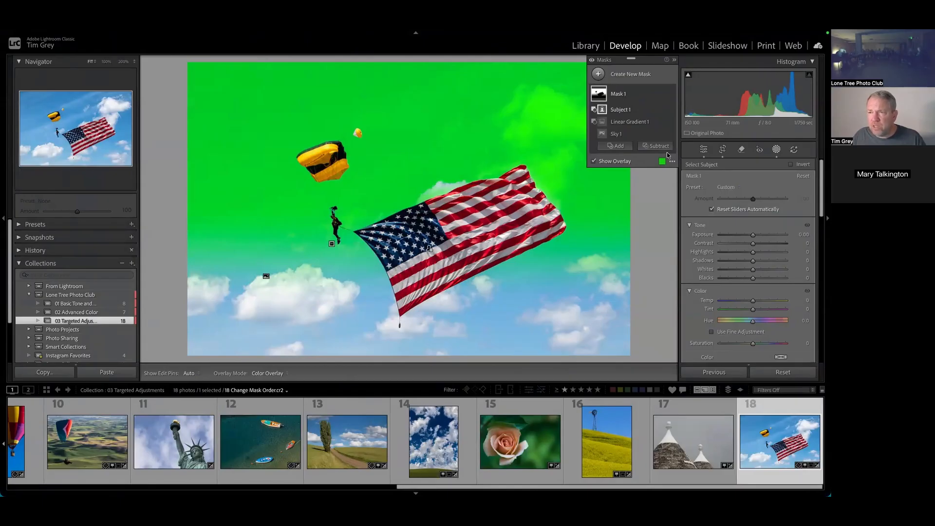
{"action": "key", "text": "p"}
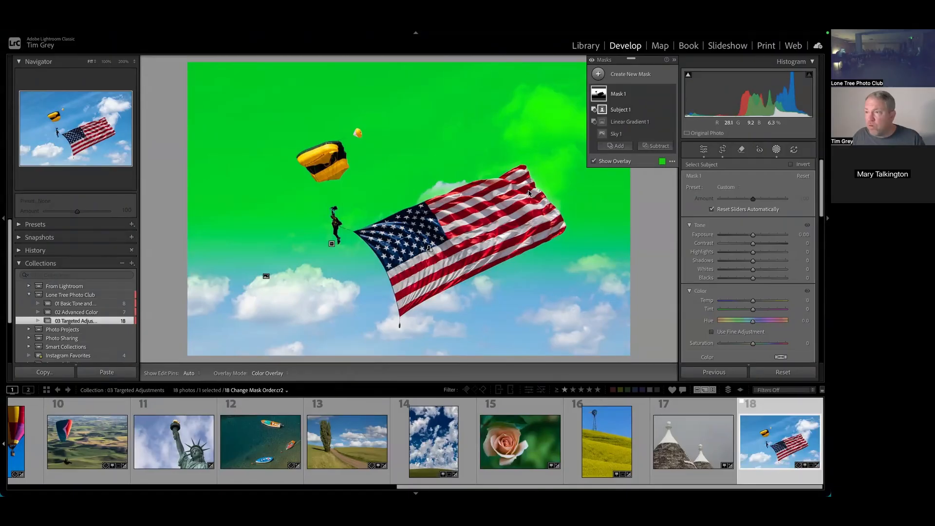
{"action": "key", "text": "ctrl+shift+s"}
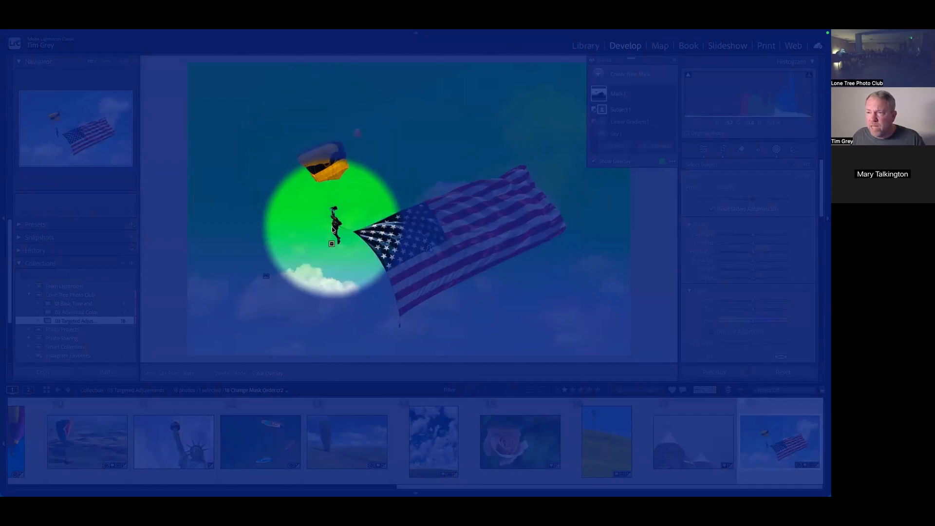
{"action": "key", "text": "ctrl+shift+s"}
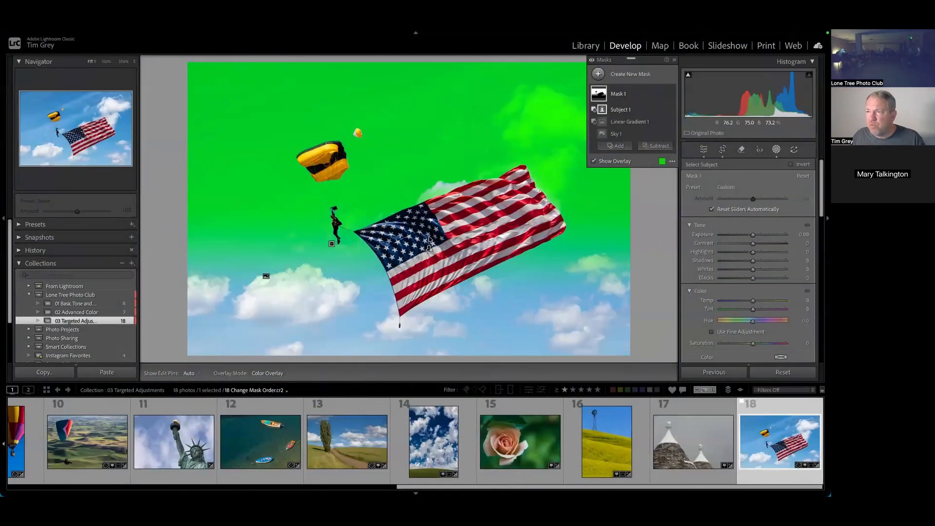
{"action": "key", "text": "ctrl+shift+s"}
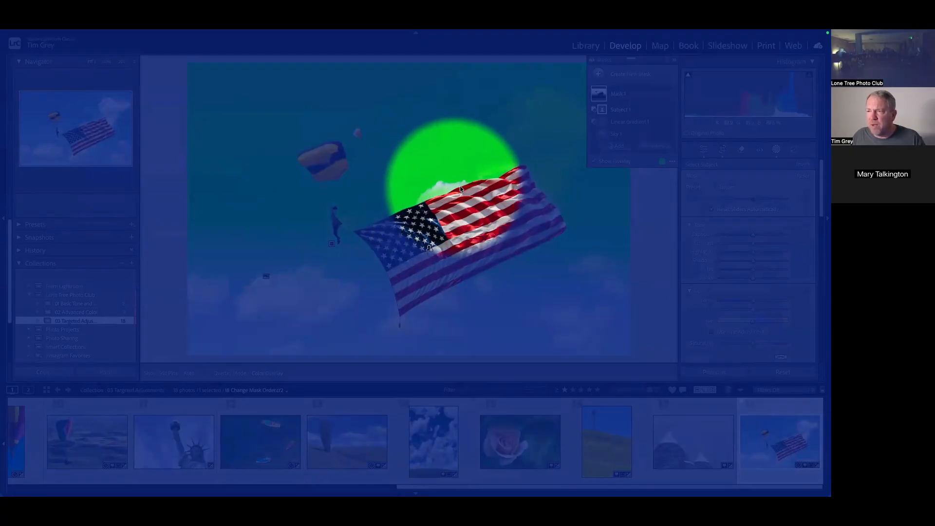
{"action": "key", "text": "ctrl+shift+s"}
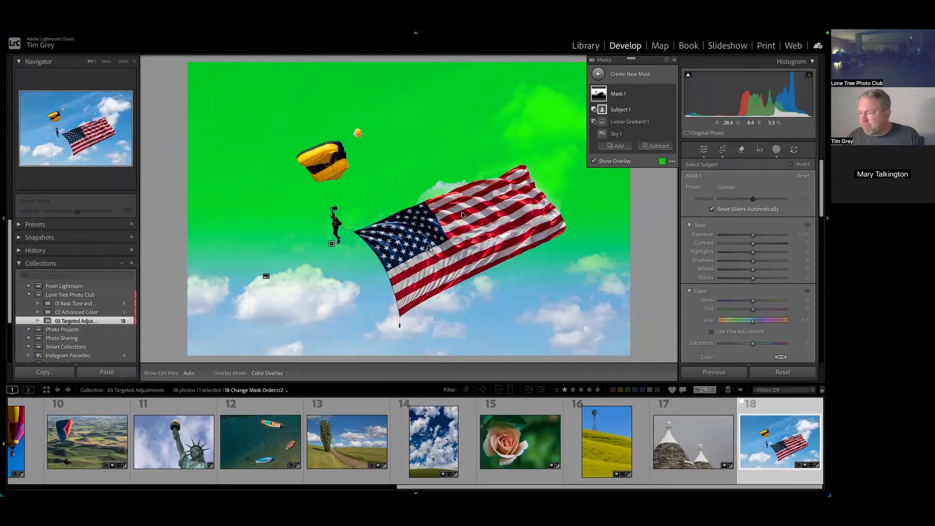
{"action": "key", "text": "ctrl+shift+s"}
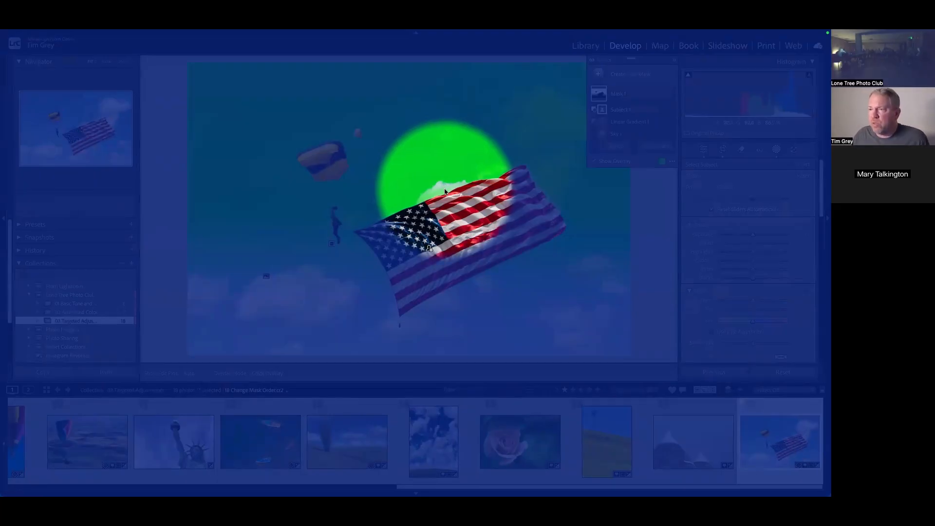
{"action": "key", "text": "ctrl+shift+s"}
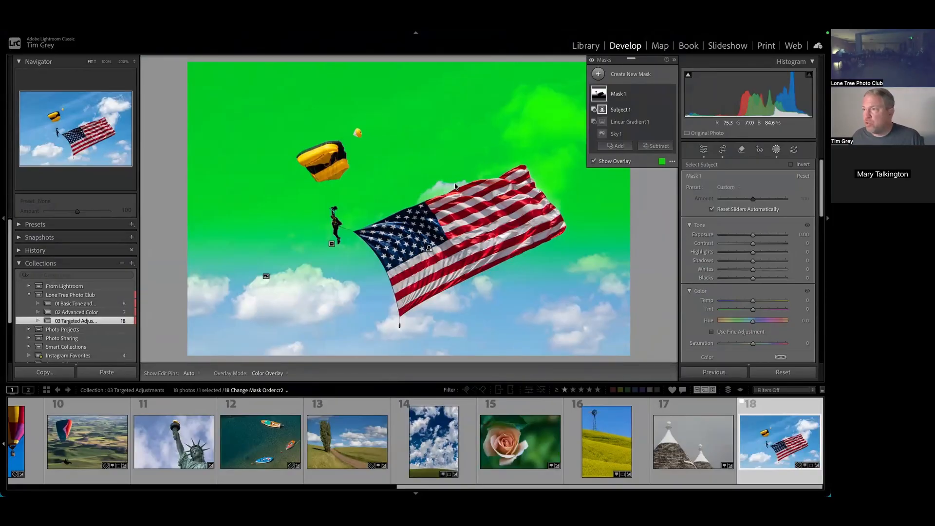
{"action": "key", "text": "ctrl+shift+s"}
{"action": "left_click", "coordinate": [610, 146]}
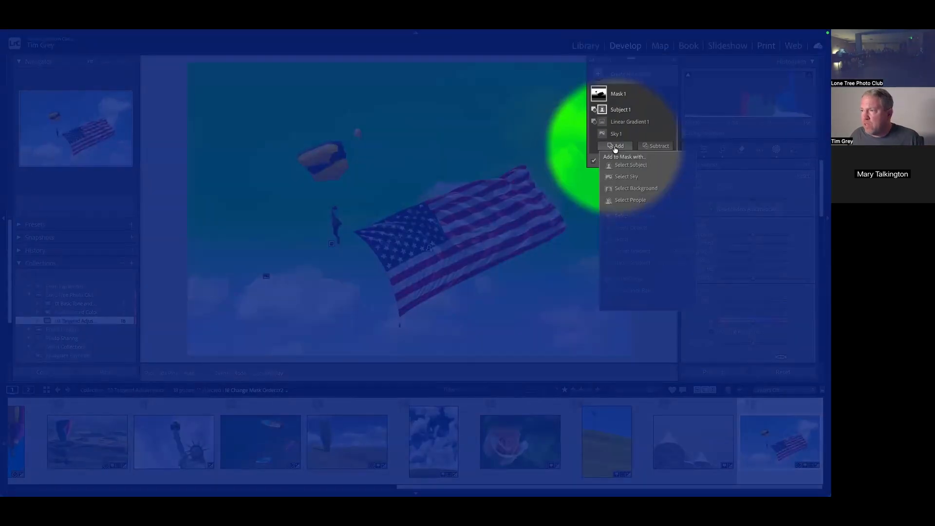
{"action": "left_click", "coordinate": [621, 239]}
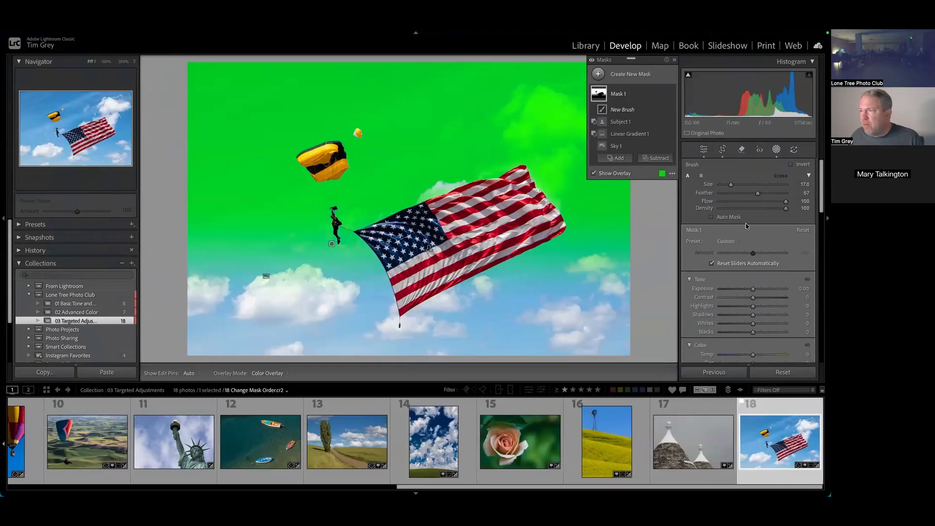
{"action": "left_click", "coordinate": [711, 217]}
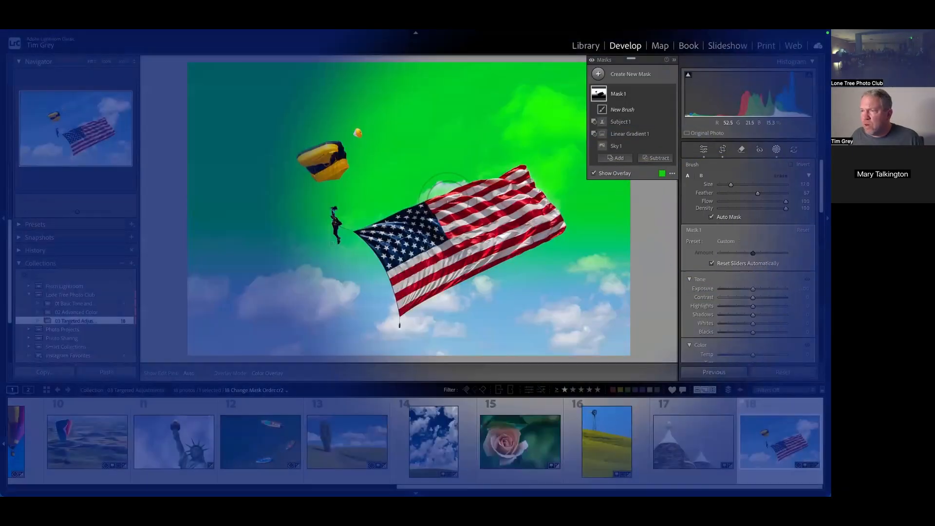
{"action": "left_click_drag", "start_coordinate": [432, 194], "coordinate": [432, 192]}
{"action": "key", "text": "ctrl+z"}
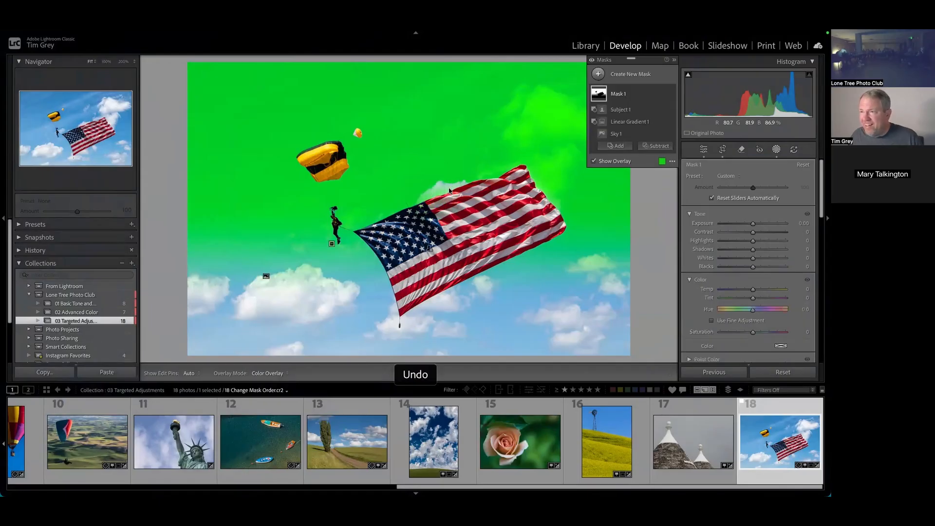
Step: Add a brush without Auto Mask, size 8 and feather 31, to Mask 1 and paint the missing cloud area along the flag's upper edge
{"action": "left_click", "coordinate": [617, 149]}
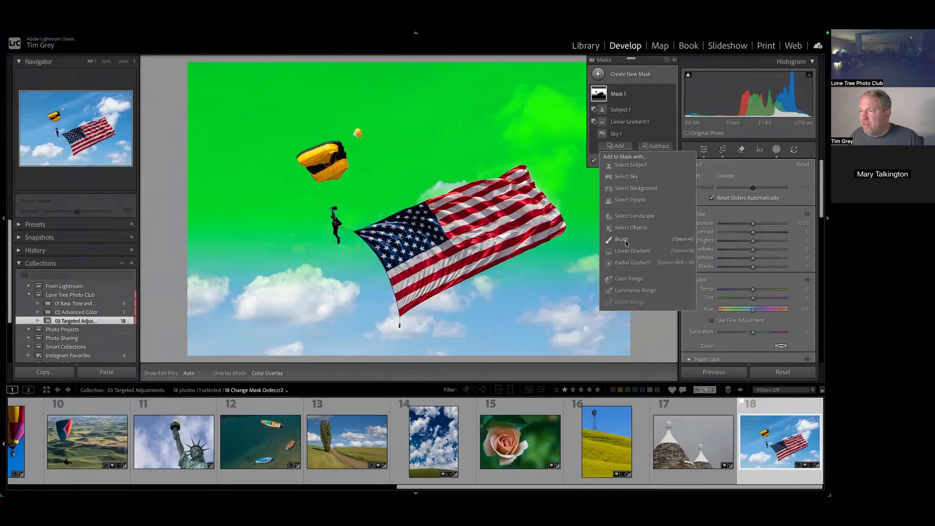
{"action": "left_click", "coordinate": [626, 241]}
{"action": "left_click", "coordinate": [712, 218]}
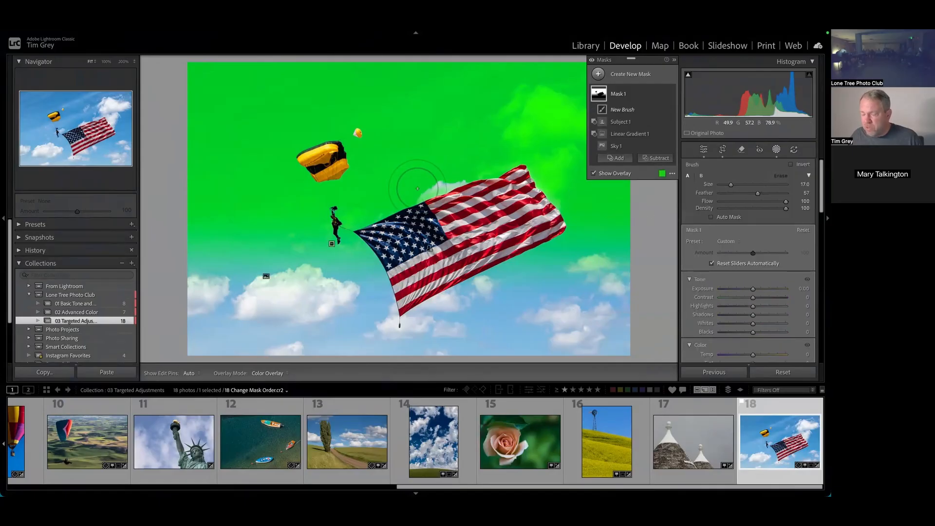
{"action": "key", "text": "bracketleft"}
{"action": "key", "text": "bracketleft"}
{"action": "key", "text": "bracketleft"}
{"action": "key", "text": "bracketleft"}
{"action": "key", "text": "bracketleft"}
{"action": "key", "text": "bracketleft"}
{"action": "key", "text": "bracketleft"}
{"action": "key", "text": "bracketleft"}
{"action": "key", "text": "bracketleft"}
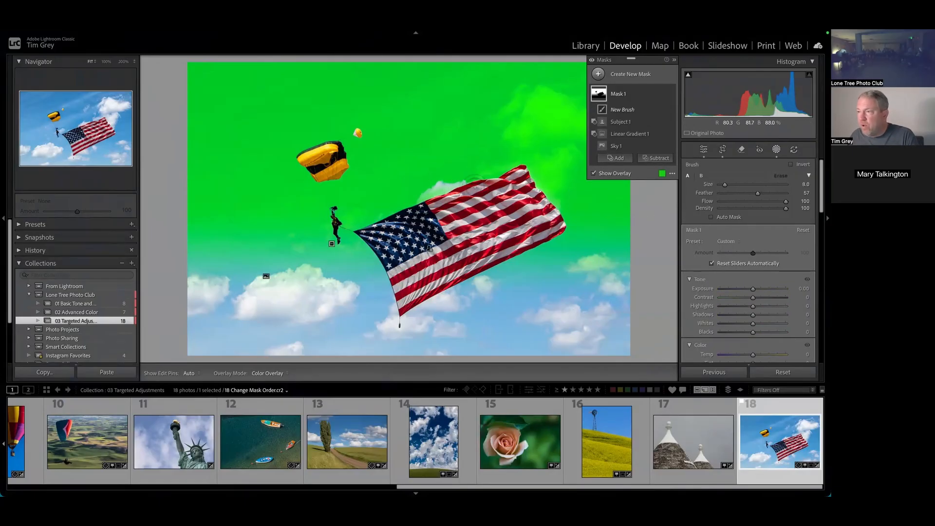
{"action": "mouse_move", "coordinate": [757, 194]}
{"action": "left_mouse_down"}
{"action": "mouse_move", "coordinate": [732, 195]}
{"action": "mouse_move", "coordinate": [740, 195]}
{"action": "left_mouse_up"}
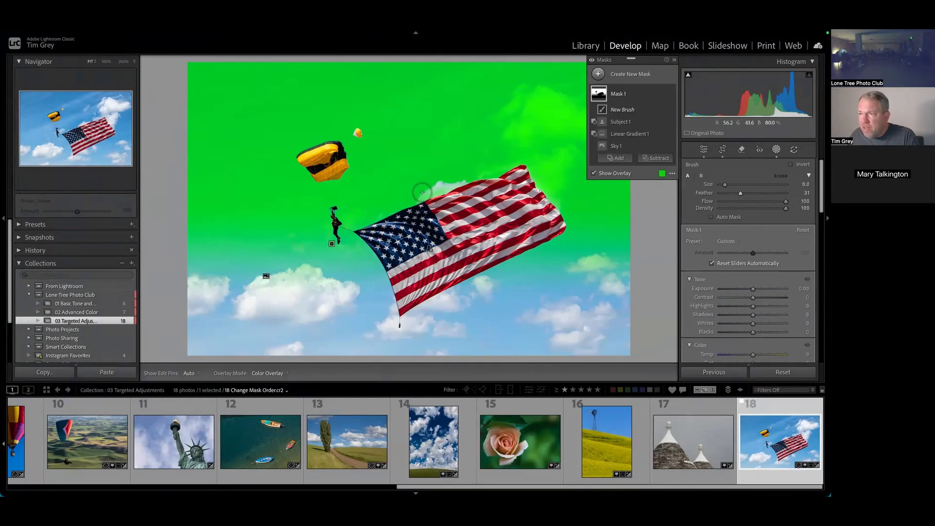
{"action": "mouse_move", "coordinate": [417, 193]}
{"action": "left_mouse_down"}
{"action": "mouse_move", "coordinate": [467, 171]}
{"action": "mouse_move", "coordinate": [417, 190]}
{"action": "mouse_move", "coordinate": [449, 177]}
{"action": "left_mouse_up"}
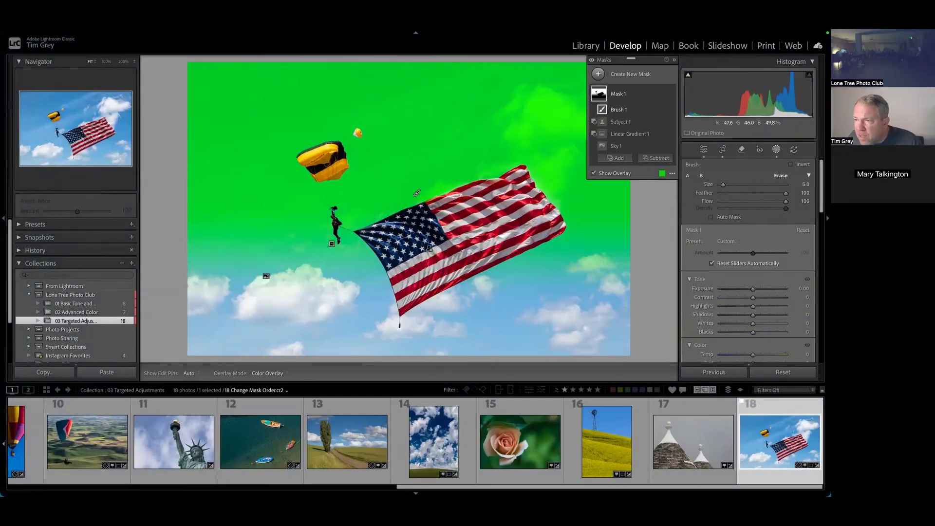
Step: Set the erase brush's feather to 23 and check the mask with the edit pins temporarily hidden
{"action": "left_click_drag", "start_coordinate": [783, 197], "coordinate": [732, 197]}
{"action": "key", "text": "h"}
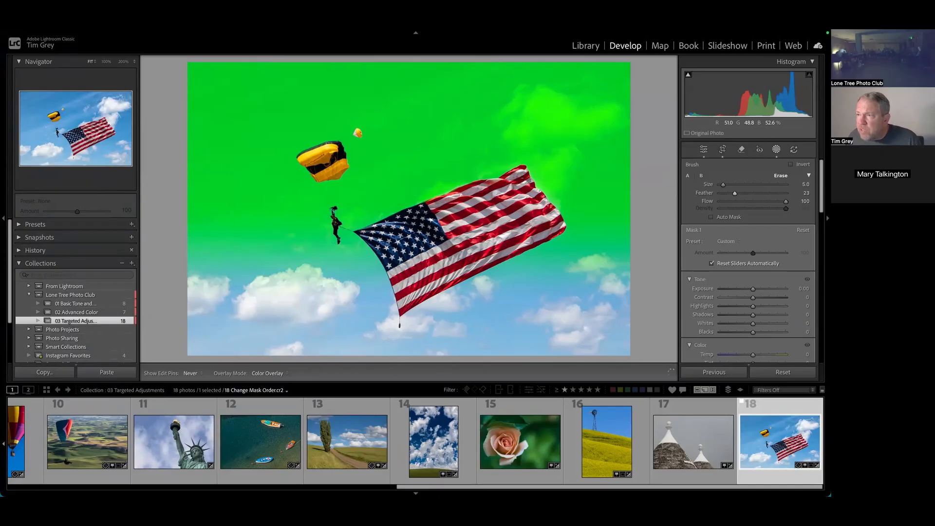
{"action": "key", "text": "h"}
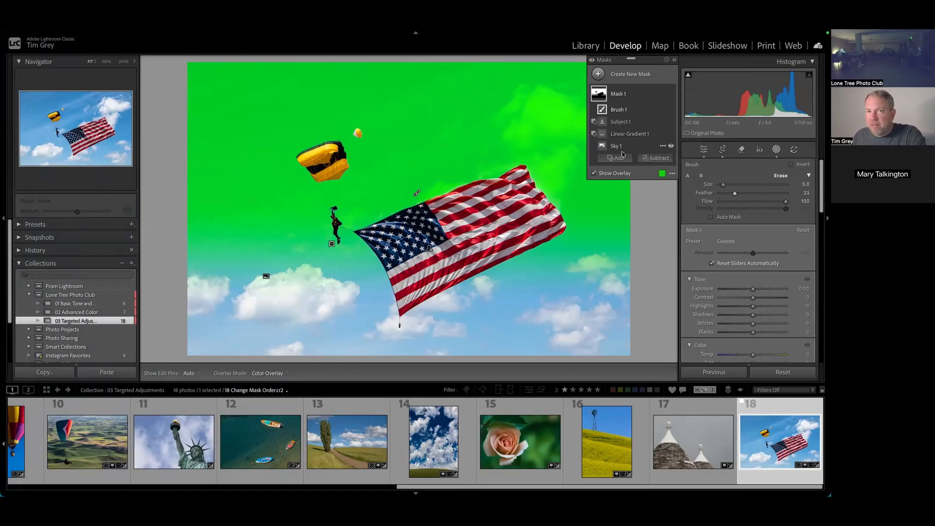
Step: Examine the Sky 1, Linear Gradient 1 and Subject 1 components of Mask 1 one by one
{"action": "left_click", "coordinate": [602, 147]}
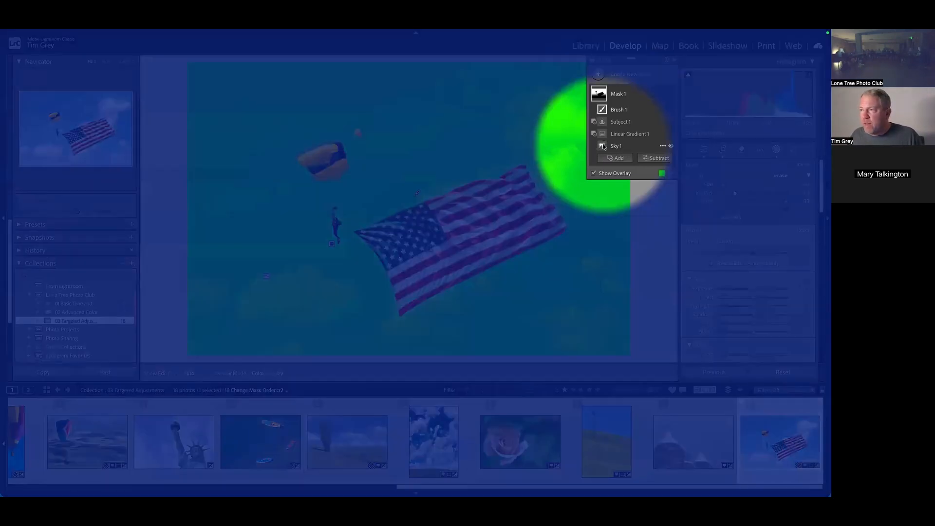
{"action": "left_click", "coordinate": [602, 146]}
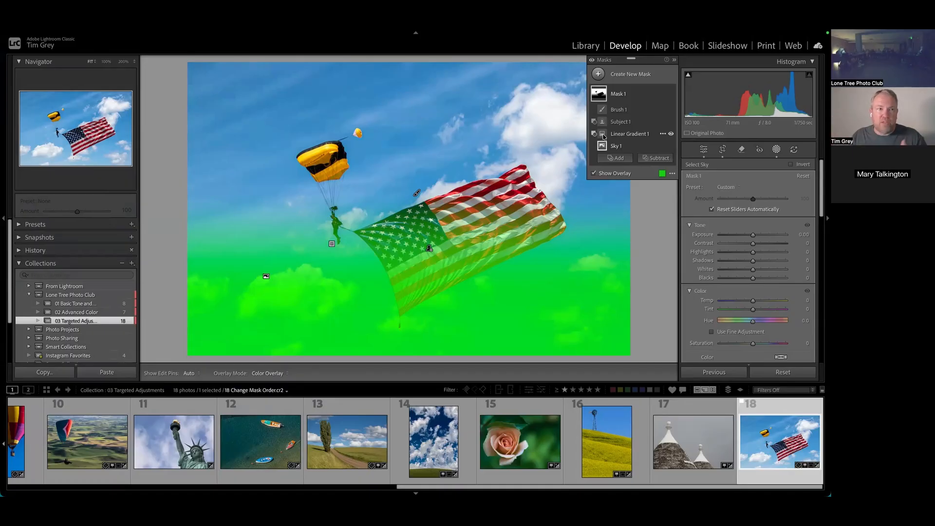
{"action": "left_click", "coordinate": [603, 134]}
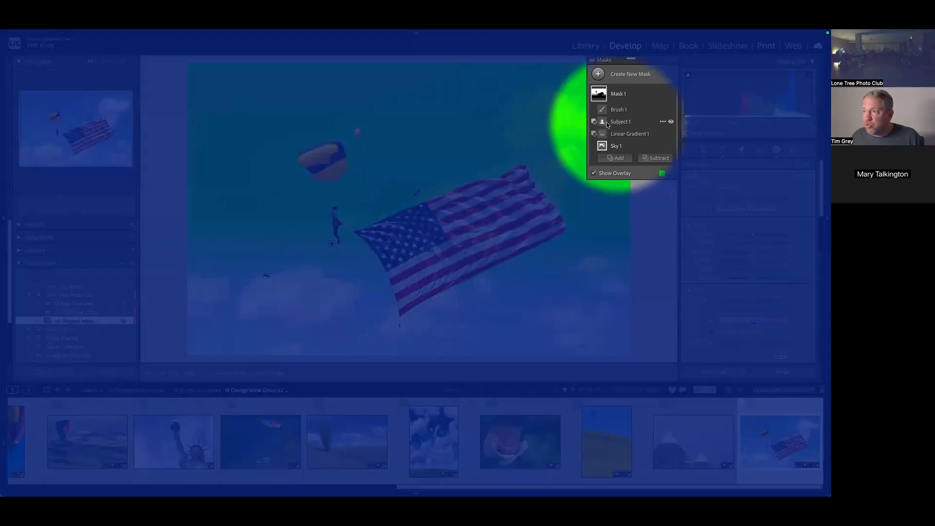
{"action": "mouse_move", "coordinate": [619, 126]}
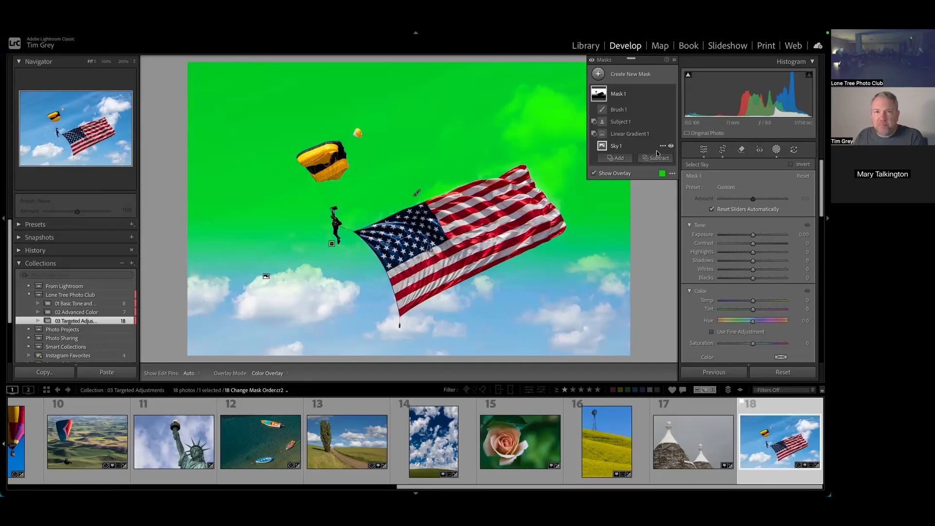
Step: Move the subtracted Linear Gradient 1 up so its center sits above the parachute
{"action": "left_click", "coordinate": [625, 135]}
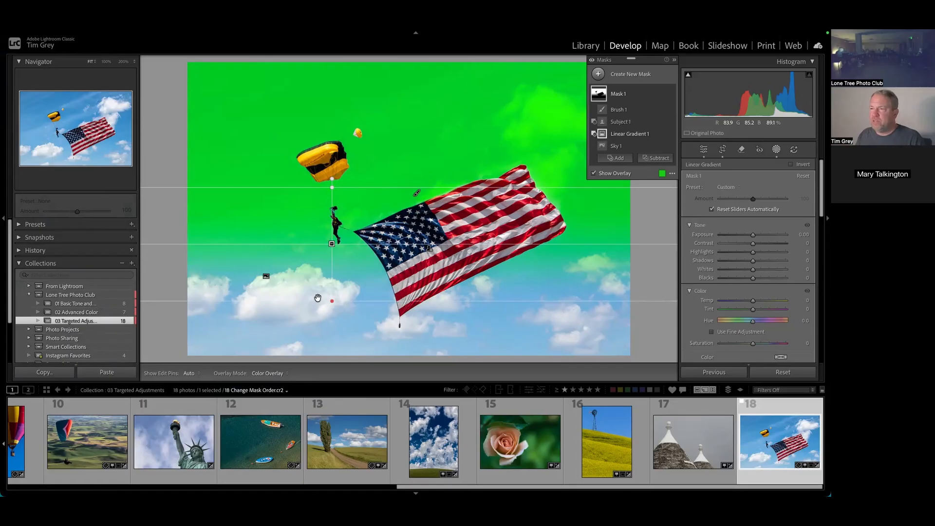
{"action": "left_click_drag", "start_coordinate": [331, 244], "coordinate": [360, 123]}
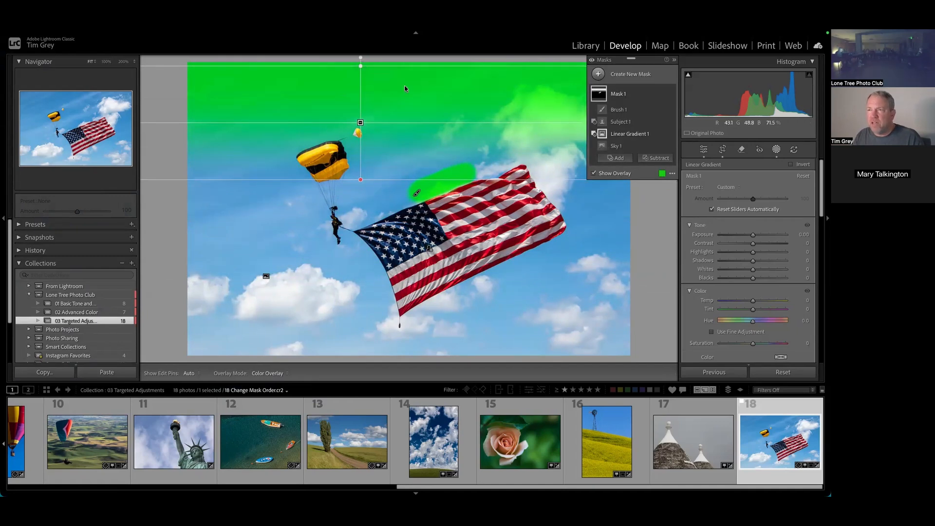
Step: Set Mask 1's exposure to -1.34 and inspect the brushed area along the flag's upper edge
{"action": "mouse_move", "coordinate": [753, 235]}
{"action": "left_mouse_down"}
{"action": "mouse_move", "coordinate": [729, 238]}
{"action": "mouse_move", "coordinate": [746, 238]}
{"action": "left_mouse_up"}
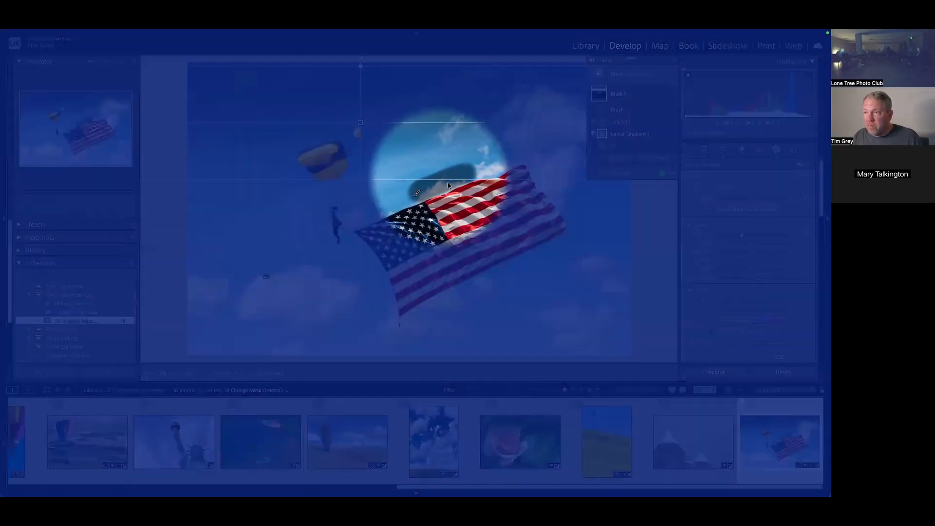
{"action": "left_click_drag", "start_coordinate": [448, 185], "coordinate": [443, 182]}
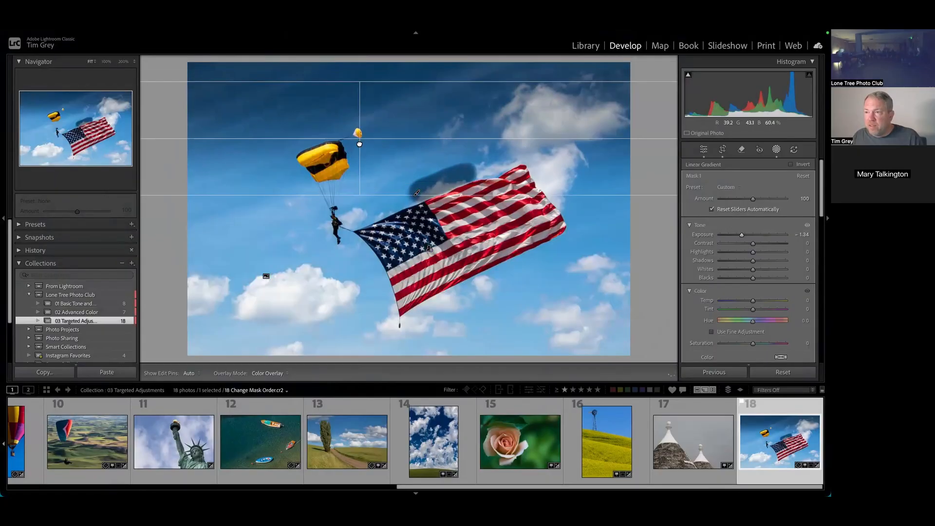
Step: Try the subtracted Linear Gradient 1 at several heights over the sky, ending with its center across the flag's star field
{"action": "left_click_drag", "start_coordinate": [360, 139], "coordinate": [364, 169]}
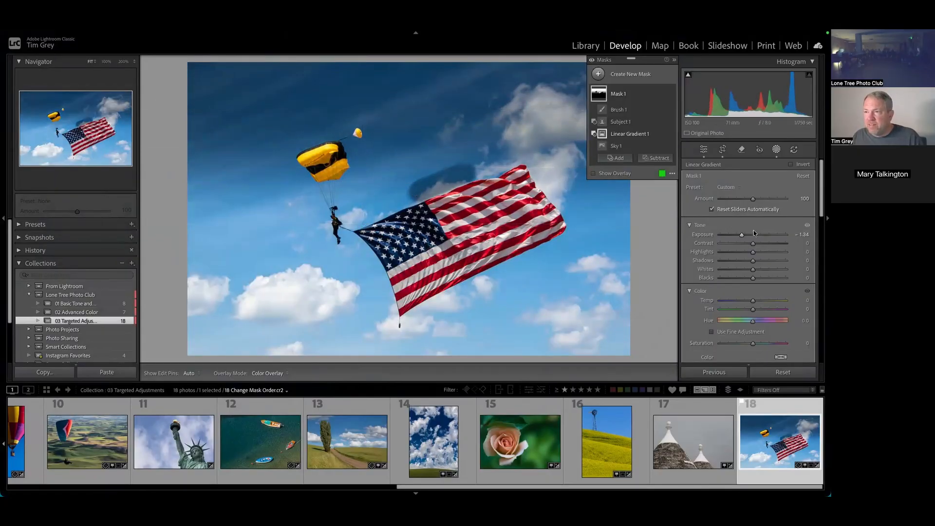
{"action": "left_click_drag", "start_coordinate": [364, 176], "coordinate": [354, 306]}
{"action": "mouse_move", "coordinate": [417, 196]}
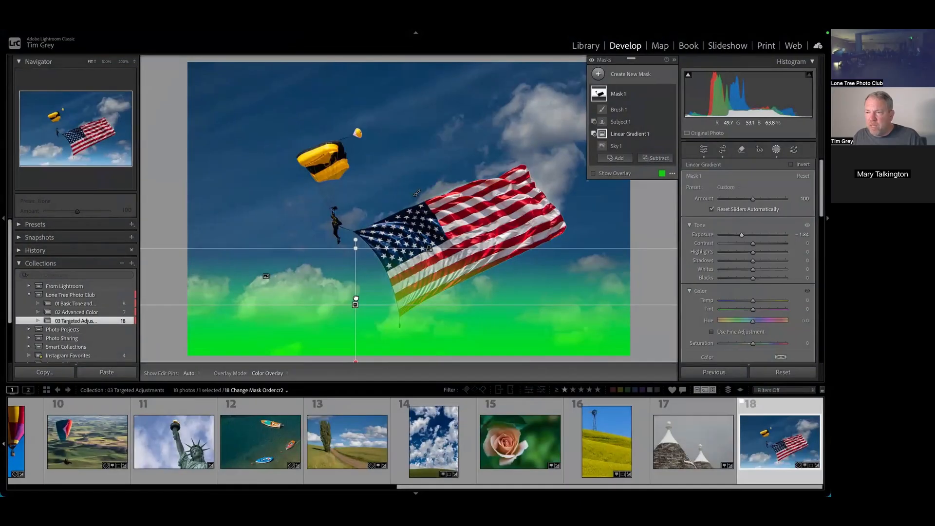
{"action": "left_click_drag", "start_coordinate": [355, 305], "coordinate": [366, 124]}
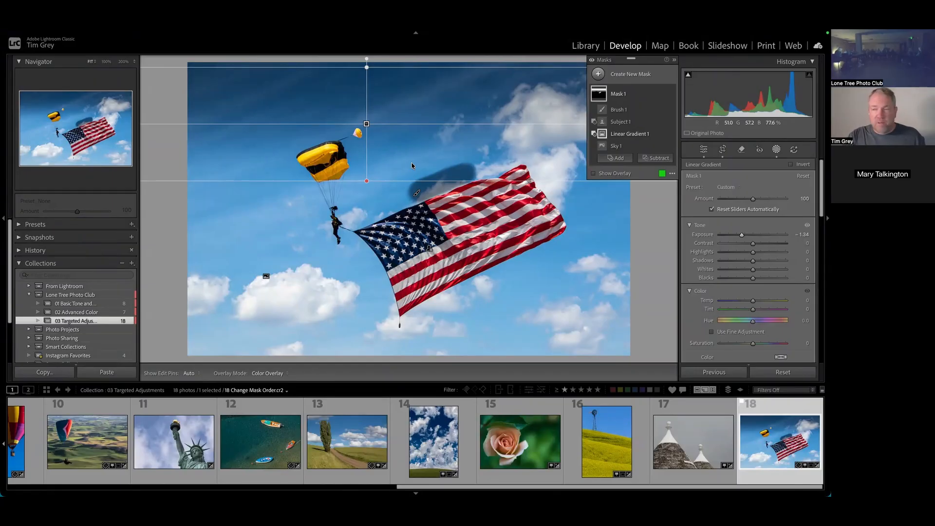
{"action": "left_click_drag", "start_coordinate": [367, 123], "coordinate": [388, 236]}
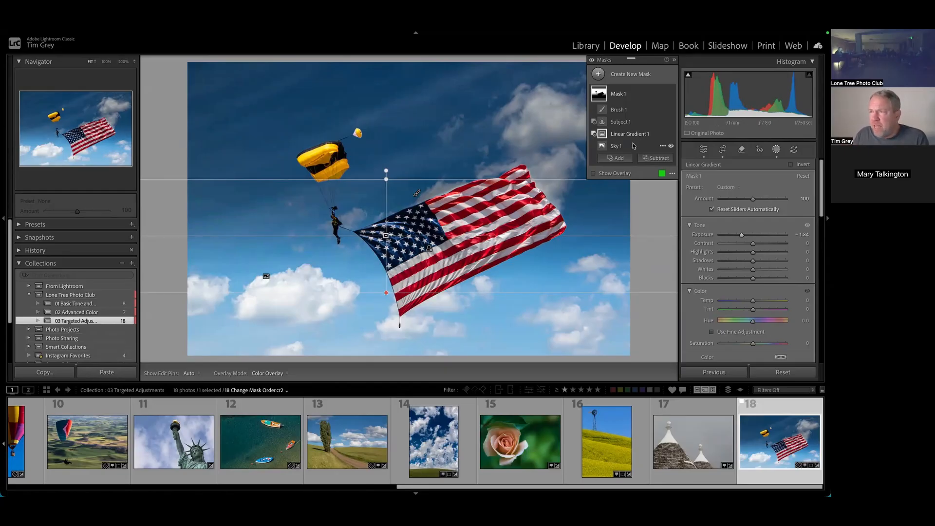
Step: Examine the areas covered by the Linear Gradient 1, Subject 1 and Brush 1 components of Mask 1
{"action": "mouse_move", "coordinate": [602, 137]}
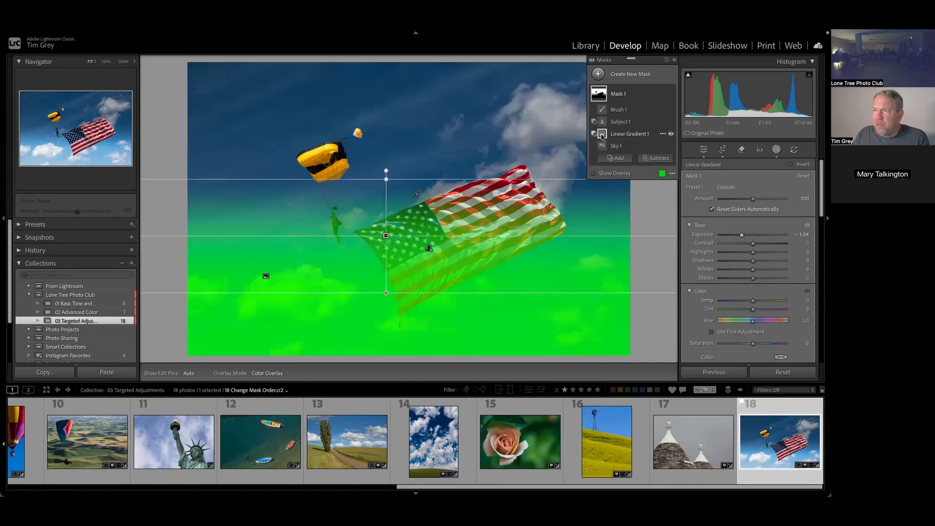
{"action": "left_click", "coordinate": [604, 126]}
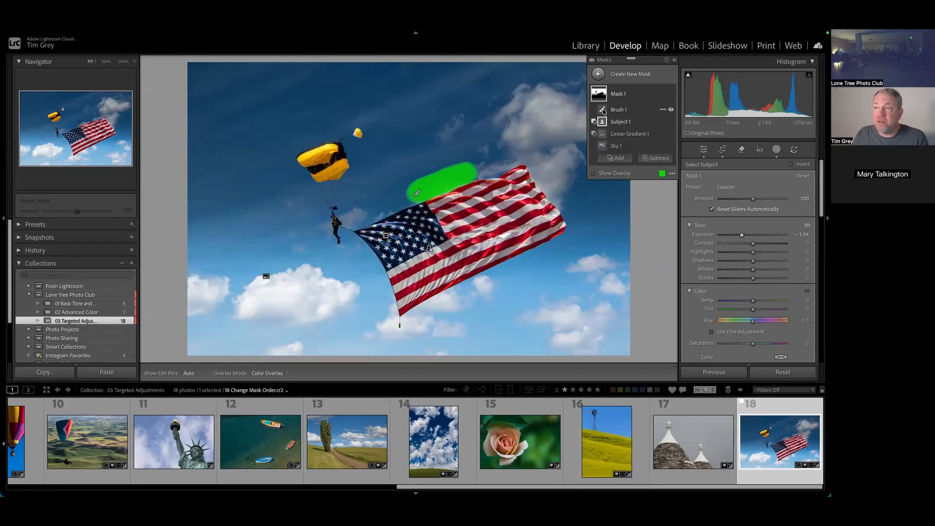
{"action": "left_click", "coordinate": [604, 112]}
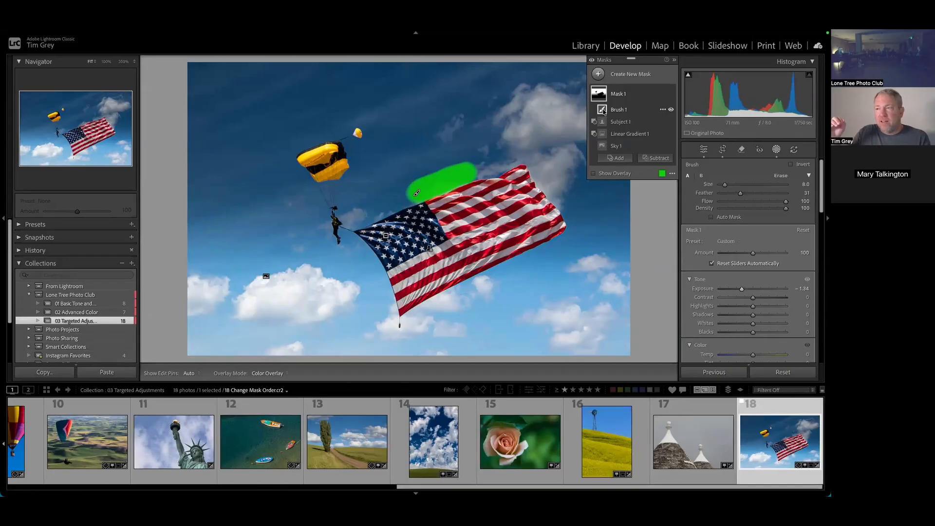
{"action": "left_click", "coordinate": [602, 134]}
{"action": "left_click", "coordinate": [603, 110]}
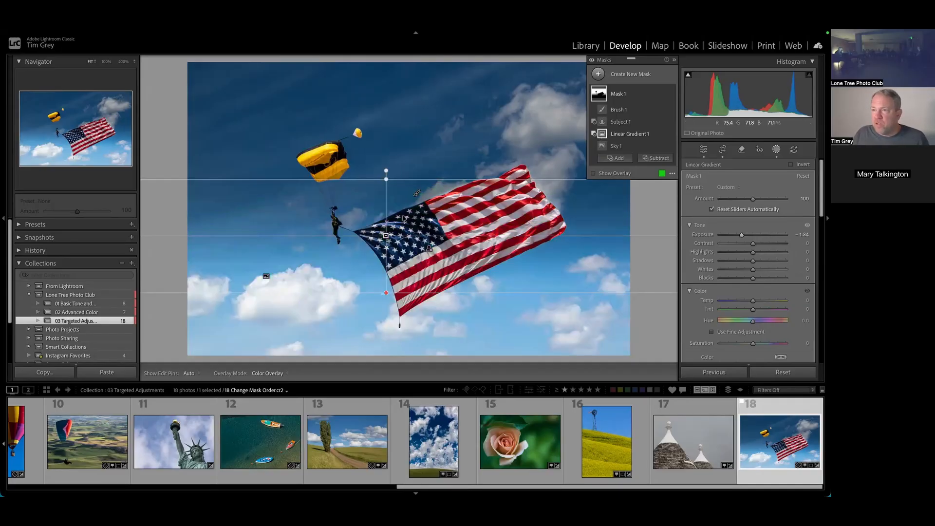
Step: Raise Linear Gradient 1 until its center is level with the small pilot chute, previewing the gradient, subject and brush areas
{"action": "left_click_drag", "start_coordinate": [386, 236], "coordinate": [383, 117]}
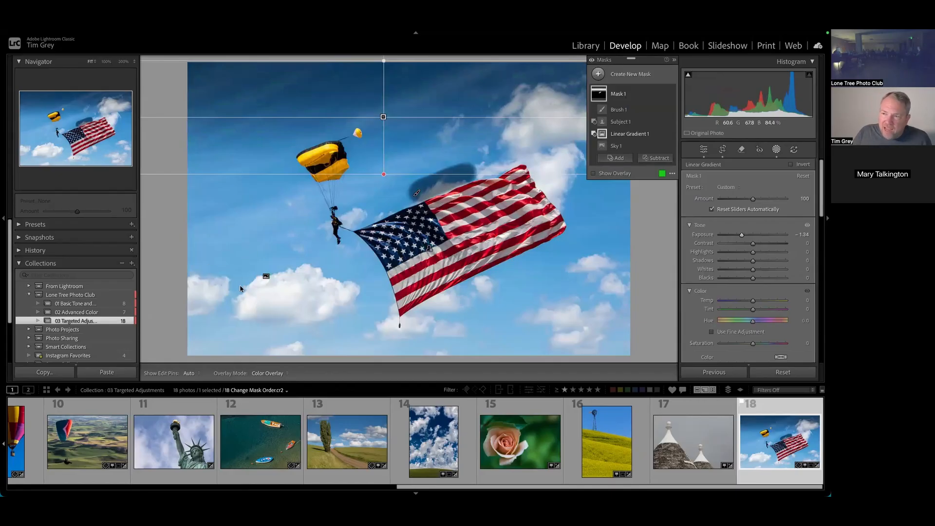
{"action": "mouse_move", "coordinate": [383, 117]}
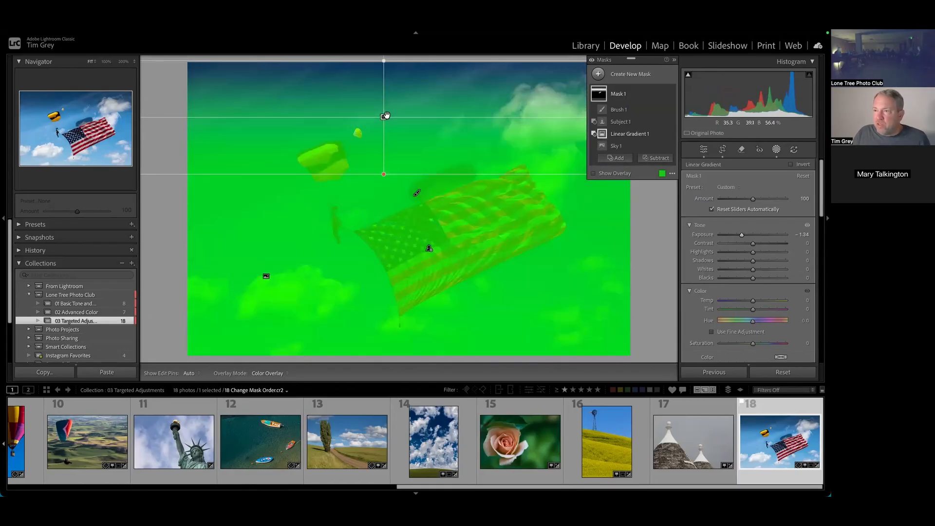
{"action": "mouse_move", "coordinate": [429, 250]}
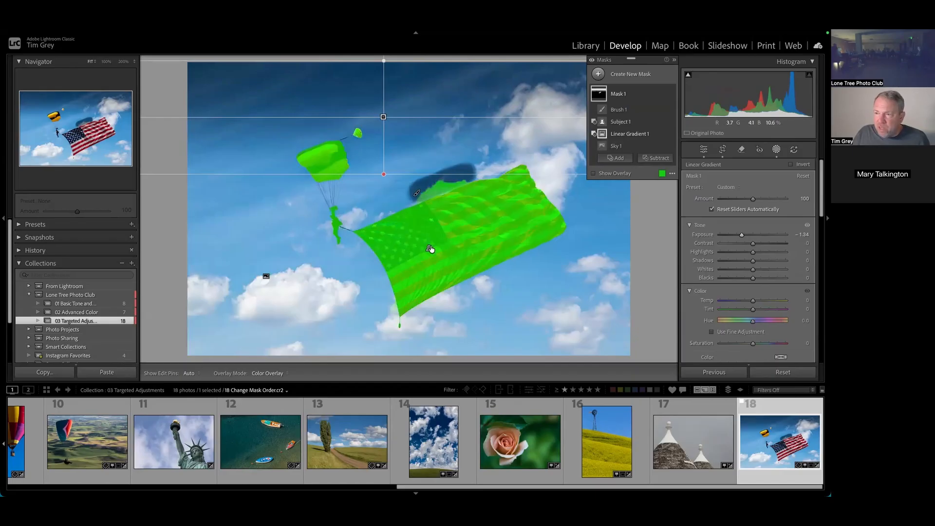
{"action": "mouse_move", "coordinate": [417, 195]}
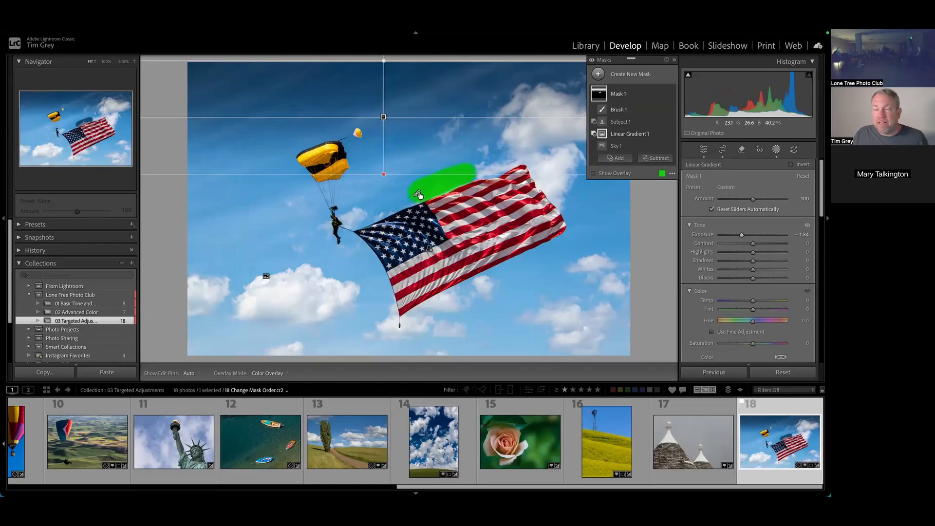
{"action": "mouse_move", "coordinate": [383, 117]}
{"action": "left_mouse_down"}
{"action": "mouse_move", "coordinate": [390, 135]}
{"action": "mouse_move", "coordinate": [382, 114]}
{"action": "left_mouse_up"}
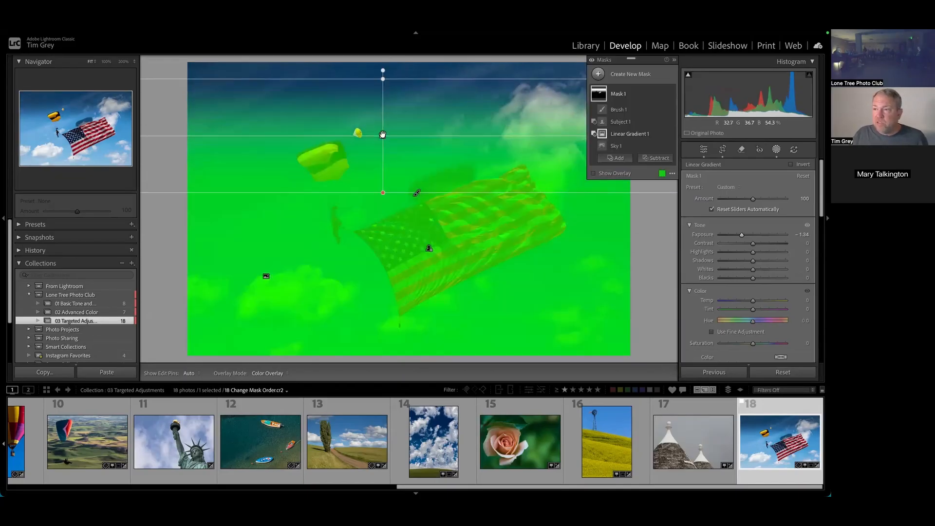
Step: Reorder Linear Gradient 1 above Brush 1 in Mask 1, then lower its center to the flag's star field
{"action": "mouse_move", "coordinate": [602, 147]}
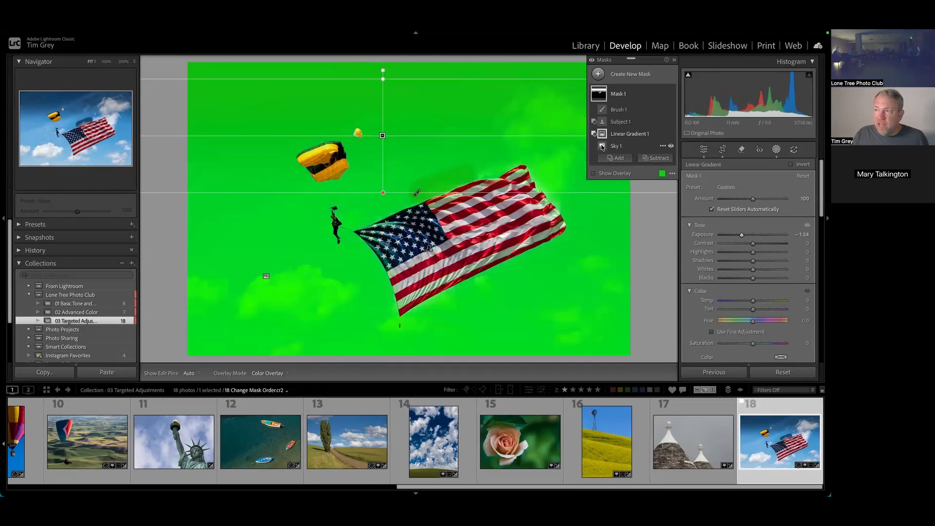
{"action": "mouse_move", "coordinate": [601, 123]}
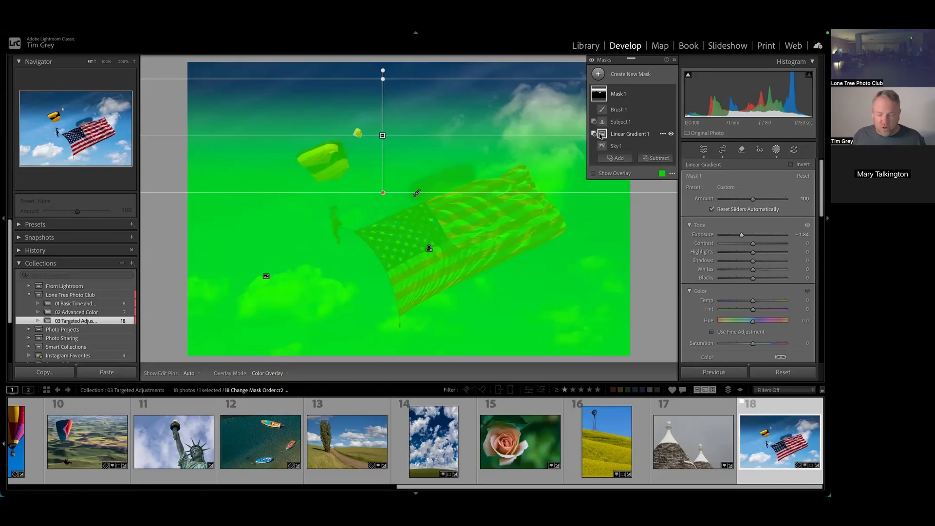
{"action": "key", "text": "F1"}
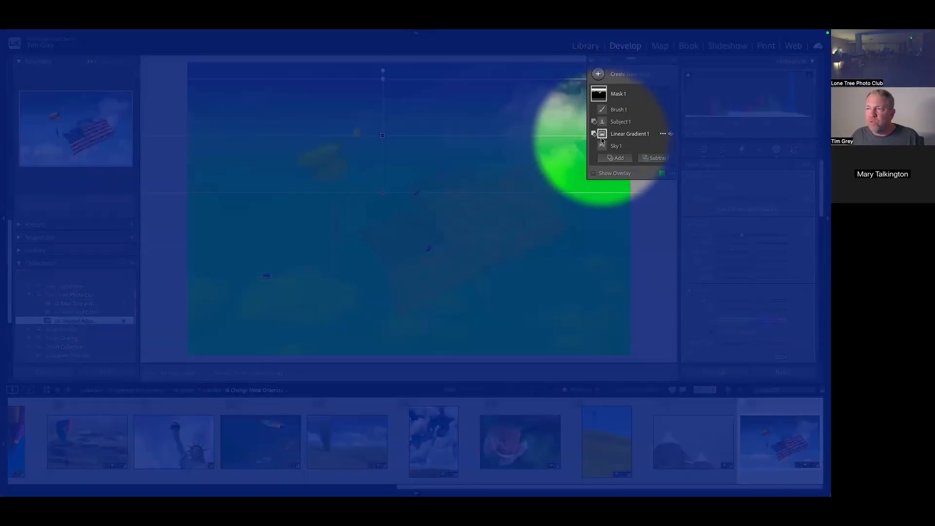
{"action": "key", "text": "F1"}
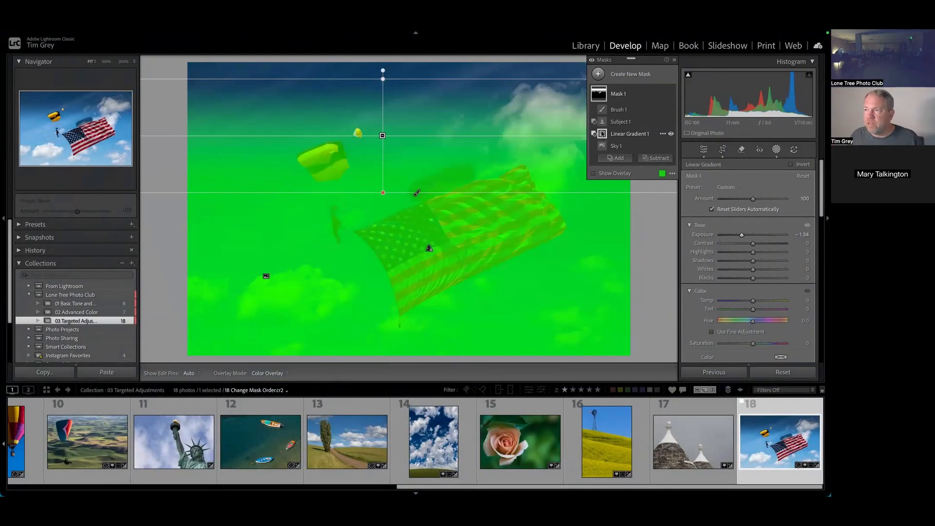
{"action": "mouse_move", "coordinate": [602, 134]}
{"action": "left_mouse_down"}
{"action": "mouse_move", "coordinate": [602, 109]}
{"action": "mouse_move", "coordinate": [603, 142]}
{"action": "mouse_move", "coordinate": [602, 108]}
{"action": "left_mouse_up"}
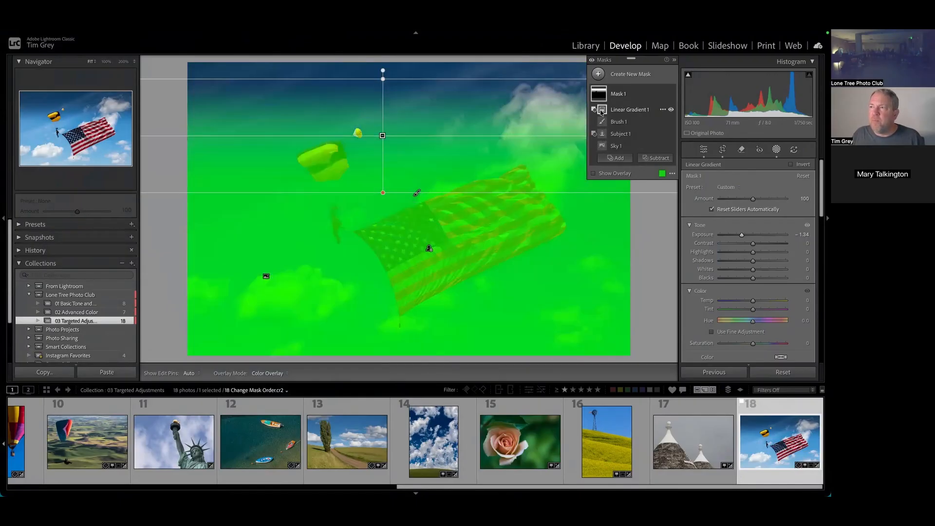
{"action": "left_click_drag", "start_coordinate": [383, 136], "coordinate": [378, 223]}
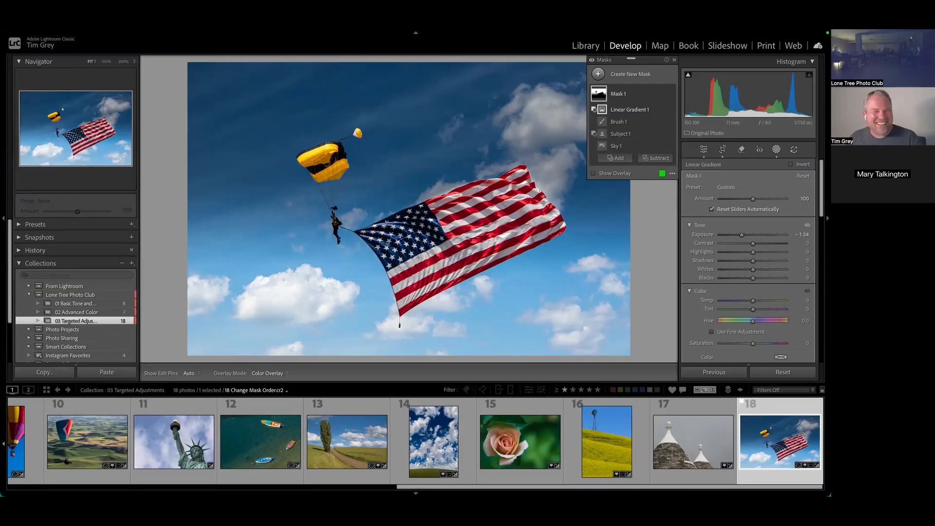
{"action": "key", "text": "shift+w"}
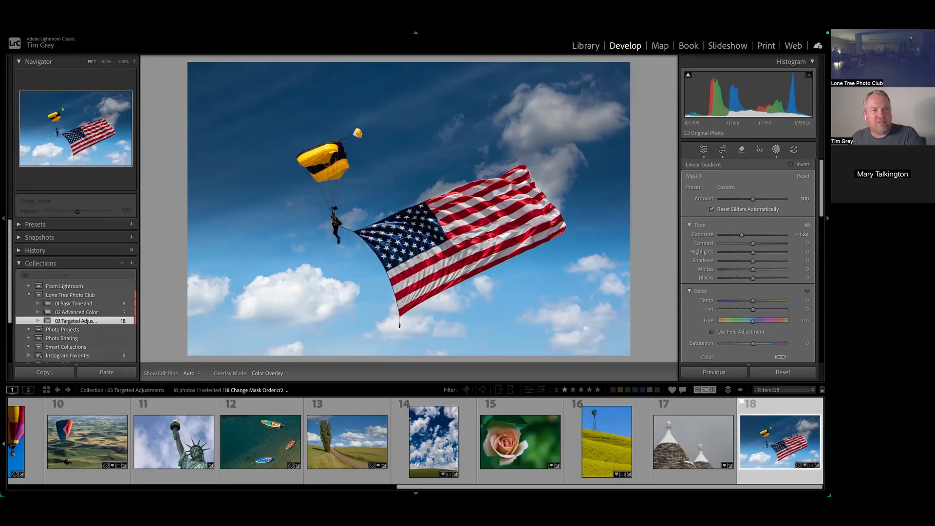
{"action": "key", "text": "ctrl+Right"}
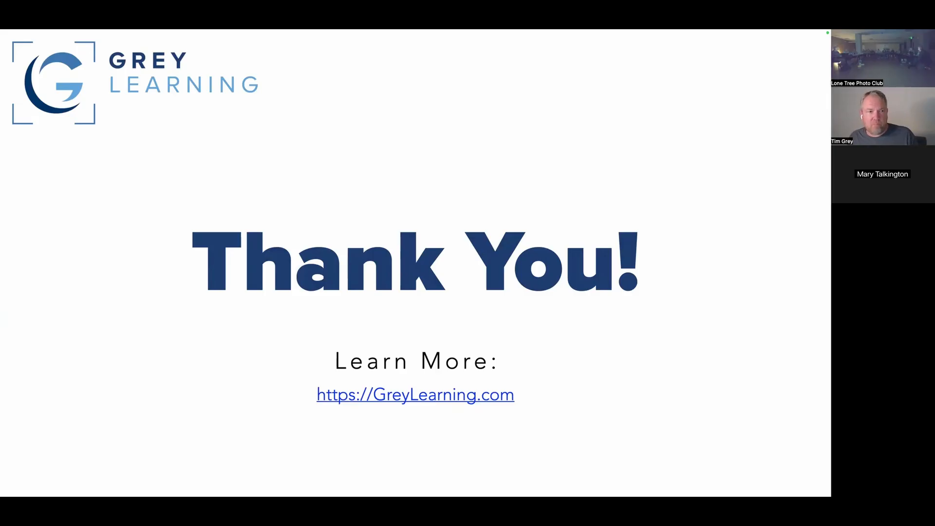
{"action": "key", "text": "super+Tab"}
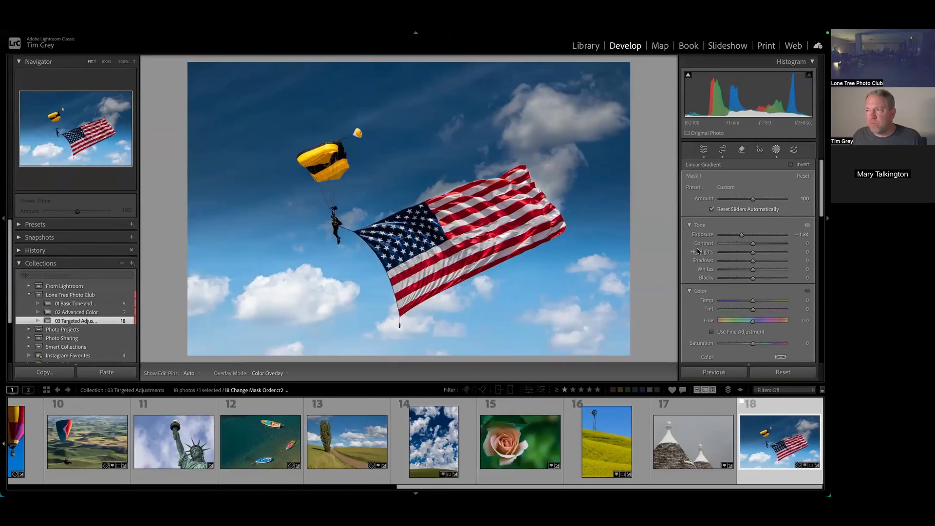
Step: Leave masking for the Basic adjustments and open the Profile Browser for the rose photo 15 Subject and Color.cr2
{"action": "left_click", "coordinate": [703, 151]}
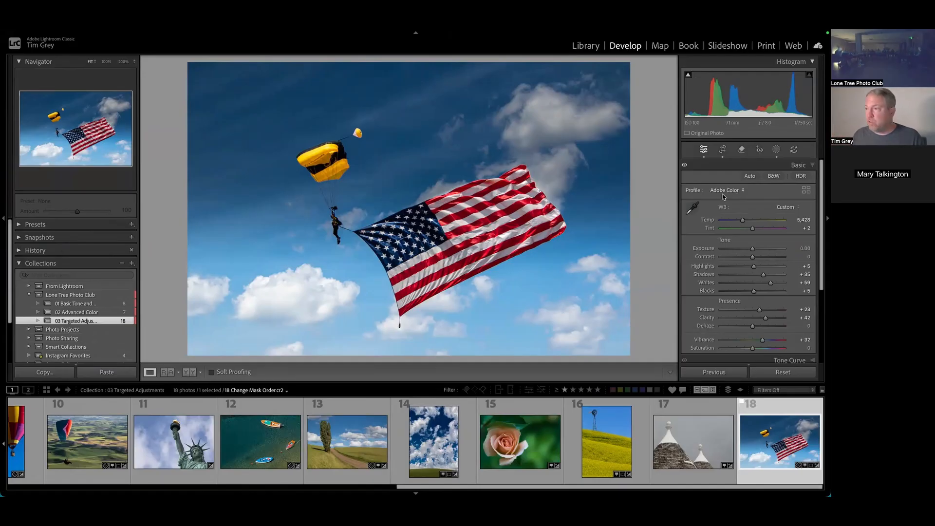
{"action": "key", "text": "F1"}
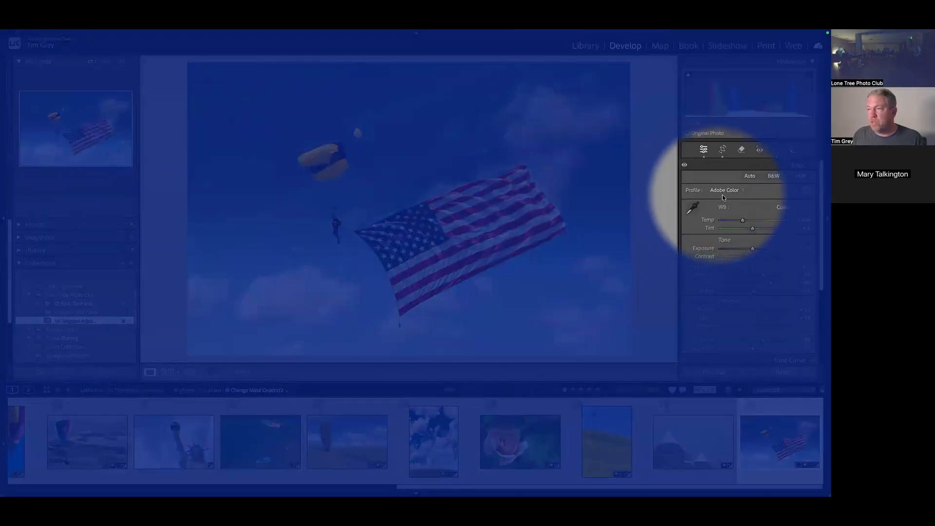
{"action": "key", "text": "F1"}
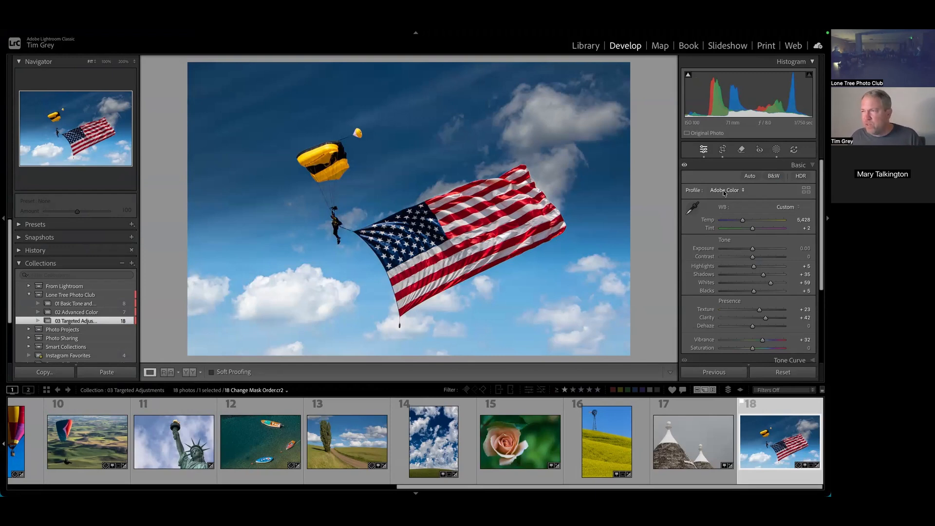
{"action": "left_click", "coordinate": [527, 422]}
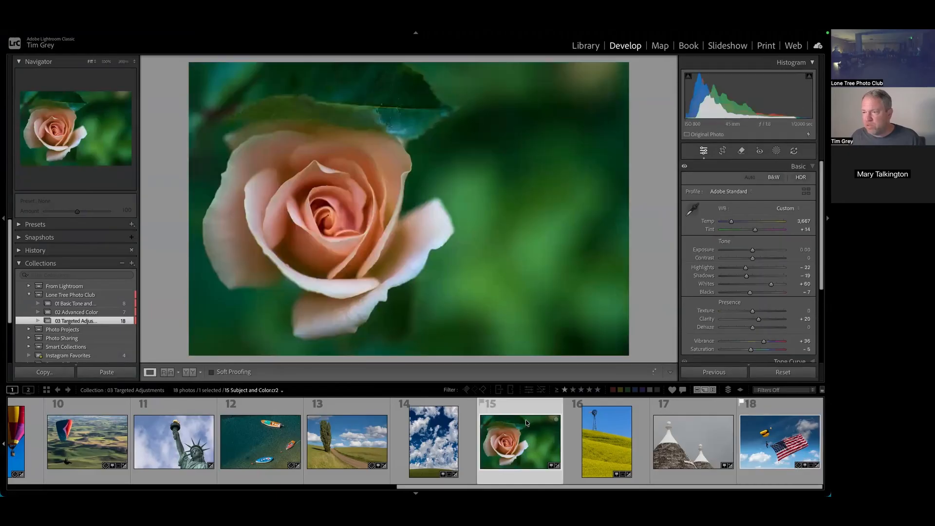
{"action": "left_click", "coordinate": [741, 191]}
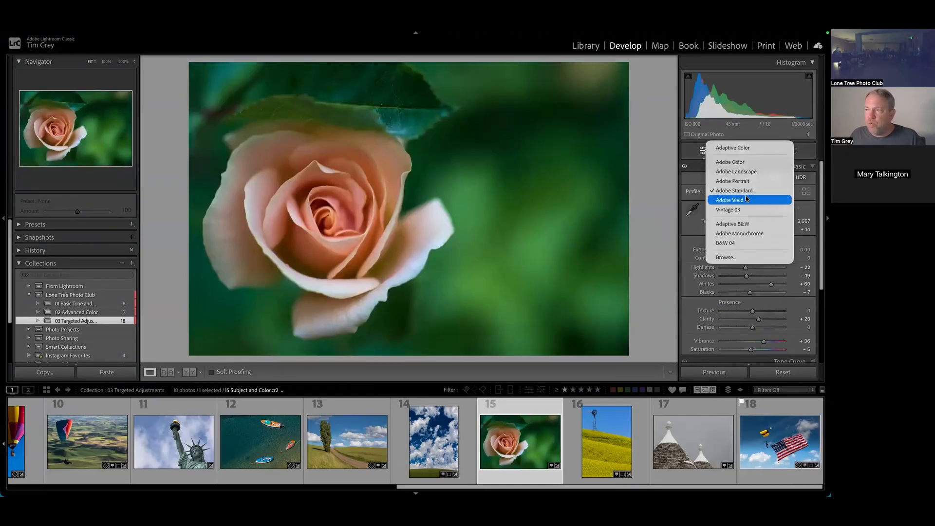
{"action": "left_click", "coordinate": [734, 259]}
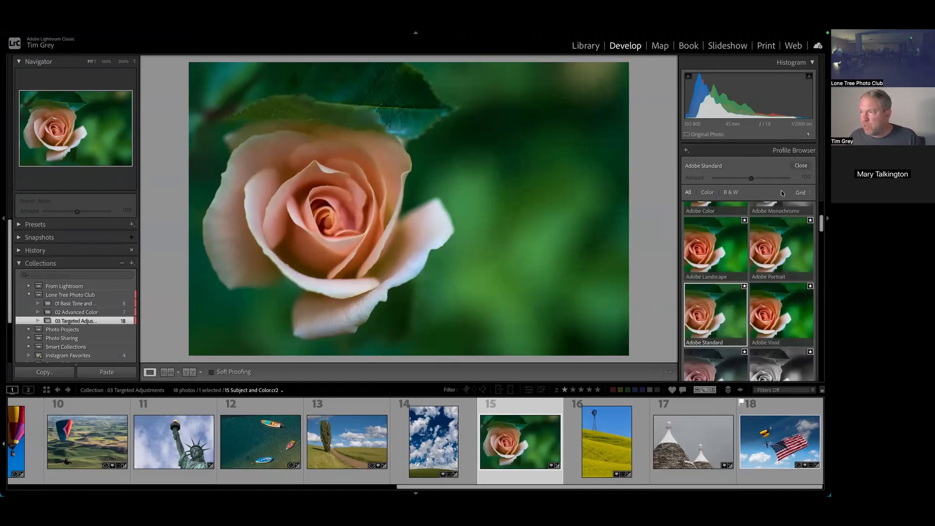
Step: Browse the Adobe Raw, Camera Matching, B&W and Vintage profiles, previewing their effect on the rose photo
{"action": "scroll", "coordinate": [785, 277], "scroll_direction": "down", "scroll_amount": 8}
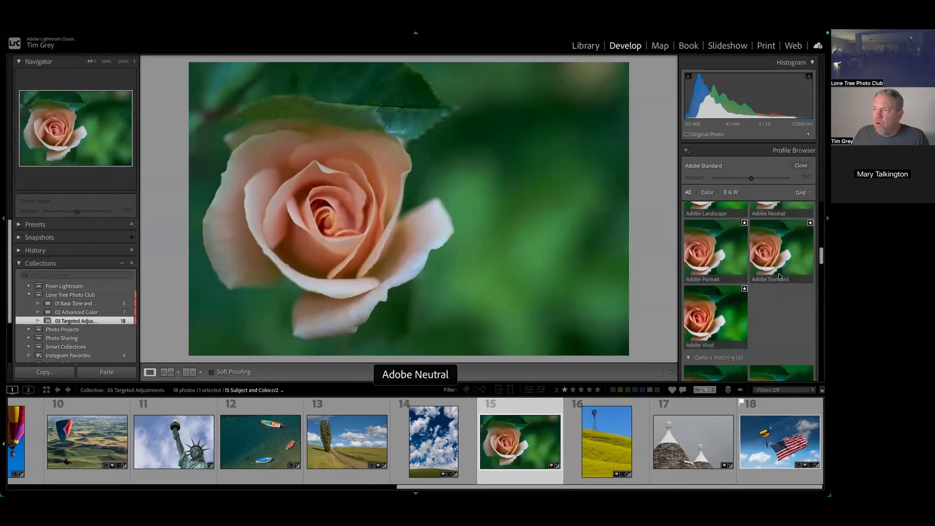
{"action": "scroll", "coordinate": [780, 277], "scroll_direction": "down", "scroll_amount": 8}
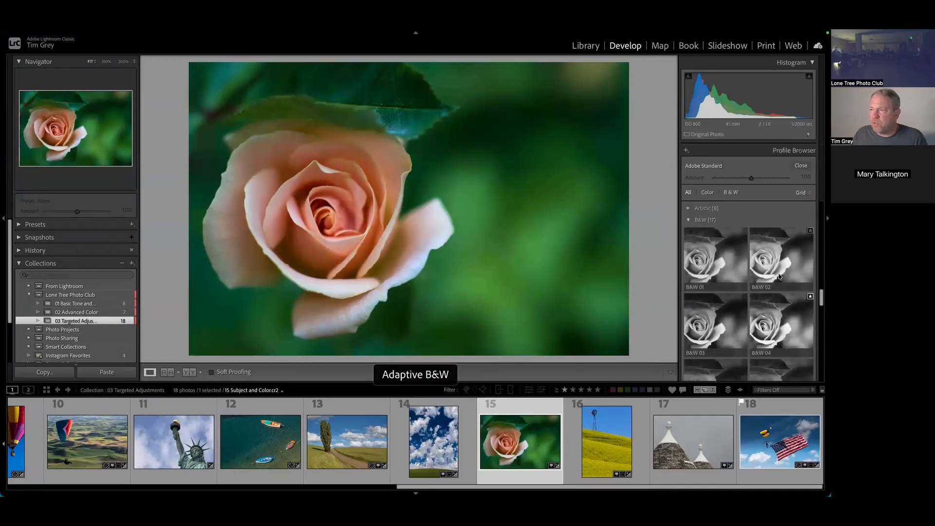
{"action": "scroll", "coordinate": [779, 276], "scroll_direction": "down", "scroll_amount": 10}
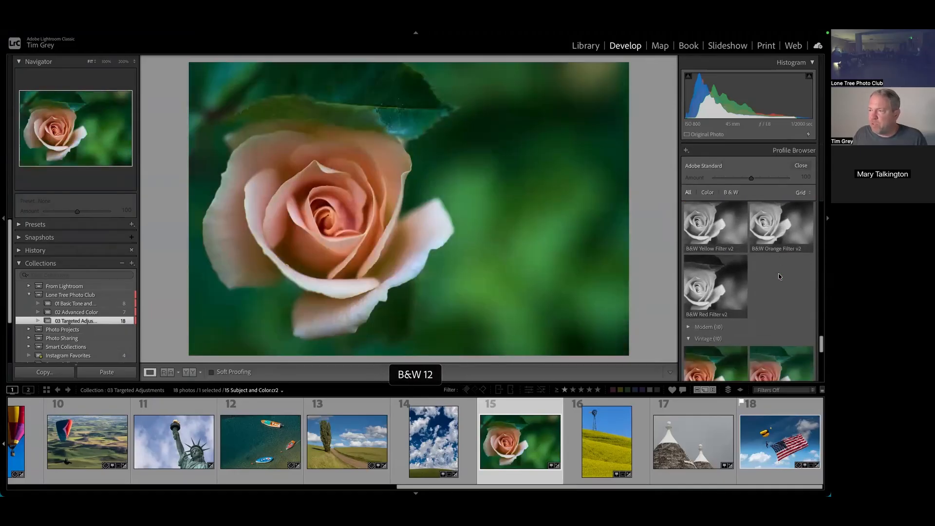
{"action": "scroll", "coordinate": [779, 276], "scroll_direction": "down", "scroll_amount": 2}
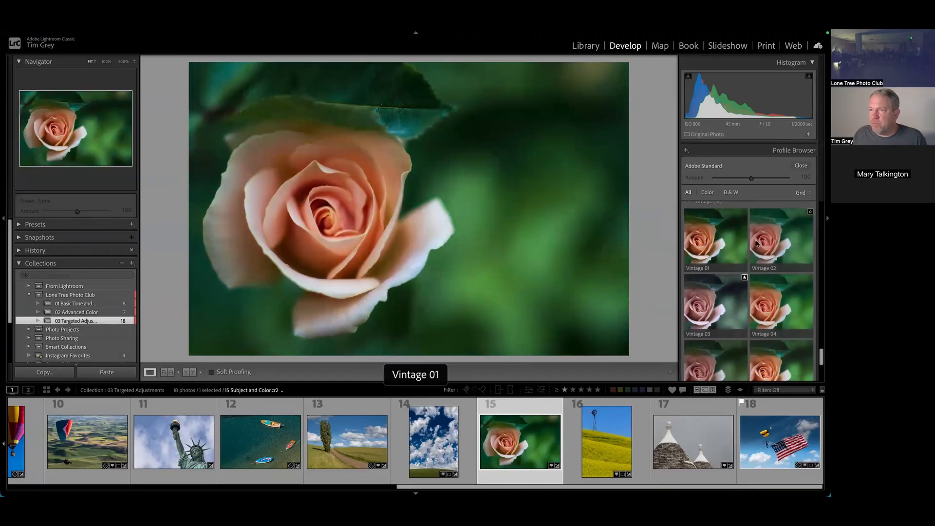
{"action": "scroll", "coordinate": [760, 263], "scroll_direction": "down", "scroll_amount": 3}
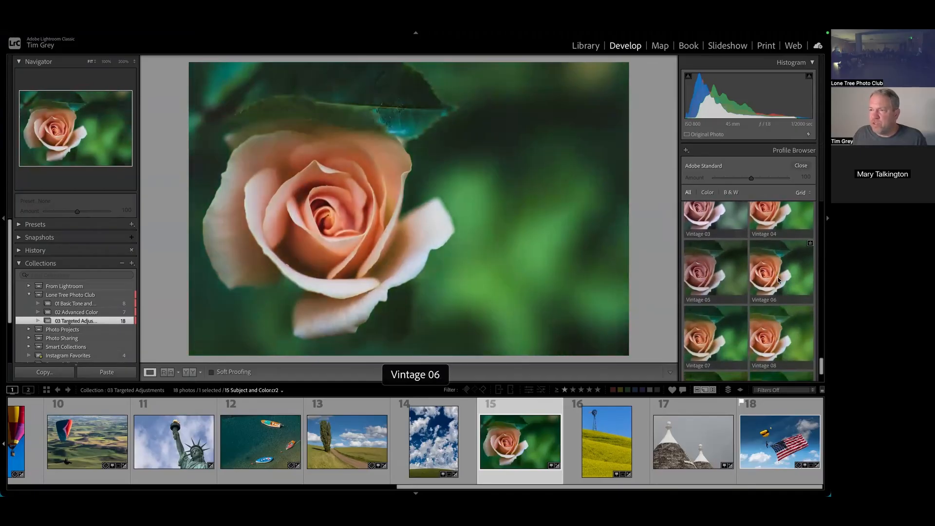
{"action": "scroll", "coordinate": [745, 302], "scroll_direction": "down", "scroll_amount": 3}
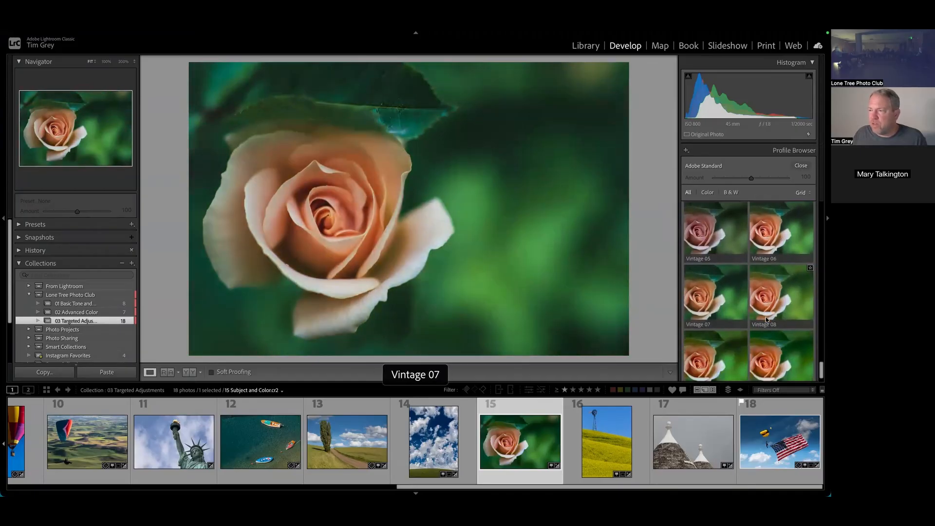
{"action": "scroll", "coordinate": [711, 341], "scroll_direction": "up", "scroll_amount": 5}
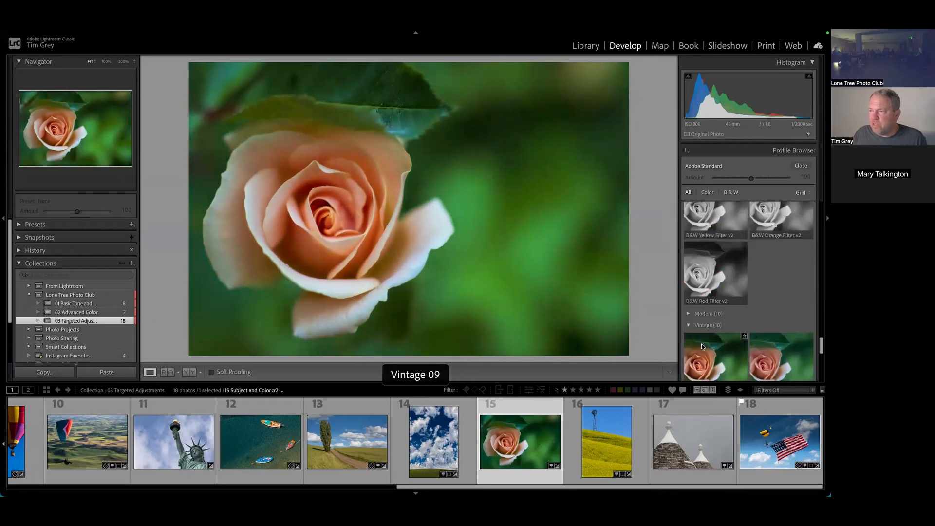
{"action": "scroll", "coordinate": [704, 343], "scroll_direction": "up", "scroll_amount": 6}
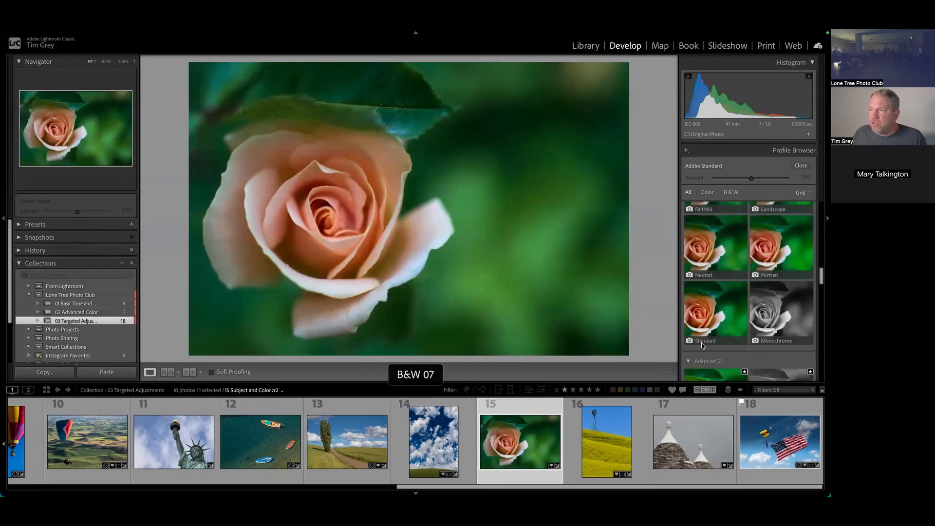
{"action": "scroll", "coordinate": [708, 337], "scroll_direction": "up", "scroll_amount": 5}
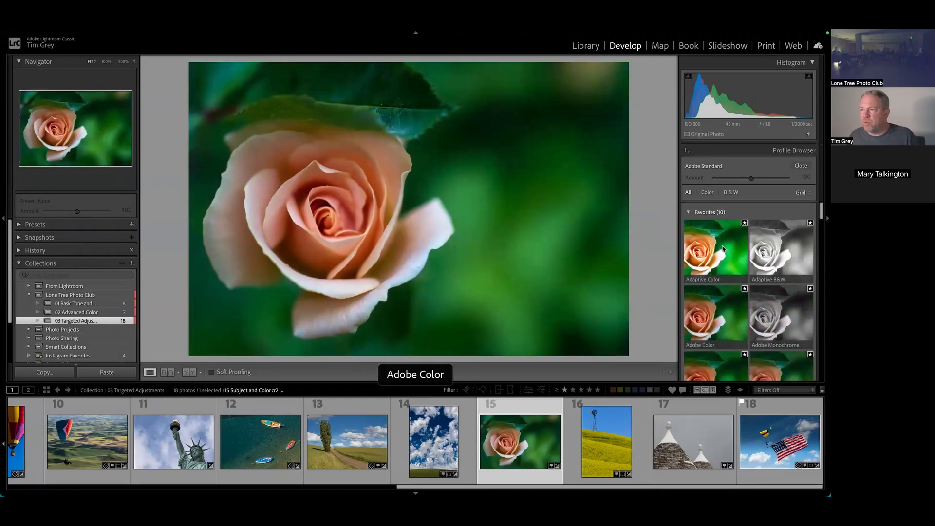
Step: Compare the Adobe Raw profiles on the rose photo and apply the Adaptive Color profile from the favorites
{"action": "scroll", "coordinate": [748, 240], "scroll_direction": "down", "scroll_amount": 4}
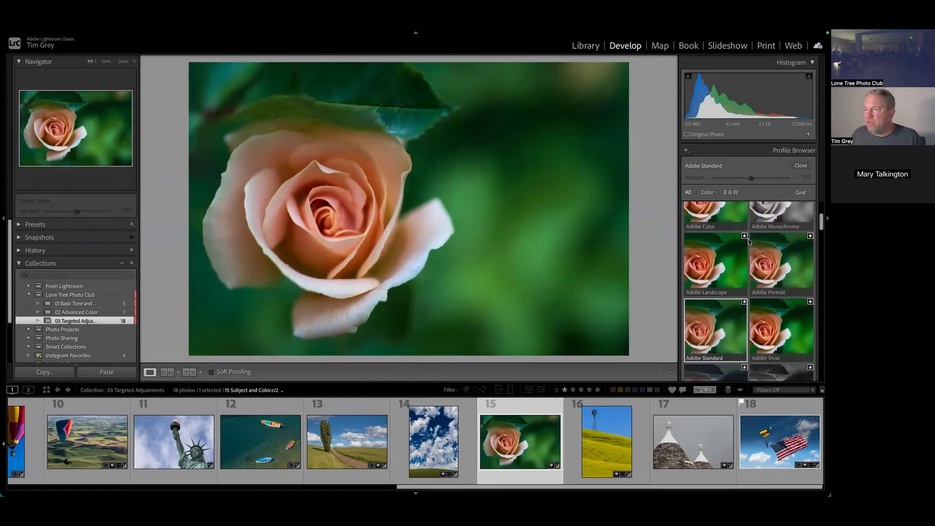
{"action": "scroll", "coordinate": [749, 247], "scroll_direction": "down", "scroll_amount": 4}
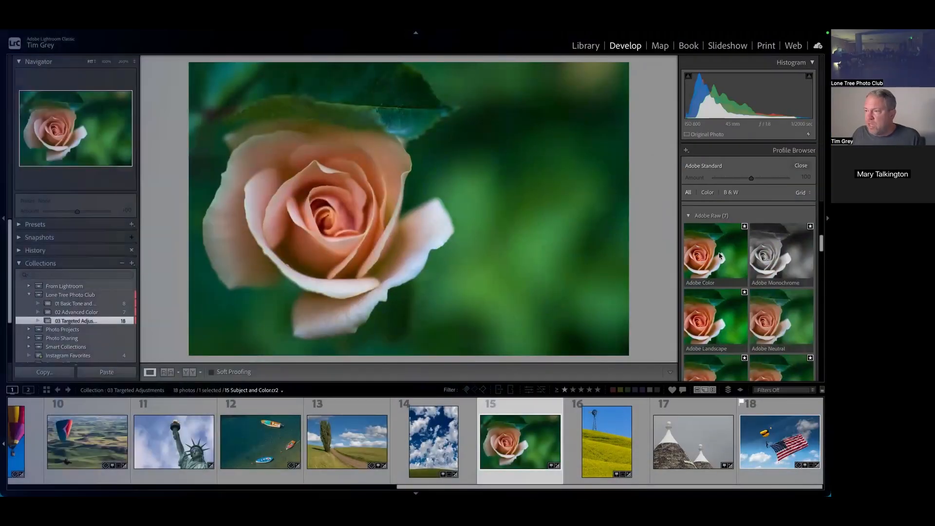
{"action": "scroll", "coordinate": [721, 258], "scroll_direction": "down", "scroll_amount": 1}
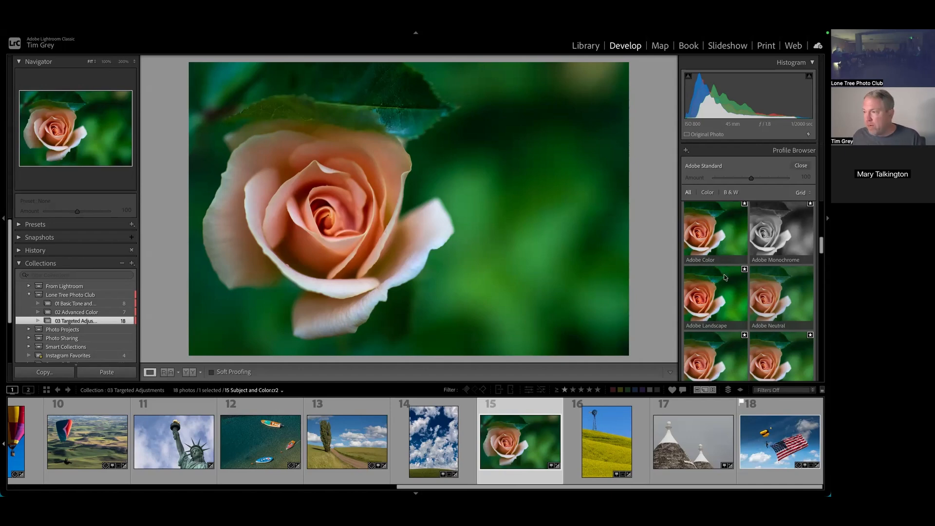
{"action": "key", "text": "F1"}
{"action": "scroll", "coordinate": [764, 307], "scroll_direction": "down", "scroll_amount": 1}
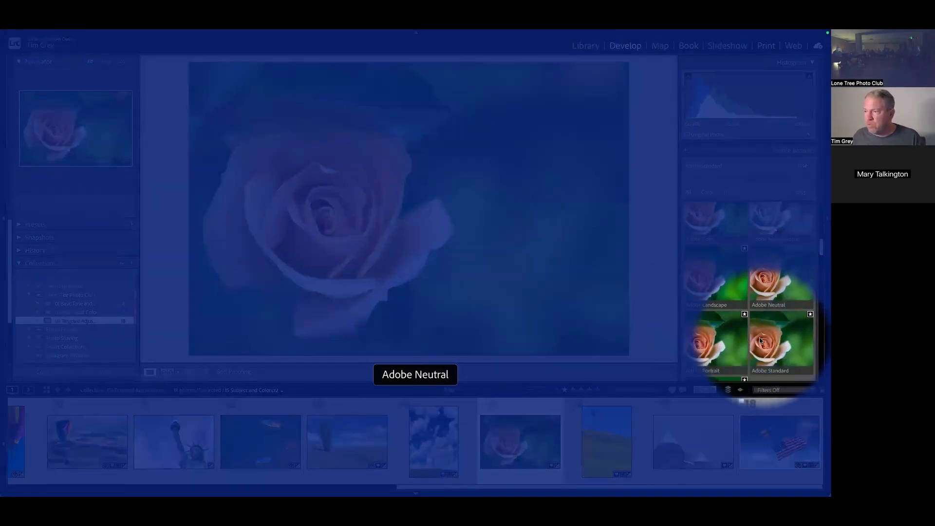
{"action": "key", "text": "F1"}
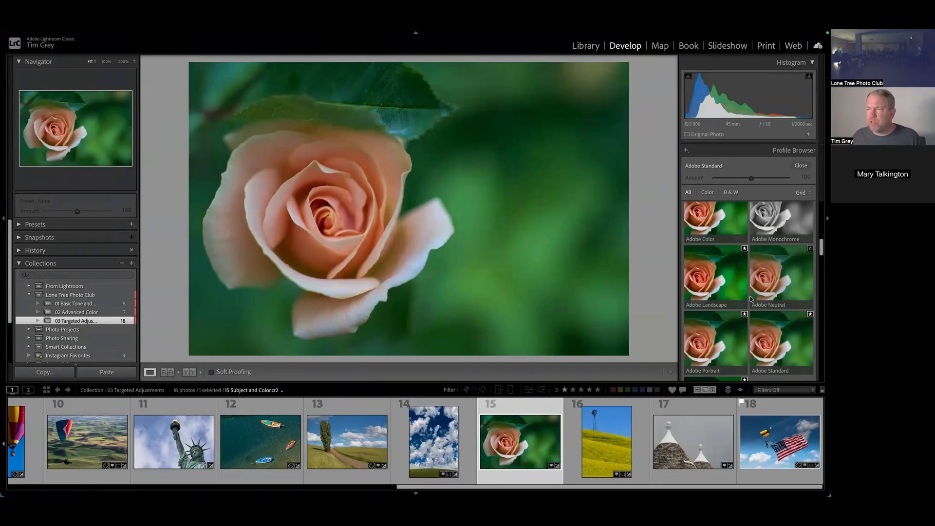
{"action": "scroll", "coordinate": [750, 298], "scroll_direction": "up", "scroll_amount": 3}
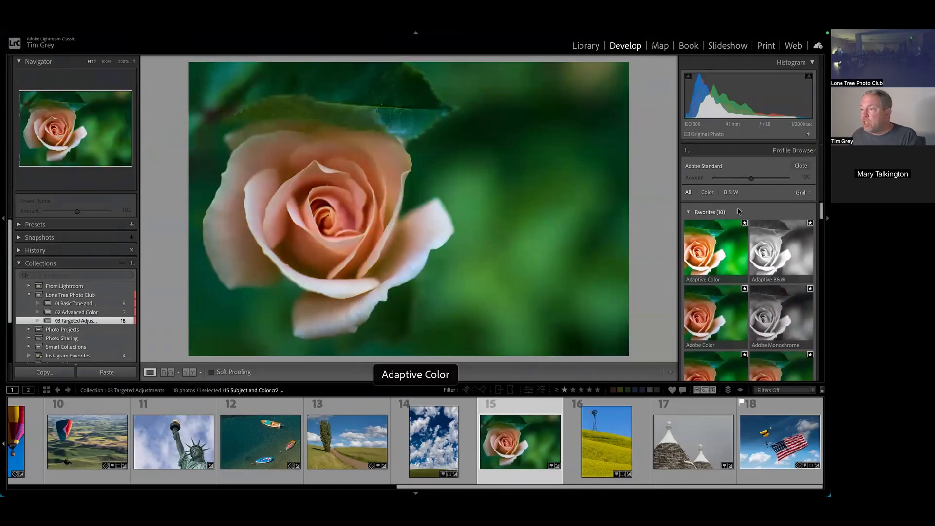
{"action": "scroll", "coordinate": [713, 234], "scroll_direction": "down", "scroll_amount": 1}
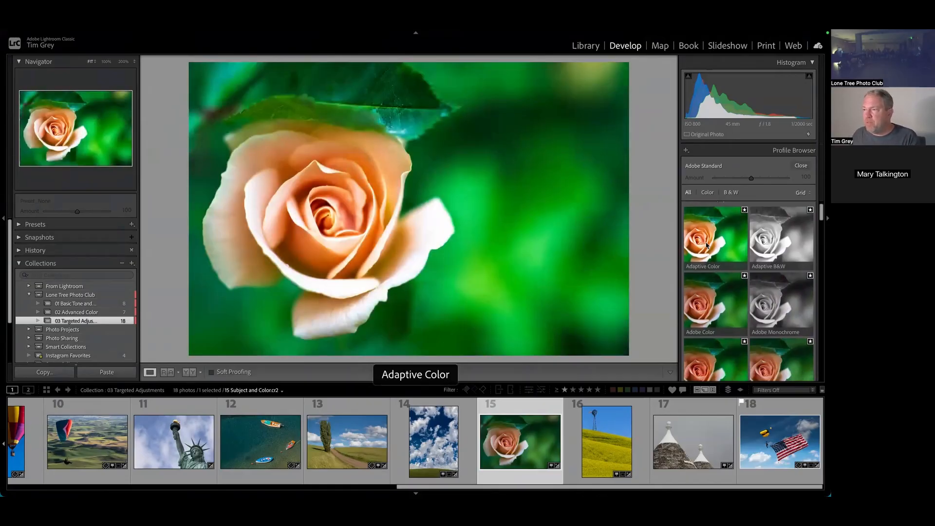
{"action": "left_click", "coordinate": [707, 245]}
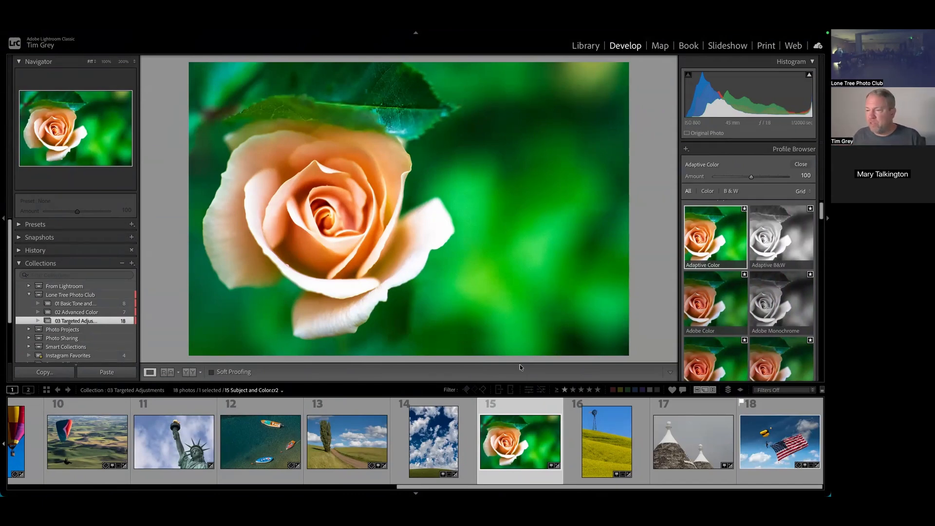
Step: Open the photo 14 Sky Minus Color.cr2, close the Profile Browser and set the photo's profile to Adaptive Color
{"action": "left_click", "coordinate": [438, 435]}
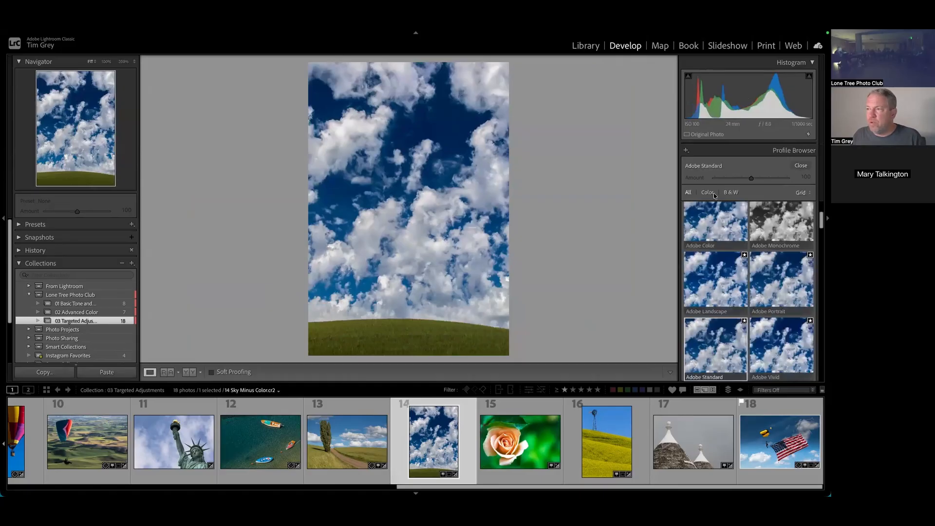
{"action": "scroll", "coordinate": [715, 230], "scroll_direction": "up", "scroll_amount": 2}
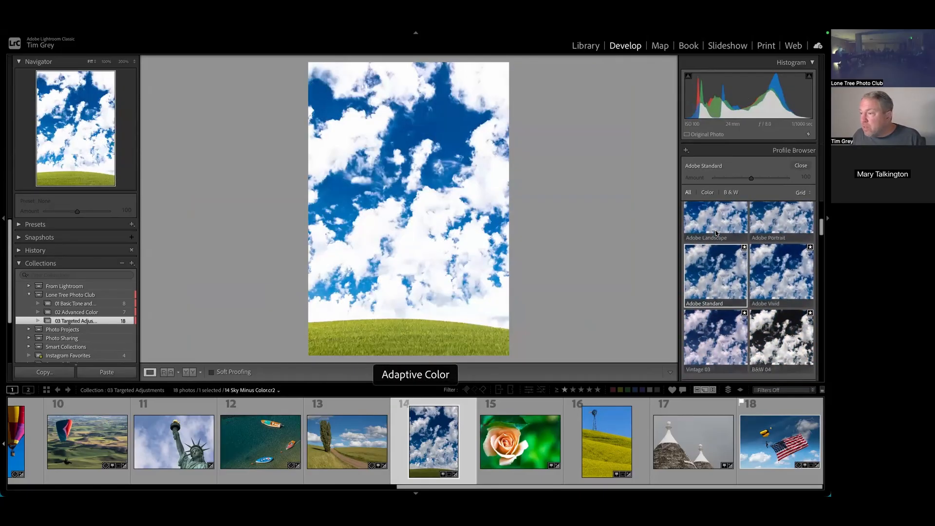
{"action": "scroll", "coordinate": [715, 233], "scroll_direction": "up", "scroll_amount": 1}
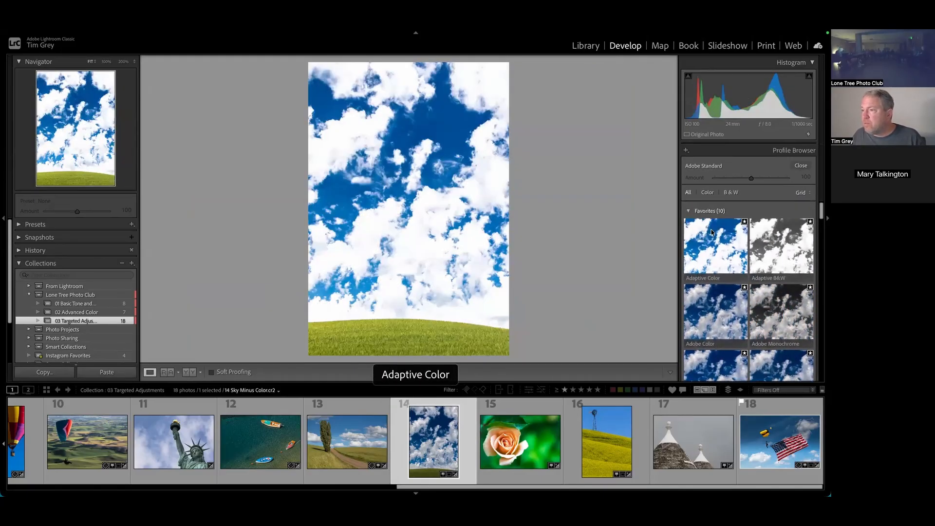
{"action": "left_click", "coordinate": [801, 165]}
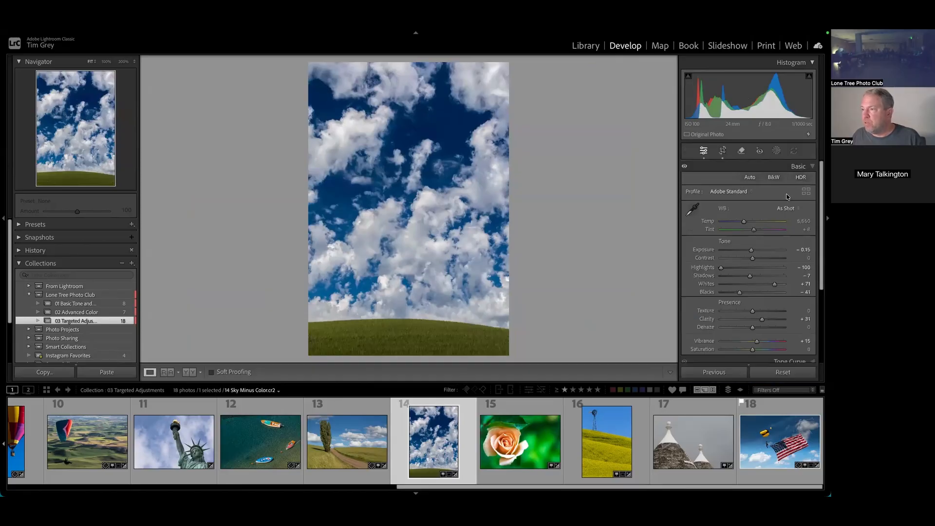
{"action": "left_click", "coordinate": [736, 192]}
{"action": "left_click", "coordinate": [726, 146]}
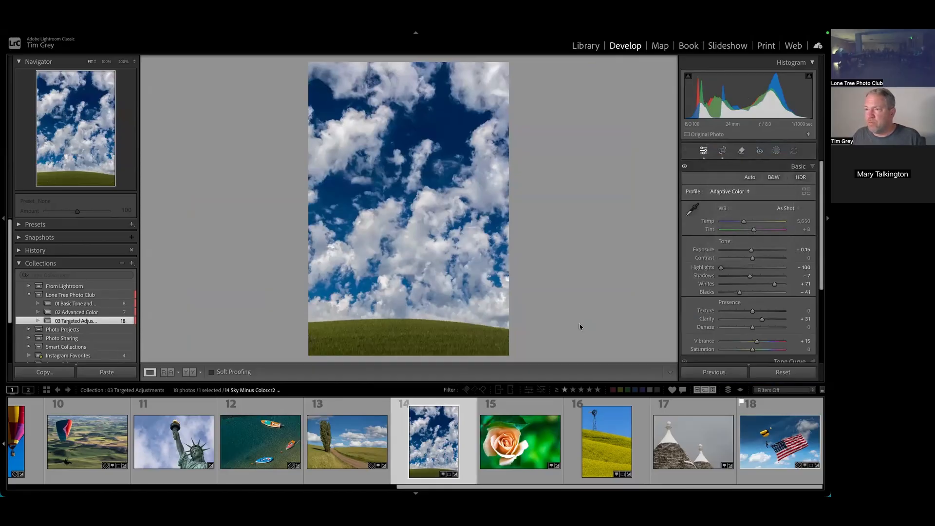
Step: Select the photo 13 Compound for Sky.cr2 and try to open its profile choices
{"action": "left_click", "coordinate": [347, 439]}
{"action": "left_click", "coordinate": [736, 193]}
{"action": "left_click", "coordinate": [737, 193]}
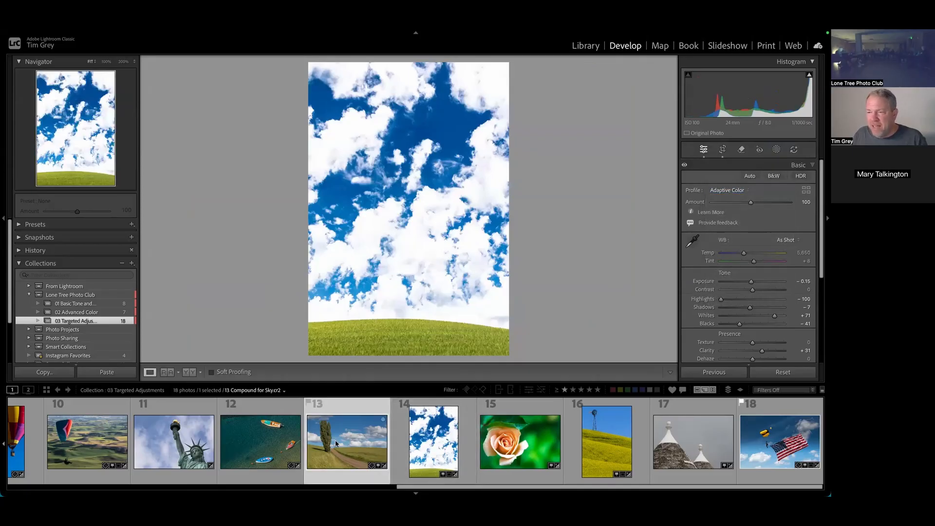
{"action": "left_click", "coordinate": [732, 191]}
{"action": "left_click", "coordinate": [732, 193]}
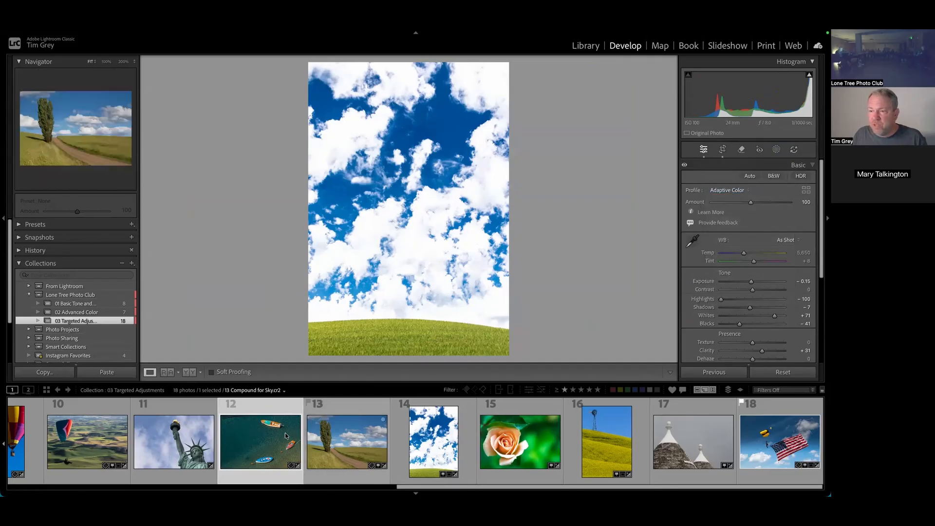
Step: Set the profile of the boat photo 12 Compound Objects.cr2 to Adaptive Color
{"action": "left_click", "coordinate": [246, 428]}
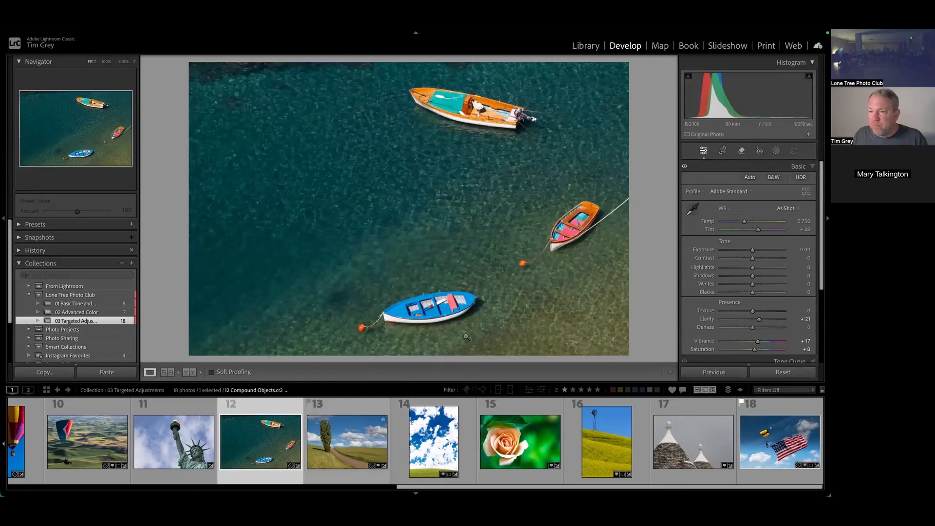
{"action": "left_click", "coordinate": [729, 192]}
{"action": "left_click", "coordinate": [740, 145]}
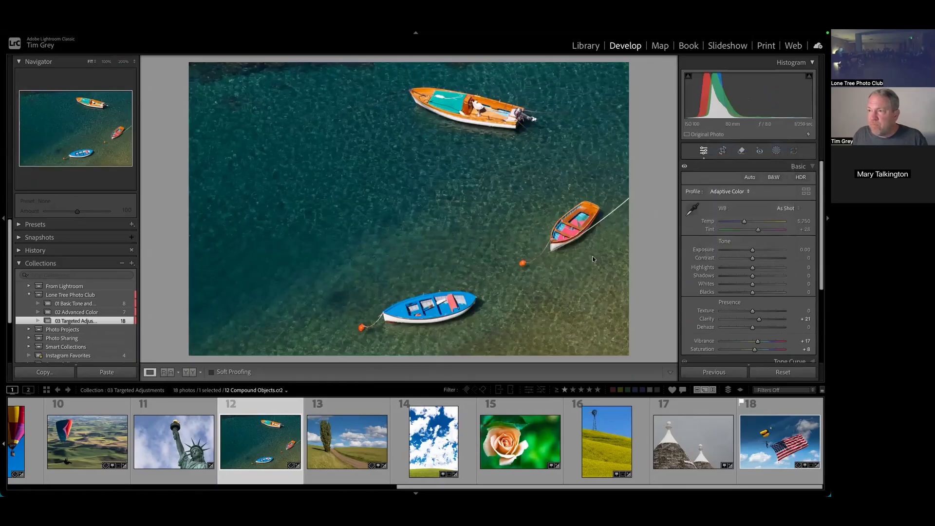
Step: Set the profile of the Statue of Liberty photo 11 Hide and Delete.cr2 to Adaptive Color
{"action": "left_click", "coordinate": [180, 442]}
{"action": "left_click", "coordinate": [731, 191]}
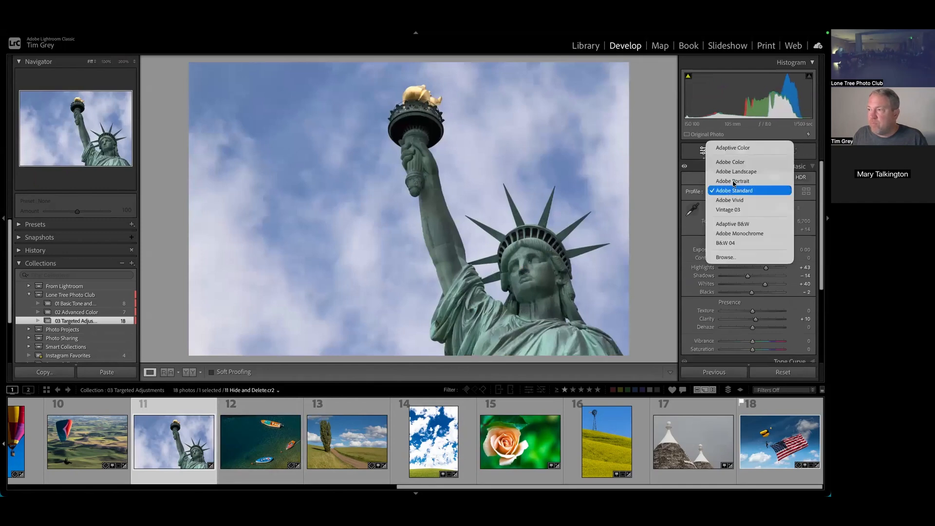
{"action": "left_click", "coordinate": [740, 148]}
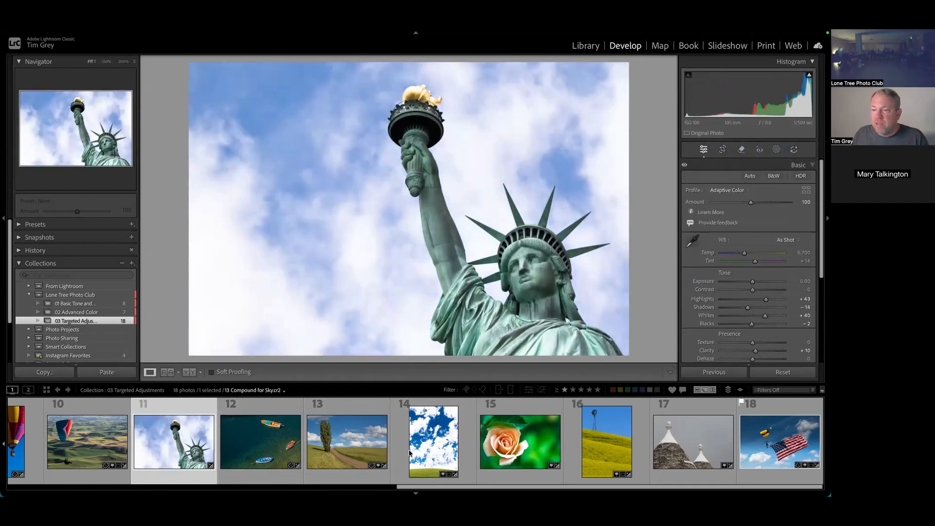
Step: Reset all adjustments on the photo 14 Sky Minus Color.cr2 and set its profile to Adaptive Color
{"action": "left_click", "coordinate": [440, 441]}
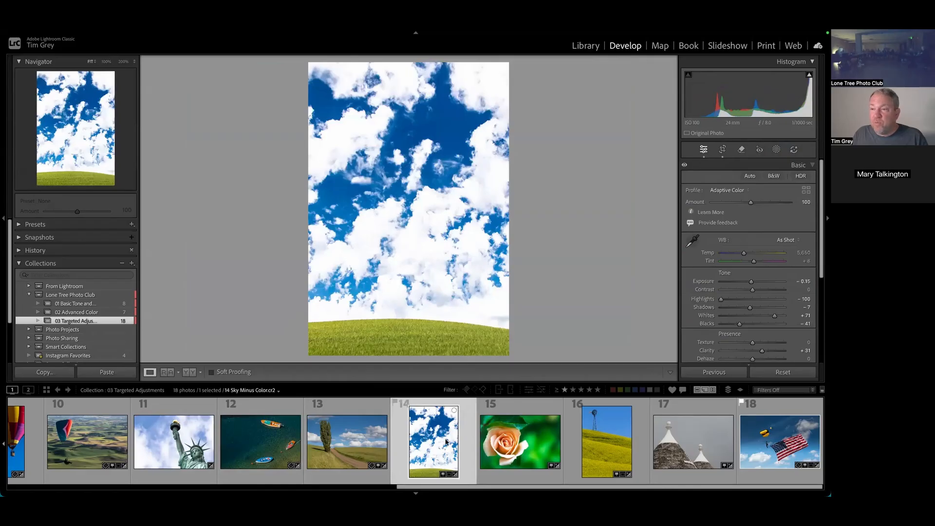
{"action": "left_click", "coordinate": [792, 373]}
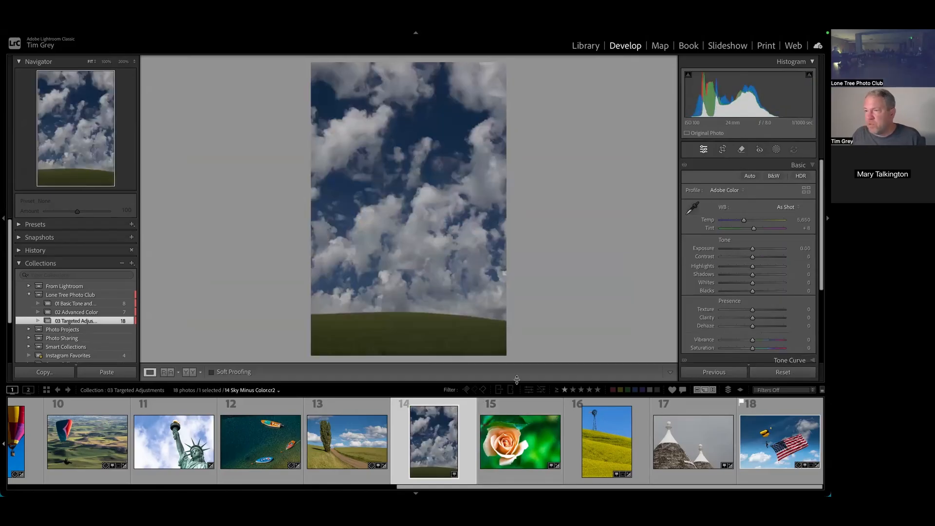
{"action": "left_click", "coordinate": [726, 190]}
{"action": "left_click", "coordinate": [725, 174]}
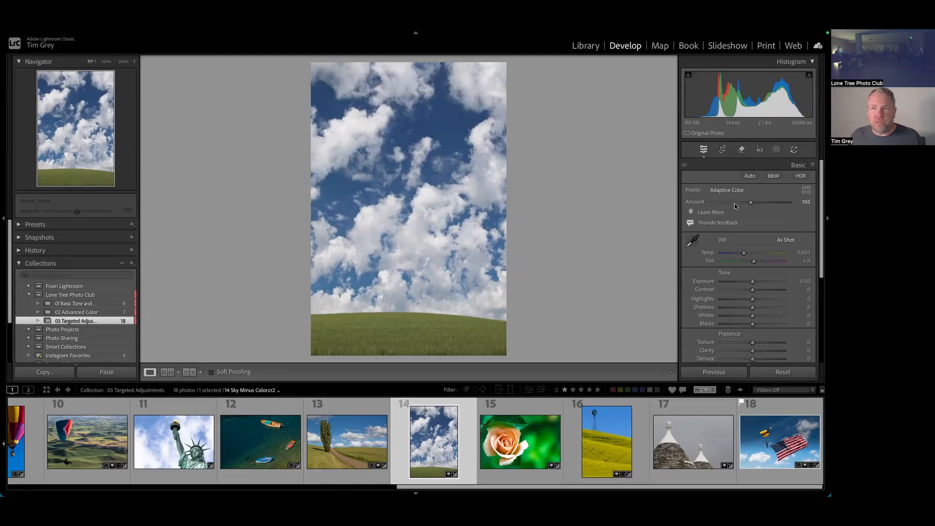
Step: Try the Adaptive B&W and Adobe Monochrome profiles on the sky photo before setting its profile to Vintage 03
{"action": "left_click", "coordinate": [728, 190]}
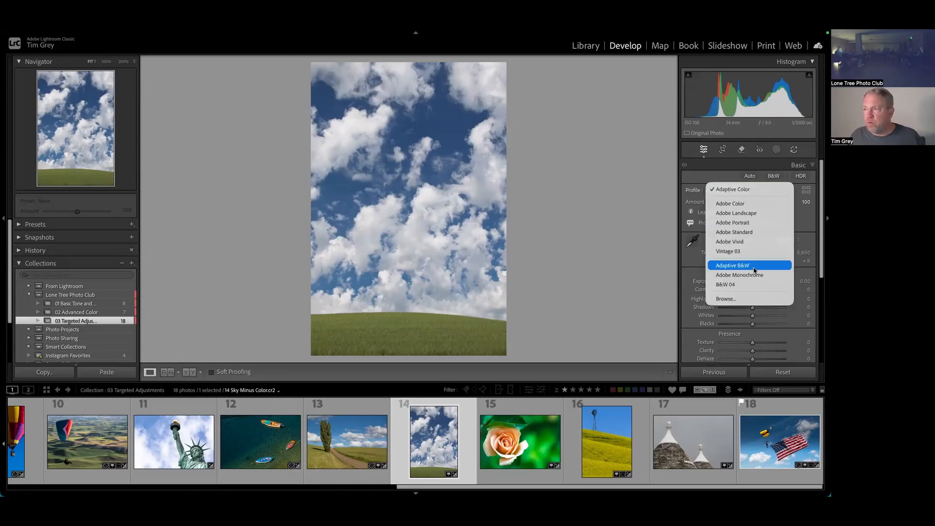
{"action": "left_click", "coordinate": [754, 267]}
{"action": "left_click", "coordinate": [740, 193]}
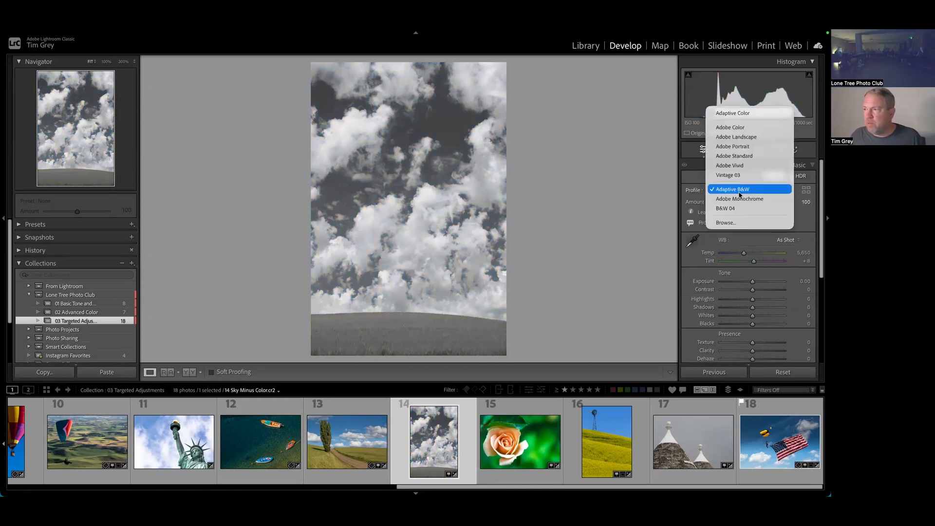
{"action": "left_click", "coordinate": [737, 199]}
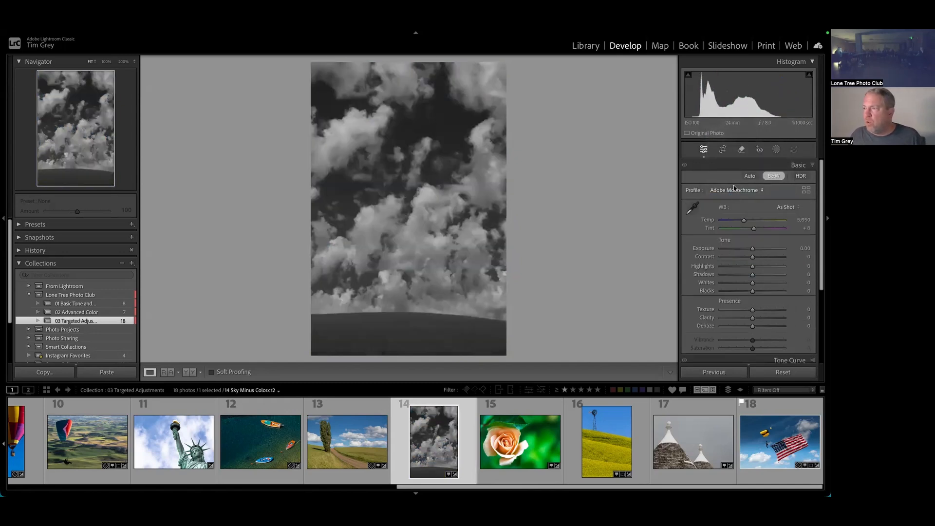
{"action": "left_click", "coordinate": [734, 189]}
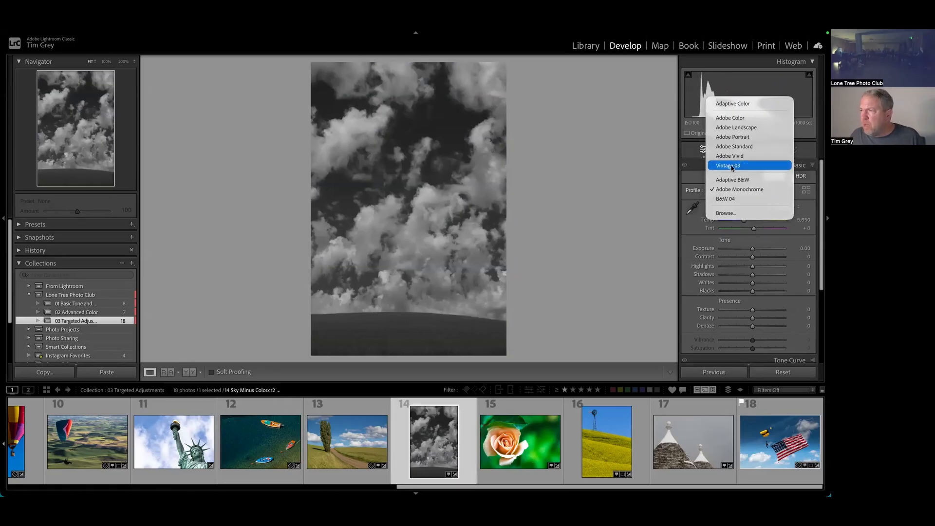
{"action": "left_click", "coordinate": [732, 166]}
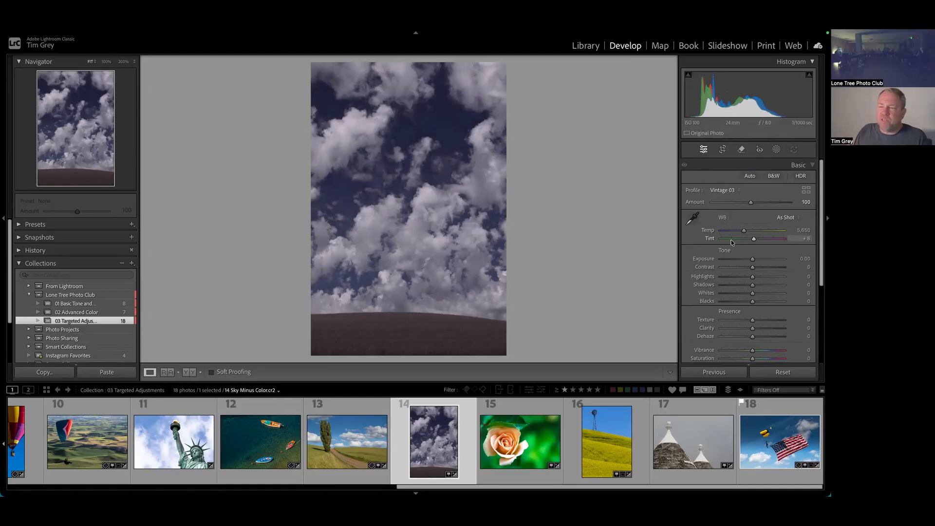
Step: Open the Profile Browser for the sky photo and look through the Adobe Raw and B&W profiles
{"action": "left_click", "coordinate": [806, 190]}
{"action": "scroll", "coordinate": [774, 256], "scroll_direction": "down", "scroll_amount": 2}
{"action": "scroll", "coordinate": [773, 256], "scroll_direction": "down", "scroll_amount": 8}
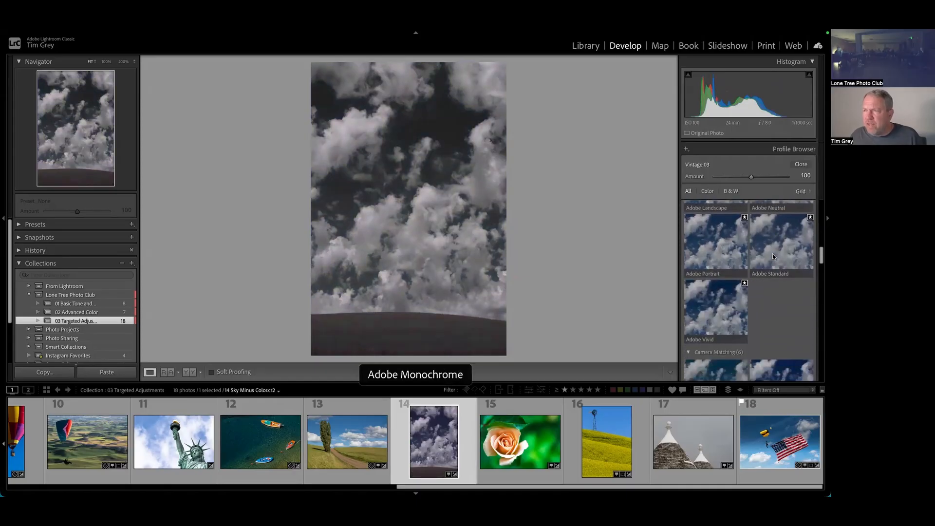
{"action": "scroll", "coordinate": [773, 257], "scroll_direction": "down", "scroll_amount": 8}
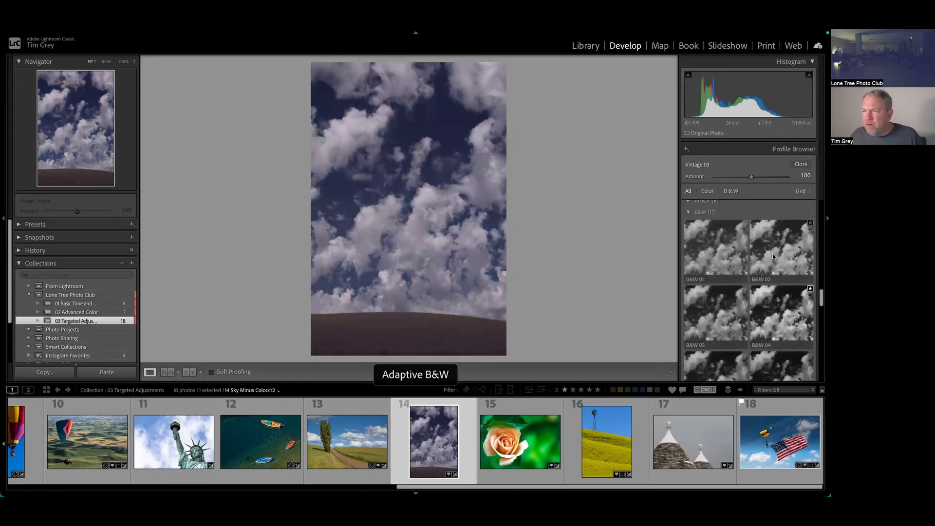